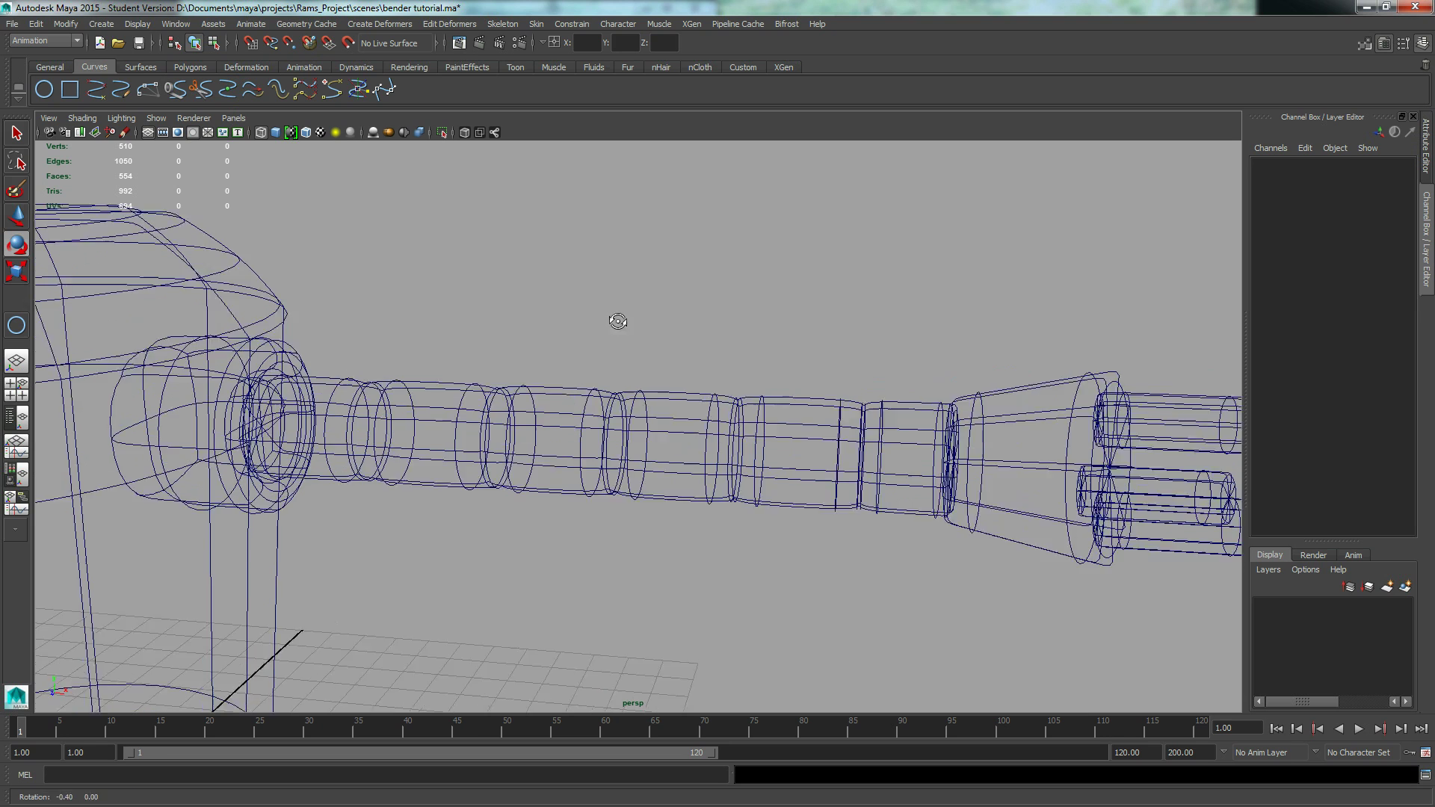
Step: Display the model shaded and examine the body, the segmented arm and the hand from several angles, selecting arm and hand separately
key(5)
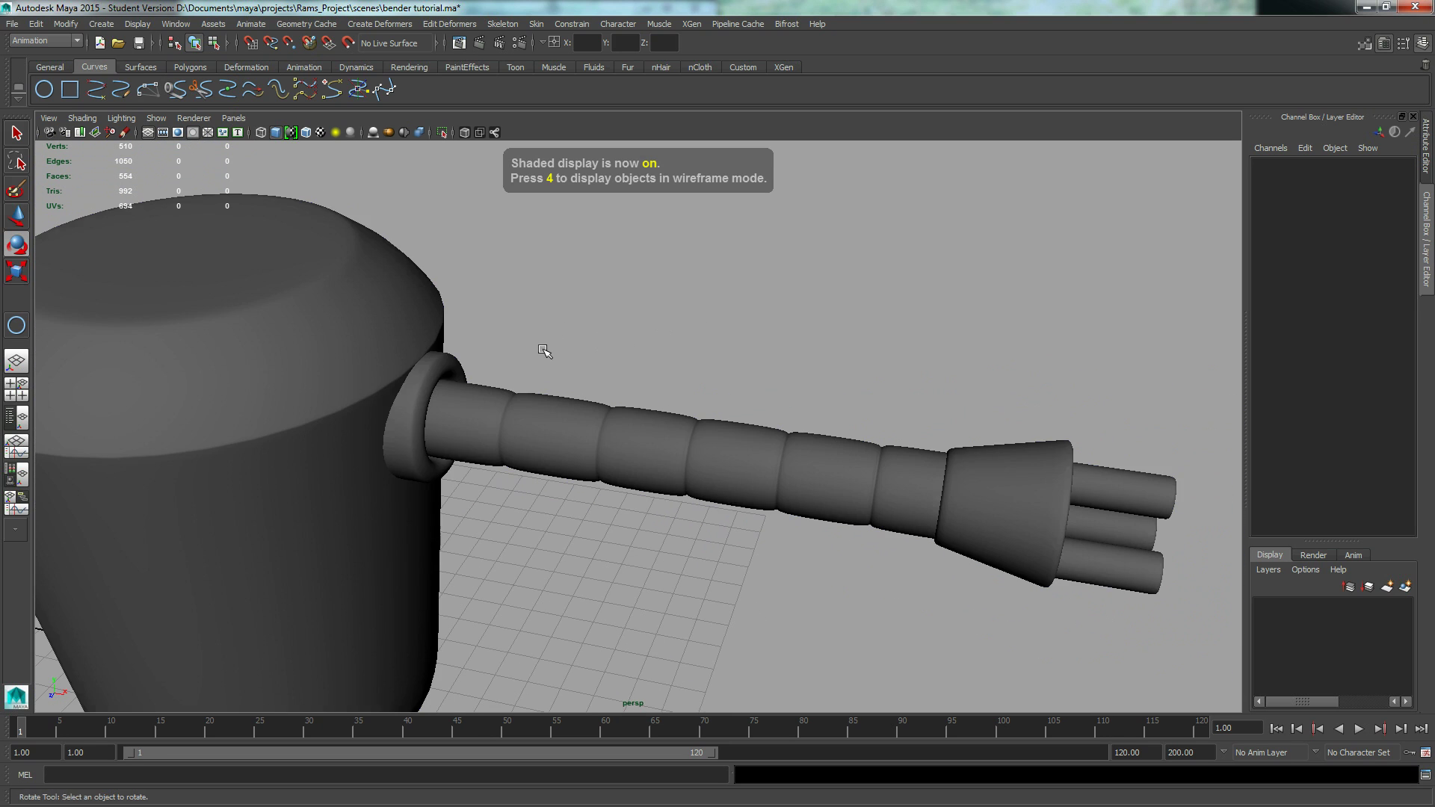
alt+right_drag(362, 250, 447, 349)
alt+drag(447, 349, 516, 338)
alt+drag(839, 325, 961, 339)
alt+right_drag(961, 339, 839, 343)
mouse_move(576, 407)
alt+mouse_down()
mouse_move(606, 411)
mouse_move(596, 420)
alt+mouse_up()
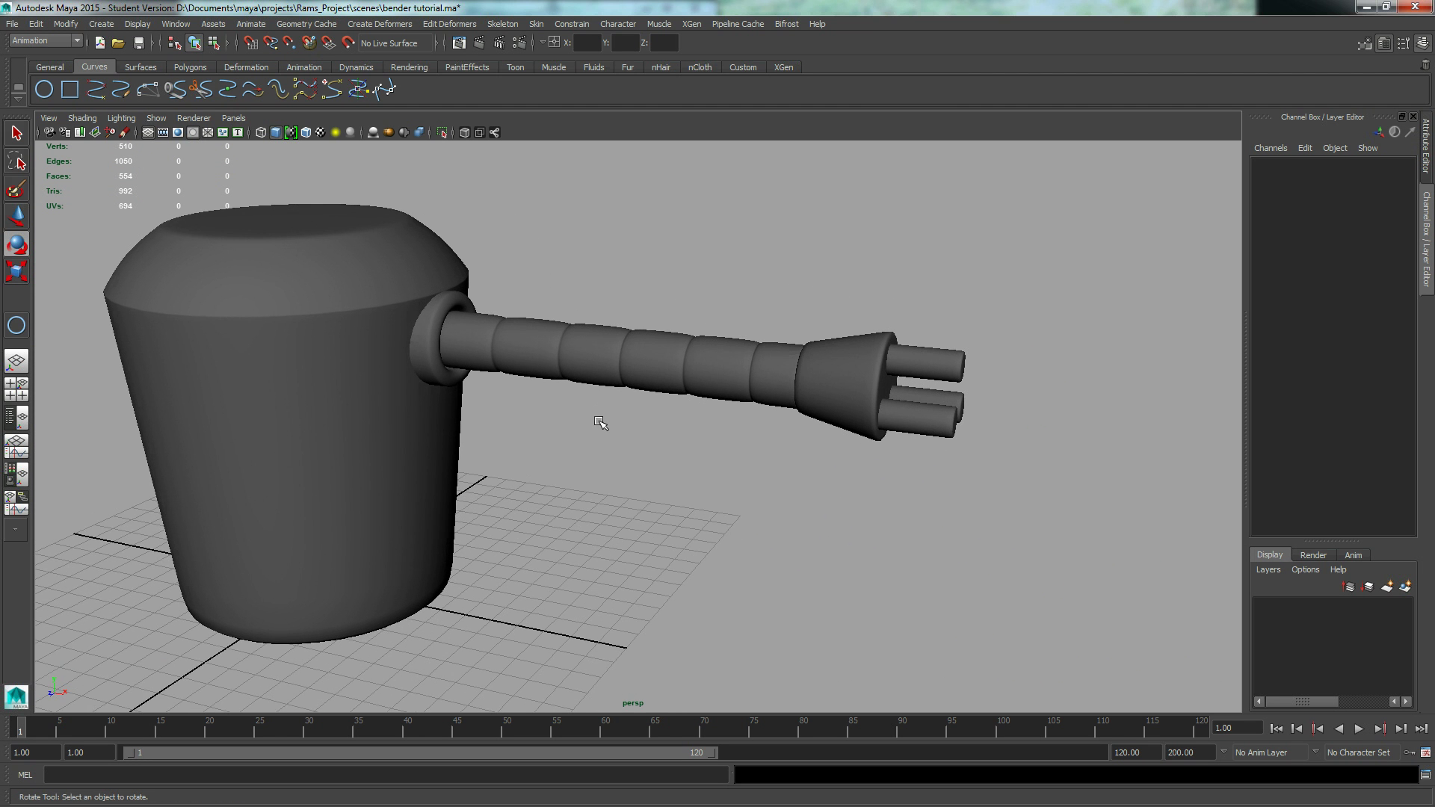
mouse_move(596, 411)
alt+right_down()
mouse_move(508, 430)
mouse_move(592, 437)
alt+right_up()
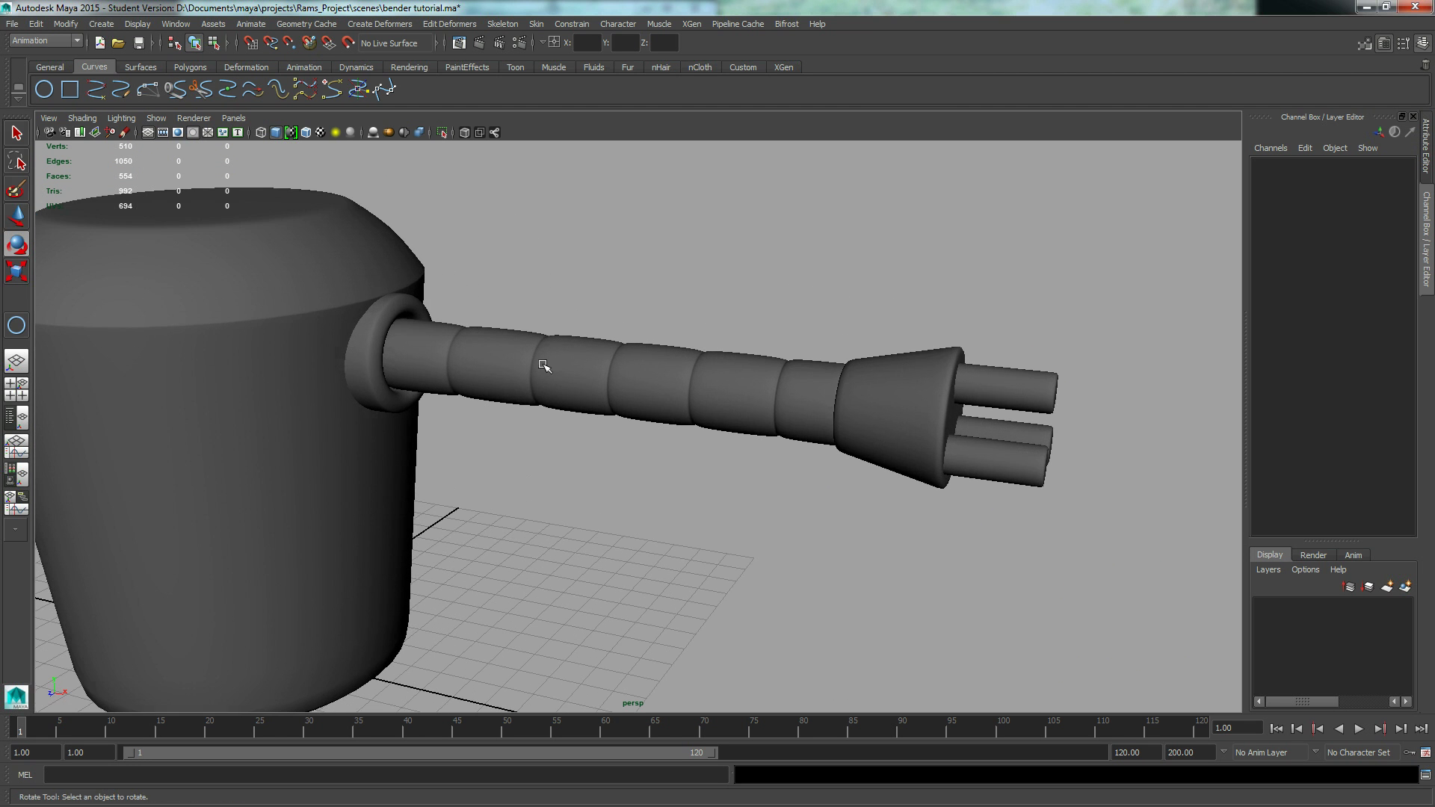
alt+drag(577, 471, 551, 377)
click(417, 372)
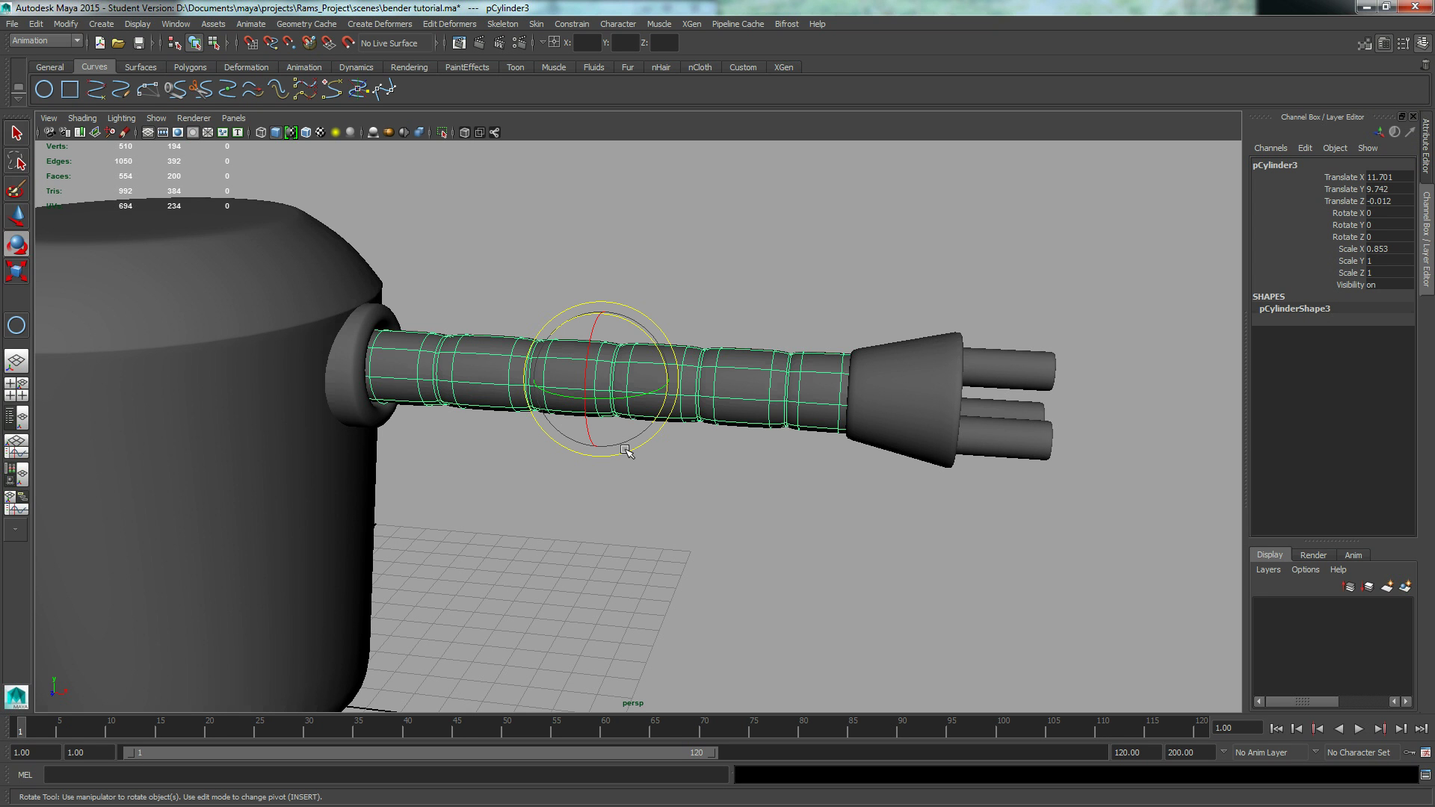
click(910, 372)
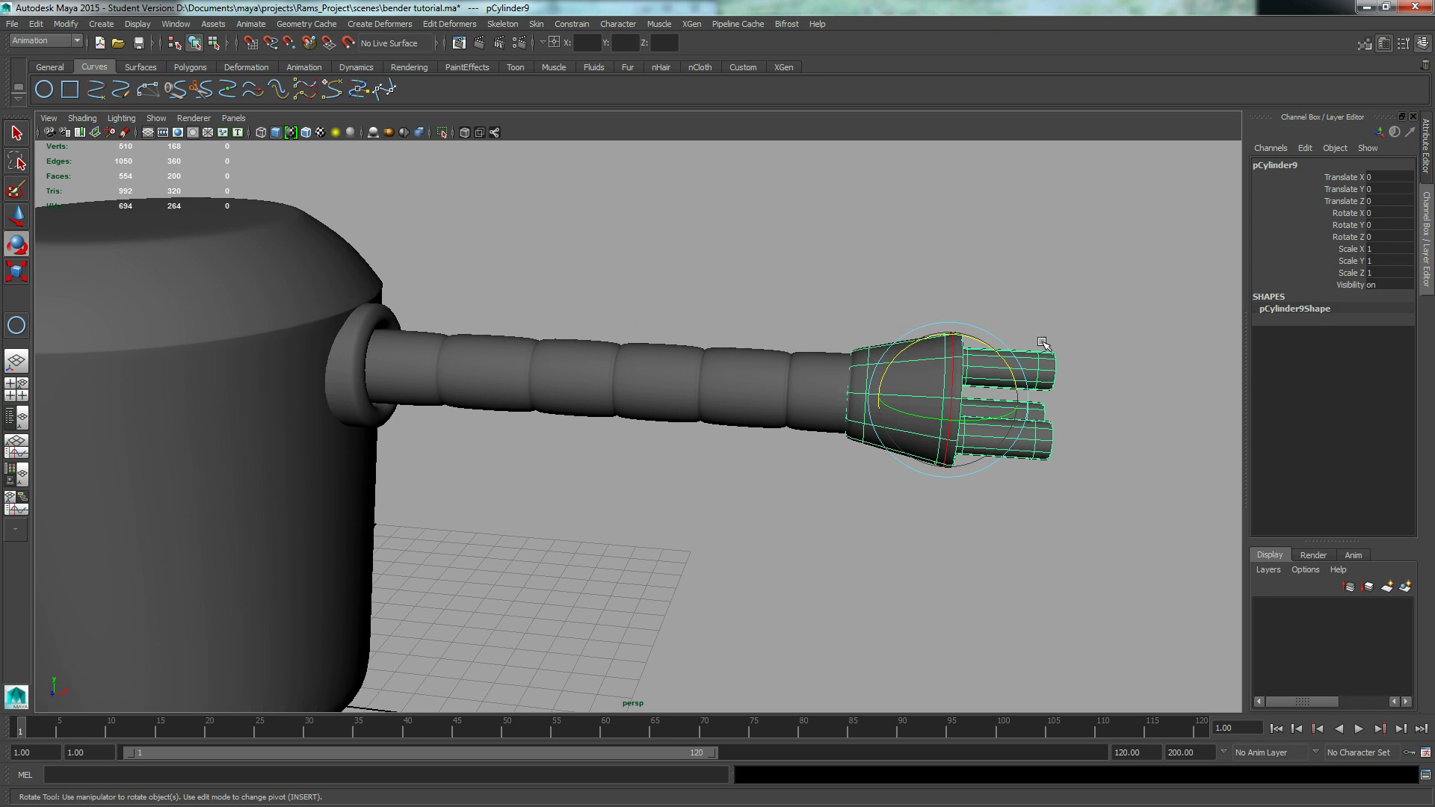
click(691, 384)
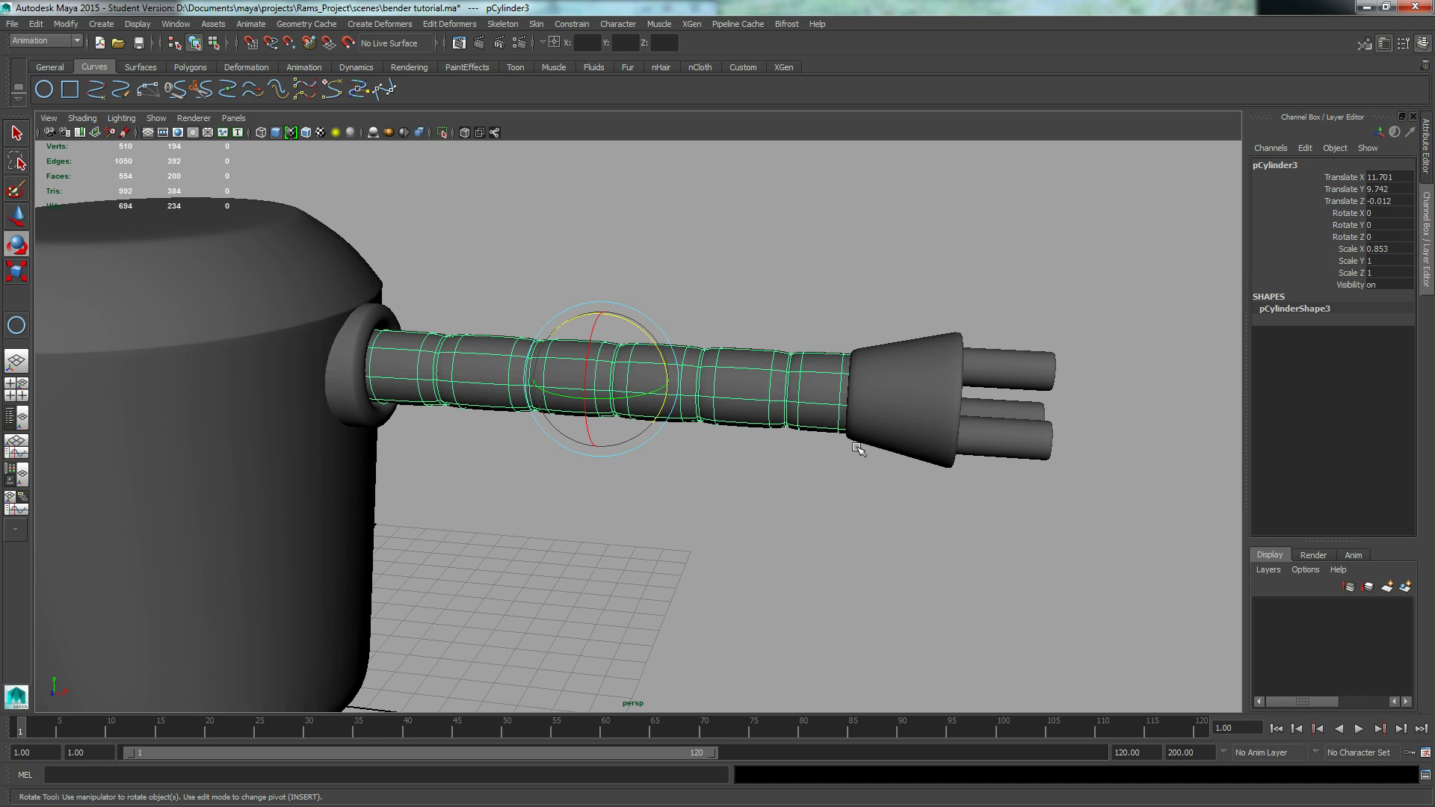
alt+drag(702, 489, 720, 486)
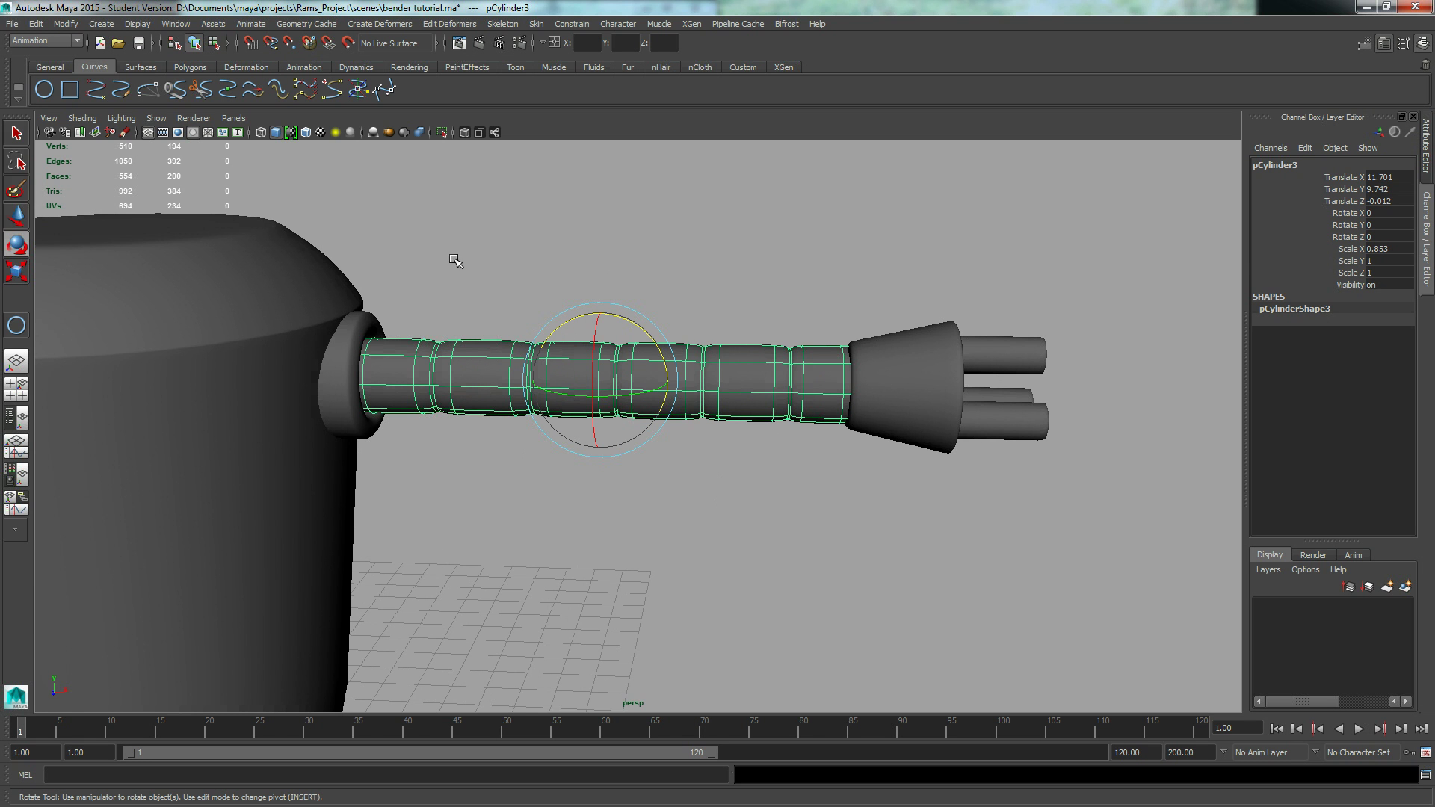
alt+drag(711, 474, 651, 295)
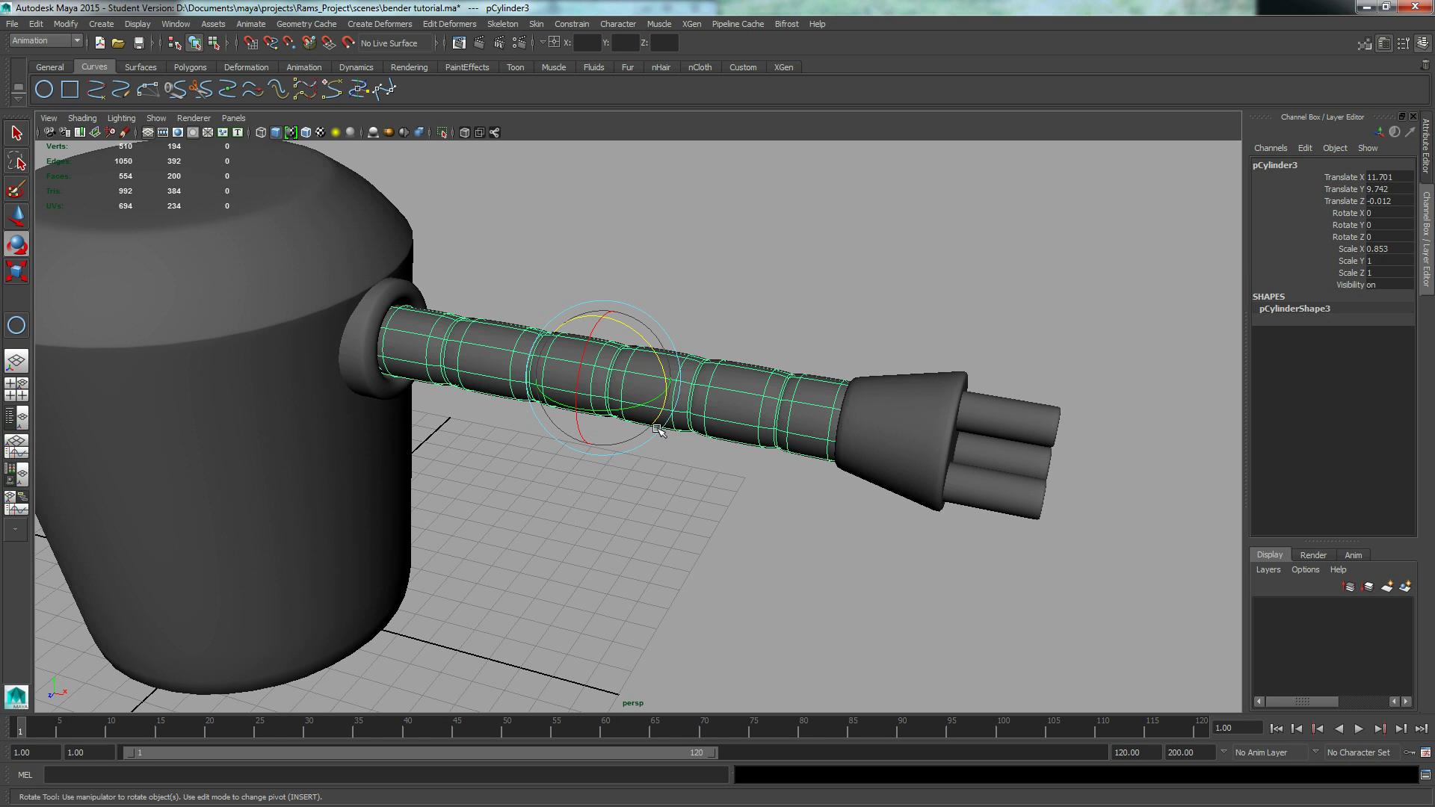
alt+middle_drag(562, 517, 629, 532)
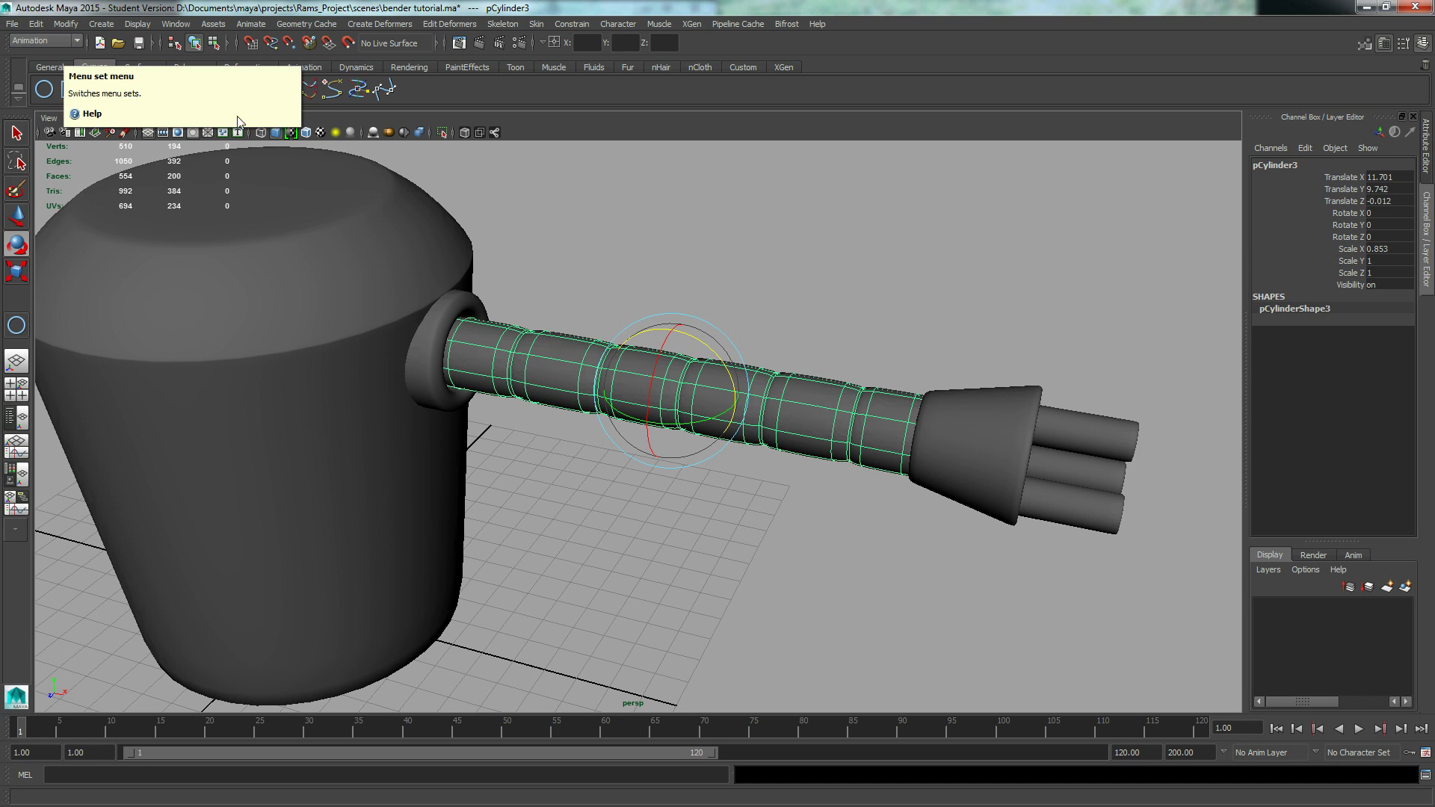
click(512, 26)
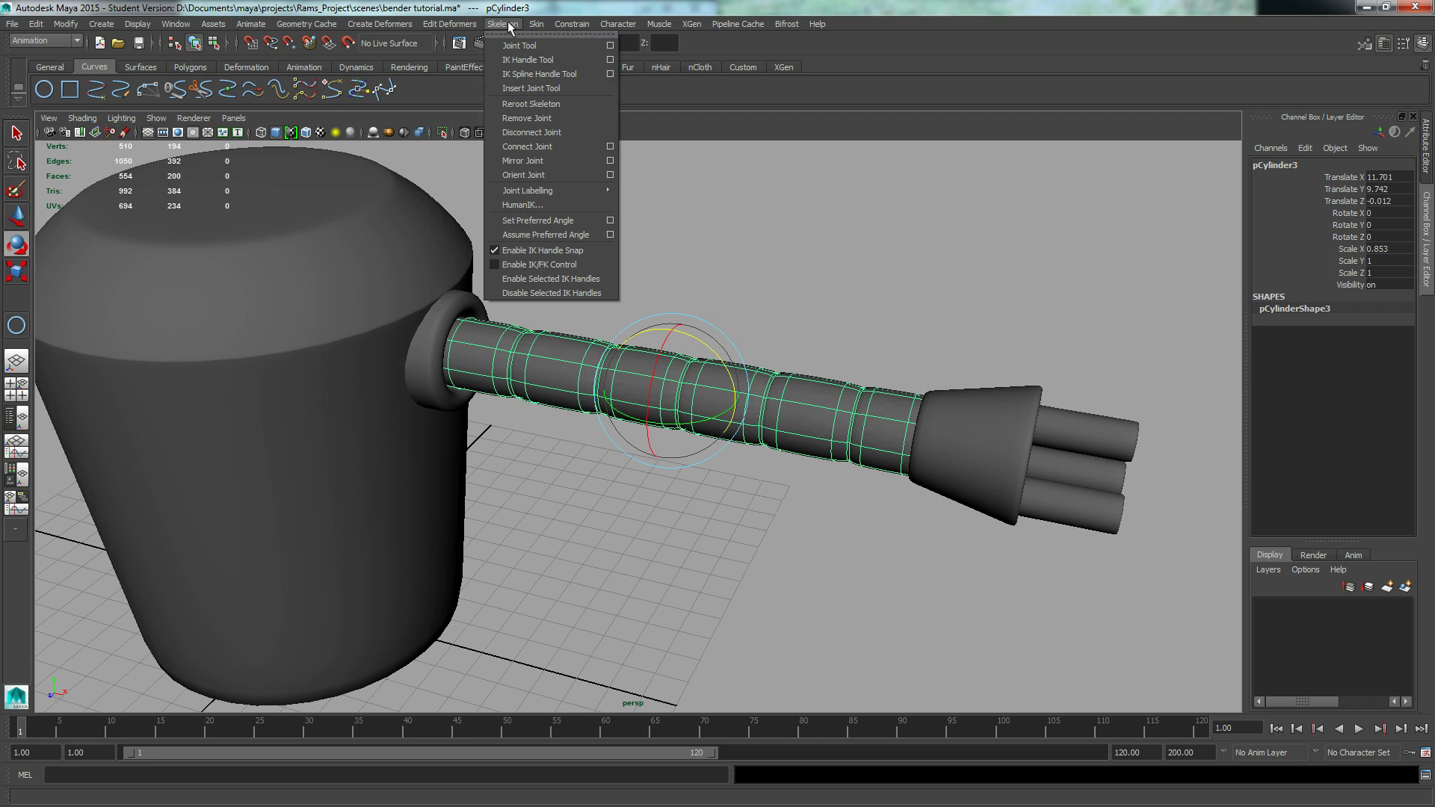
click(511, 26)
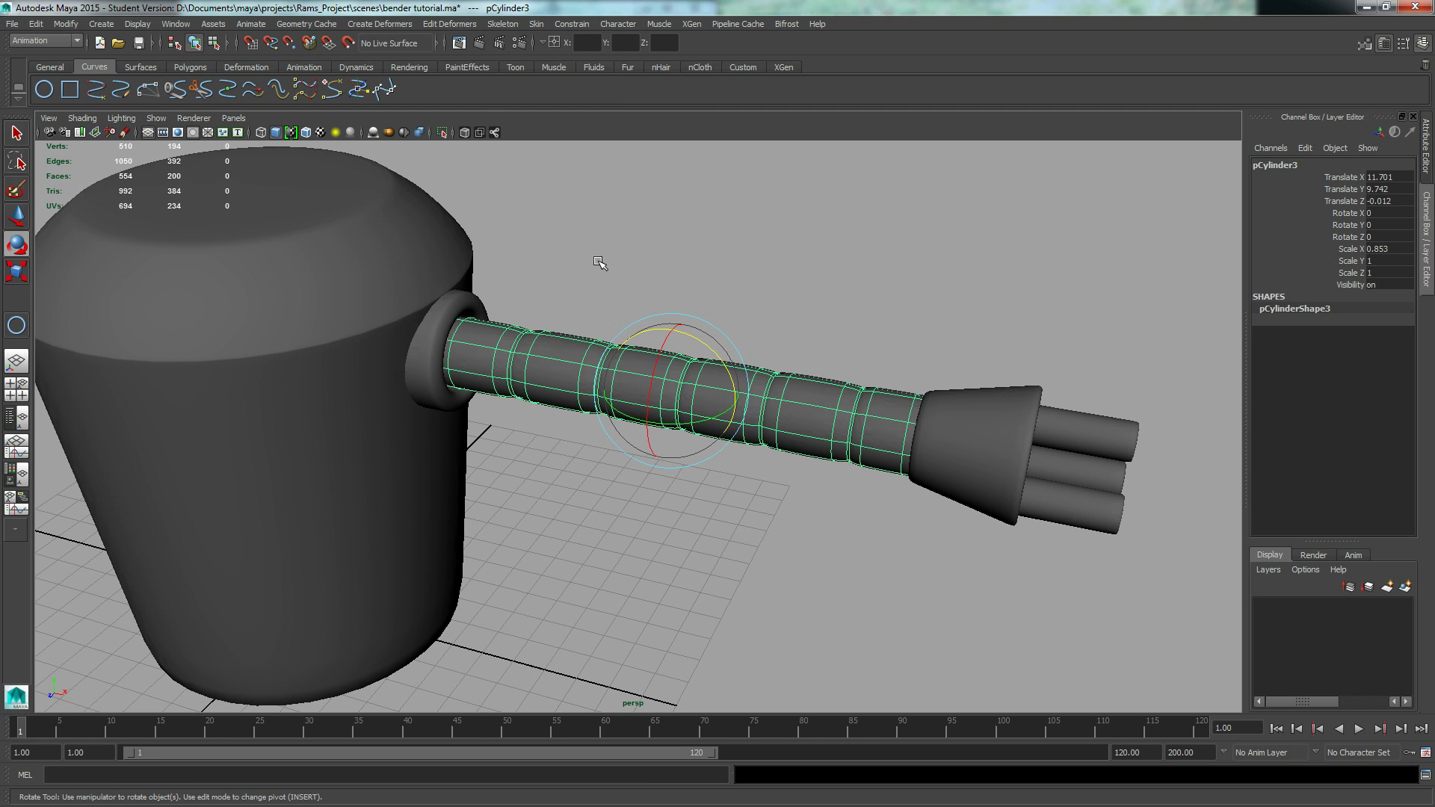
click(624, 282)
alt+right_drag(1012, 311, 850, 311)
drag(1127, 250, 260, 671)
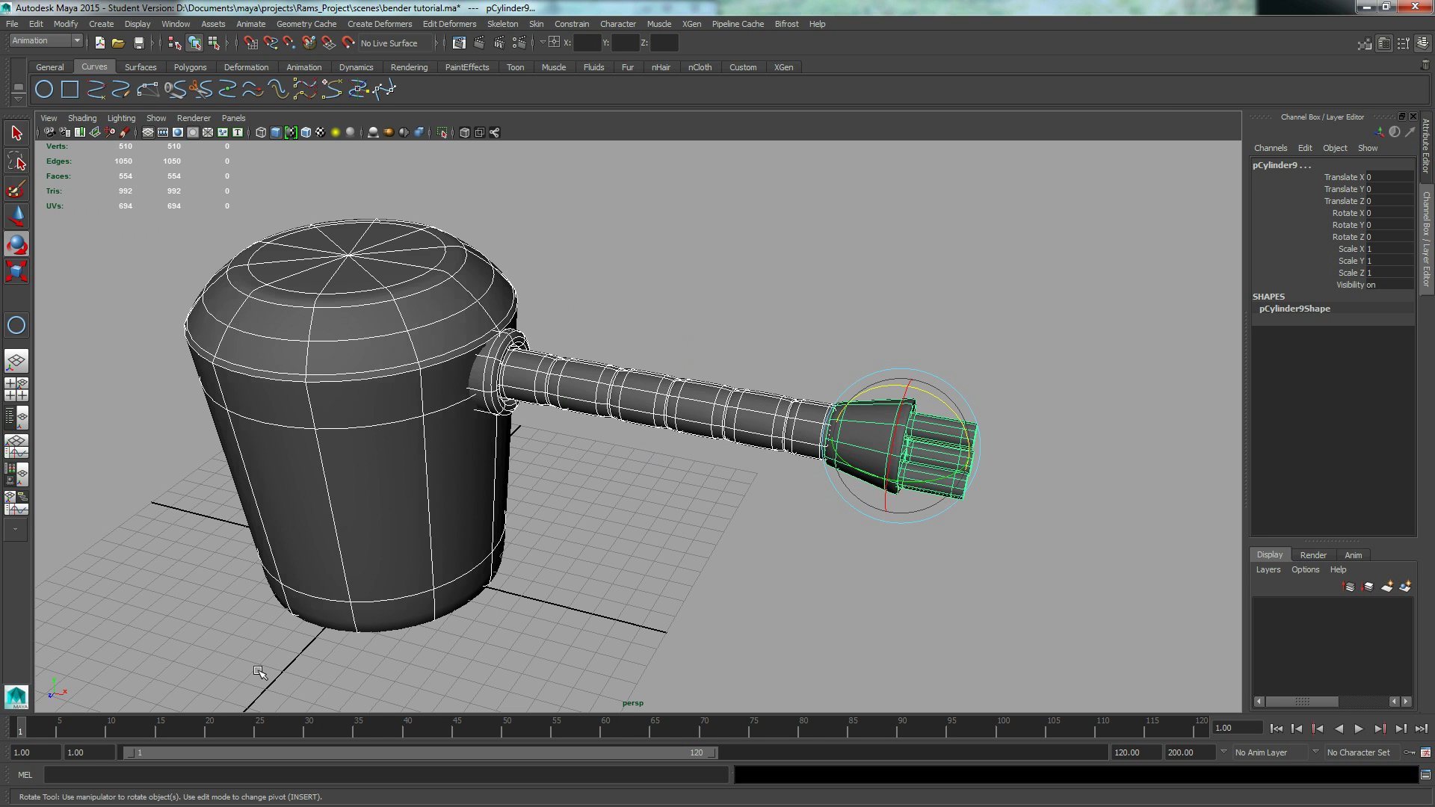
click(36, 24)
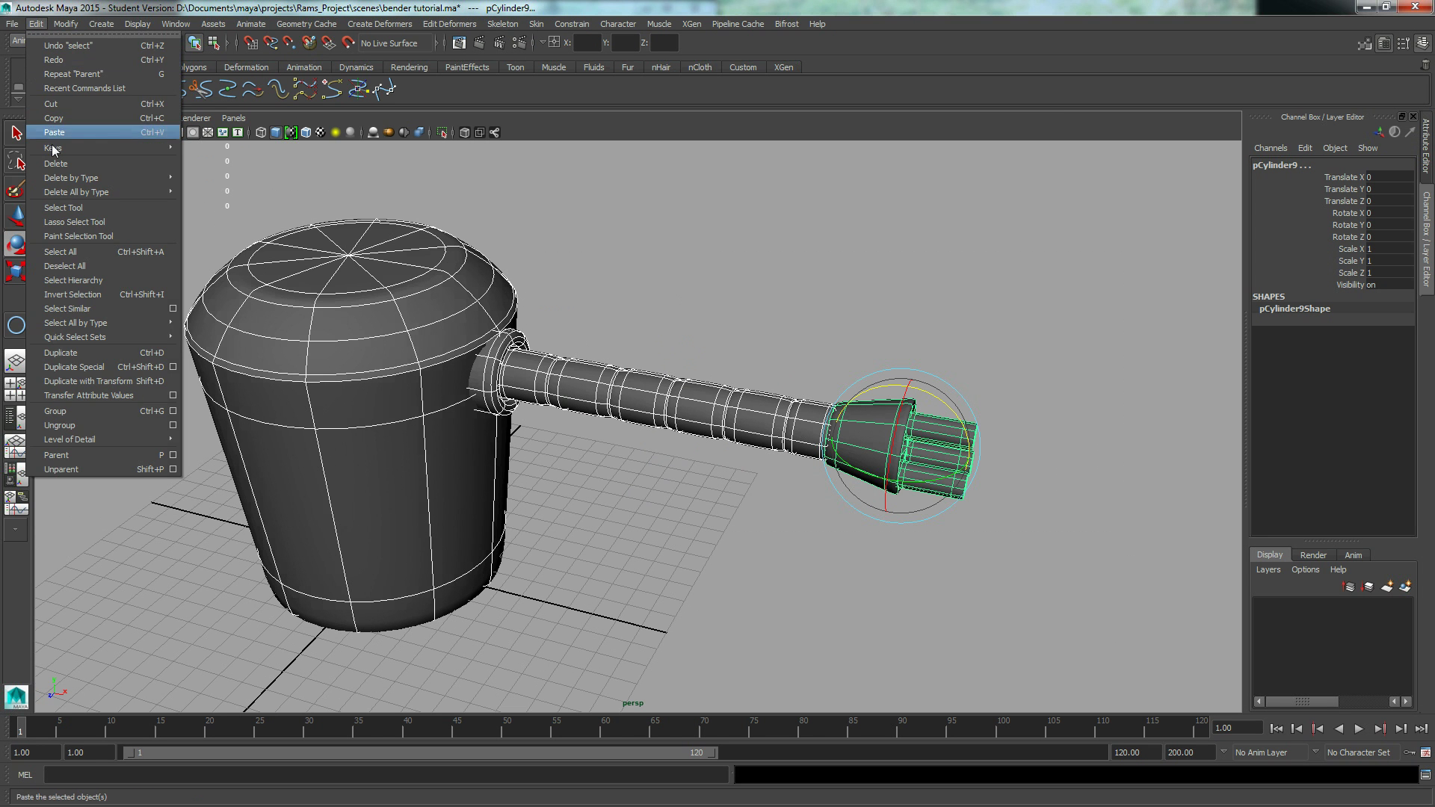
mouse_move(59, 180)
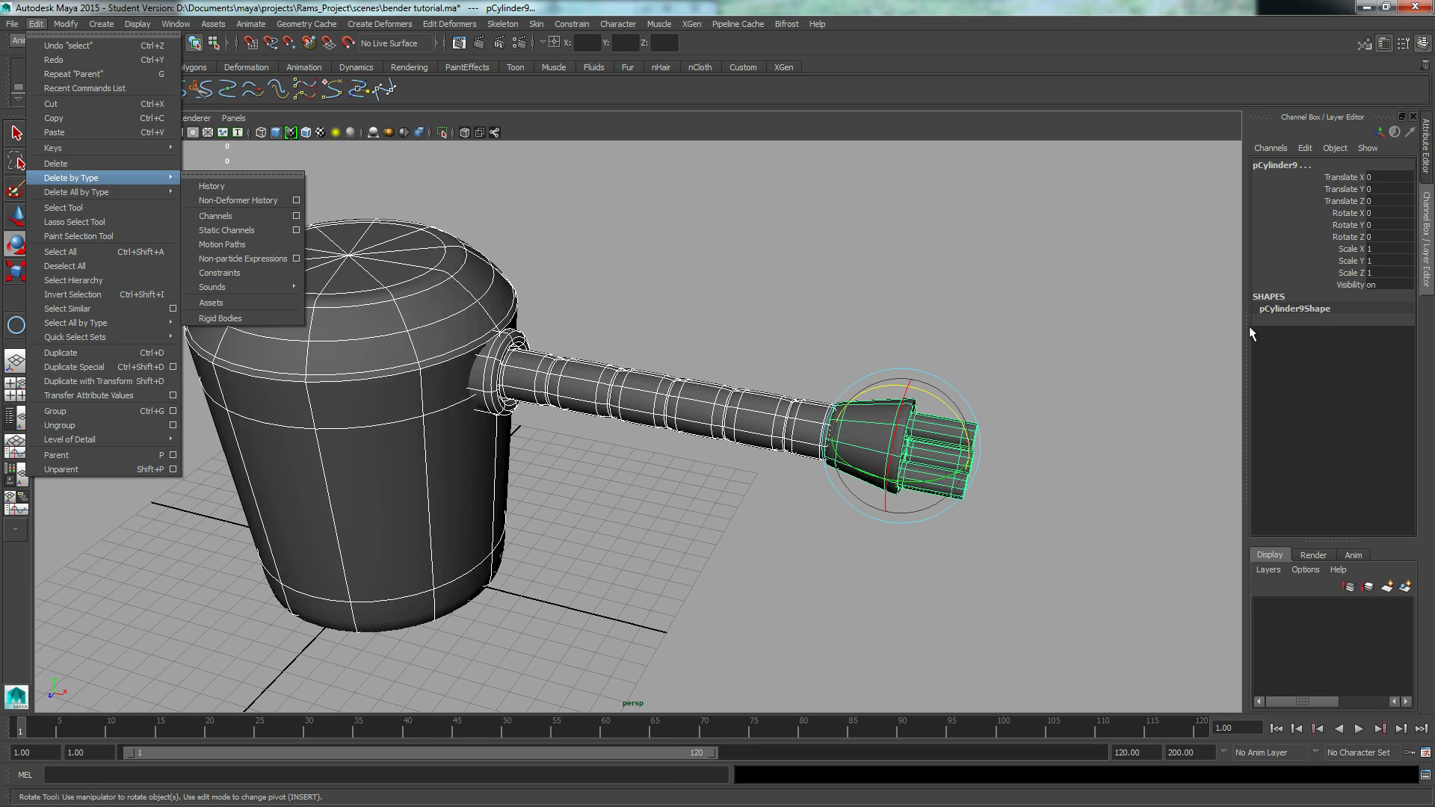
click(841, 330)
Step: Insert an edge loop around the middle of the hand's tapered section with the Insert Edge Loop Tool
click(871, 426)
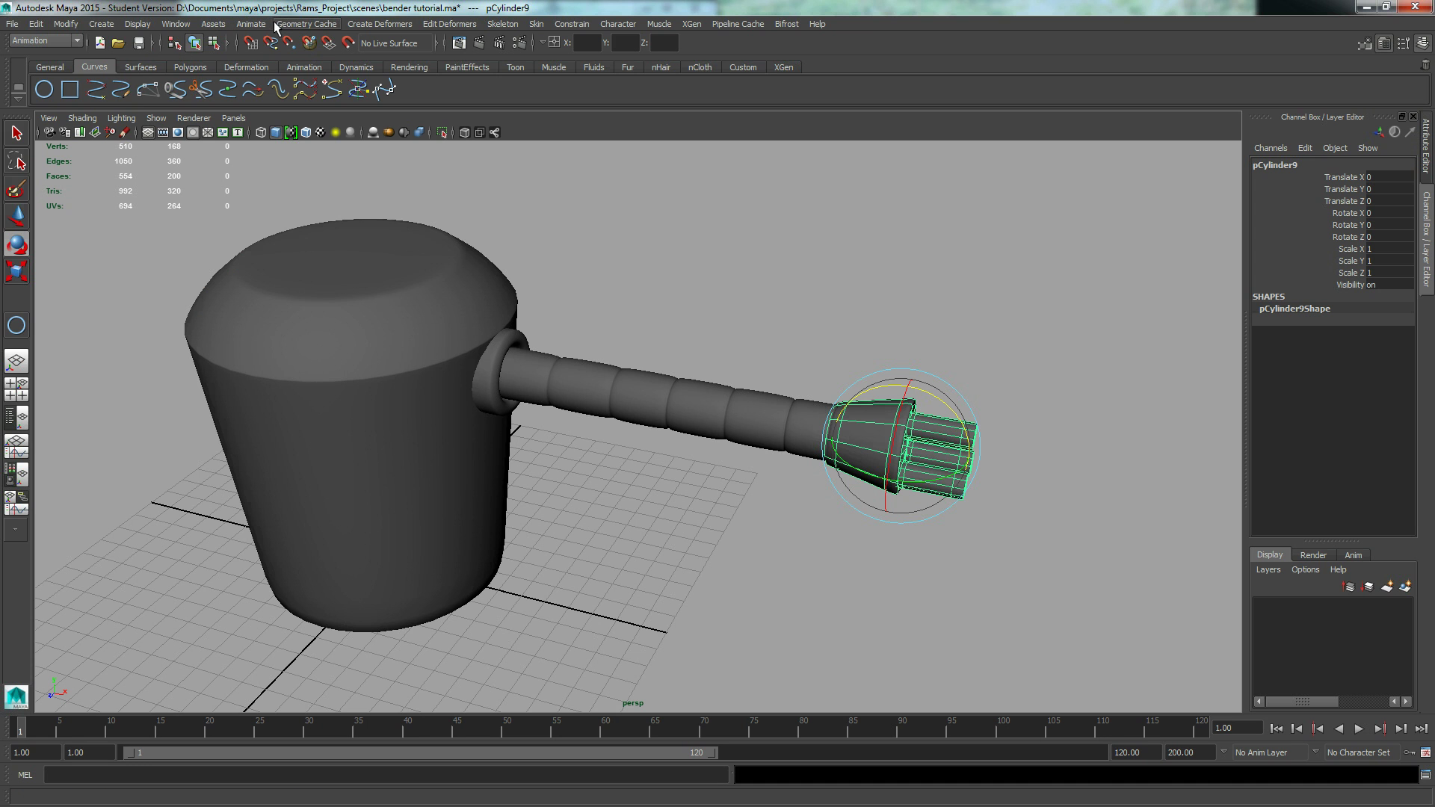
click(73, 40)
click(65, 65)
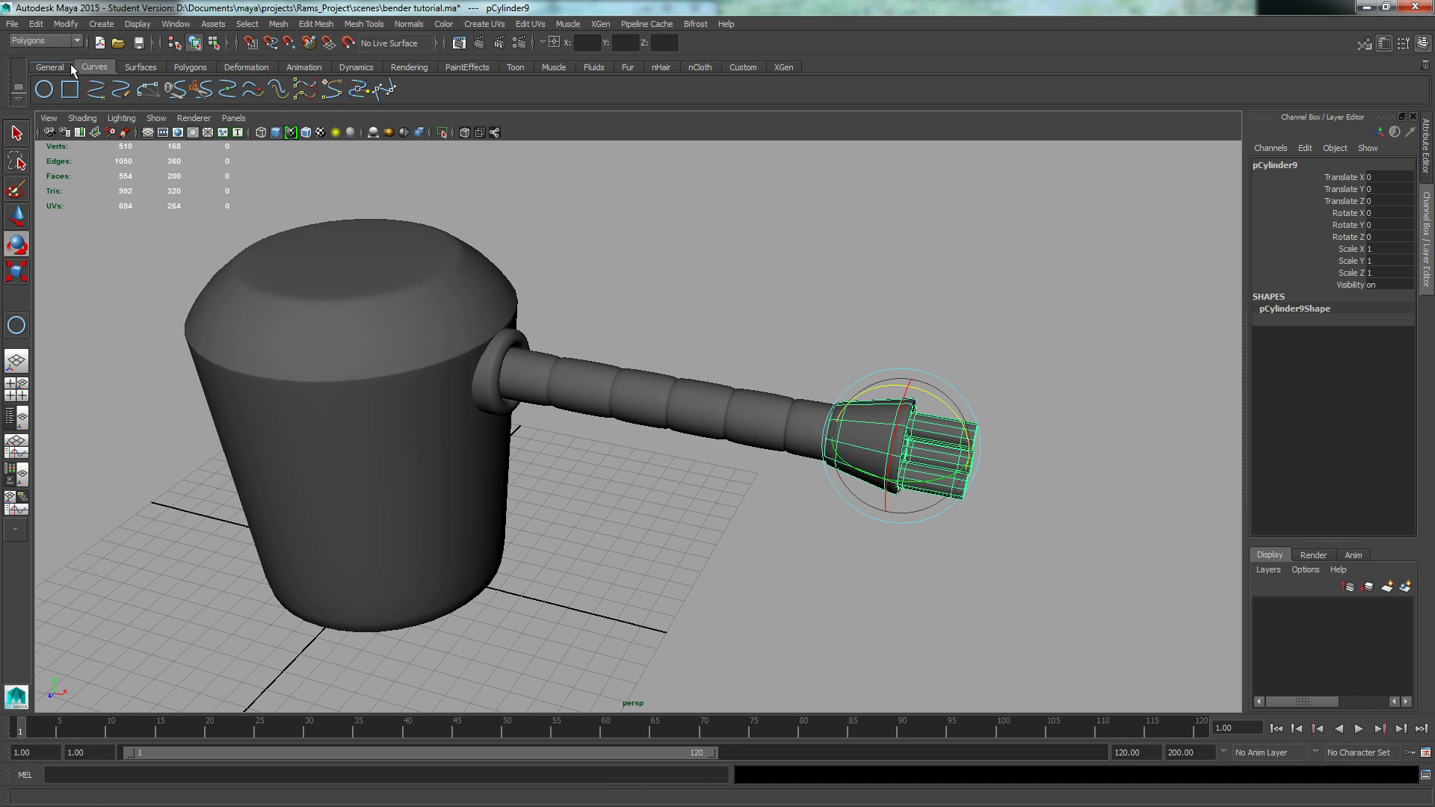
click(365, 23)
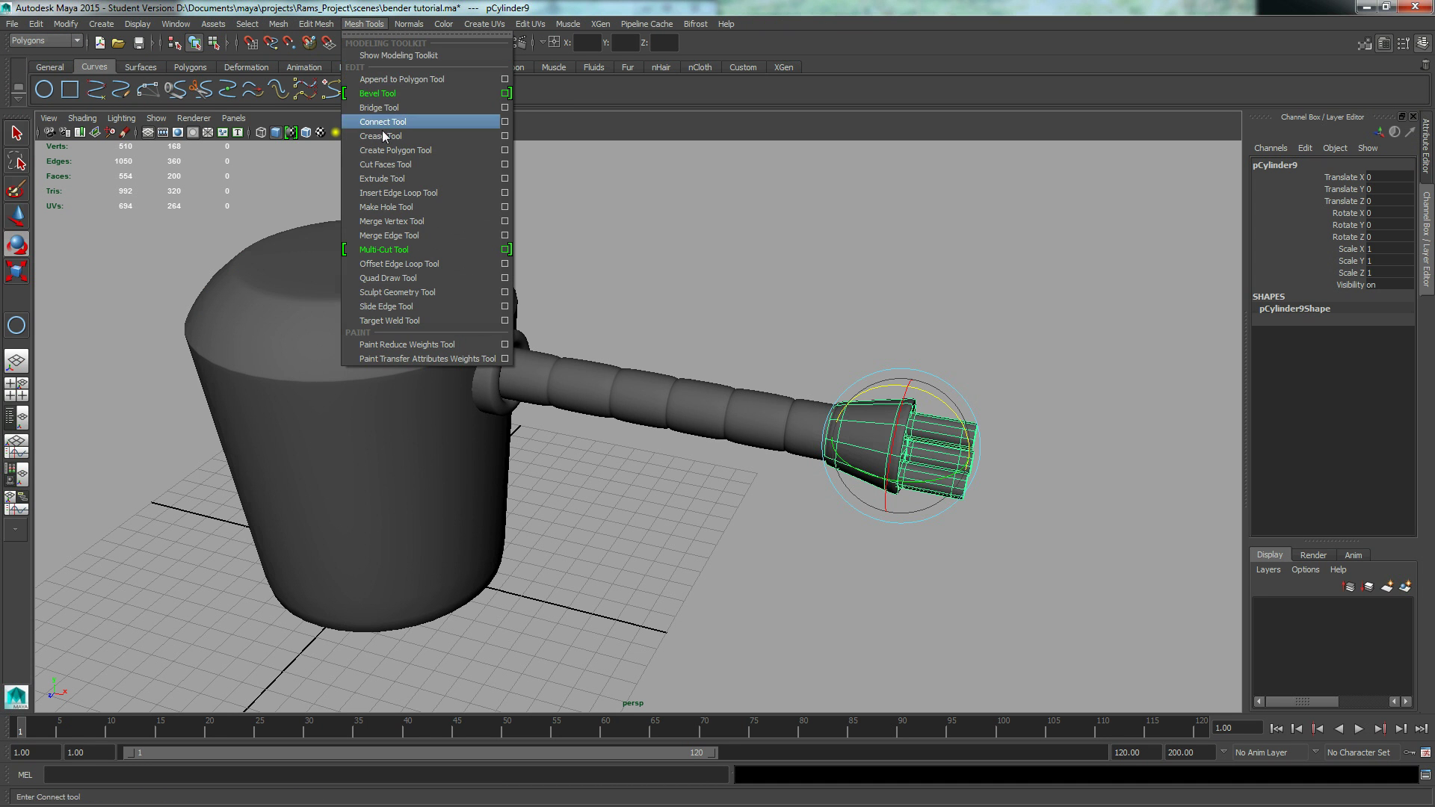
click(395, 193)
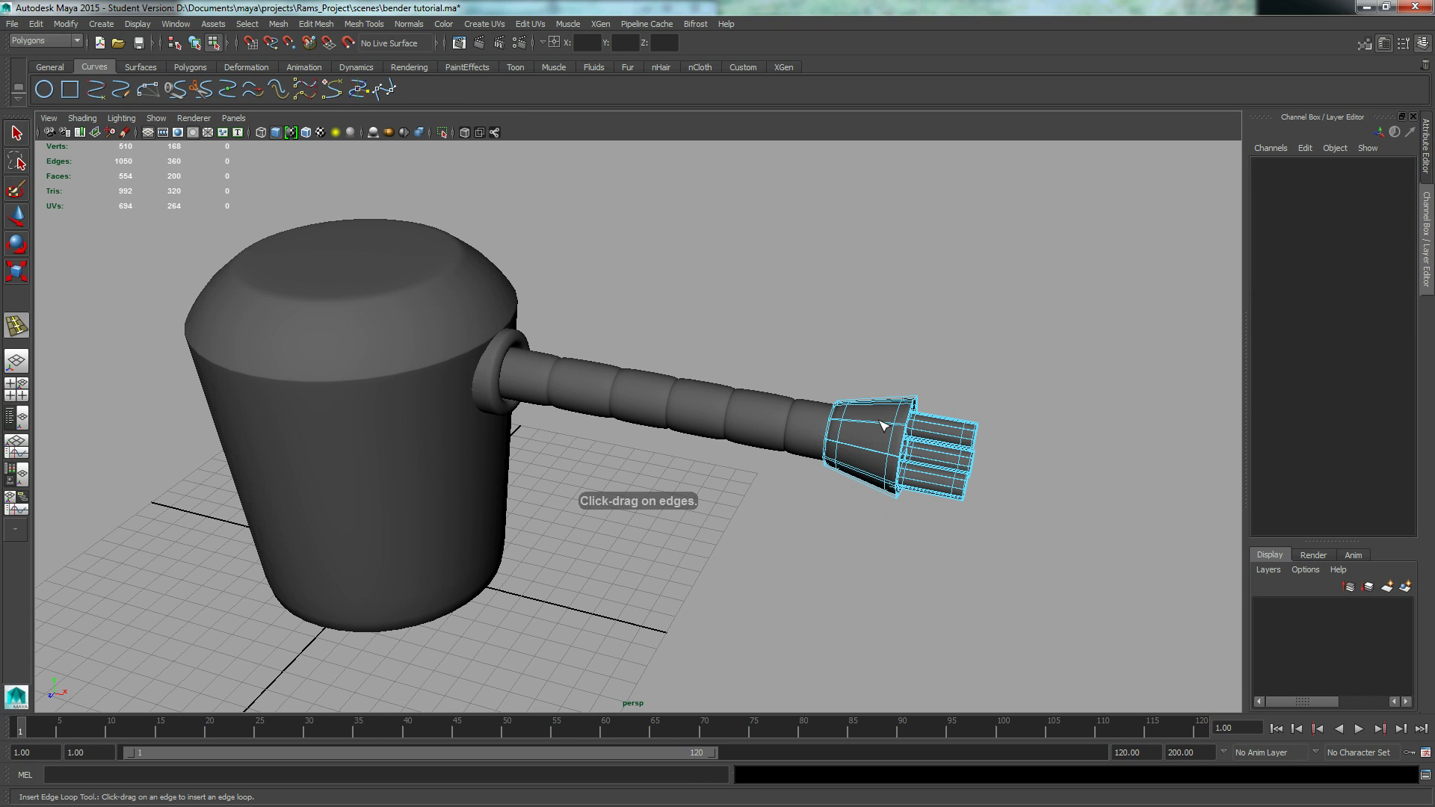
drag(879, 427, 867, 429)
Step: Scale the hand's new edge loop up uniformly to give the taper a rounded bulge, and return to object mode
key(r)
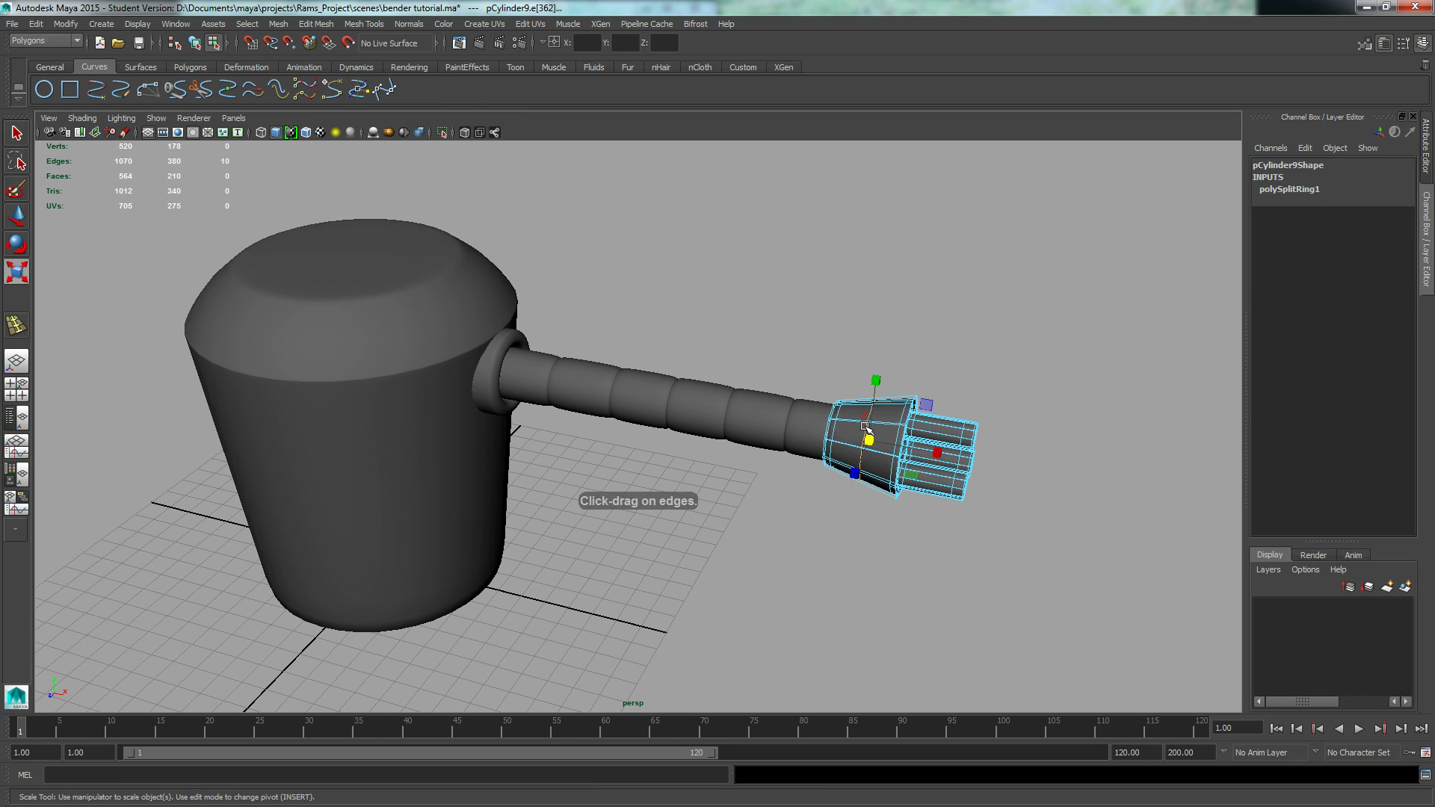
drag(869, 442, 880, 436)
alt+drag(754, 438, 787, 413)
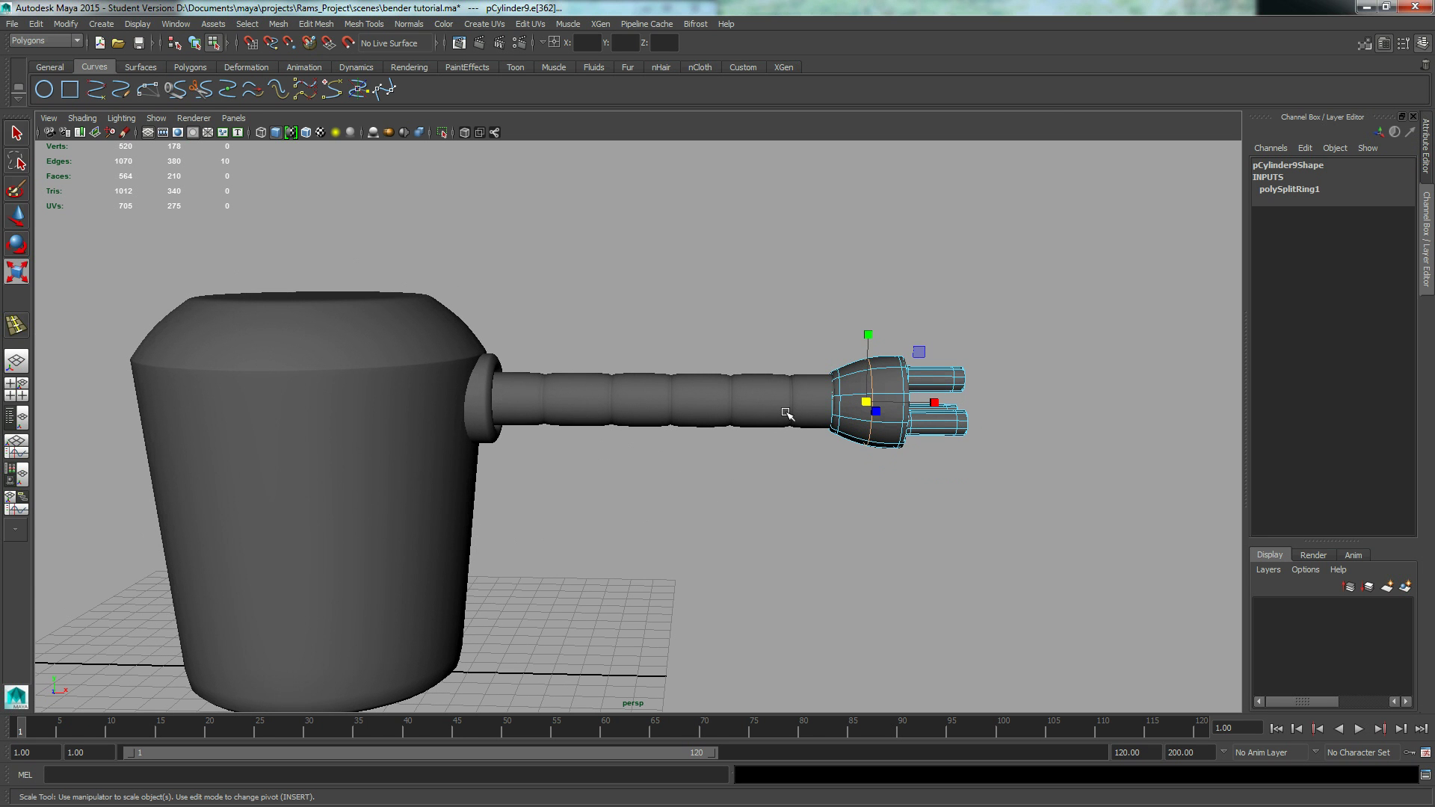
key(F8)
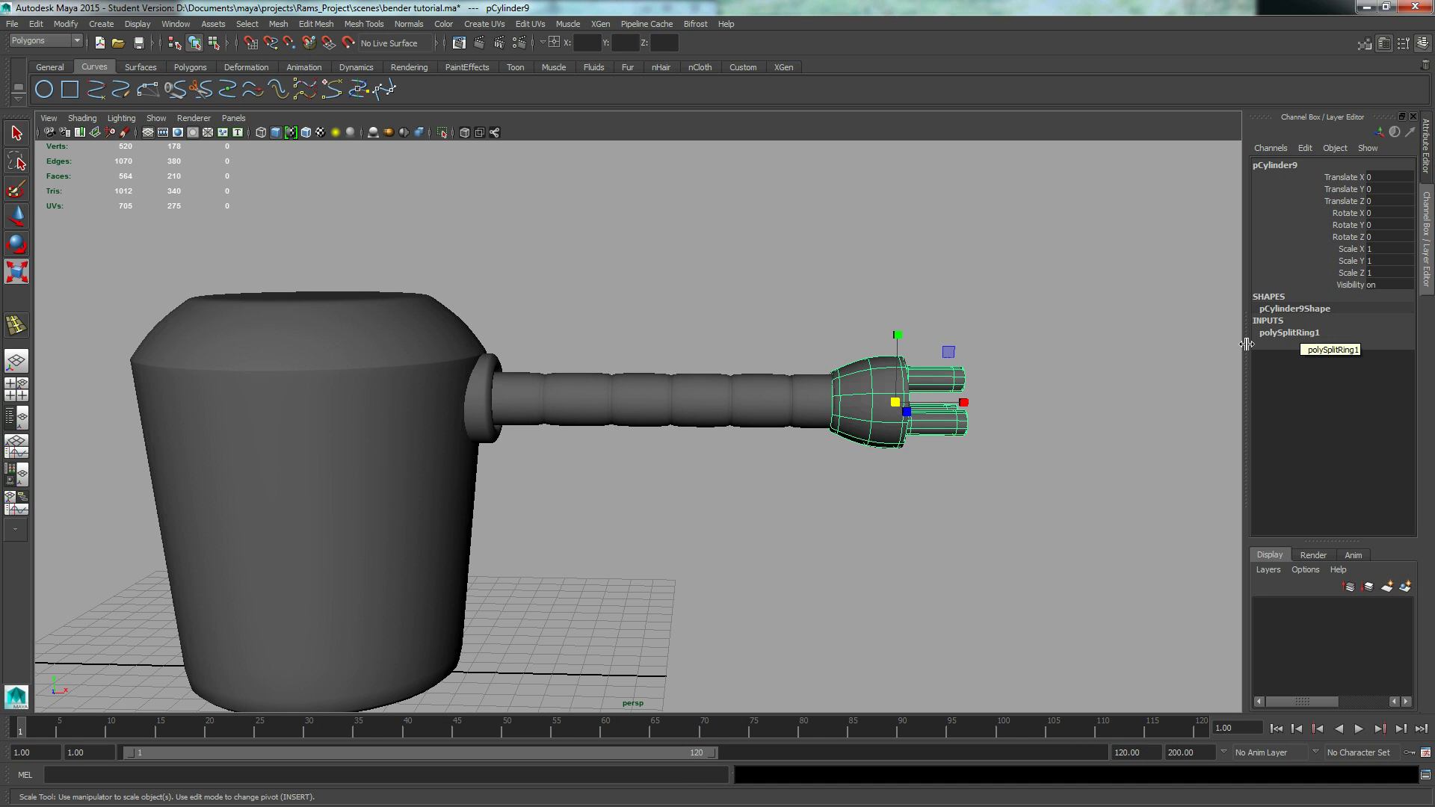
Step: Select all the meshes of the body, arm and hand and delete their construction history
alt+middle_drag(1060, 394, 1019, 397)
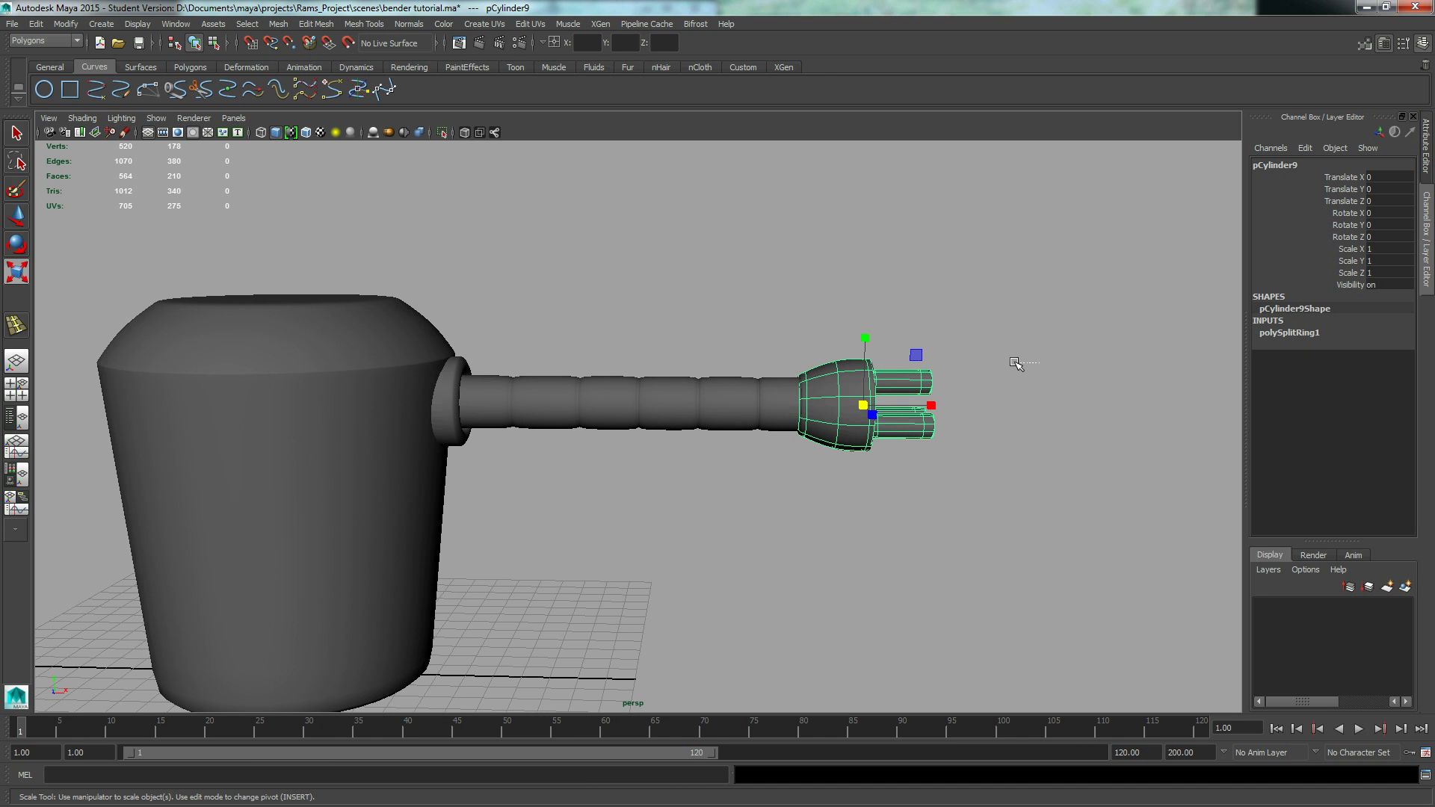
click(1024, 362)
click(857, 402)
drag(1128, 198, 167, 625)
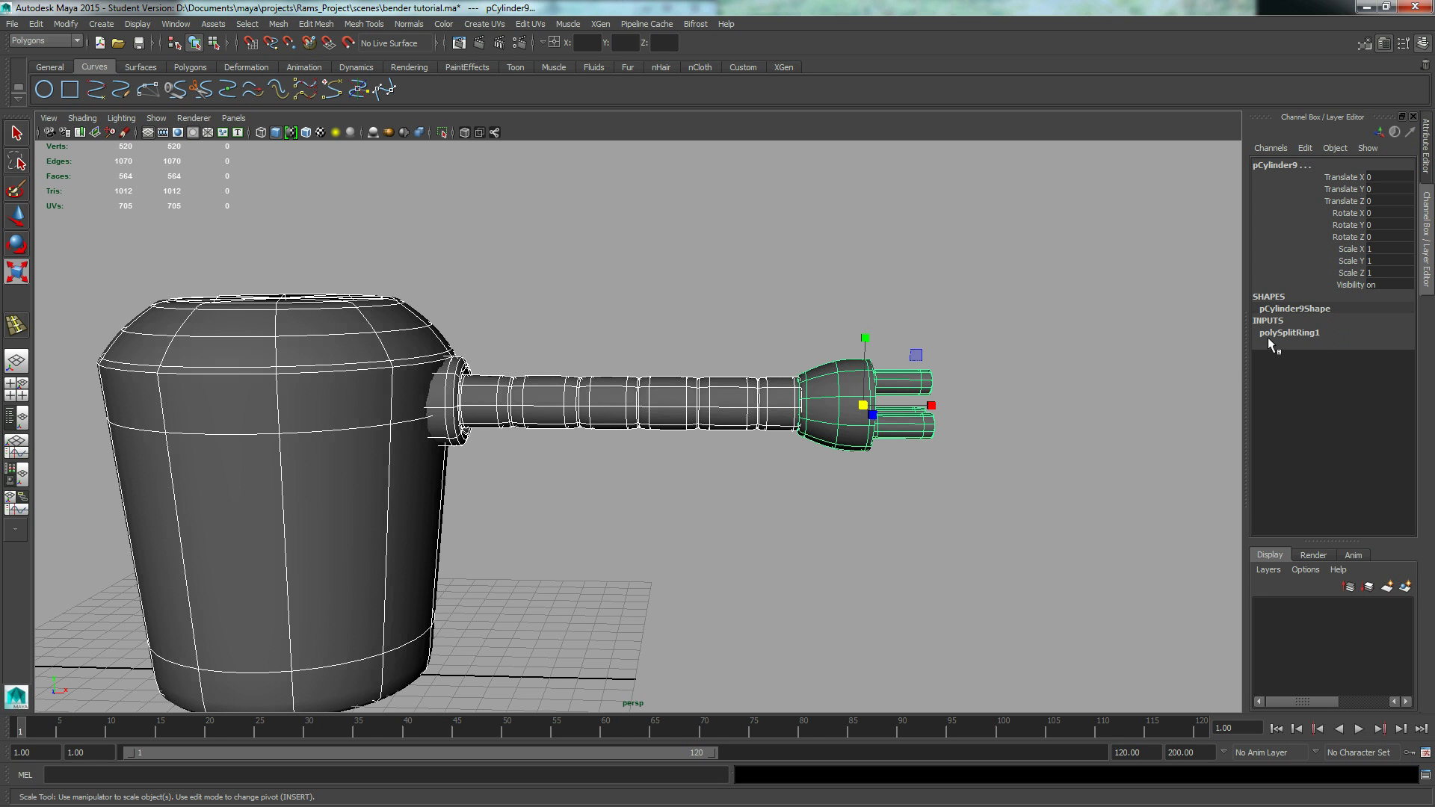
click(35, 23)
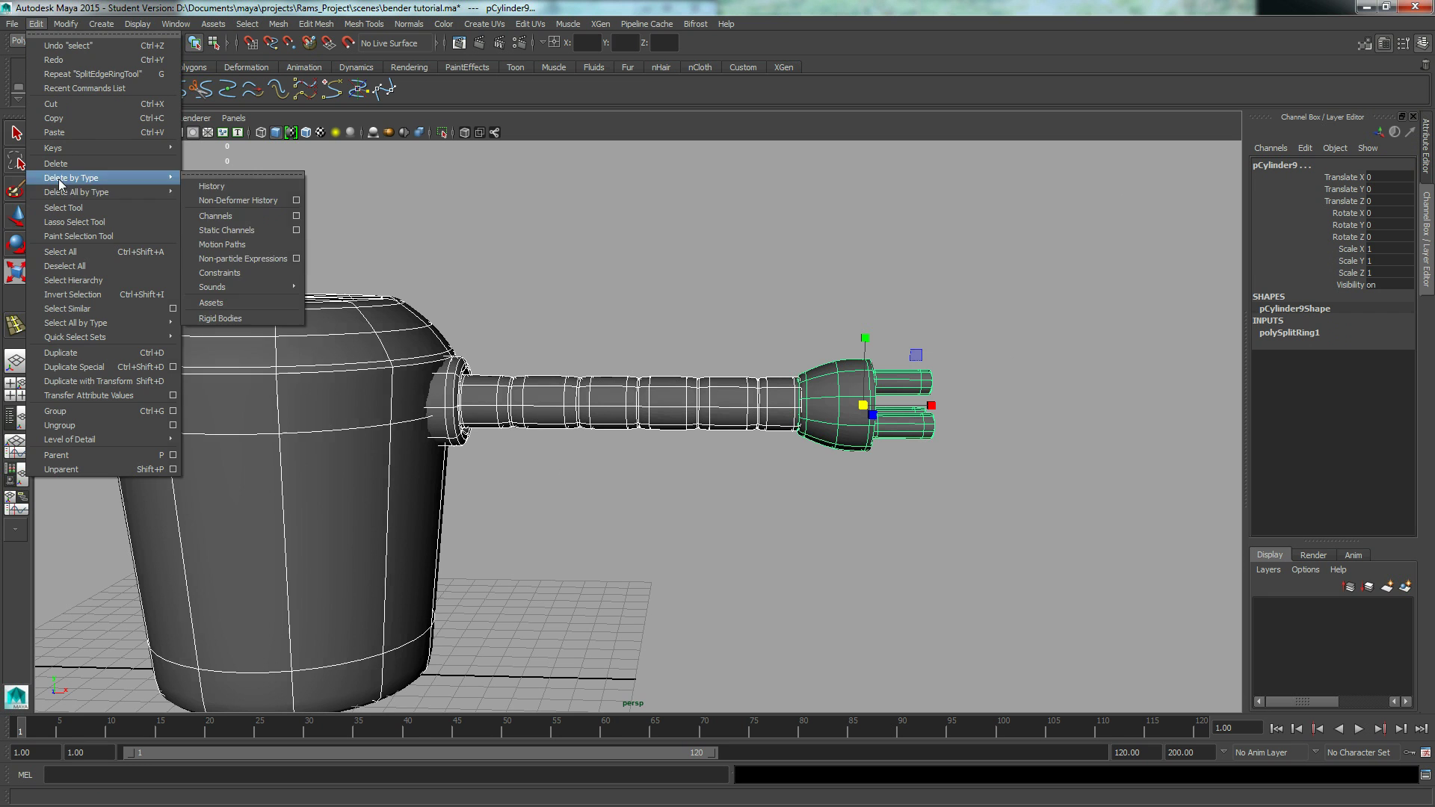
click(212, 186)
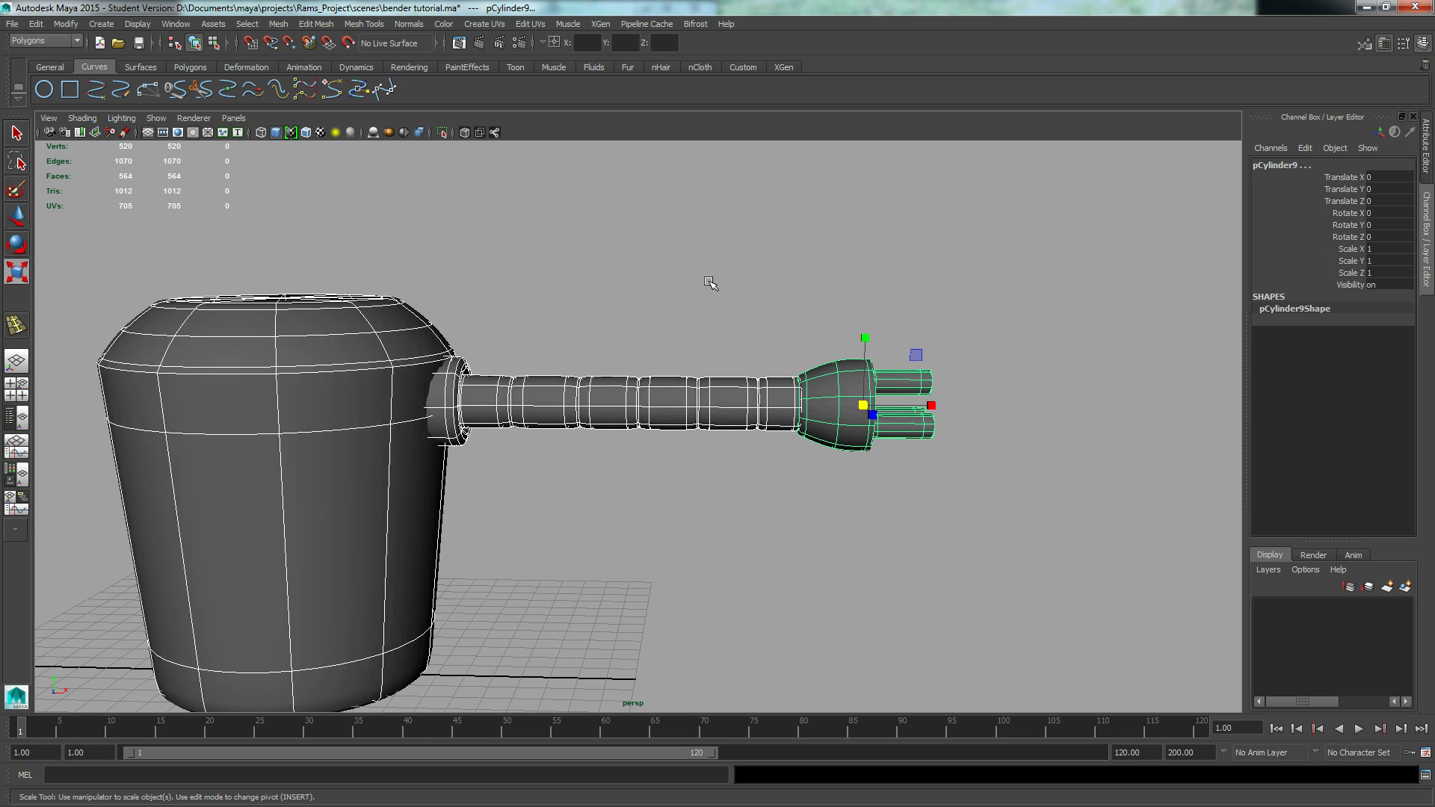
Step: Switch the menu set from Polygons to Animation to get the rigging commands
alt+middle_drag(501, 500, 552, 444)
alt+drag(553, 448, 551, 468)
alt+middle_drag(569, 436, 585, 466)
alt+drag(627, 467, 616, 463)
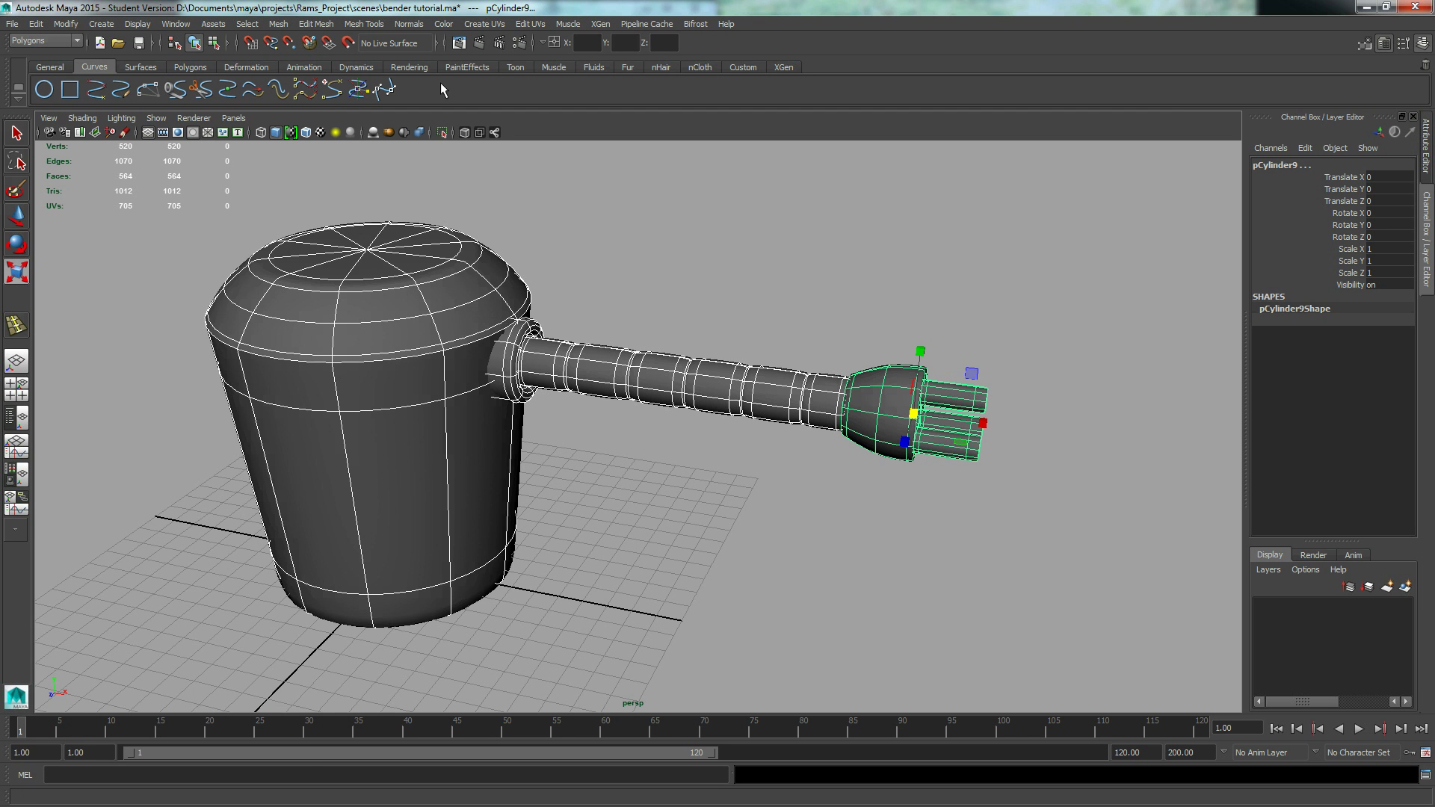
click(62, 42)
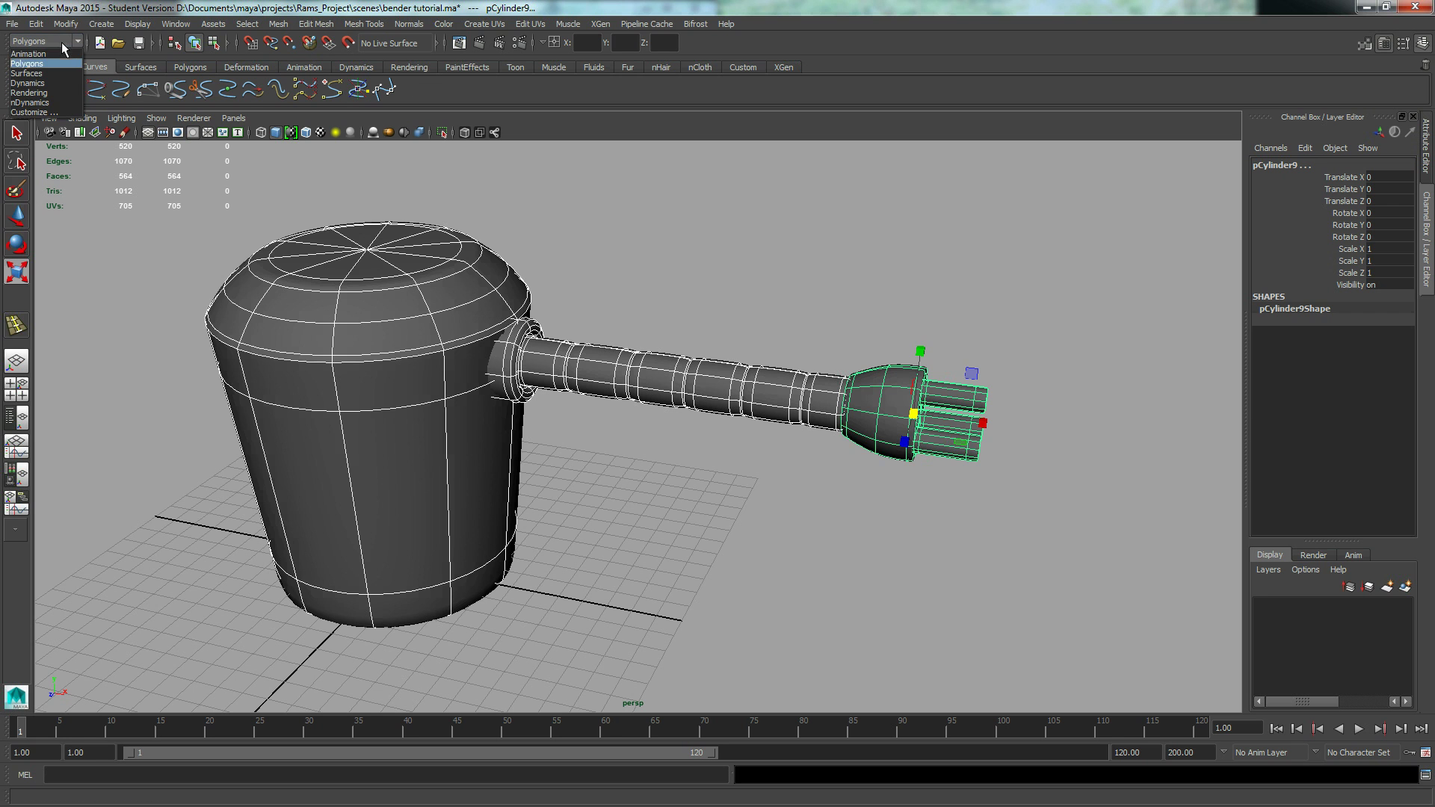
click(27, 53)
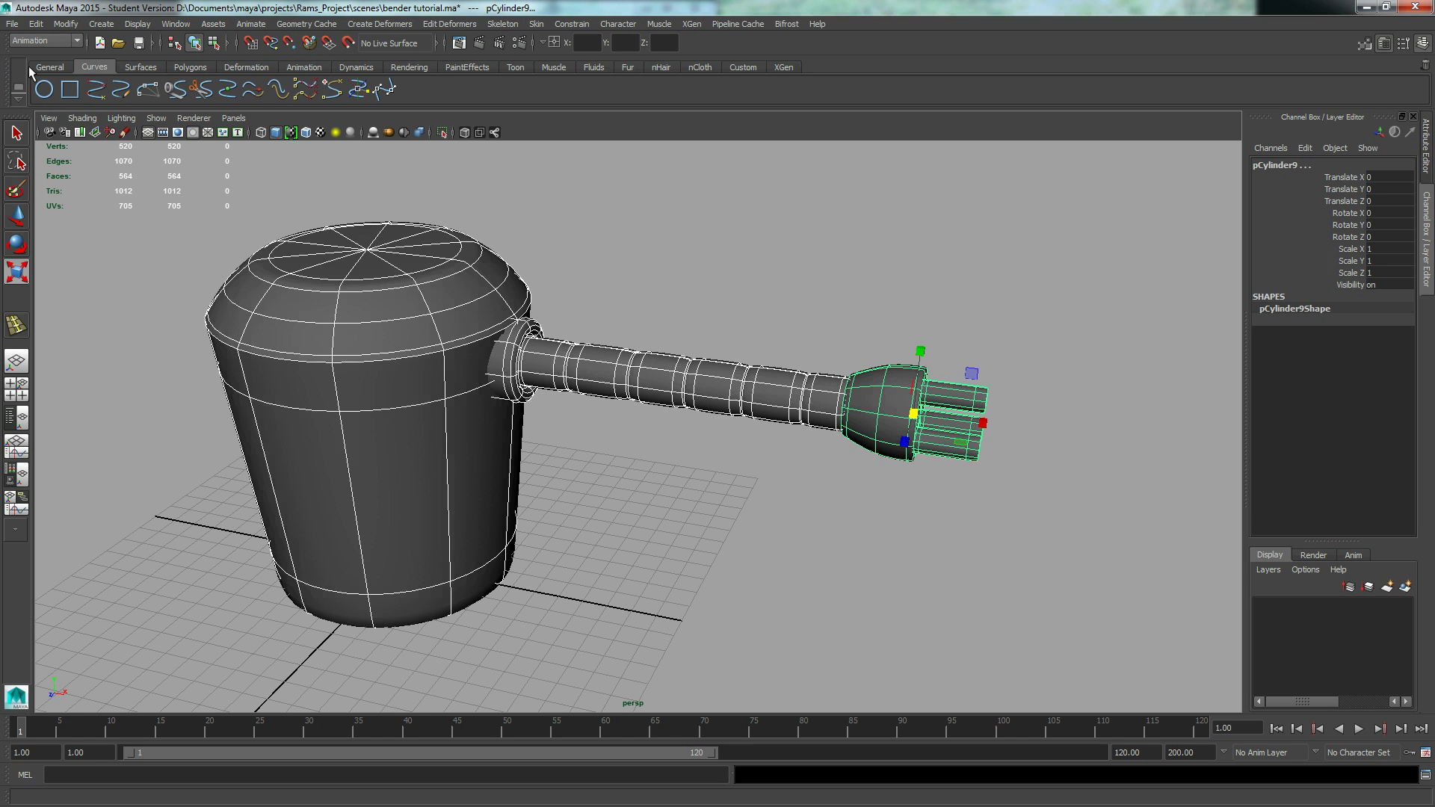
Step: Activate the Joint Tool and display the body, arm and hand meshes in wireframe
click(518, 23)
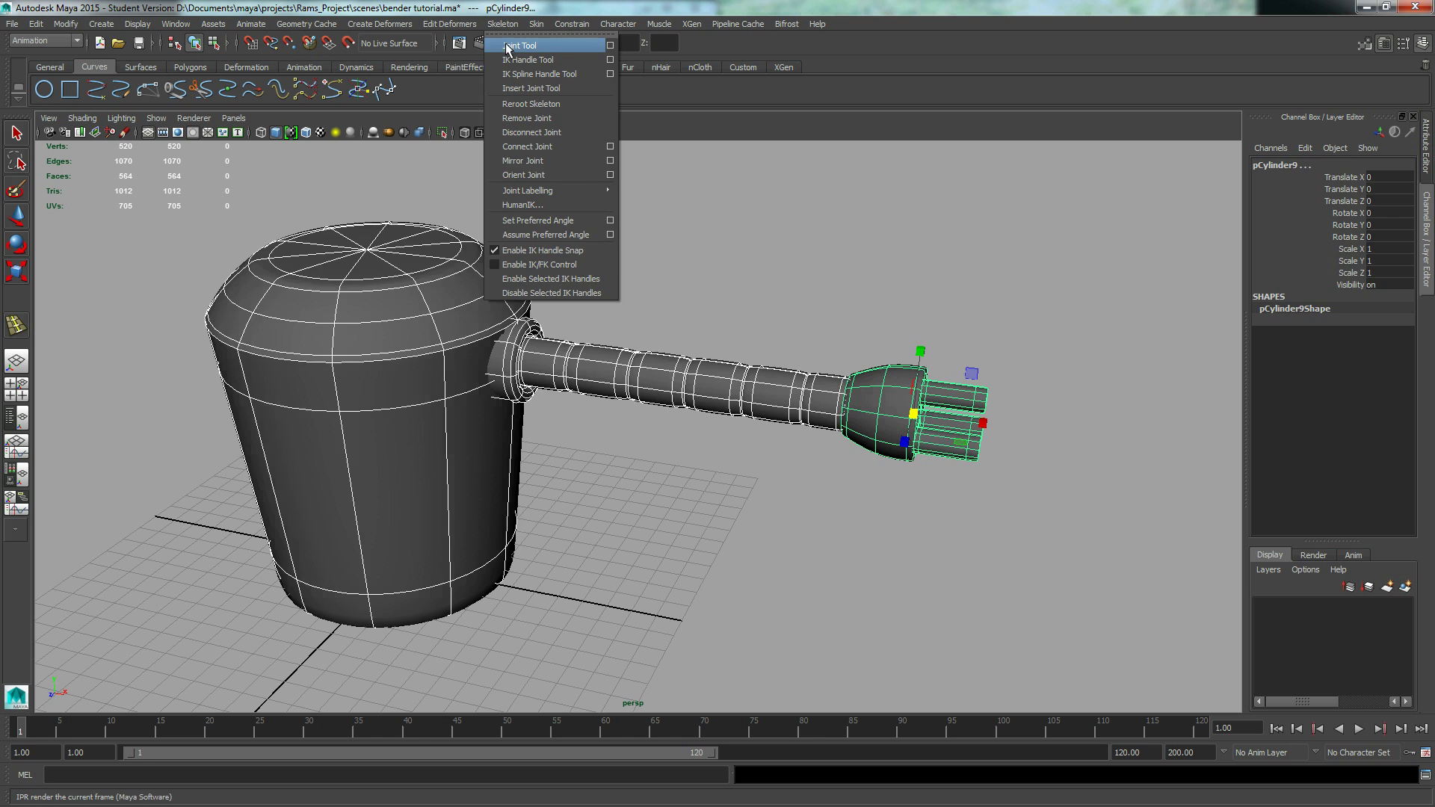
click(519, 45)
mouse_move(500, 512)
alt+mouse_down()
mouse_move(739, 499)
mouse_move(558, 516)
mouse_move(516, 493)
alt+mouse_up()
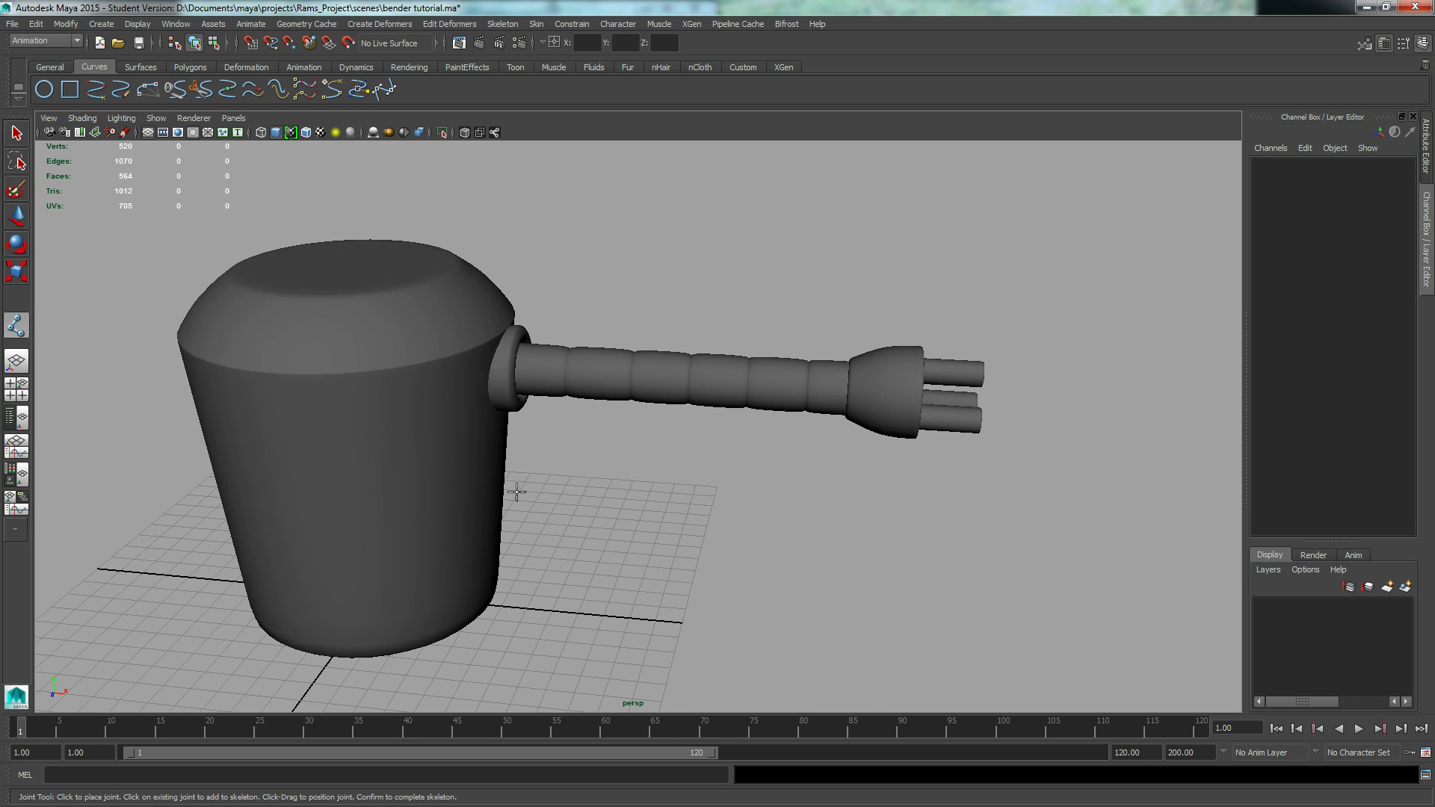
alt+middle_drag(515, 484, 509, 504)
mouse_move(590, 500)
alt+mouse_down()
mouse_move(577, 483)
mouse_move(611, 474)
mouse_move(588, 493)
alt+mouse_up()
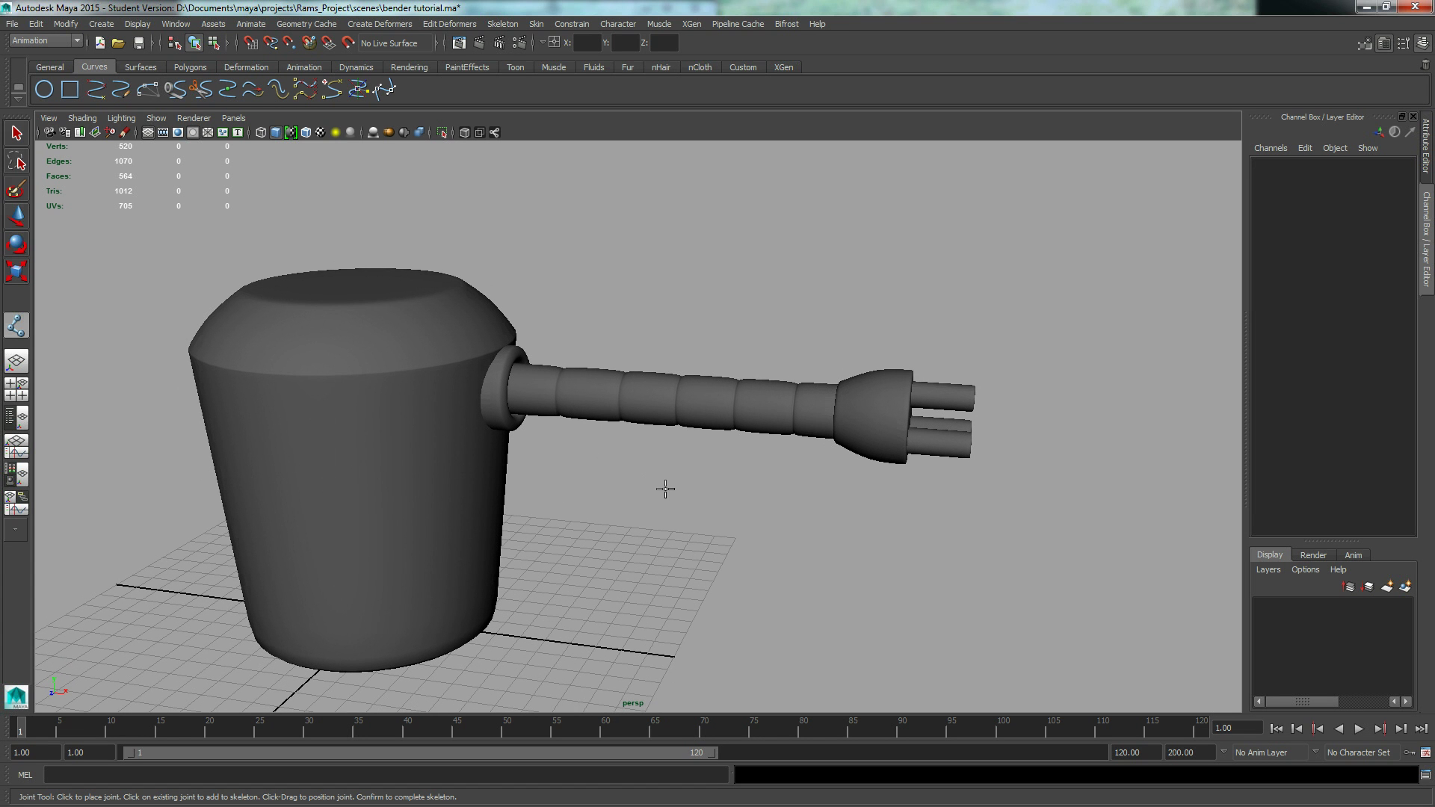
alt+drag(590, 446, 589, 450)
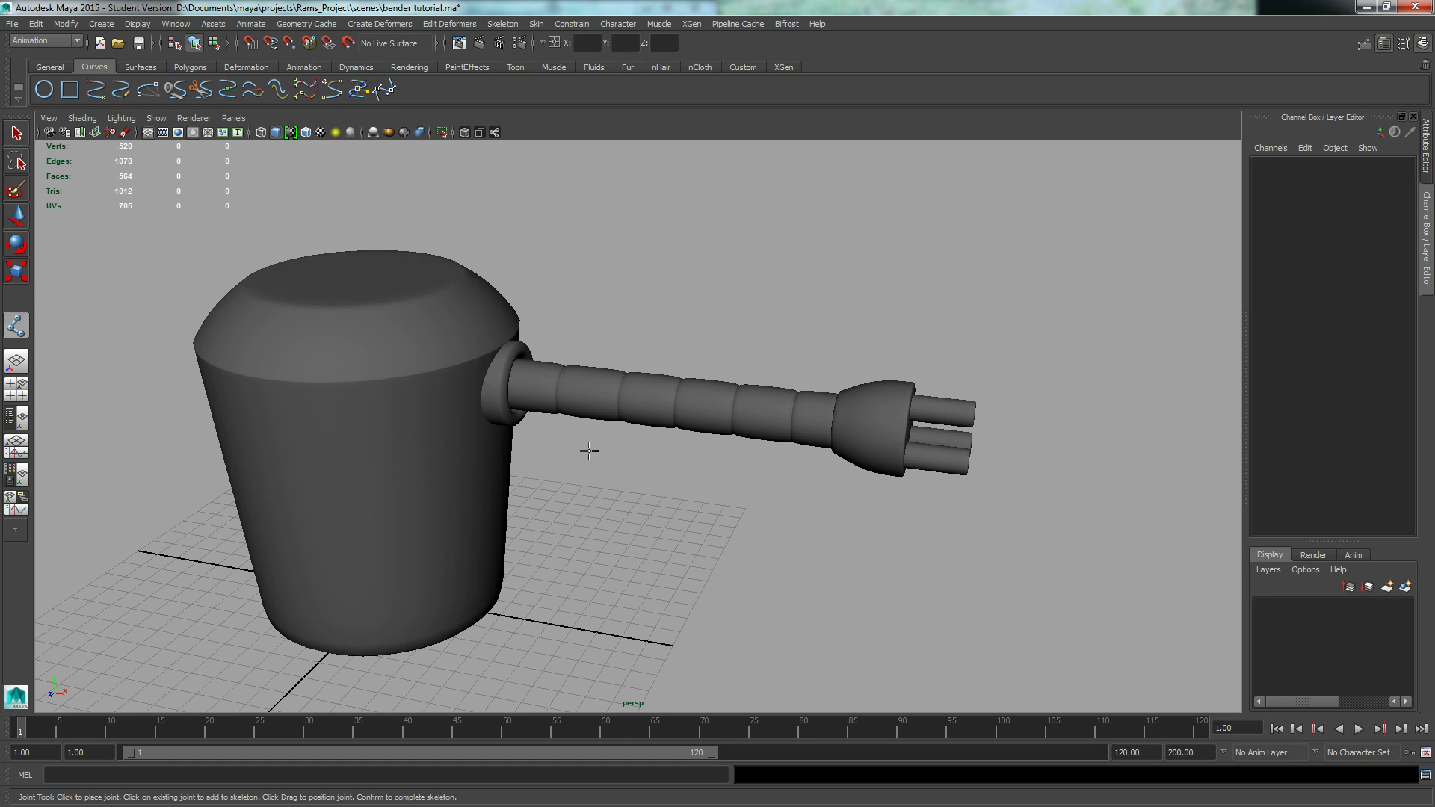
key(4)
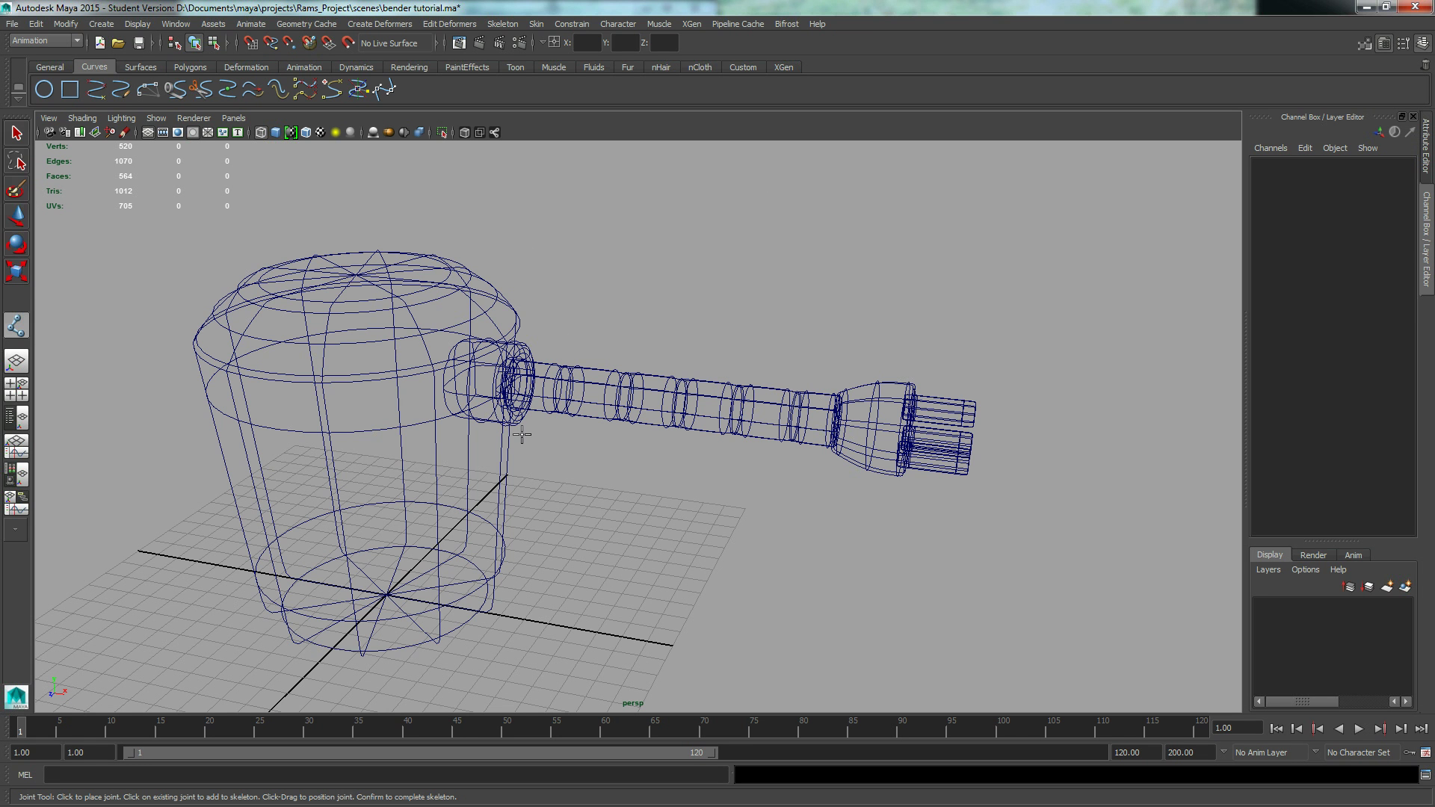
Step: Try to place a three-joint chain through the arm's shoulder, middle and wrist in the perspective view, and check it from another angle
click(509, 379)
drag(636, 398, 678, 405)
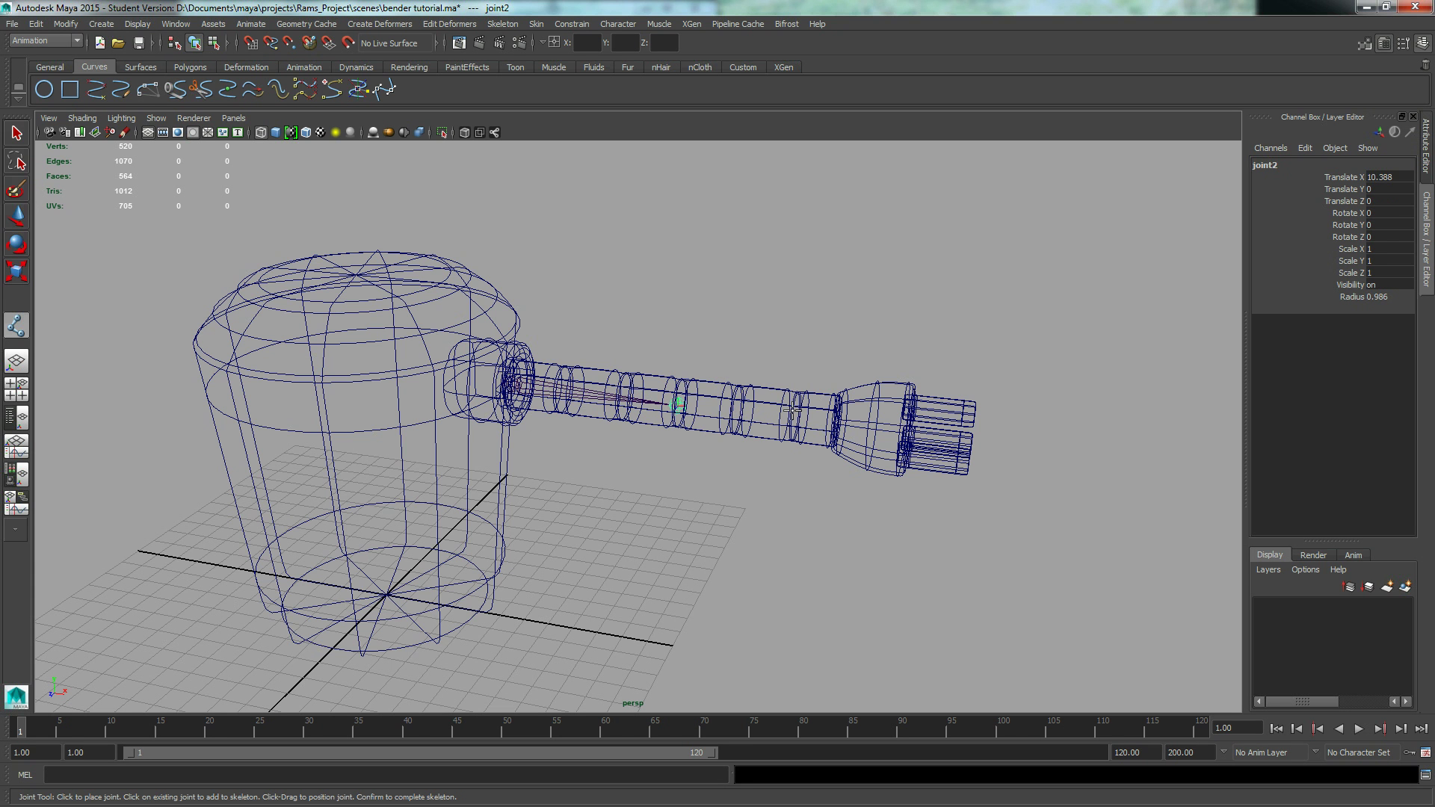
drag(835, 421, 833, 423)
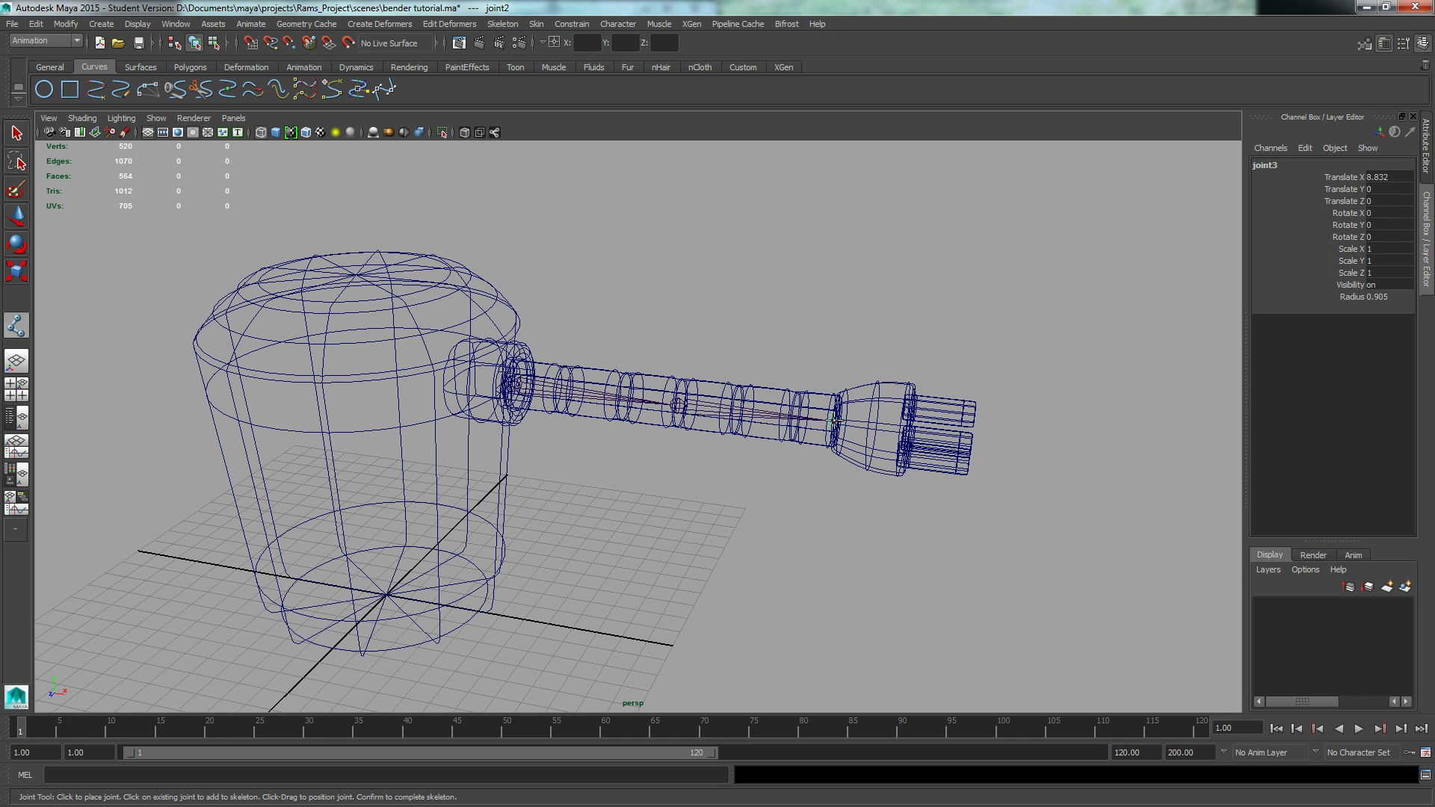
key(r)
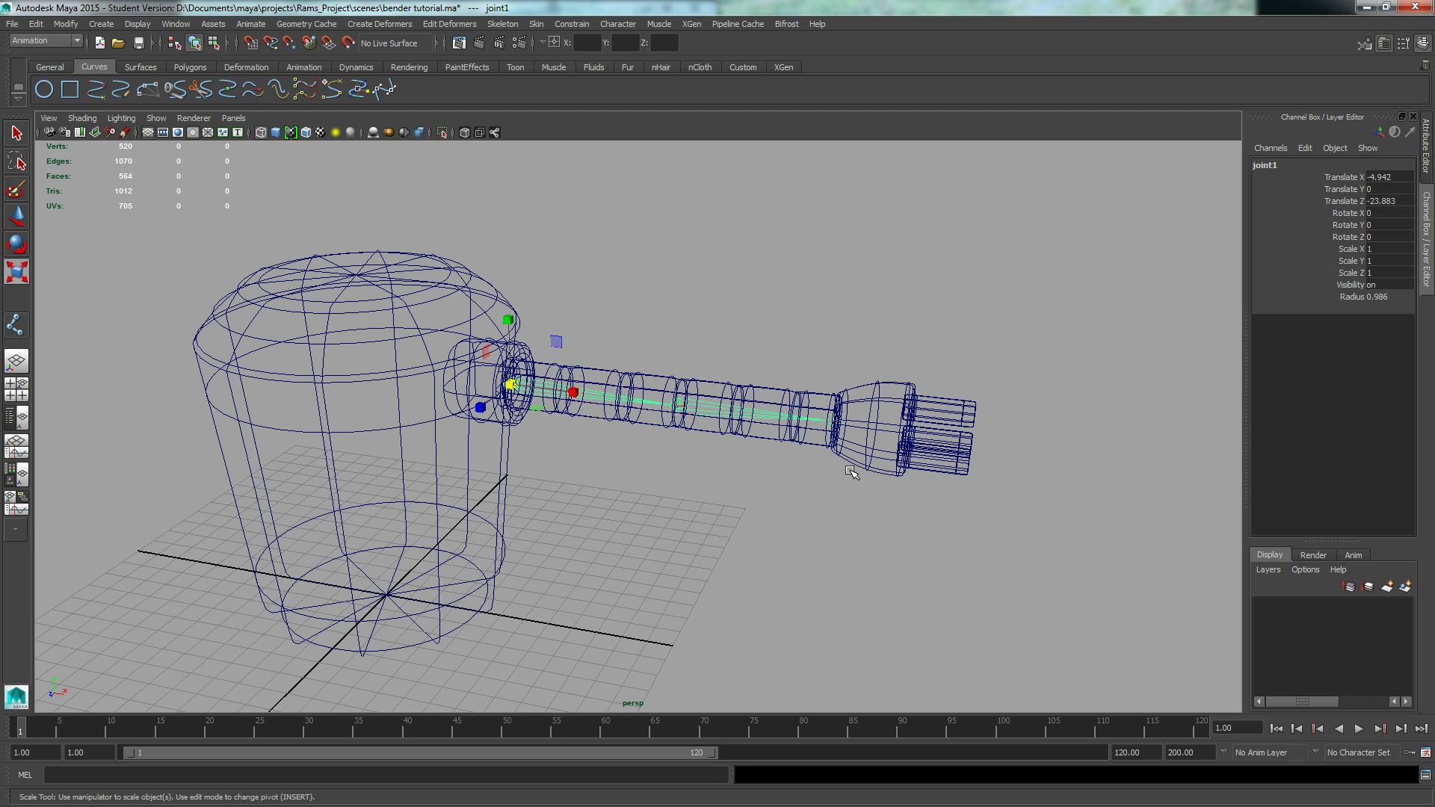
alt+drag(1067, 413, 968, 432)
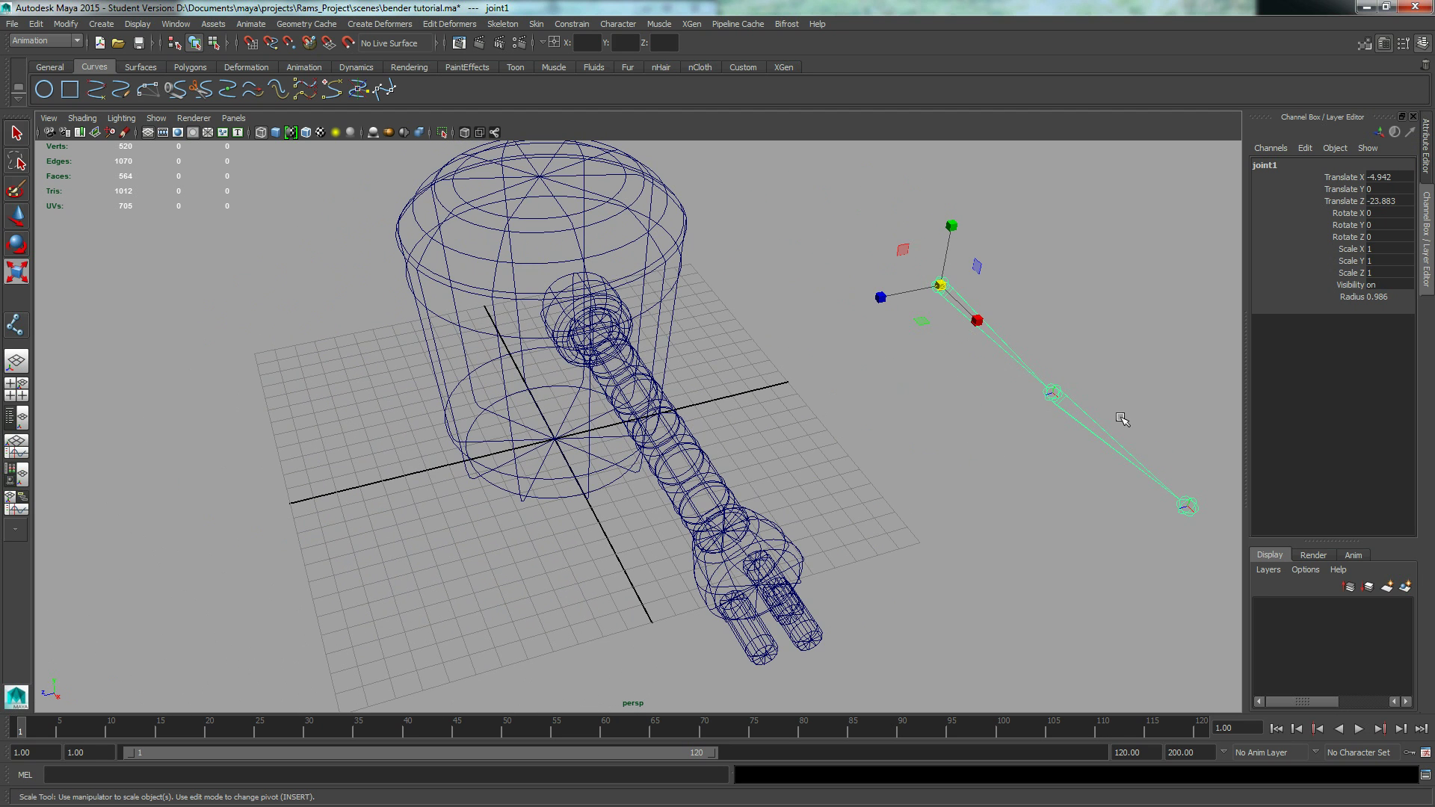
Step: Move the misplaced joint chain onto the arm's shoulder in the top view, and delete the chain
key(w)
key(space)
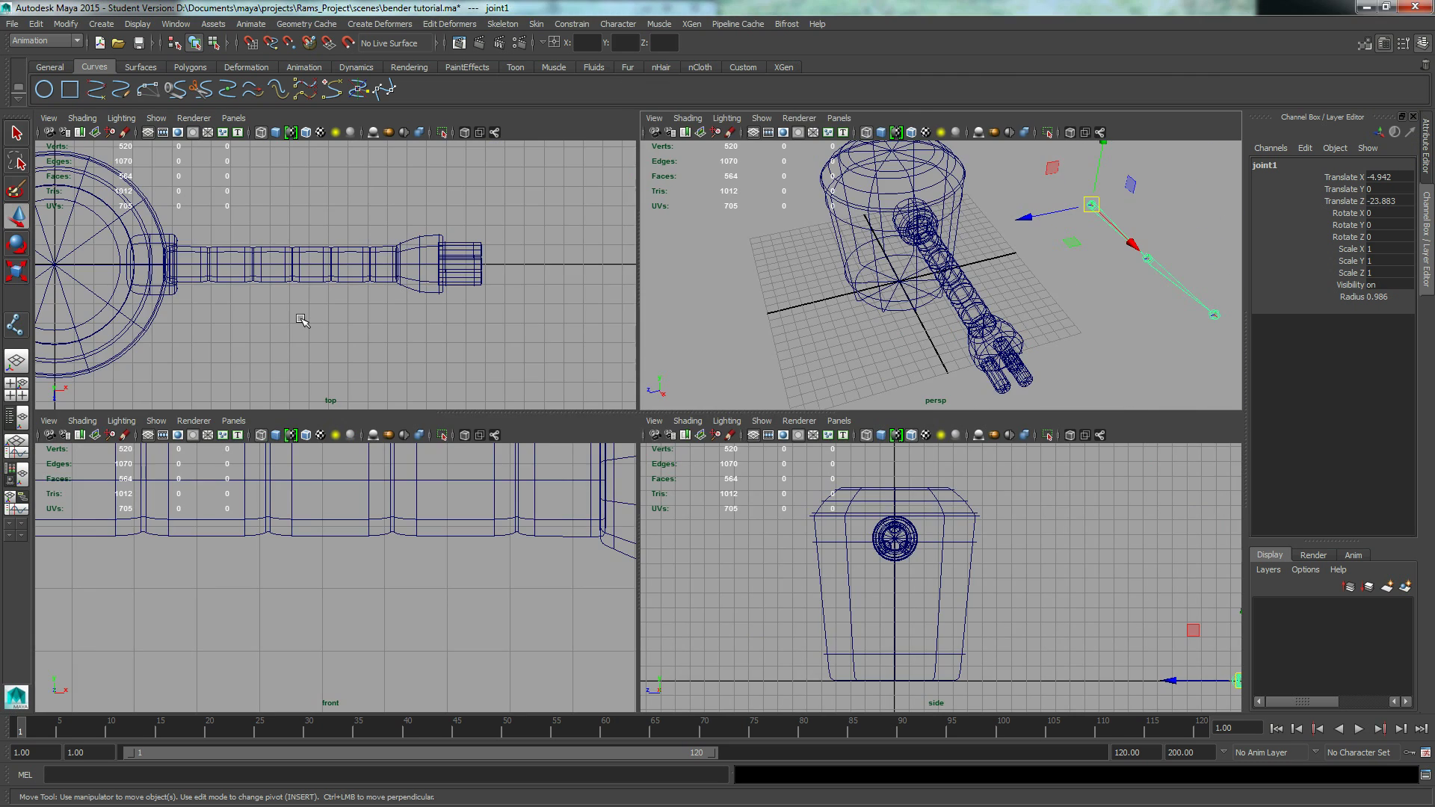
key(space)
alt+right_drag(666, 320, 302, 263)
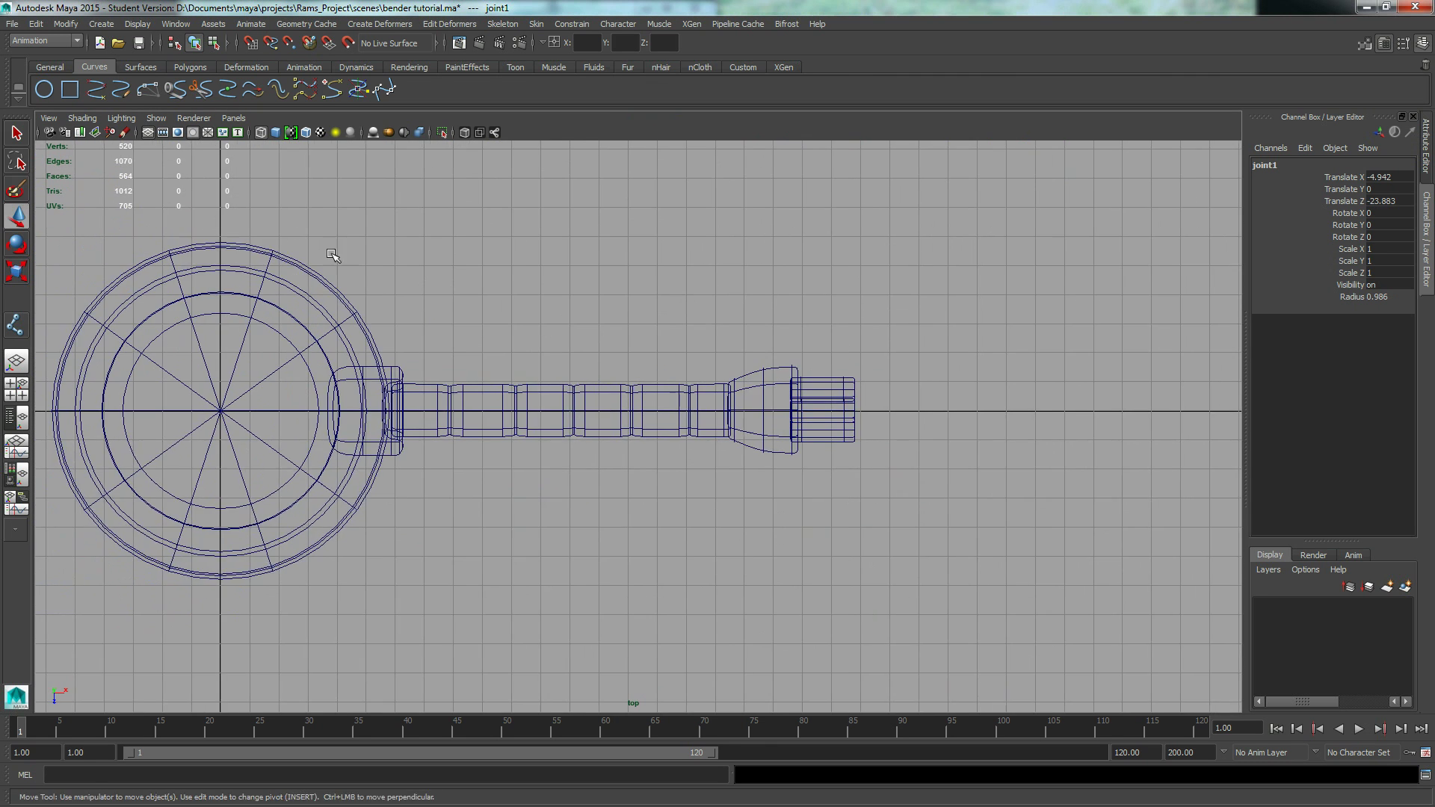
alt+middle_drag(300, 263, 340, 340)
alt+right_drag(541, 365, 164, 350)
alt+right_drag(634, 330, 529, 300)
alt+middle_drag(530, 301, 505, 429)
alt+right_drag(653, 362, 554, 302)
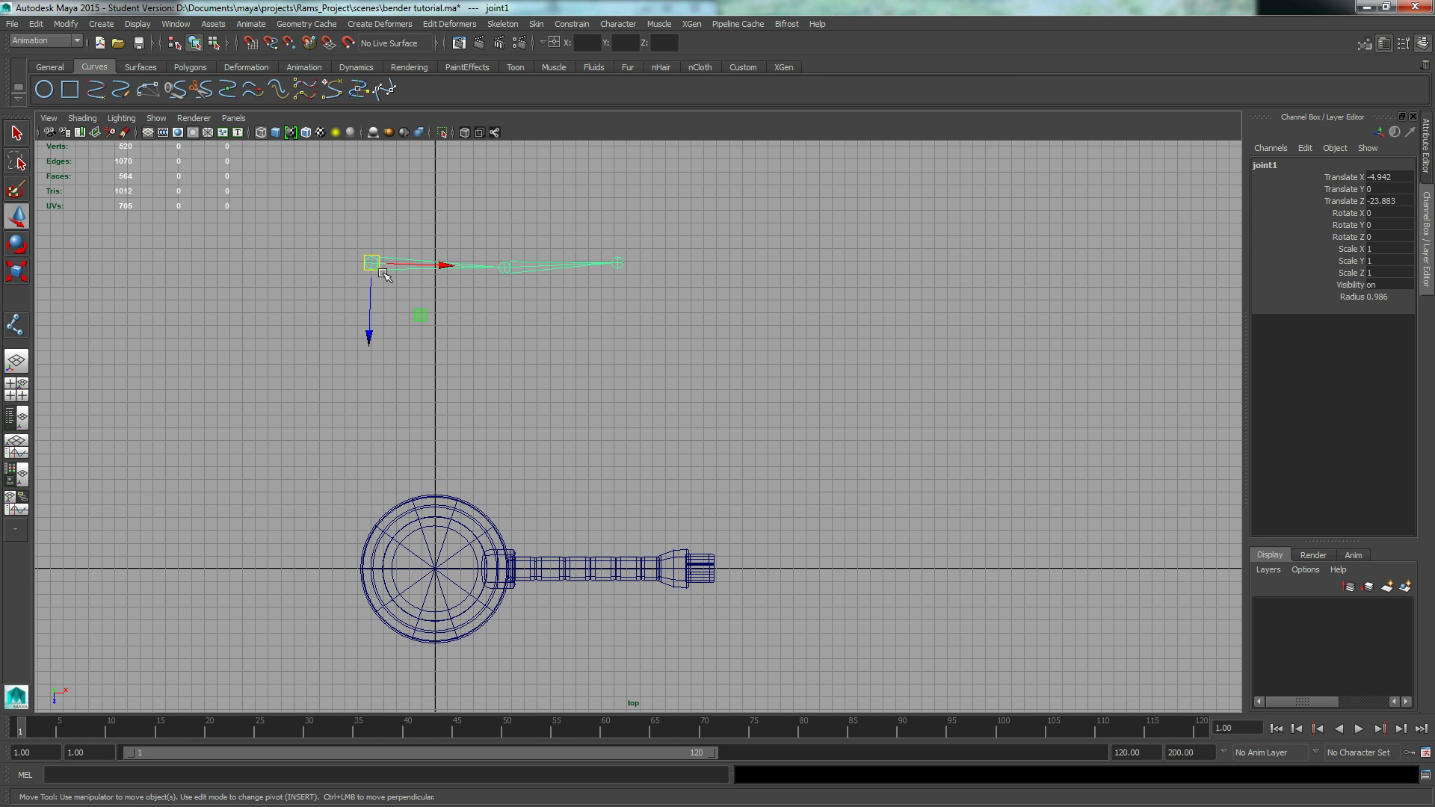
drag(371, 263, 511, 570)
alt+middle_drag(504, 530, 475, 453)
alt+right_drag(475, 453, 667, 537)
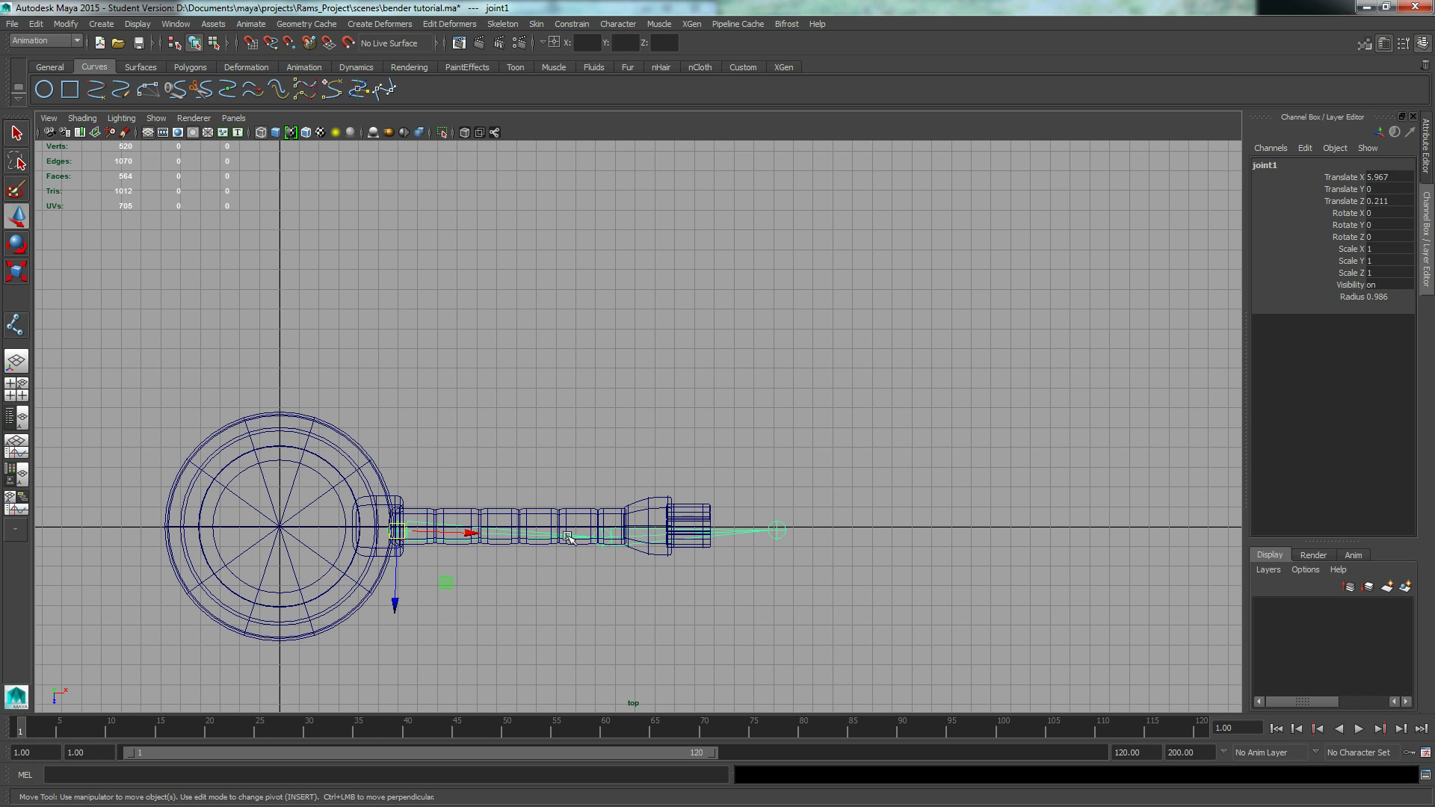
click(757, 543)
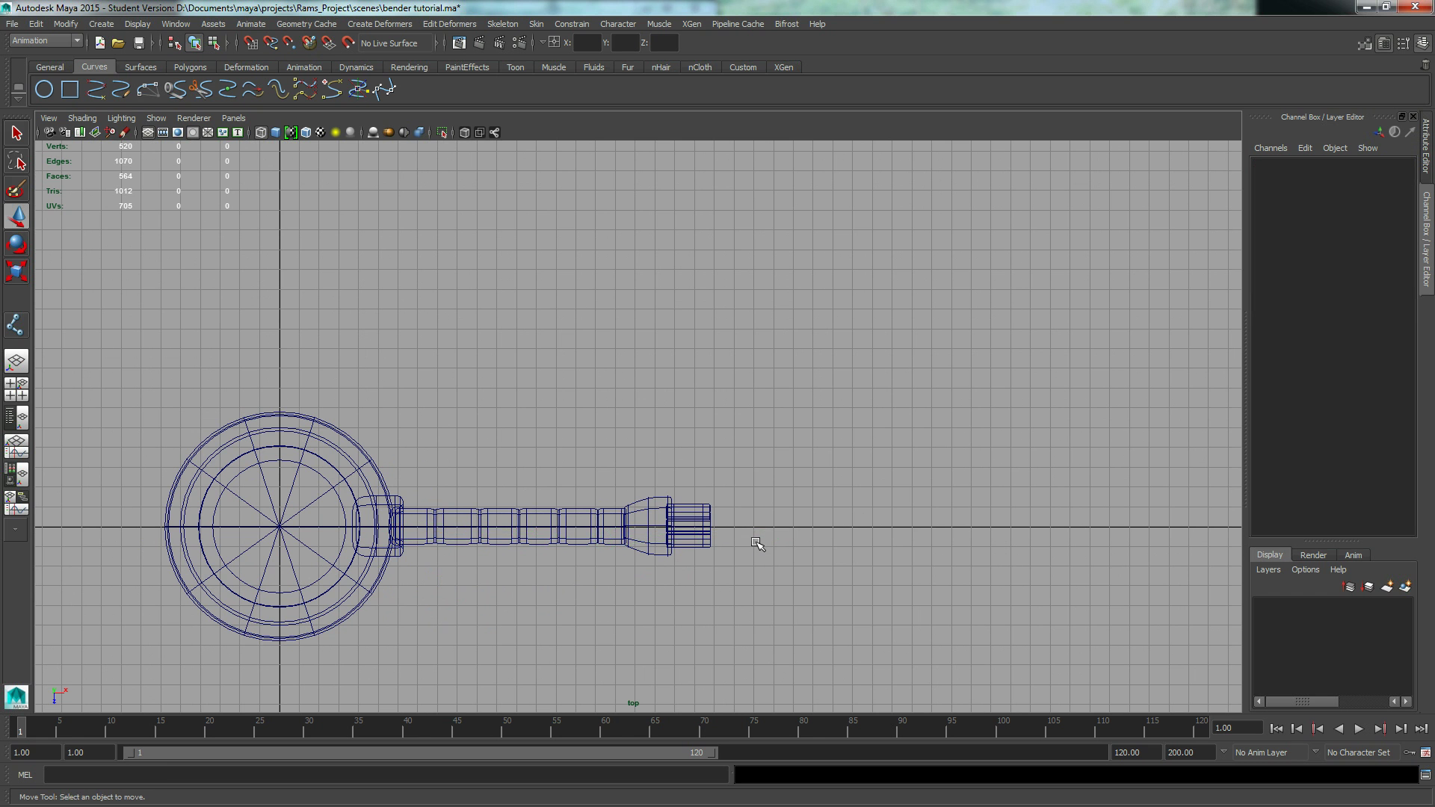
Step: Draw a three-joint chain with the Joint Tool in the top view, with joints at the arm's shoulder, middle segment seam and wrist
alt+middle_drag(481, 330, 560, 294)
alt+right_drag(560, 294, 621, 297)
alt+middle_drag(621, 297, 744, 262)
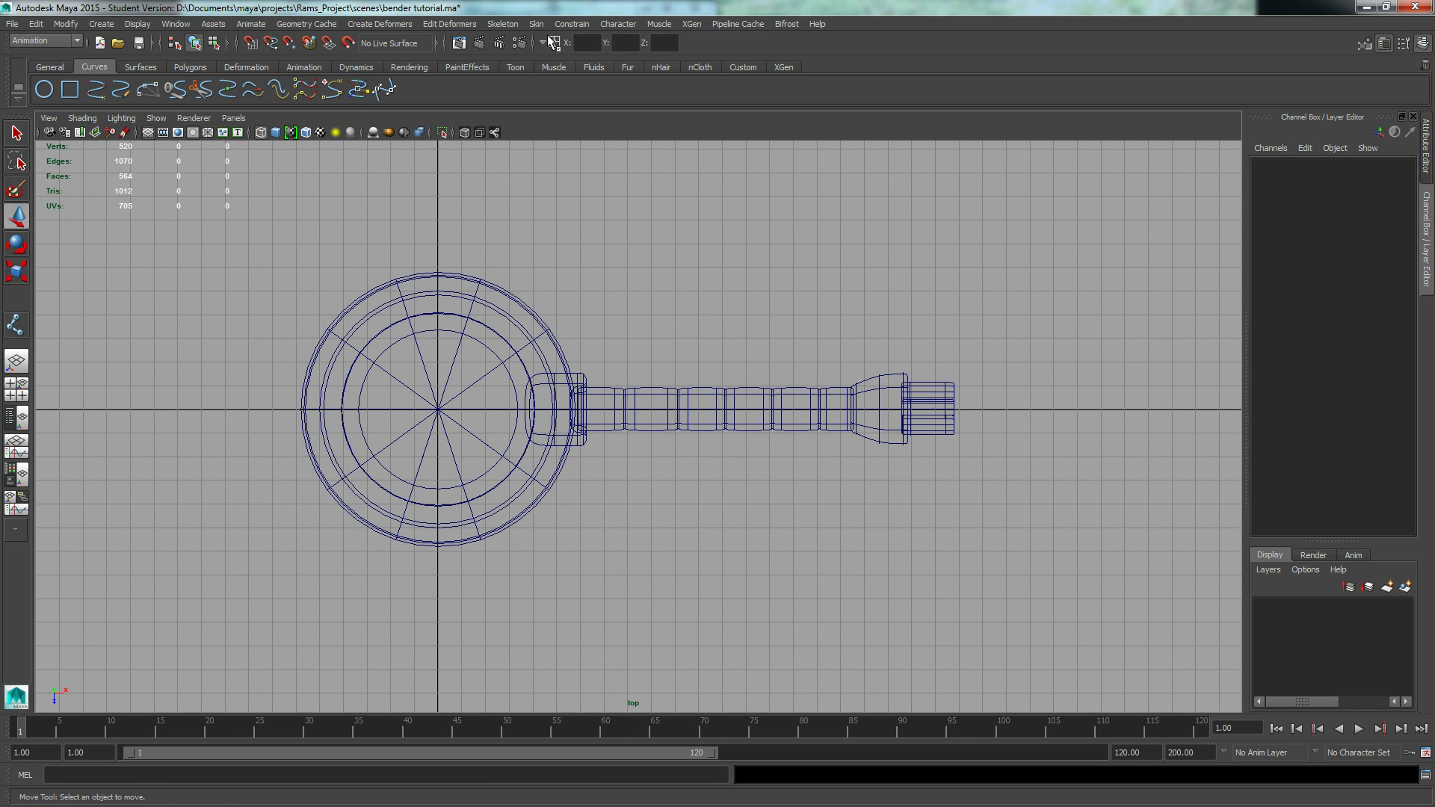
click(511, 26)
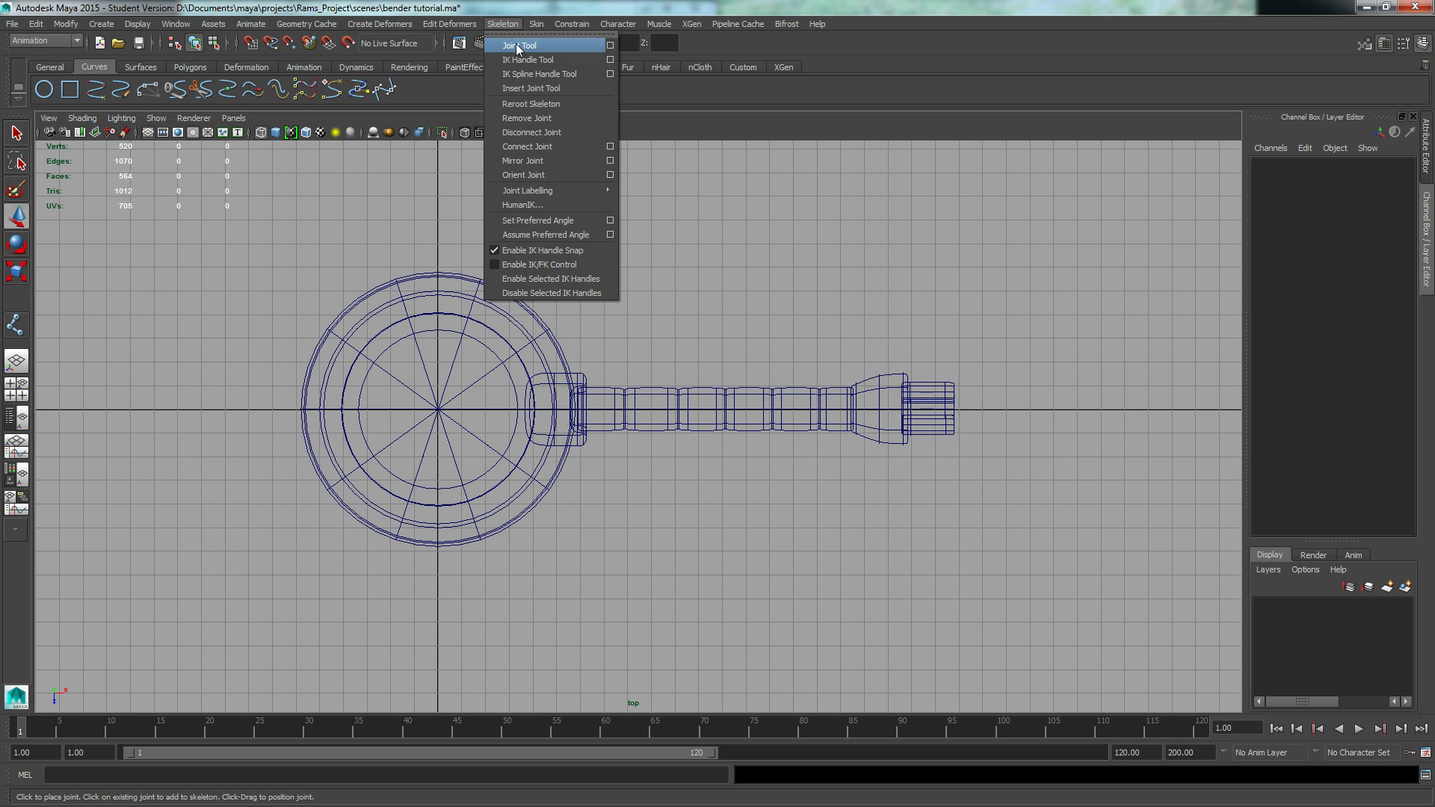
click(519, 45)
alt+middle_drag(494, 293, 411, 288)
alt+right_drag(411, 287, 868, 305)
alt+middle_drag(845, 305, 804, 308)
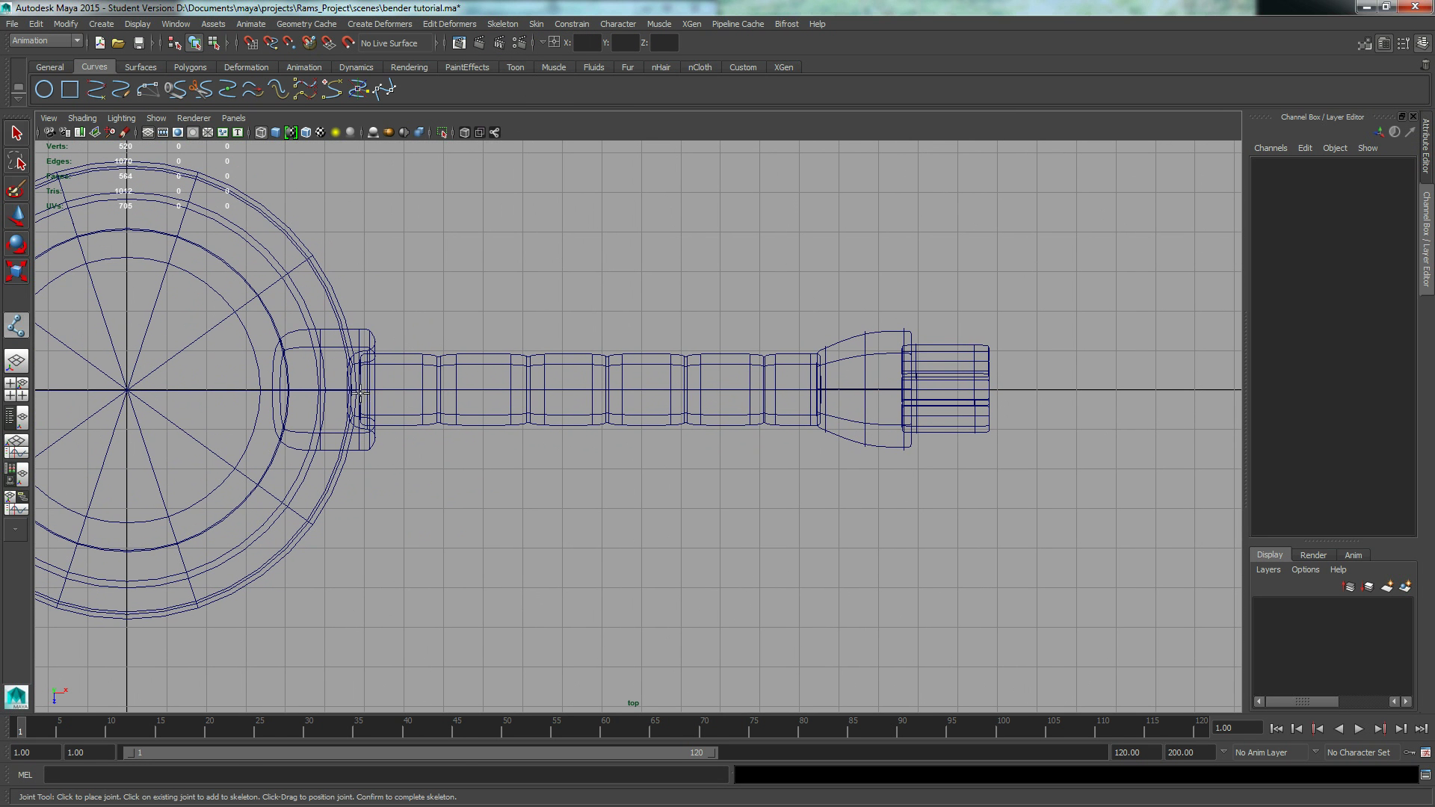
click(358, 390)
click(605, 391)
click(814, 387)
middle_drag(821, 388, 820, 388)
key(w)
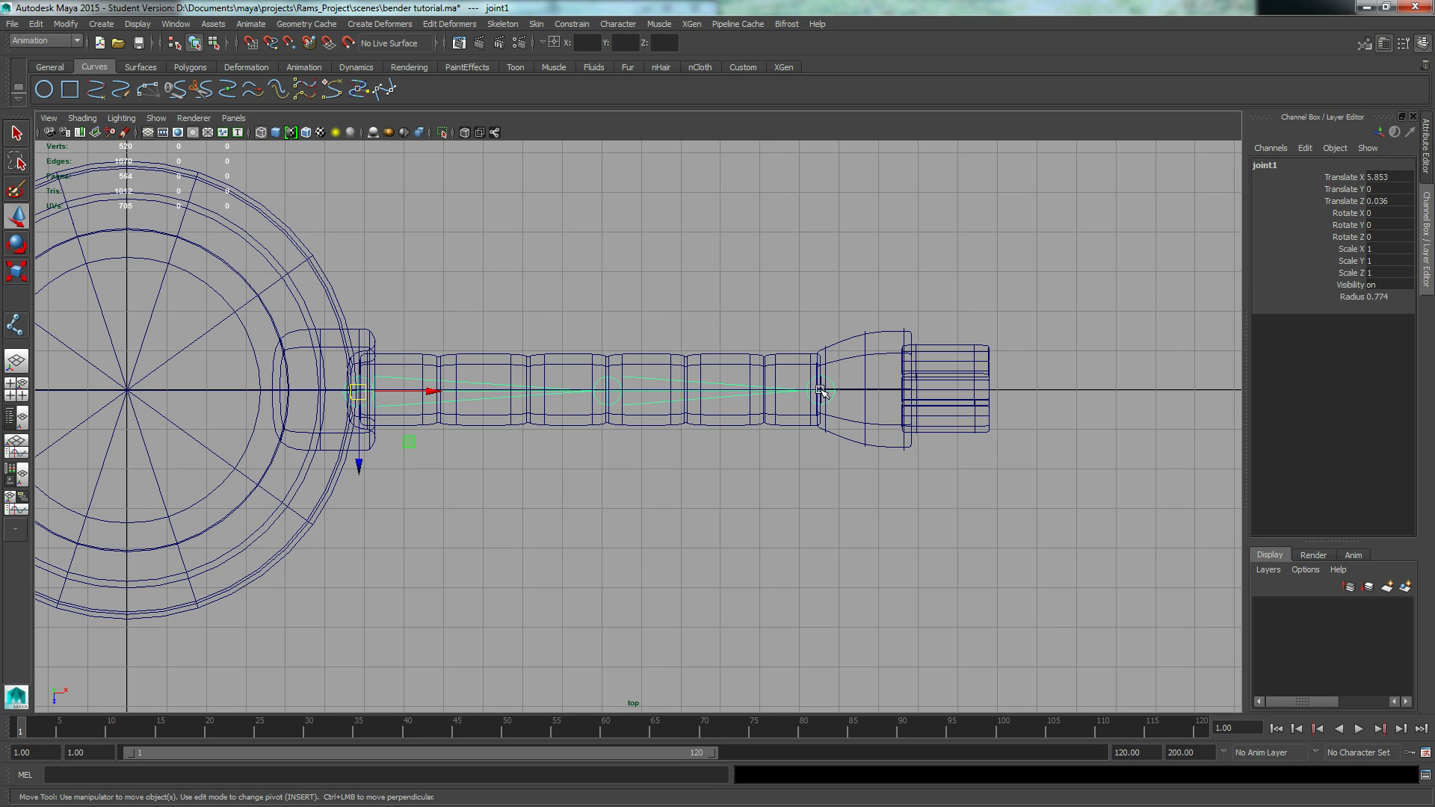
Step: Try a larger joint display scale, and set it back to 1.00
click(126, 30)
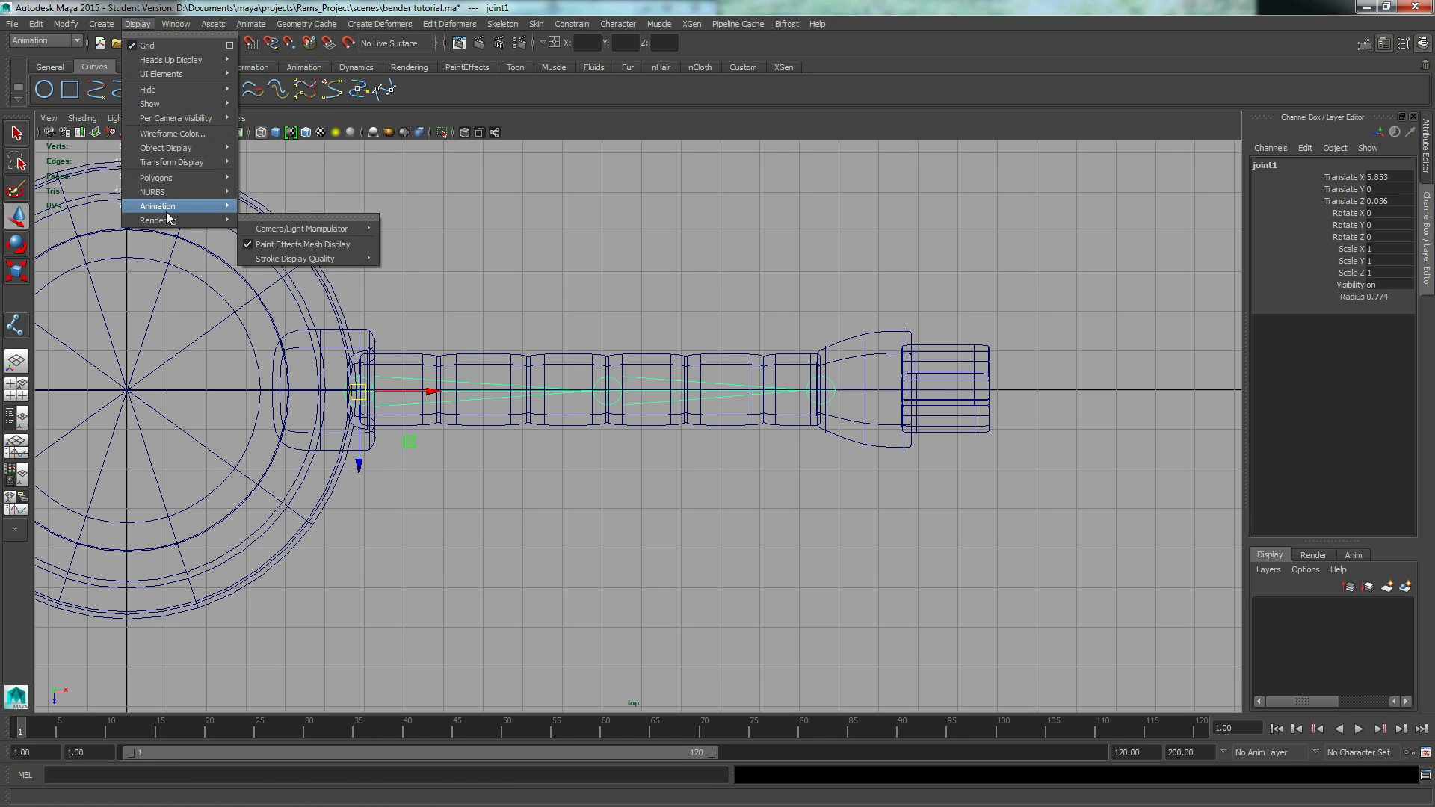
mouse_move(167, 209)
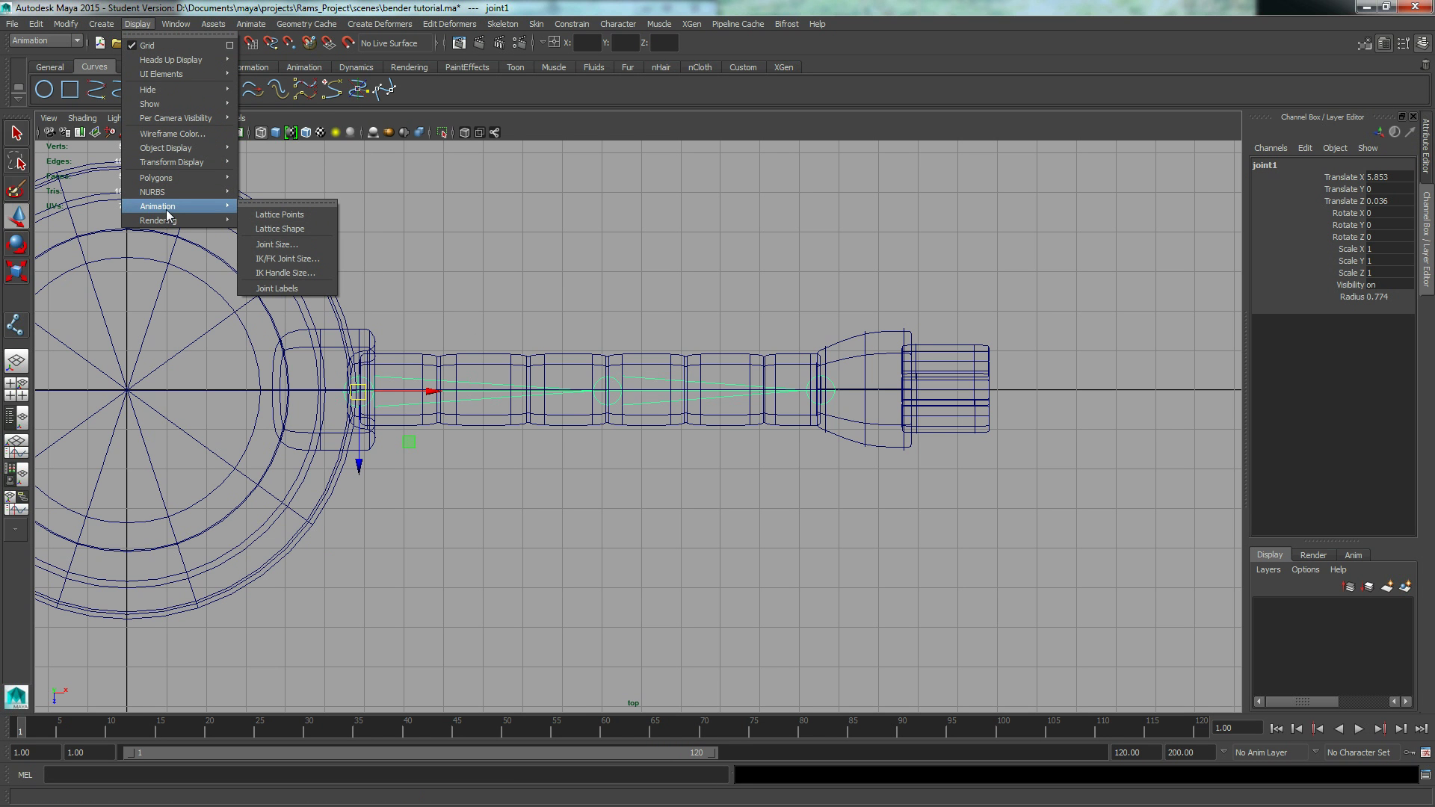
click(281, 244)
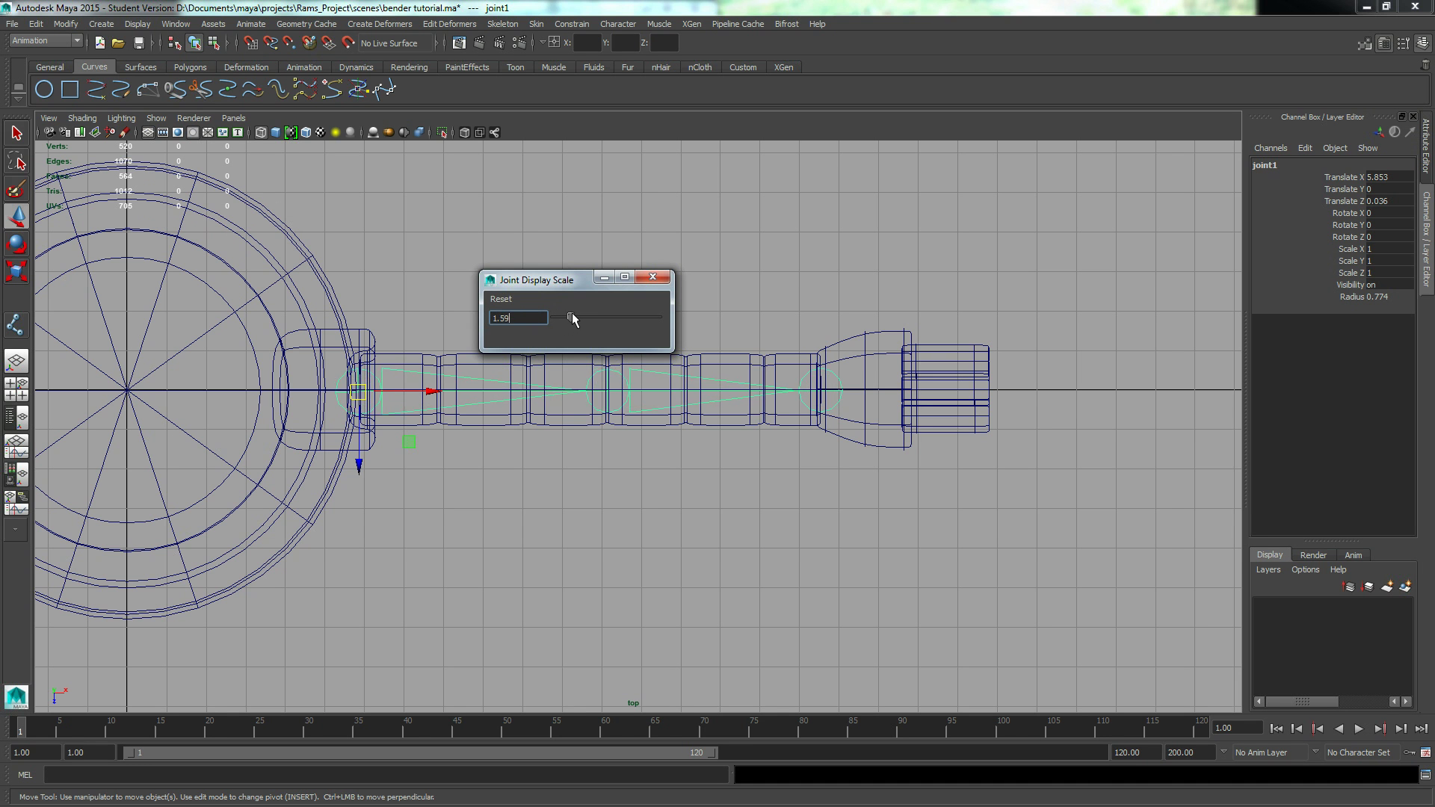
mouse_move(572, 313)
mouse_down()
mouse_move(555, 311)
mouse_move(566, 317)
mouse_up()
double_click(501, 317)
text(1.00)
key(Return)
click(653, 277)
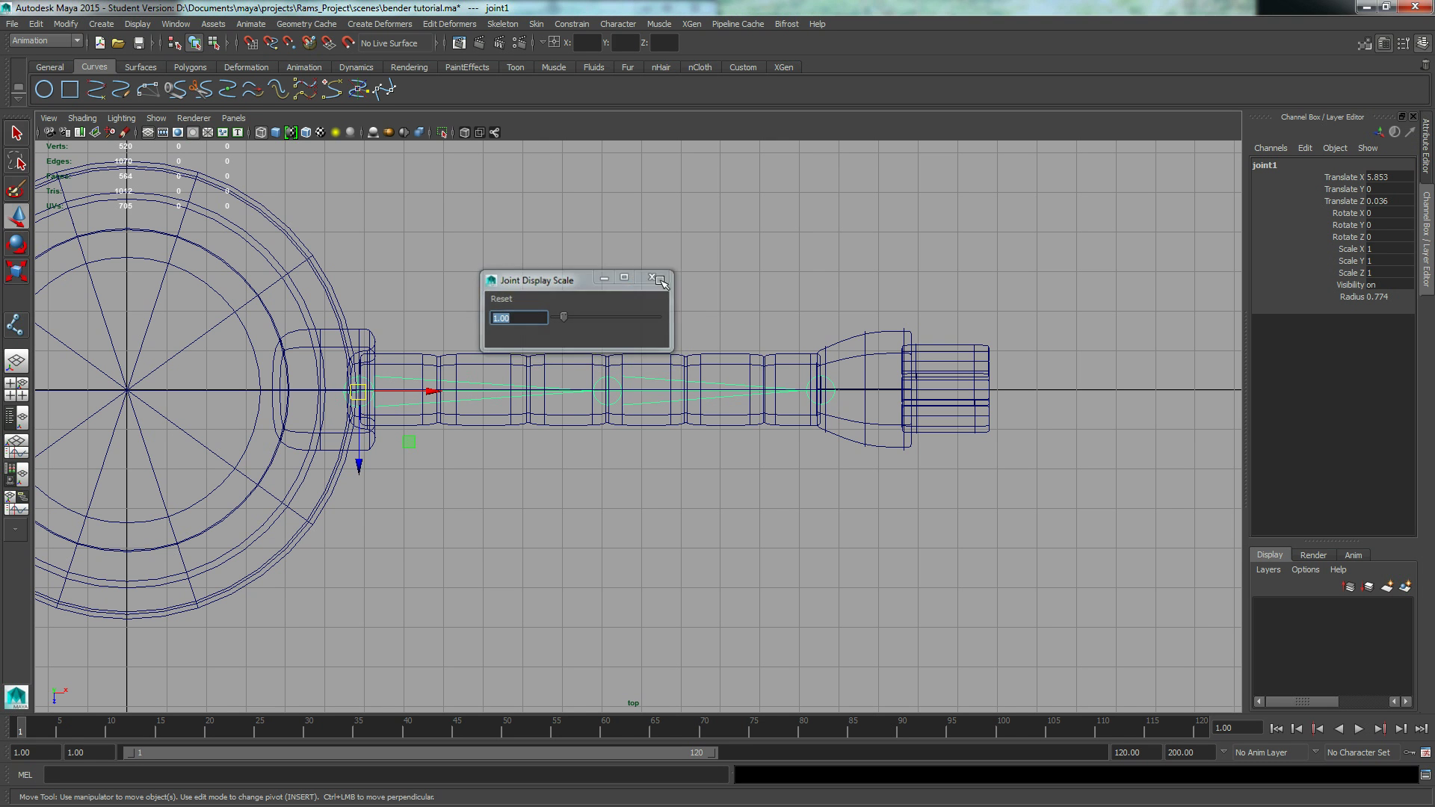
Step: Raise the joint chain to about 9.74 in Translate Y, onto the arm's centre line in the front view
key(space)
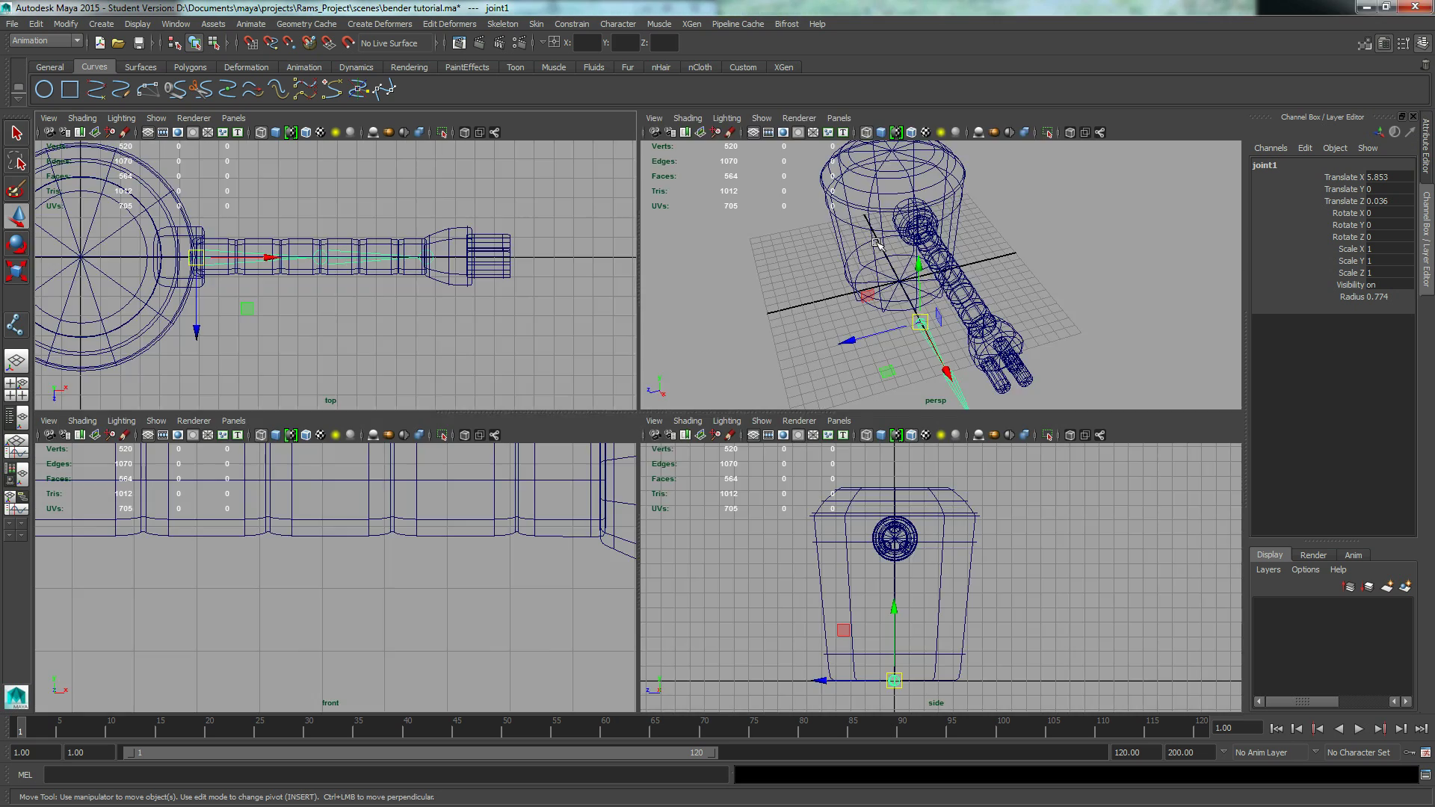
key(space)
alt+drag(557, 429, 547, 337)
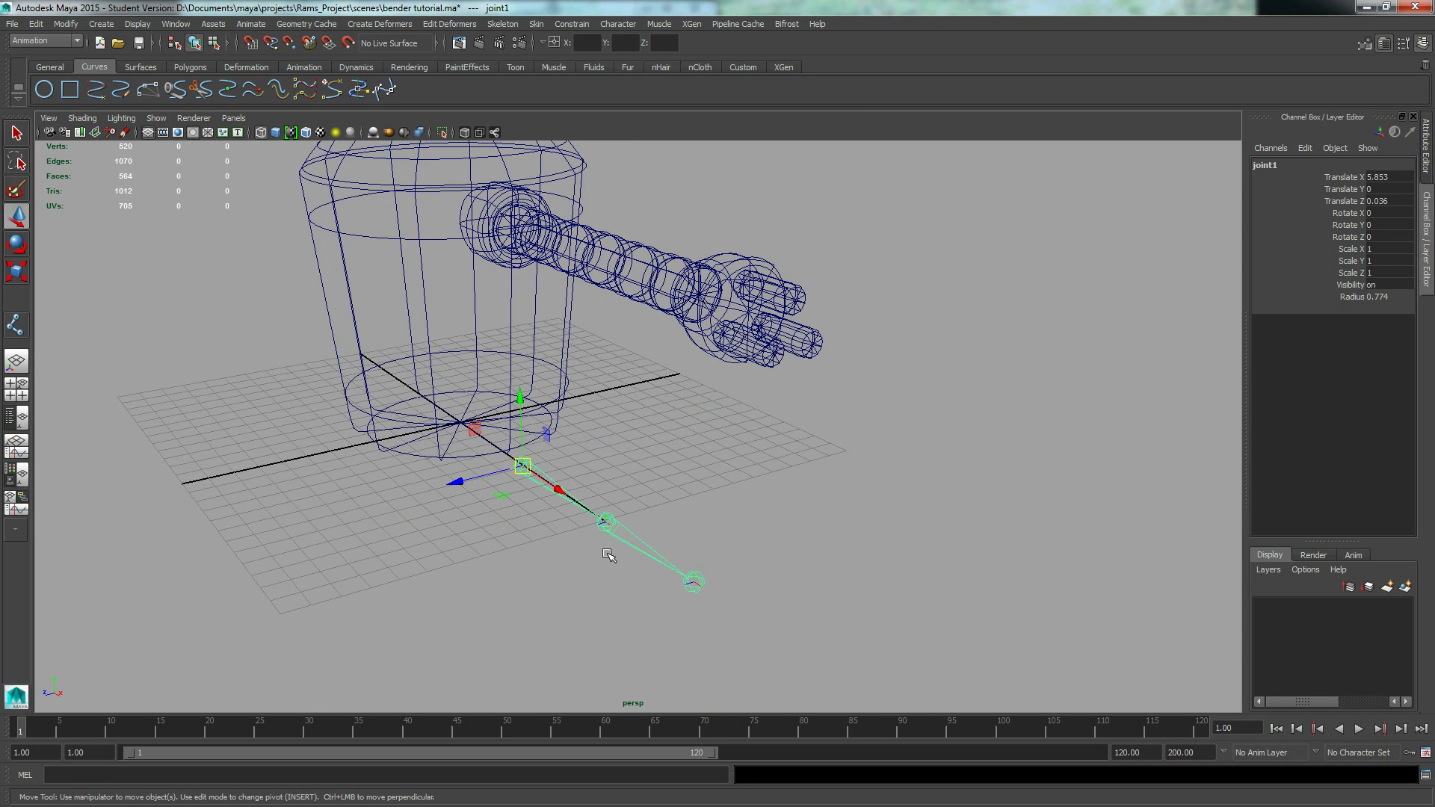
drag(521, 404, 514, 251)
key(space)
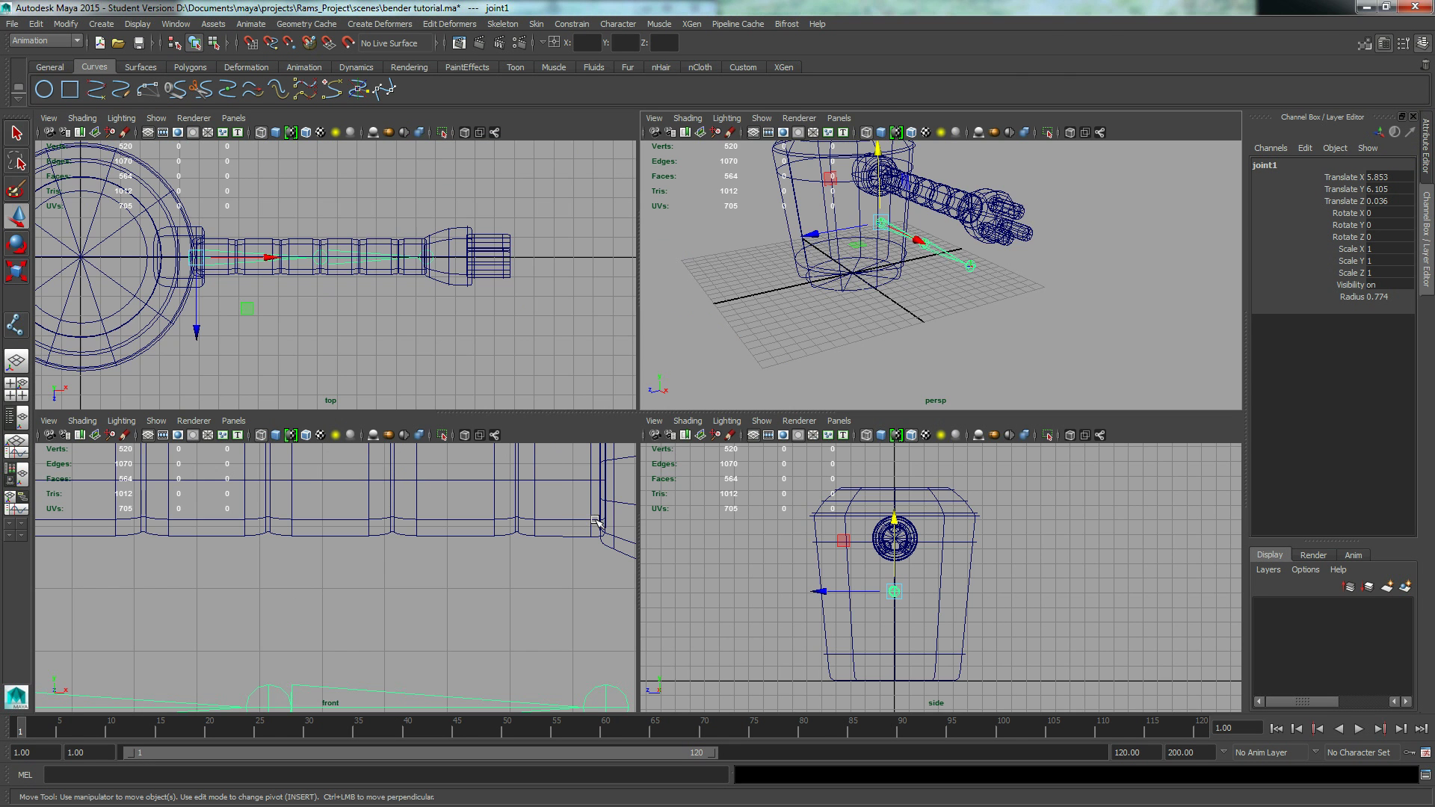
key(space)
scroll(404, 428, down, 5)
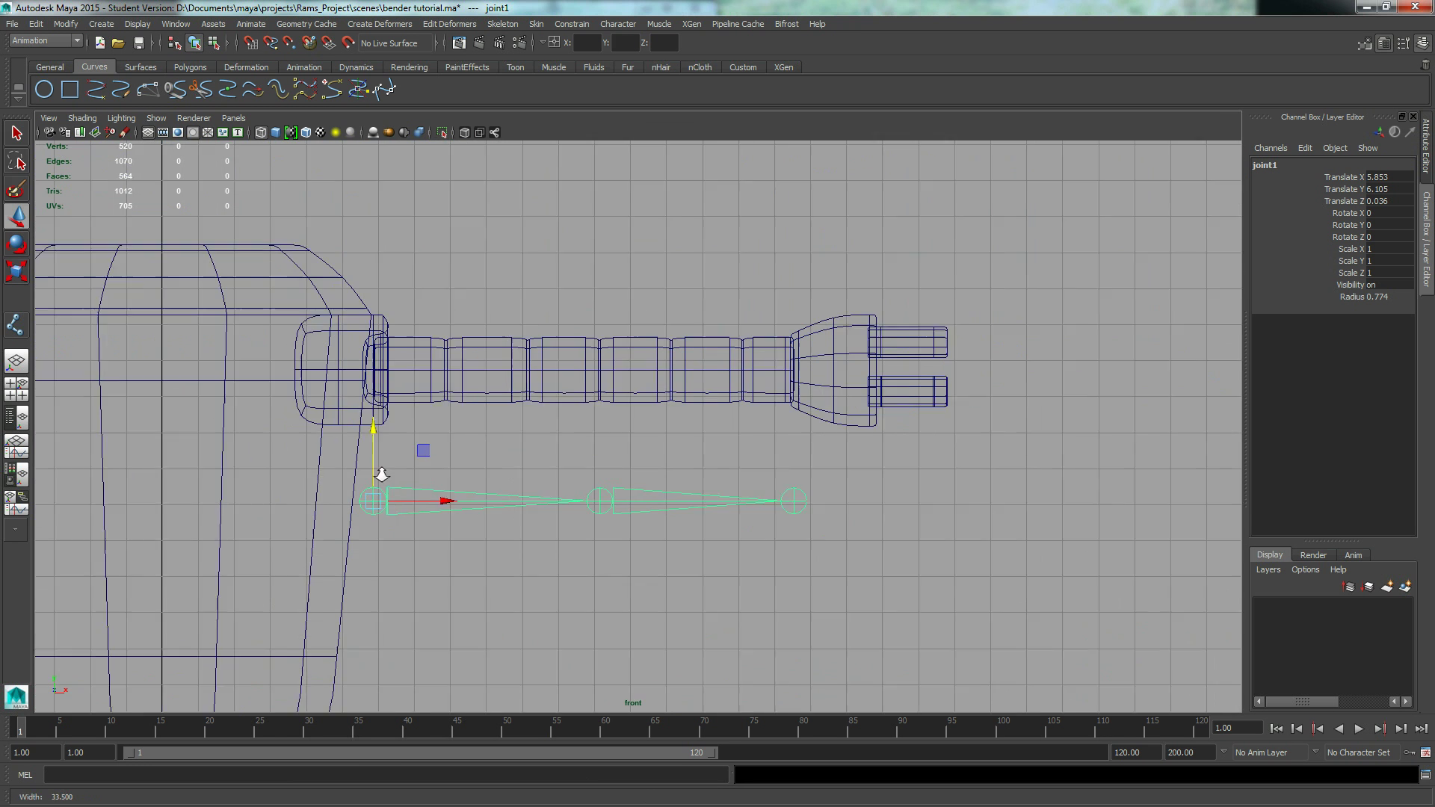
drag(403, 428, 370, 304)
Step: Examine the joint chain's alignment with the arm's shoulder, middle and wrist in the front, four-view and top displays
scroll(631, 419, up, 6)
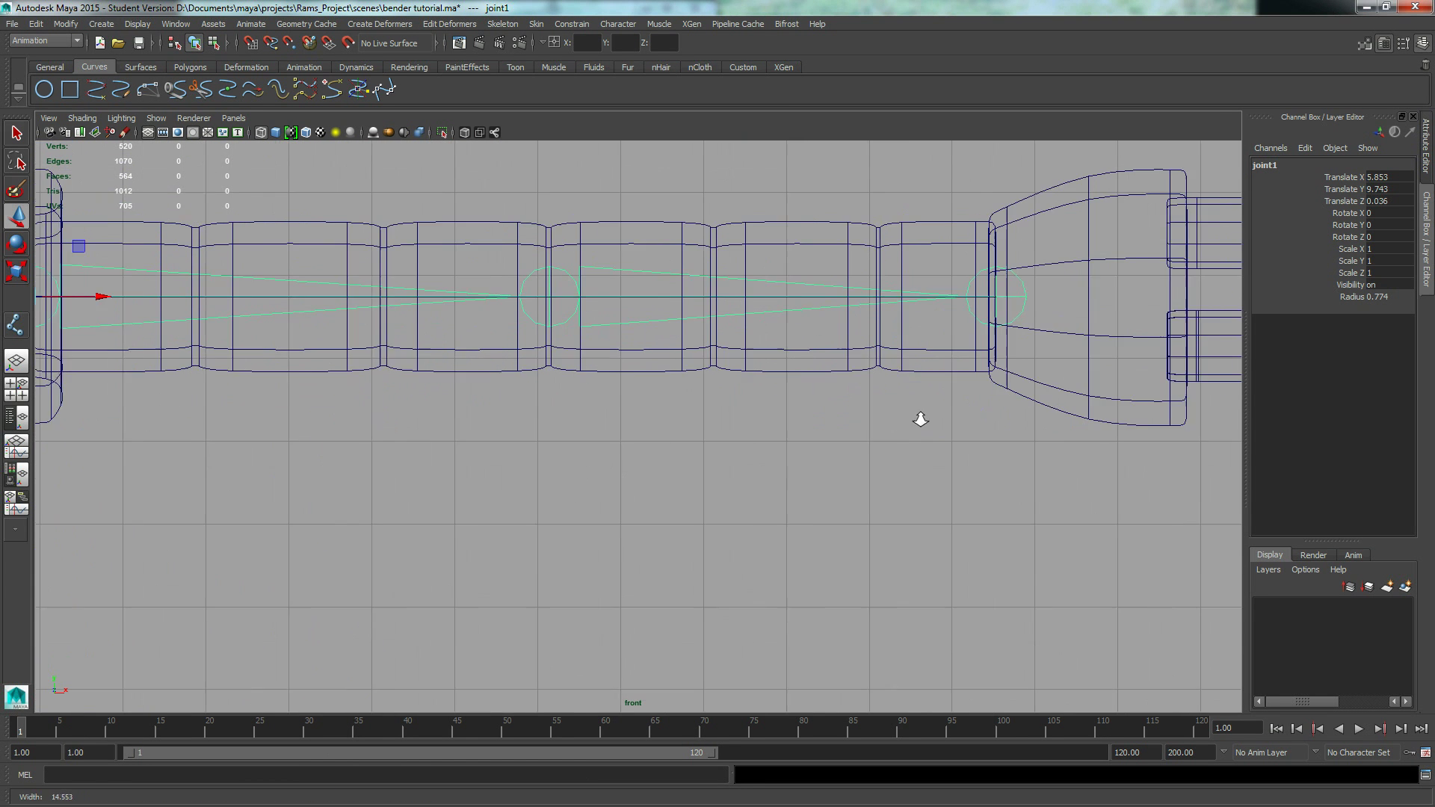
scroll(639, 409, down, 2)
scroll(181, 344, up, 4)
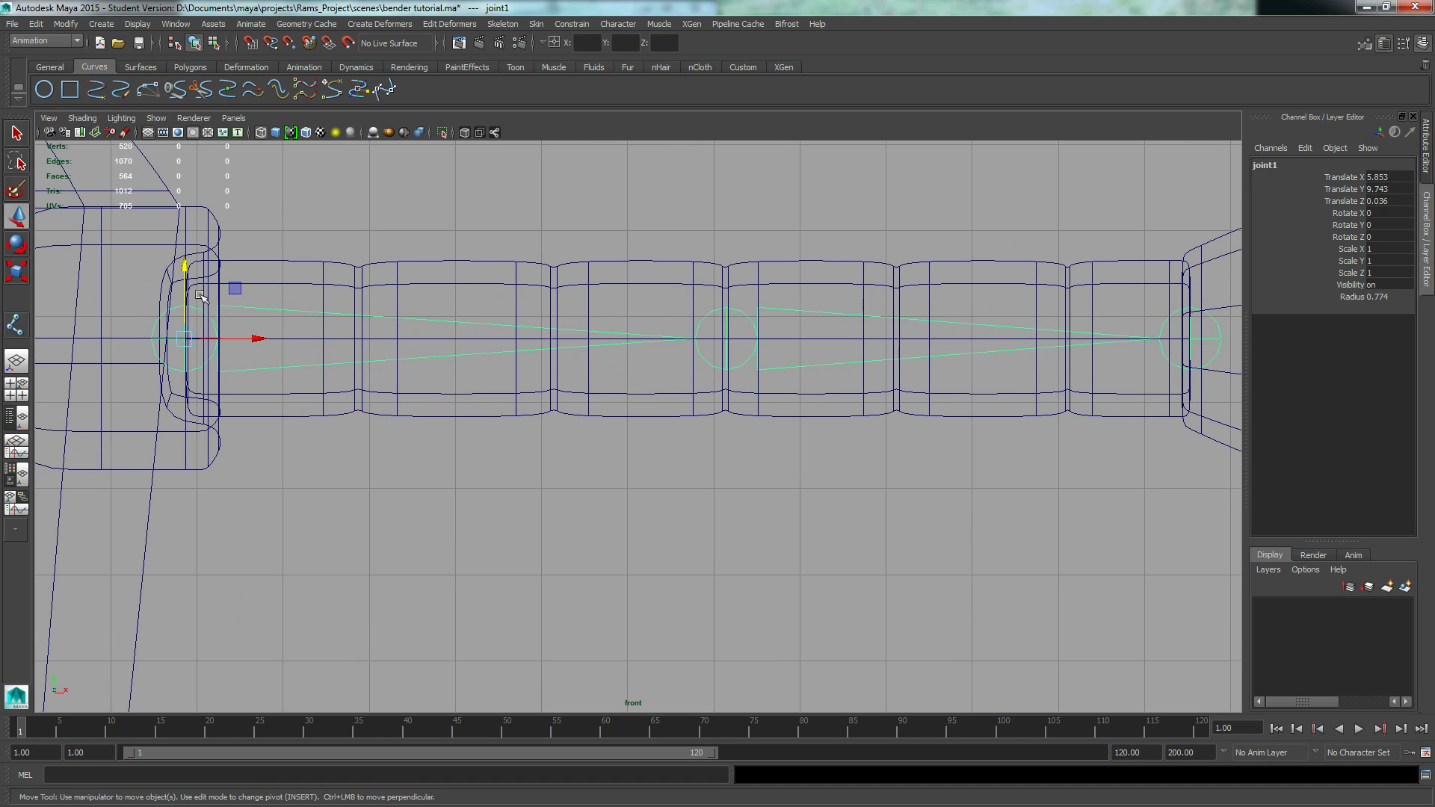
click(184, 267)
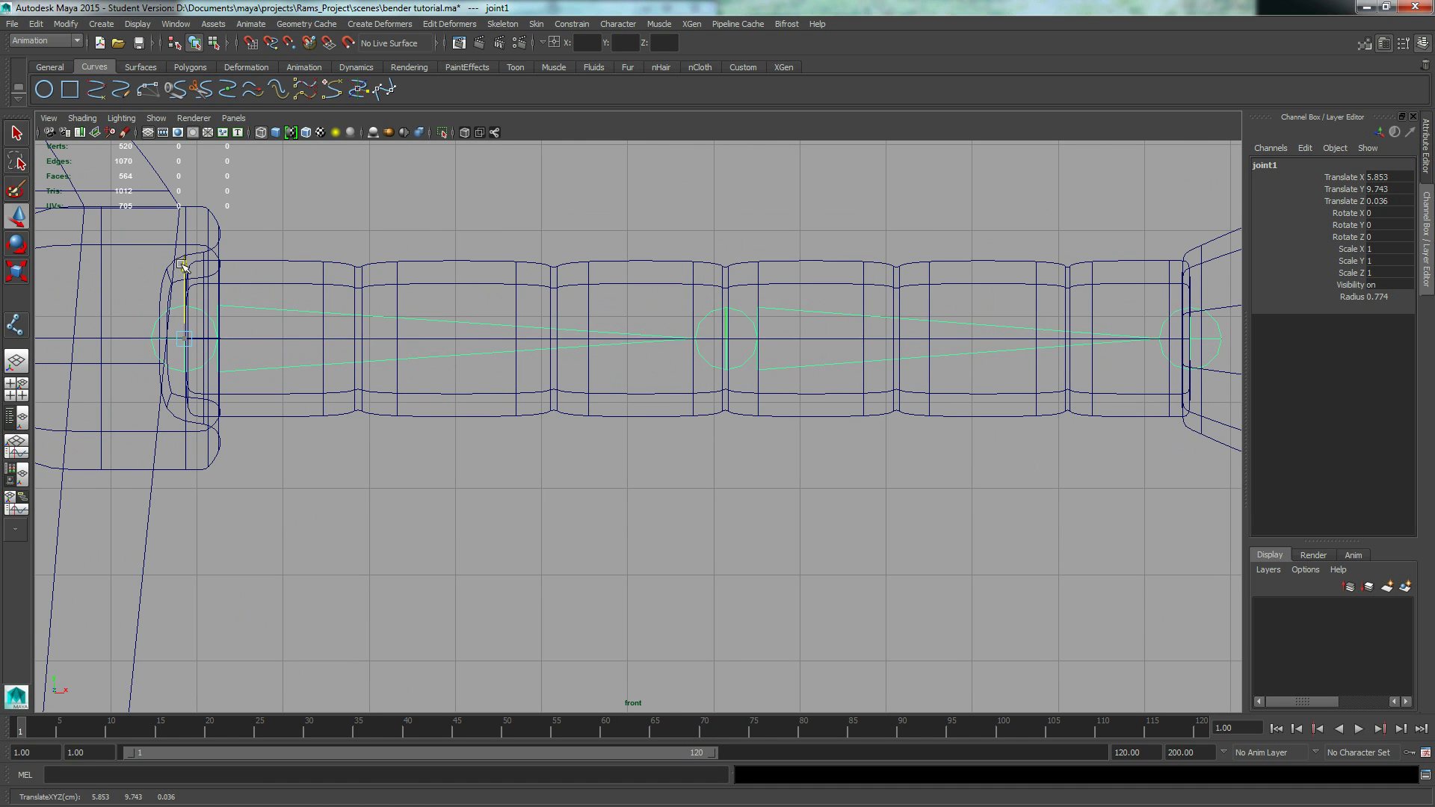
scroll(491, 352, down, 3)
scroll(527, 375, up, 5)
scroll(527, 375, down, 3)
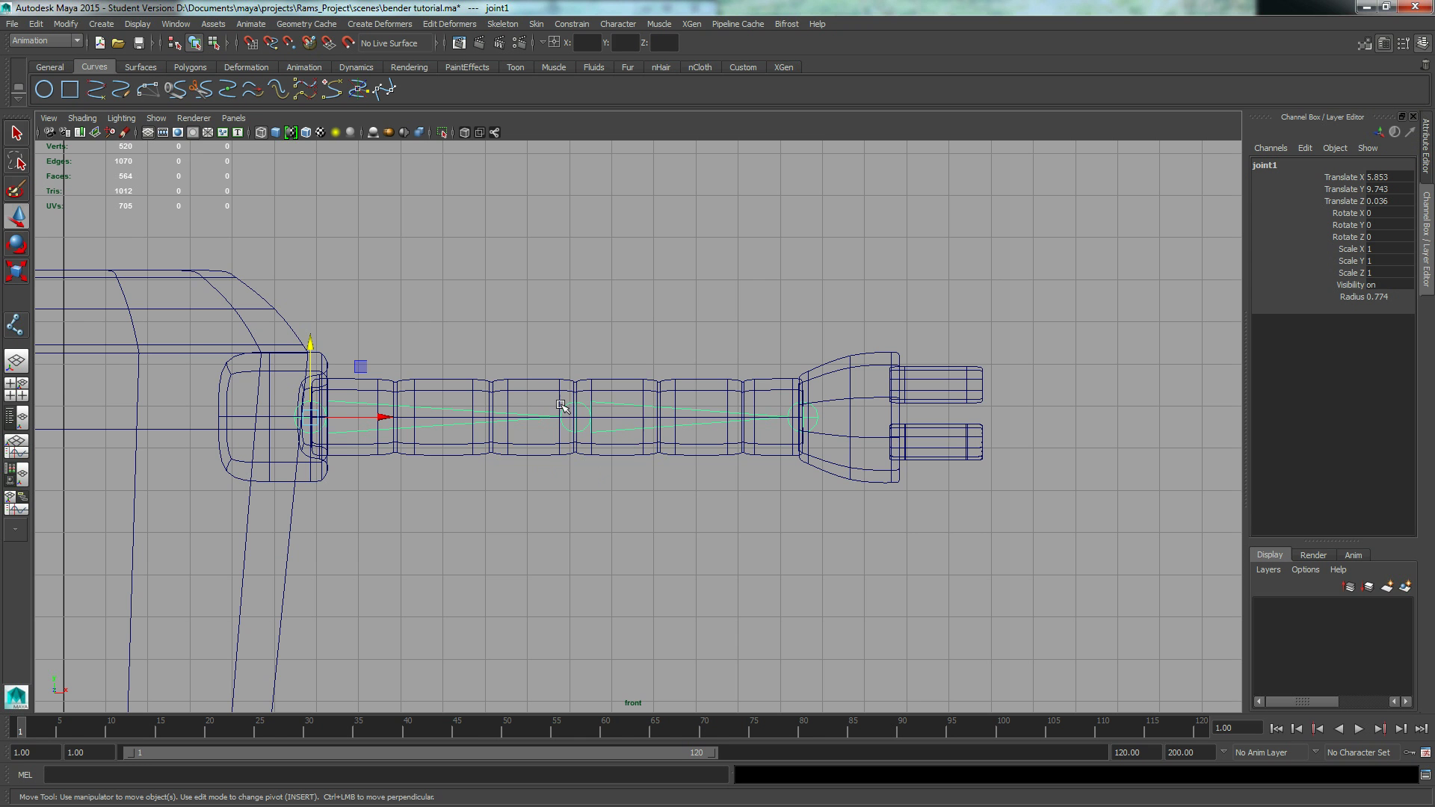
key(space)
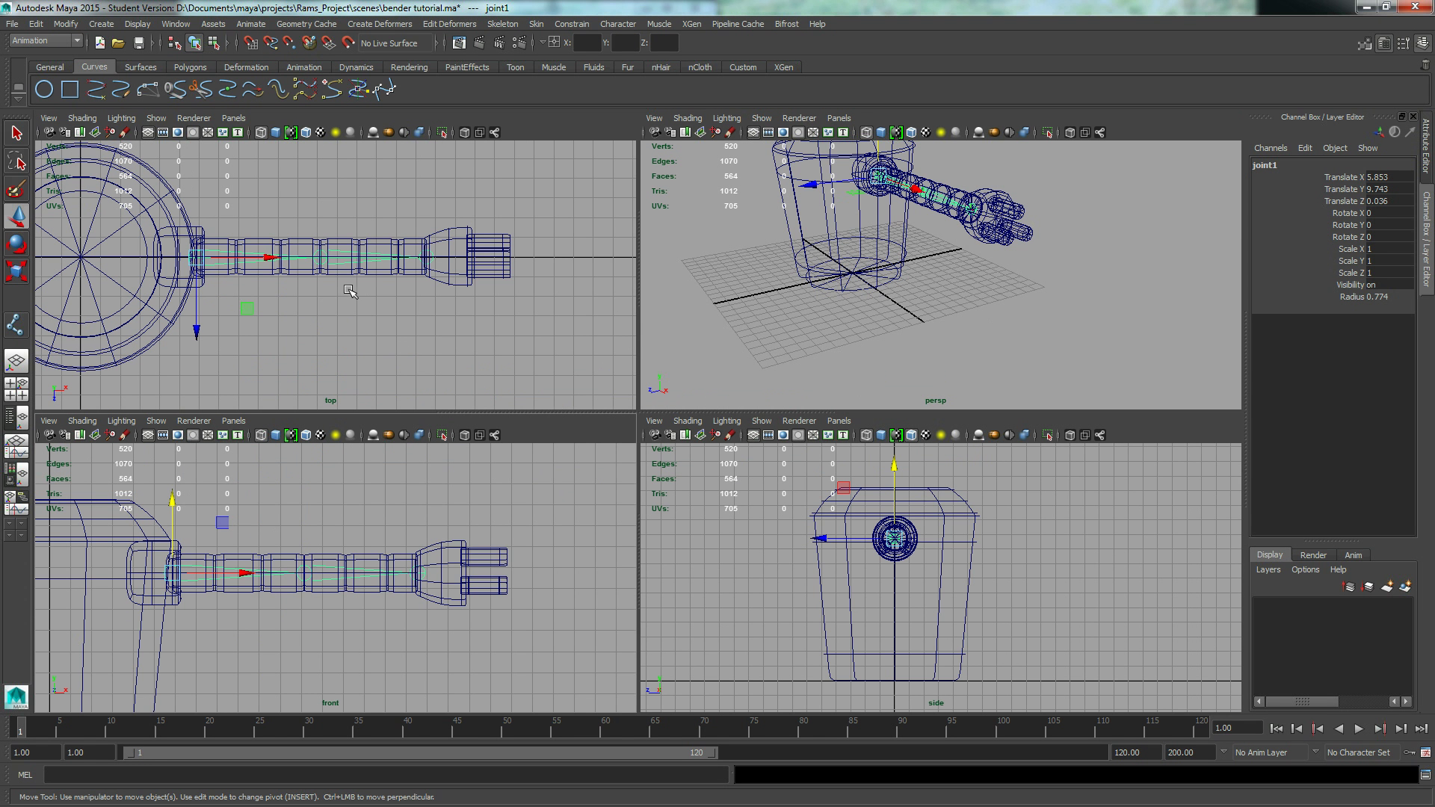
key(space)
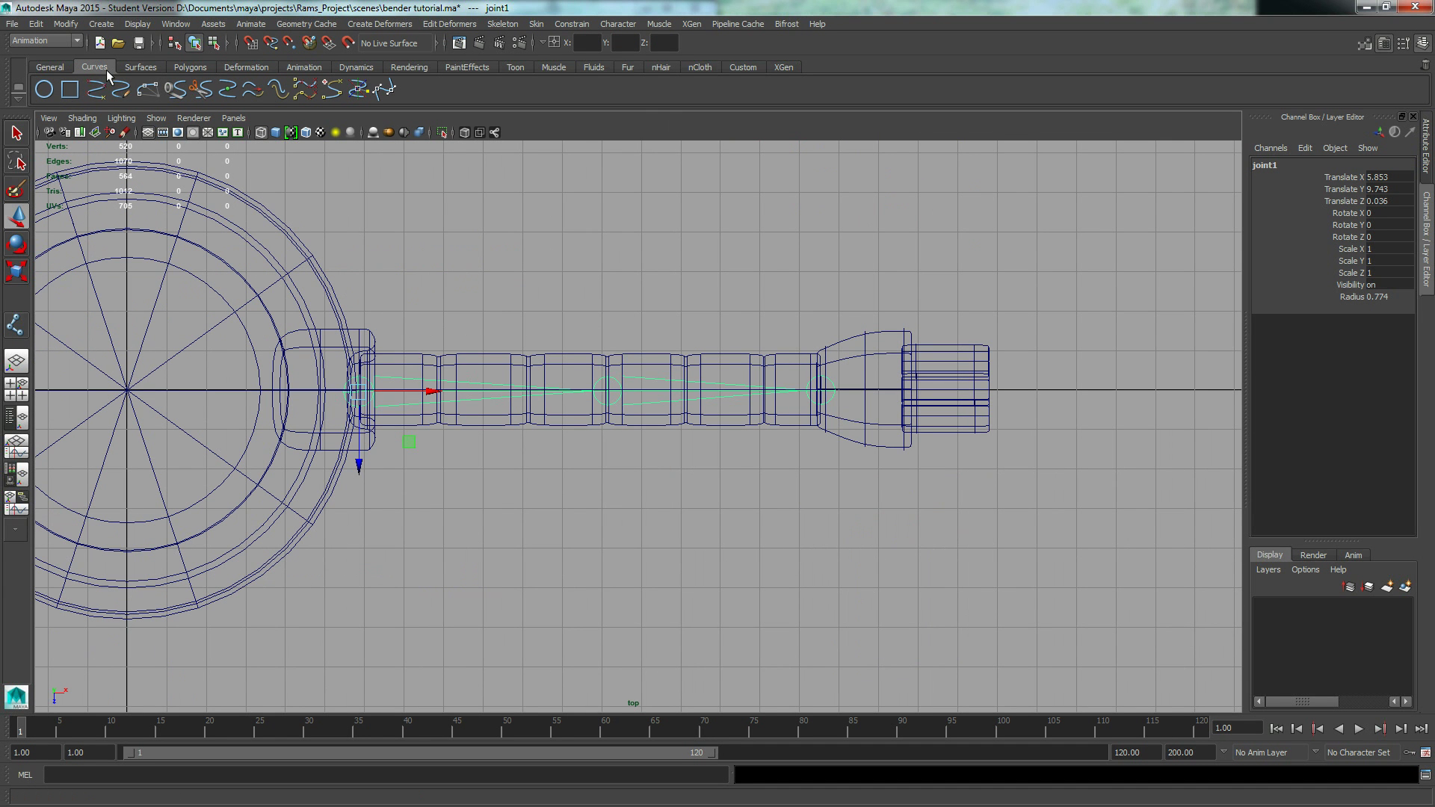
Step: Draw a NURBS circle centred on the middle joint in the top view, wider than the arm
click(43, 89)
alt+middle_drag(586, 293, 547, 287)
alt+right_drag(475, 283, 593, 288)
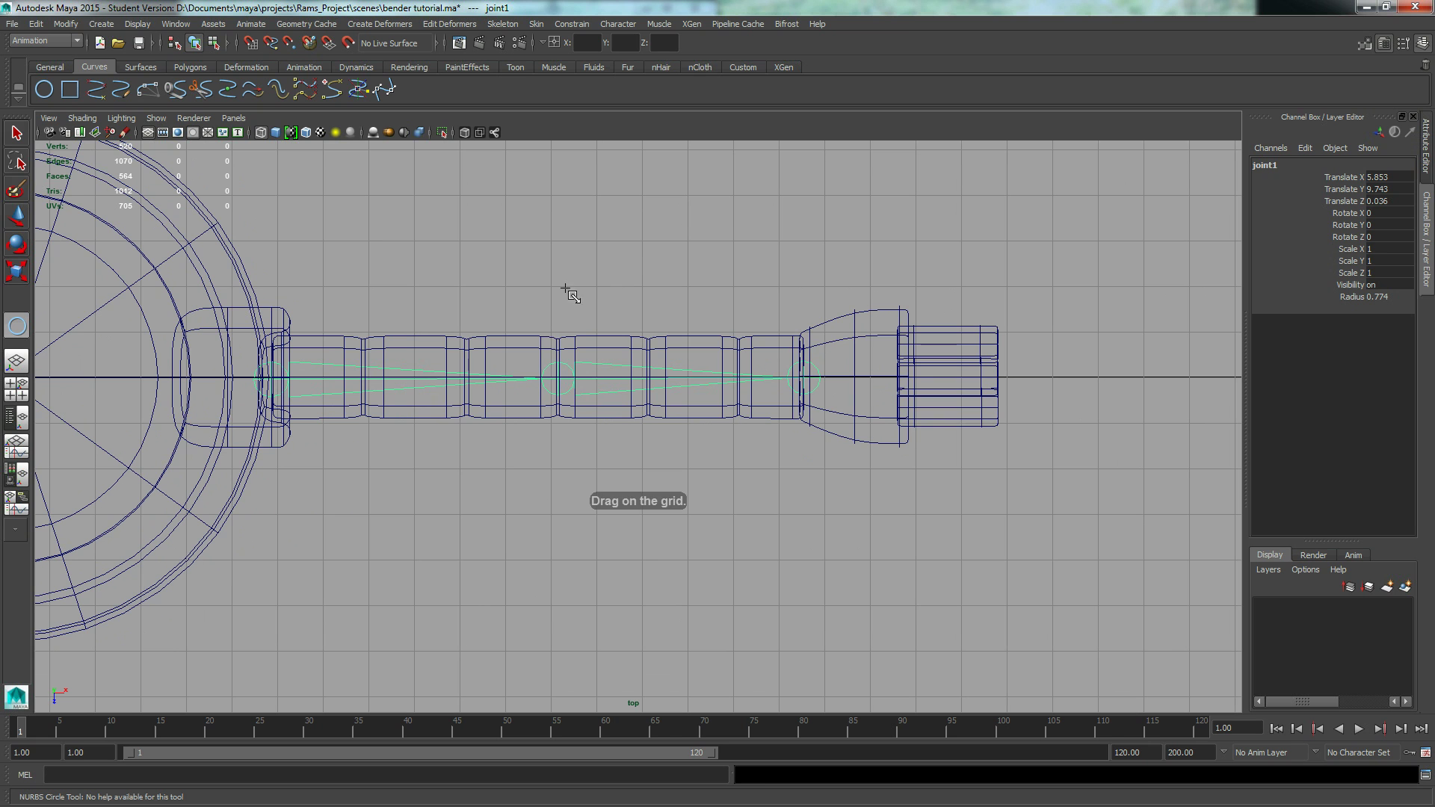
click(566, 386)
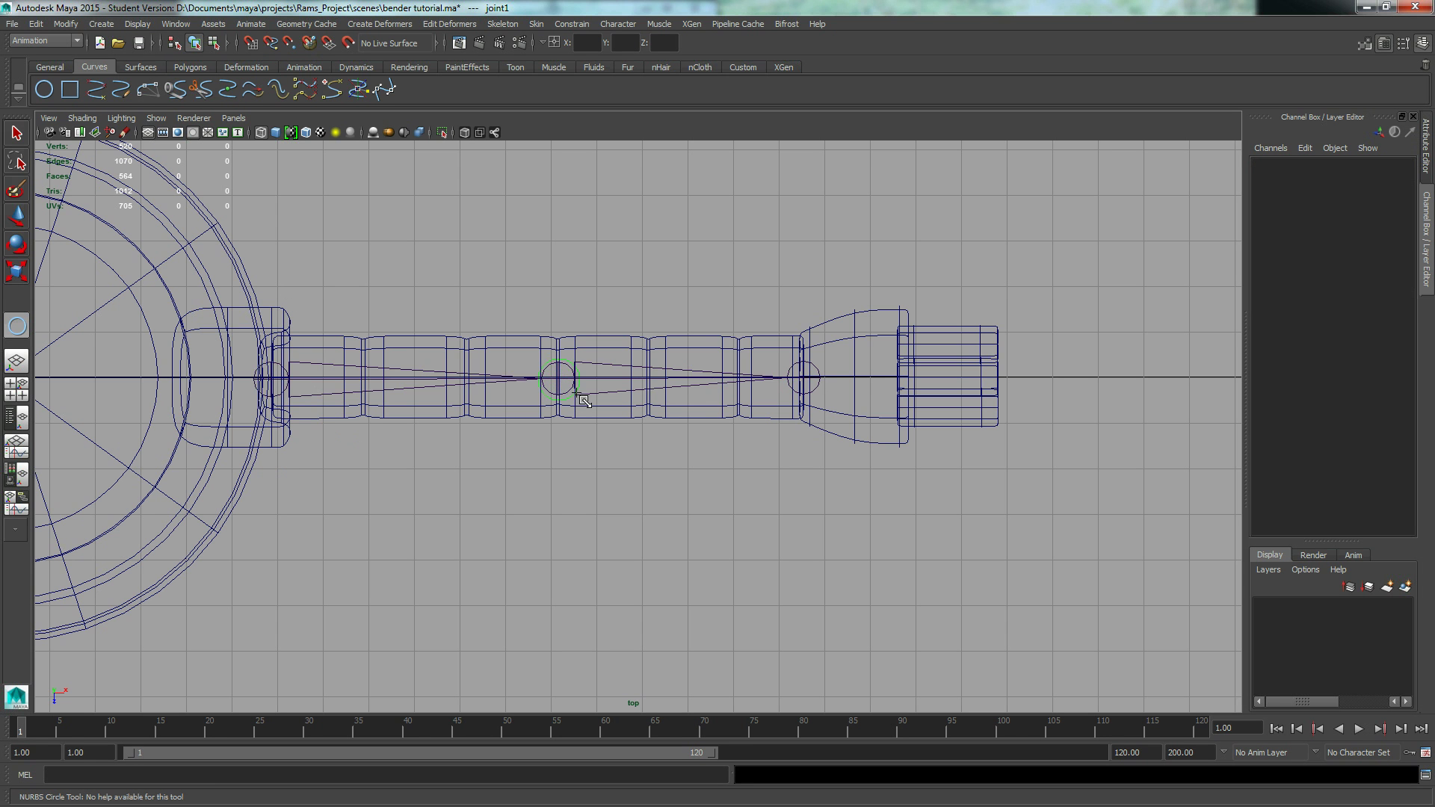
drag(586, 399, 650, 446)
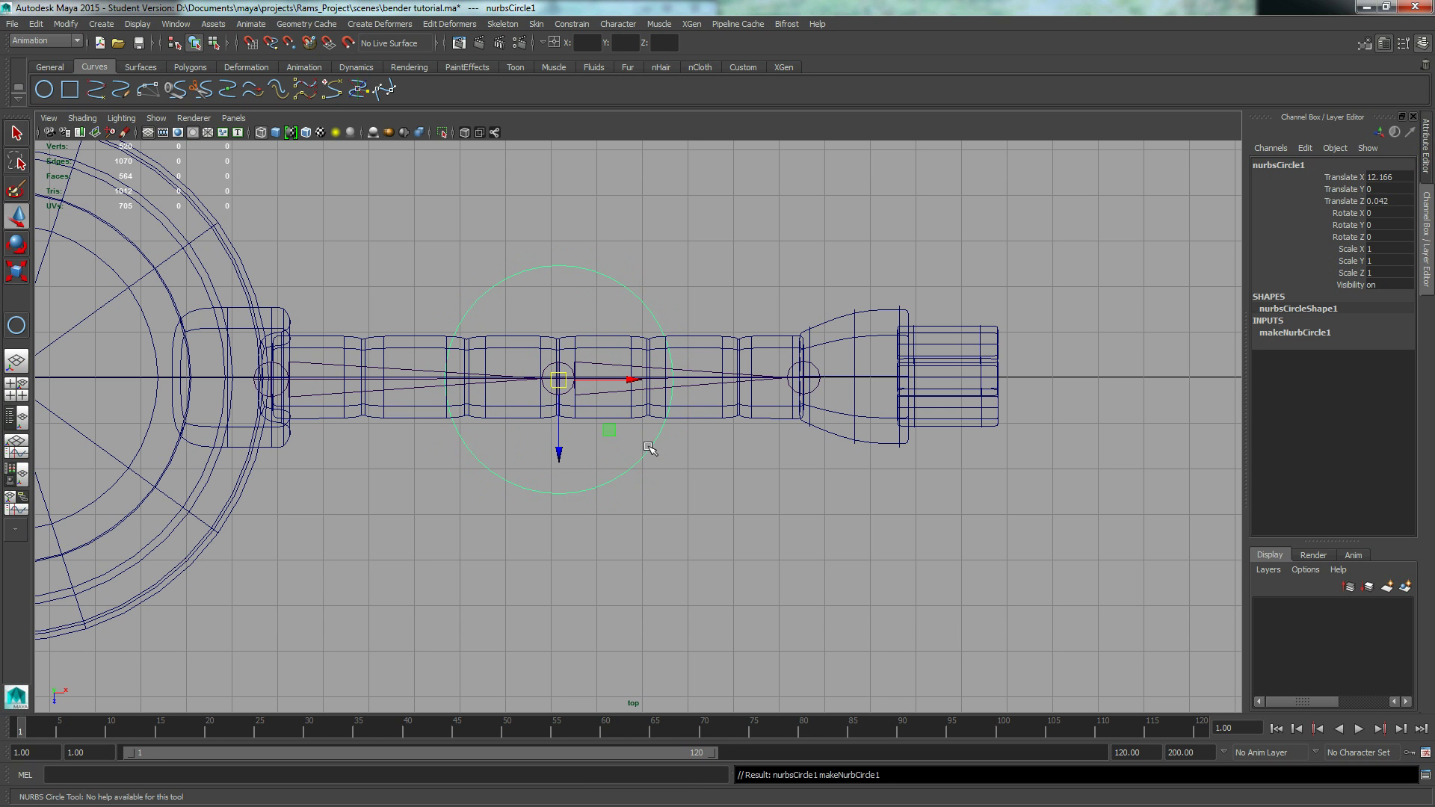
key(w)
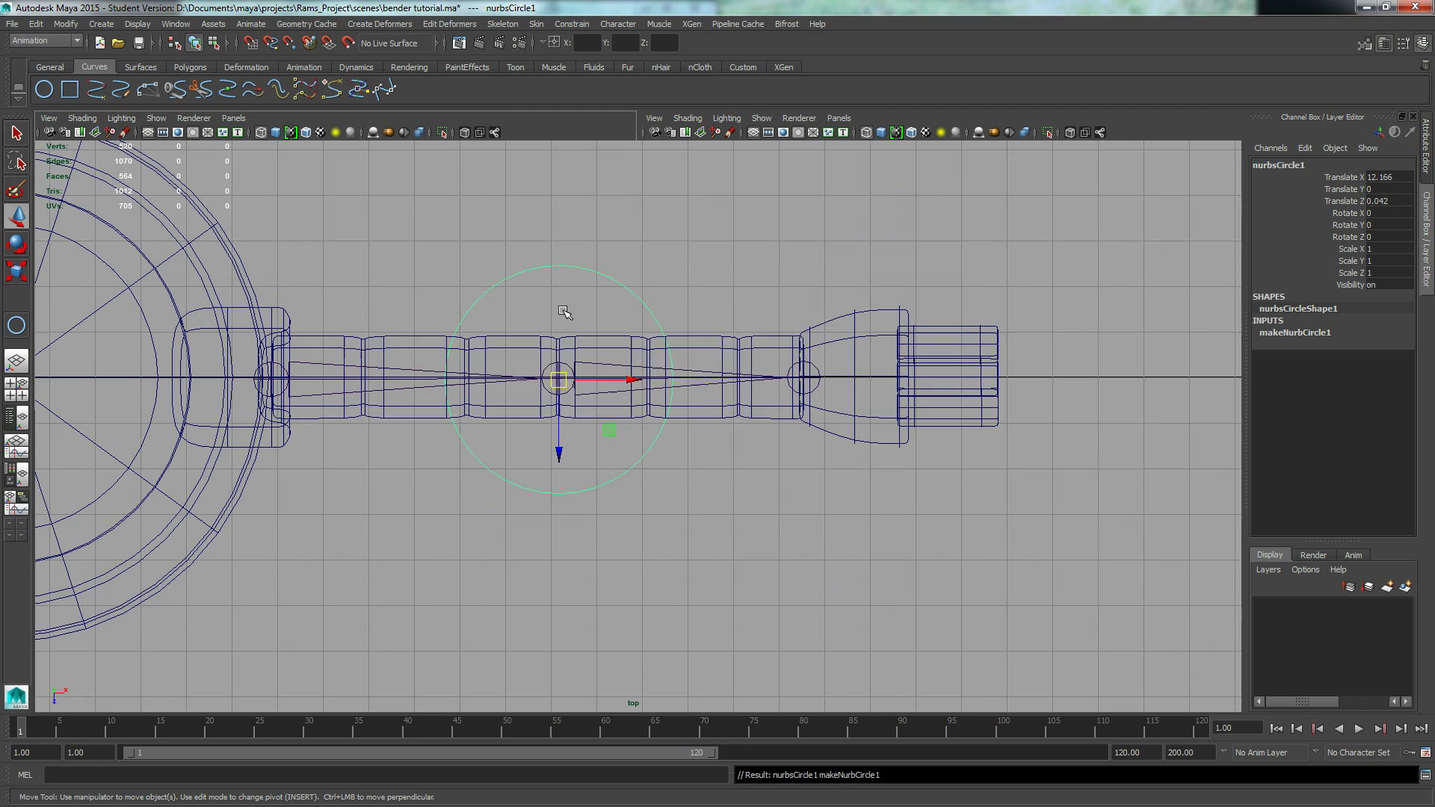
Step: Raise the circle to about 9.72 in Translate Y, onto the arm's centre line in the front view
key(space)
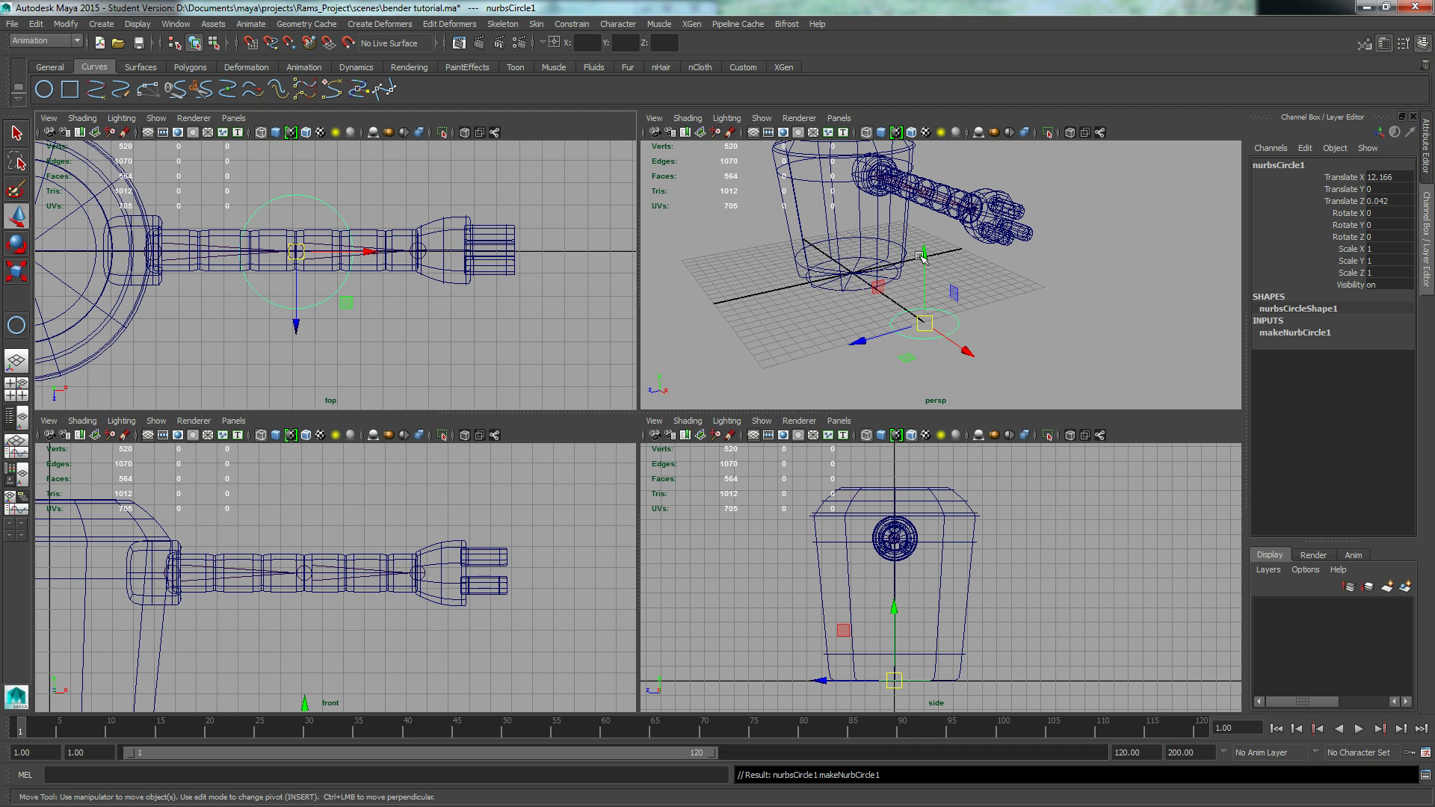
click(924, 257)
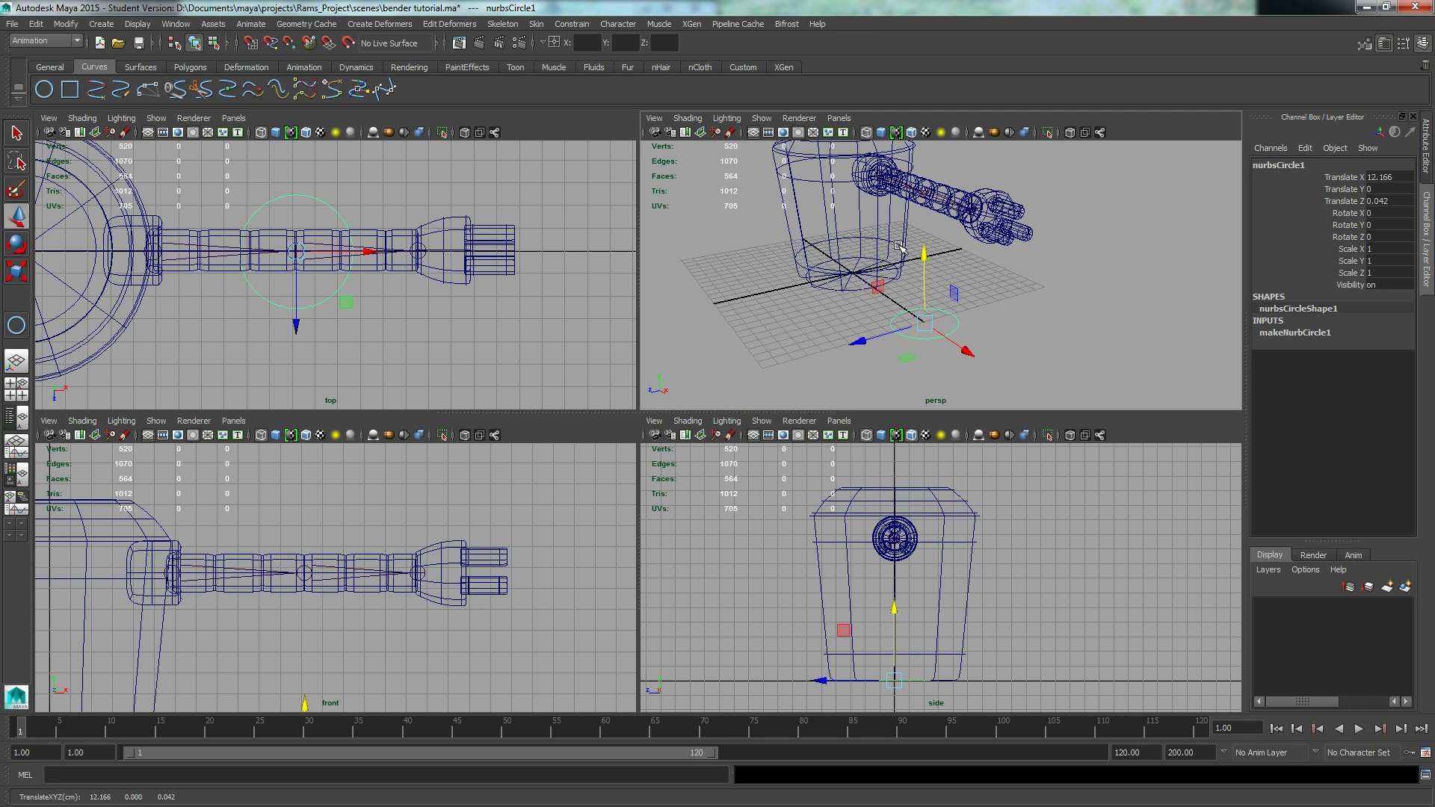
middle_drag(738, 347, 769, 284)
alt+right_drag(249, 519, 369, 516)
alt+middle_drag(369, 516, 437, 499)
key(space)
middle_drag(538, 393, 691, 331)
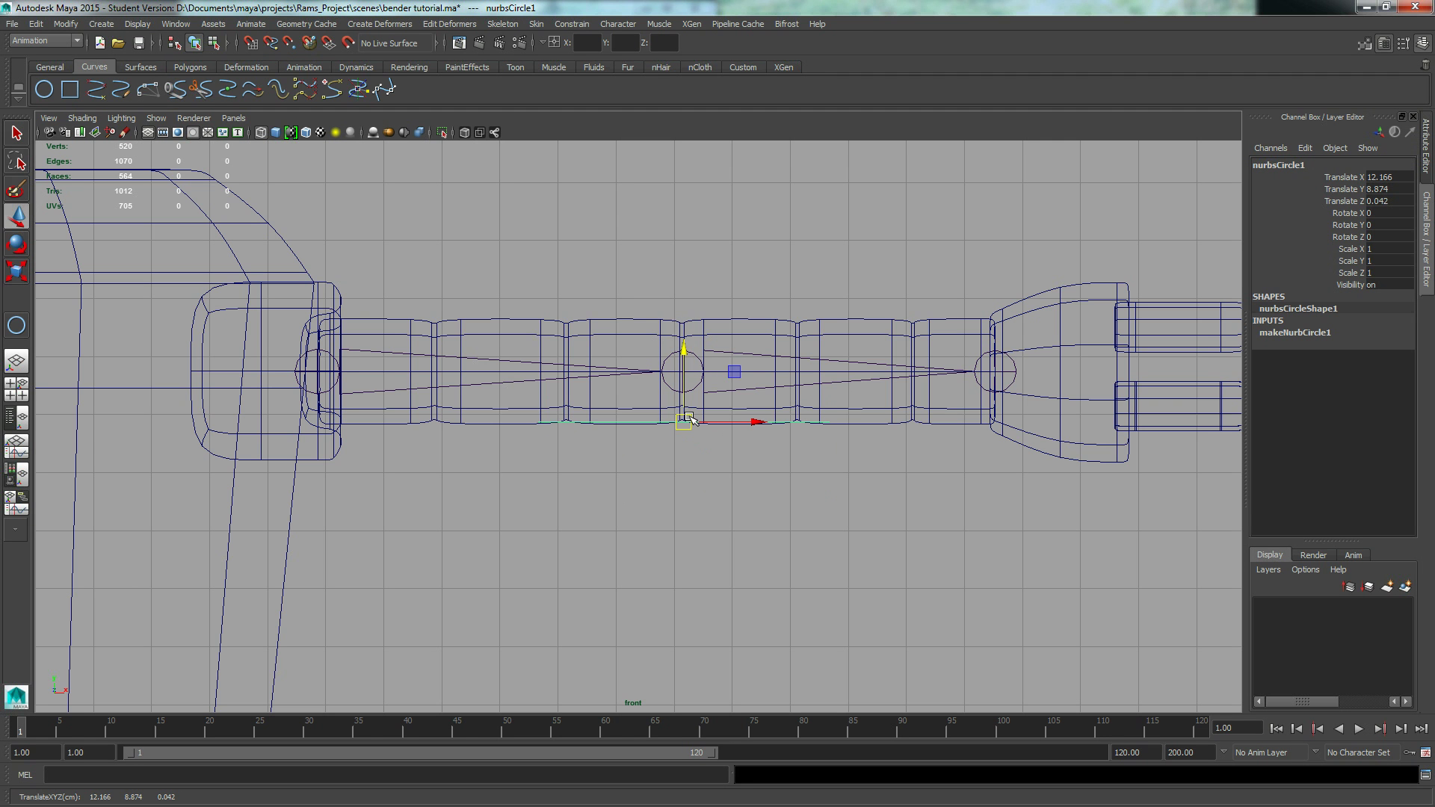
middle_drag(658, 535, 780, 423)
middle_drag(578, 489, 698, 506)
key(ctrl+z)
key(ctrl+z)
click(686, 350)
middle_drag(730, 596, 711, 545)
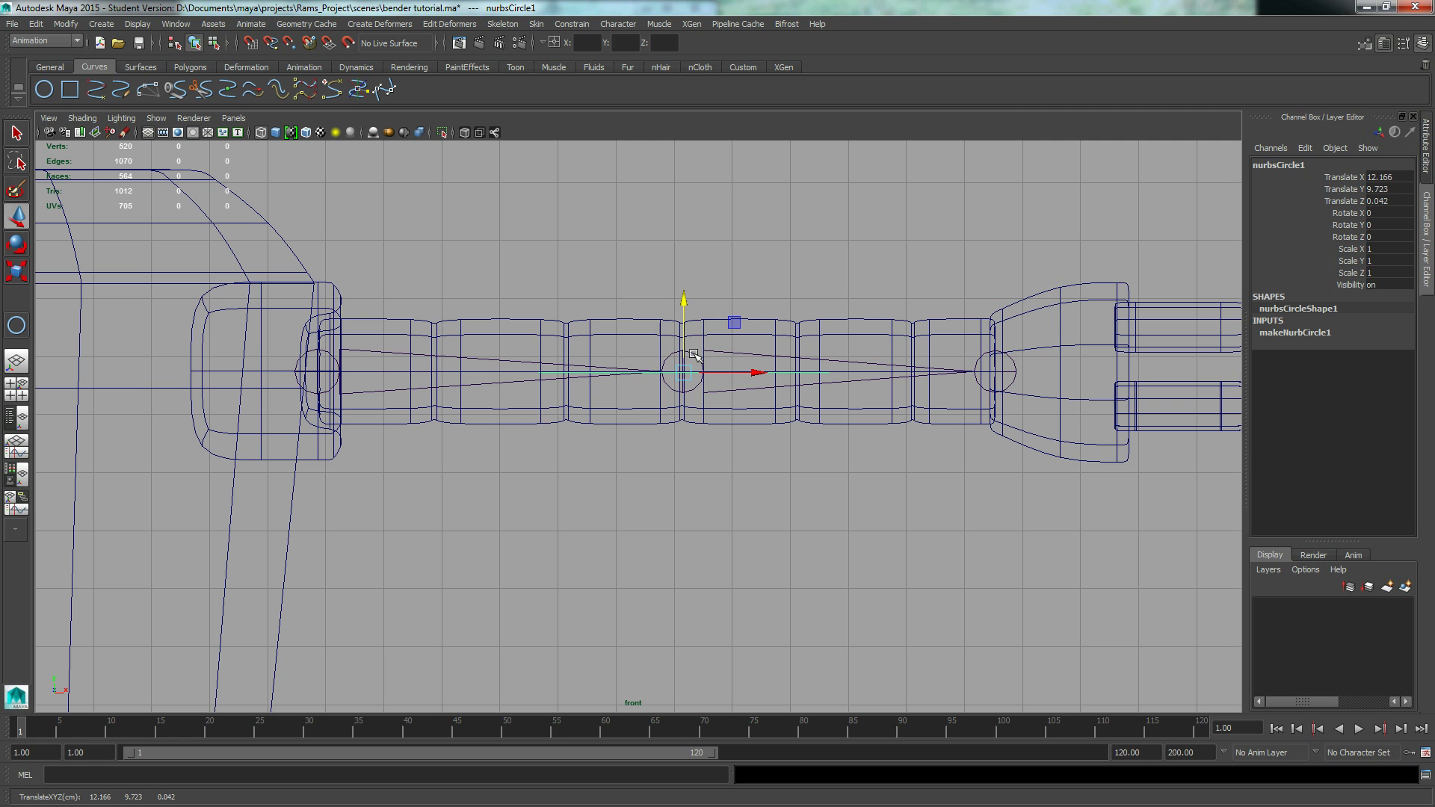
Step: Snap the circle to the arm's middle joint with point snapping in the perspective view
click(289, 42)
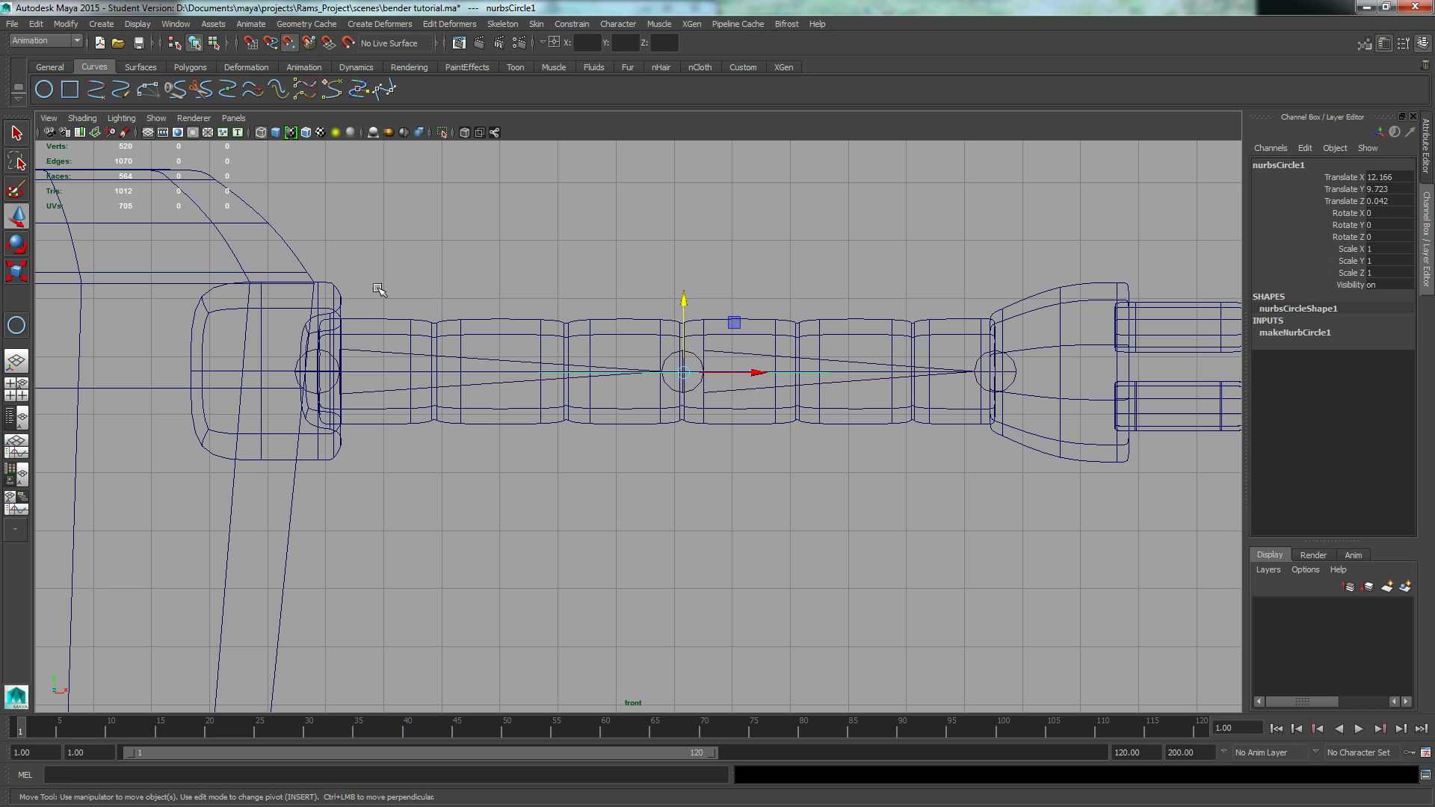
key(space)
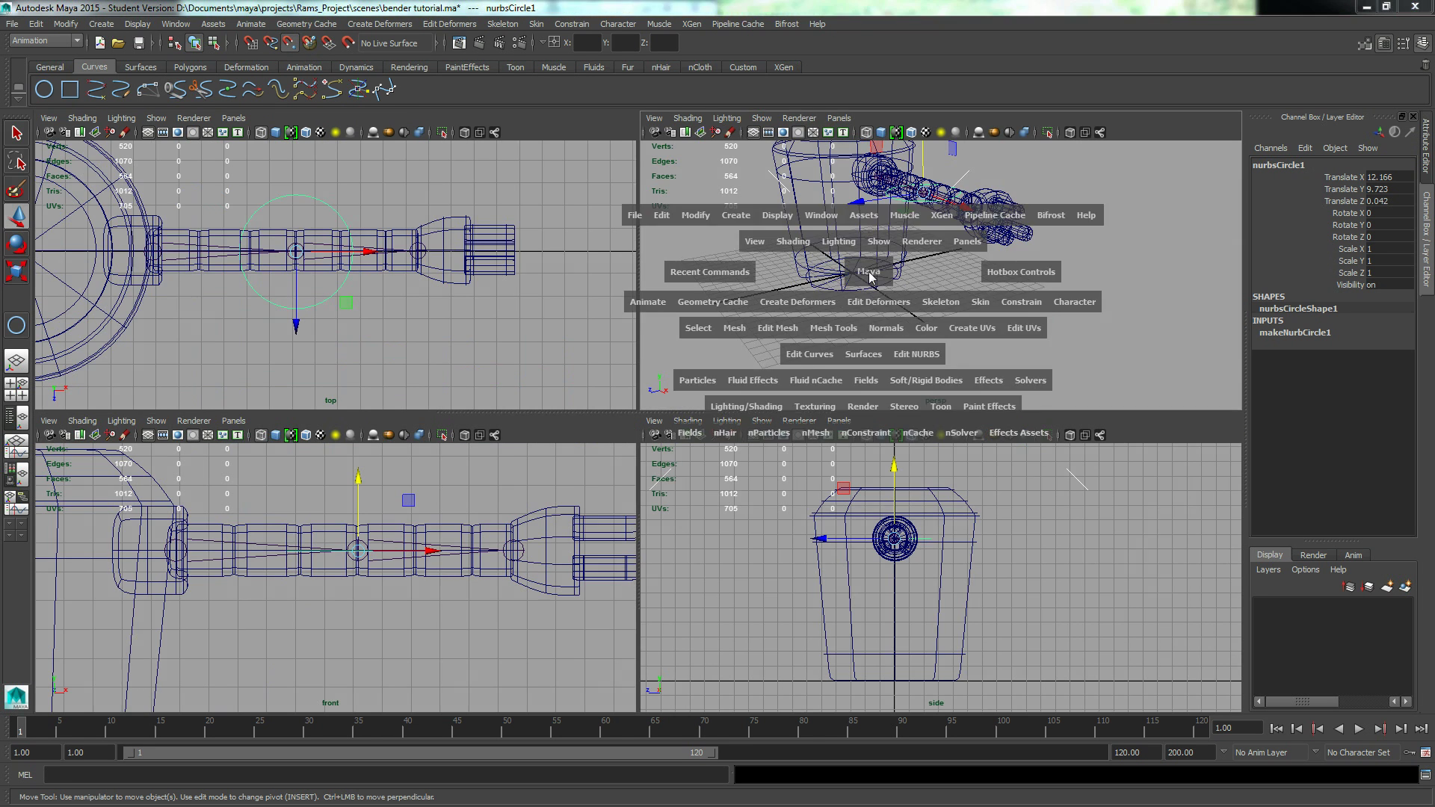
key(space)
alt+drag(548, 273, 433, 407)
mouse_move(433, 407)
alt+right_down()
mouse_move(738, 440)
mouse_move(1084, 447)
alt+right_up()
alt+right_drag(490, 389, 684, 388)
drag(563, 383, 578, 367)
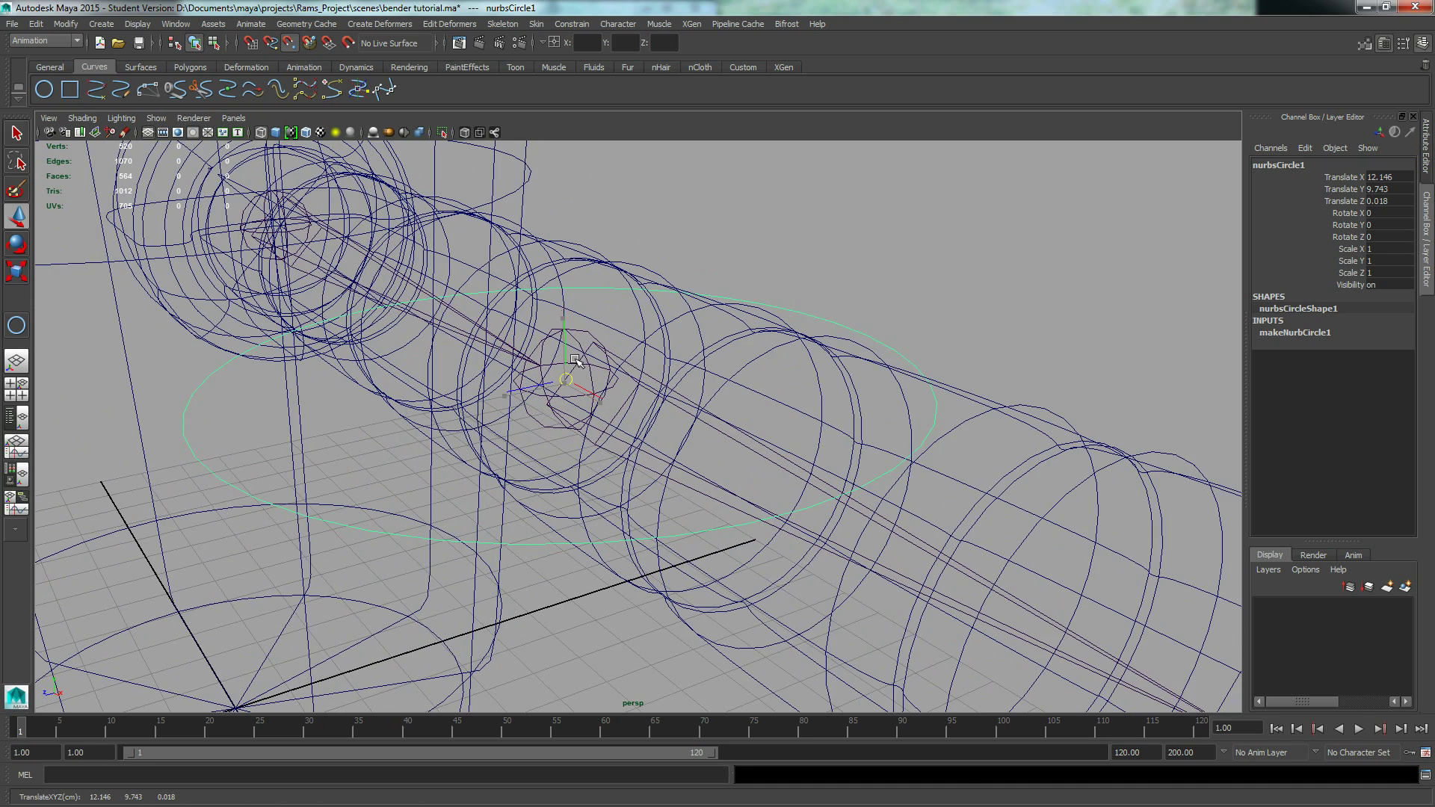
Step: Rotate the circle upright around the arm, setting Rotate Z to 90
alt+drag(521, 408, 493, 389)
alt+right_drag(494, 389, 516, 406)
alt+drag(516, 406, 394, 395)
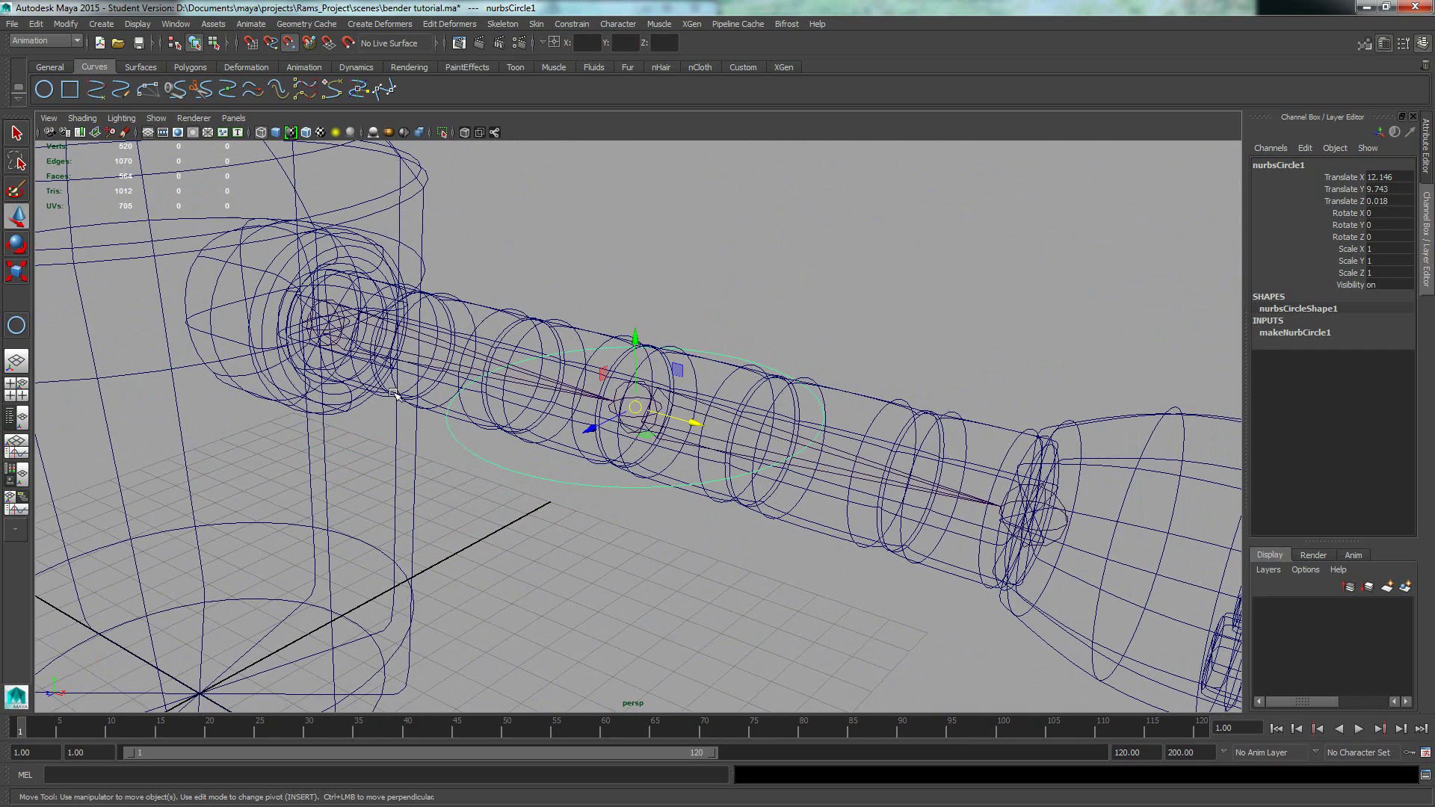
key(e)
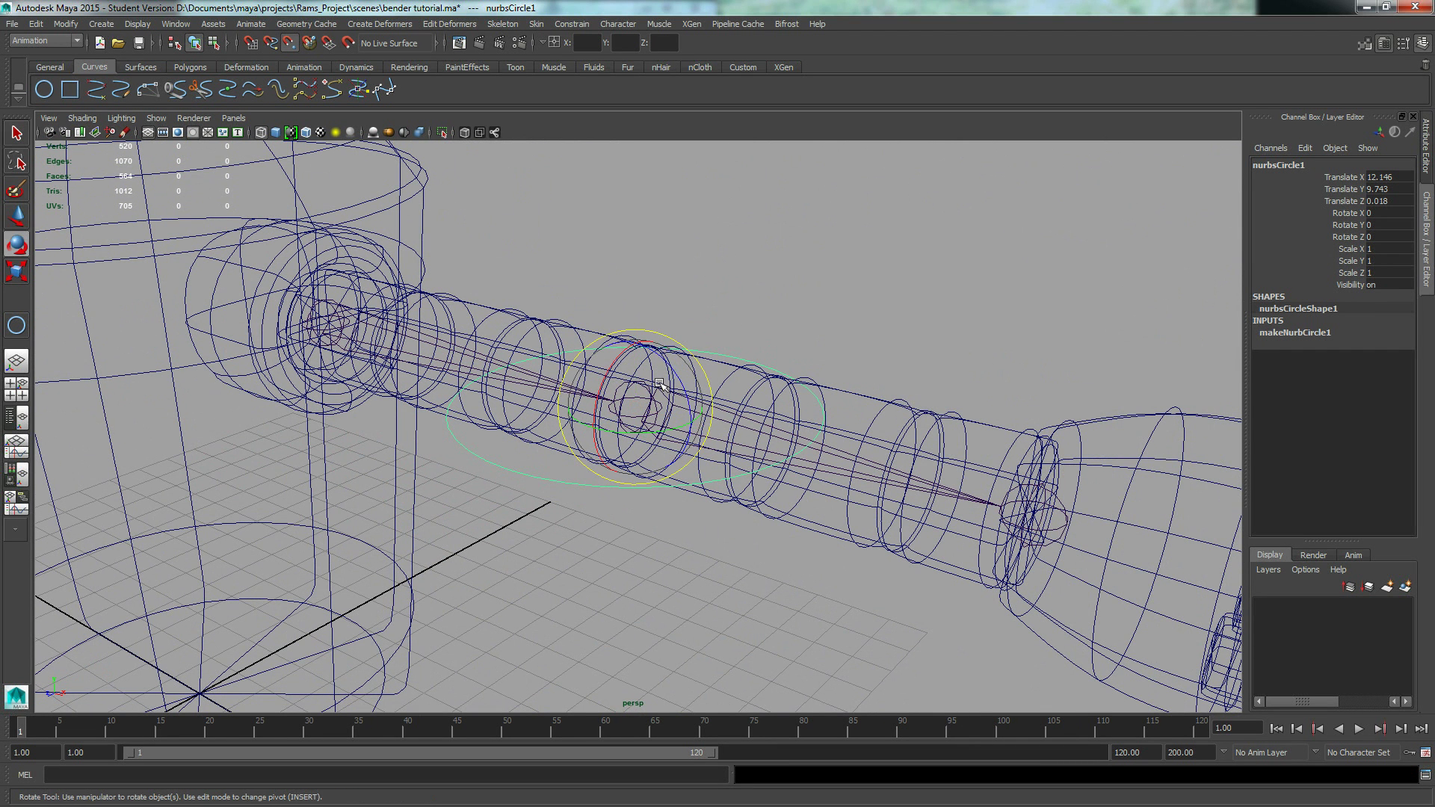
drag(667, 364, 666, 430)
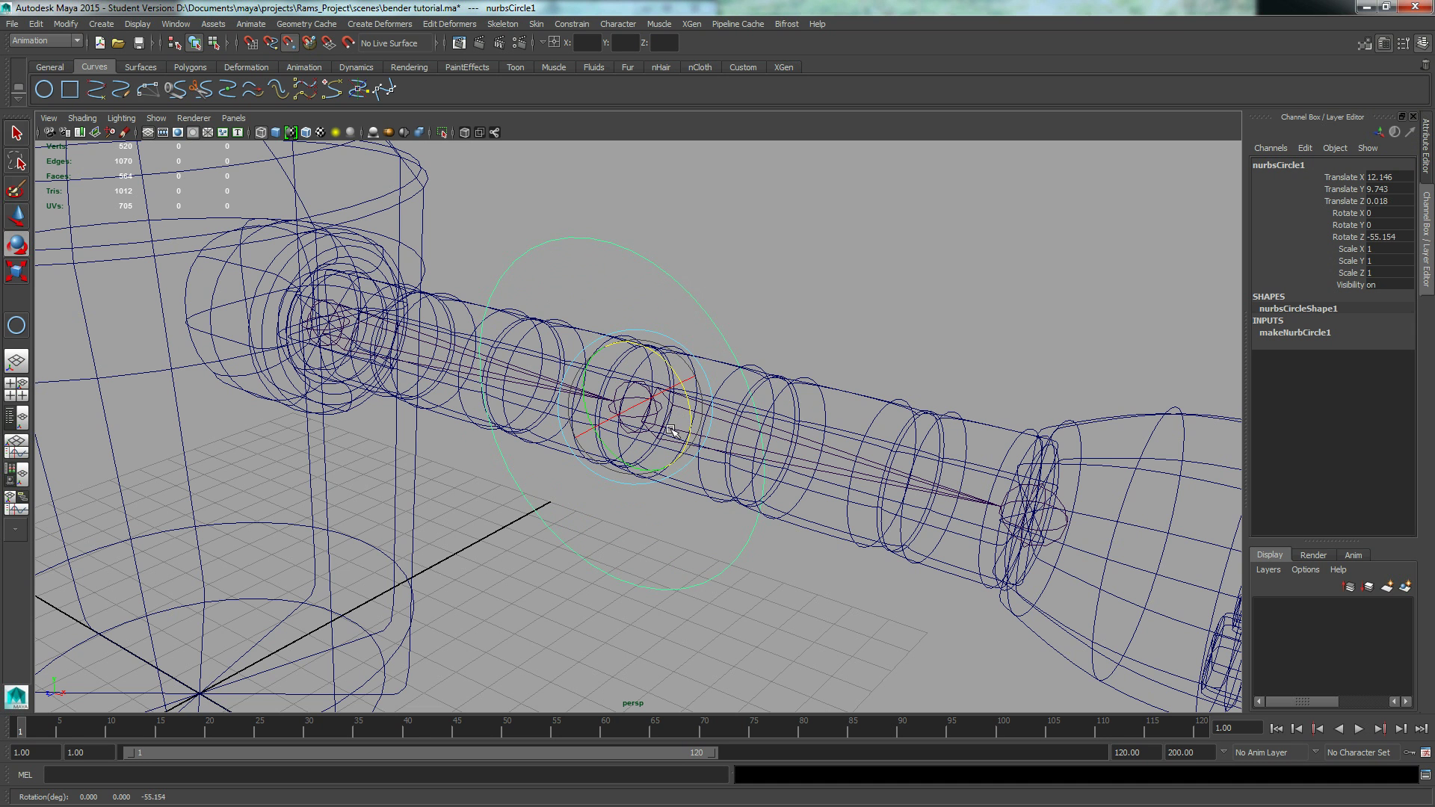
double_click(1391, 237)
text(90)
key(Return)
click(949, 344)
Step: Scale the circle's upper and lower pairs of side control vertices across the arm, bringing the lower pair closer together
alt+drag(948, 343, 503, 311)
right_click(604, 297)
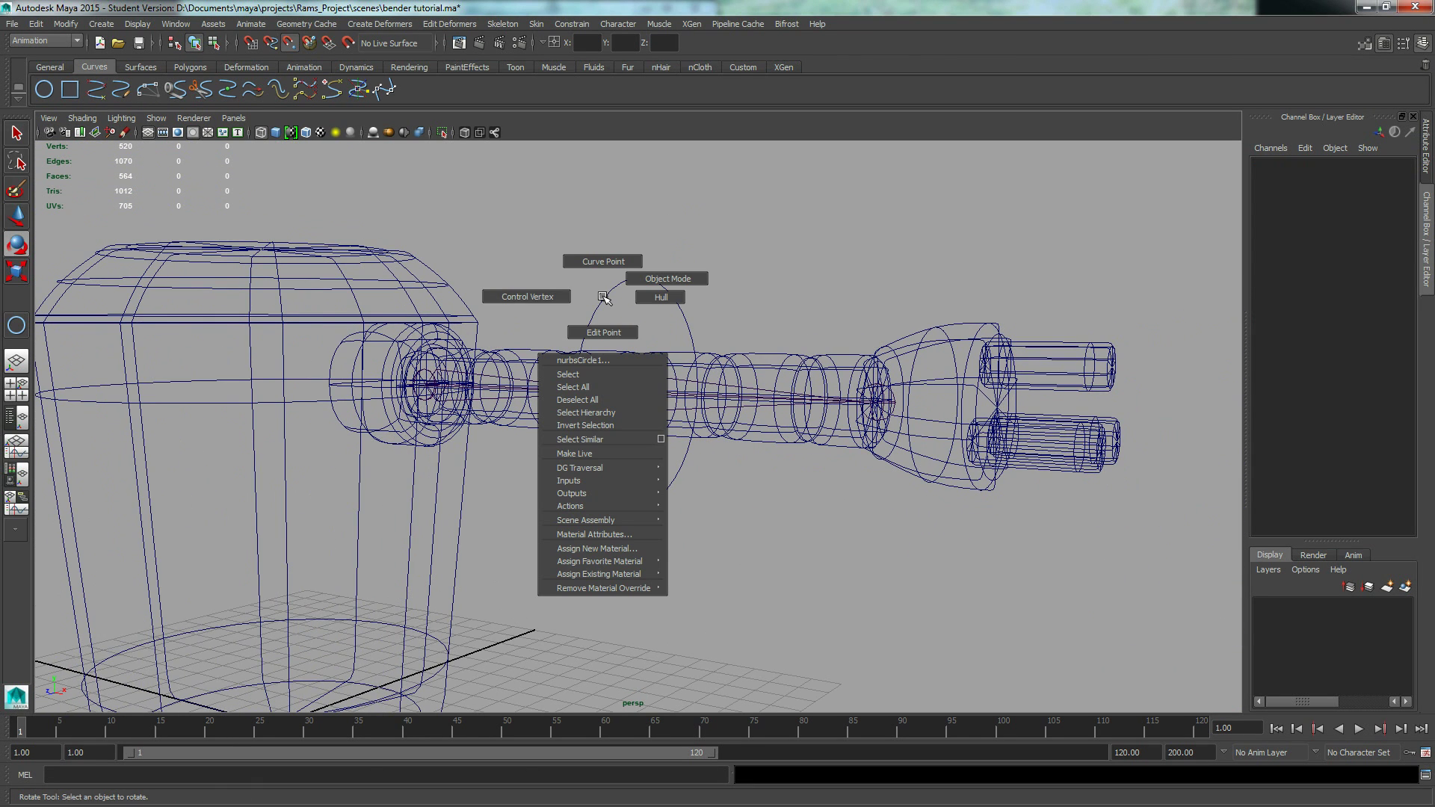
click(550, 295)
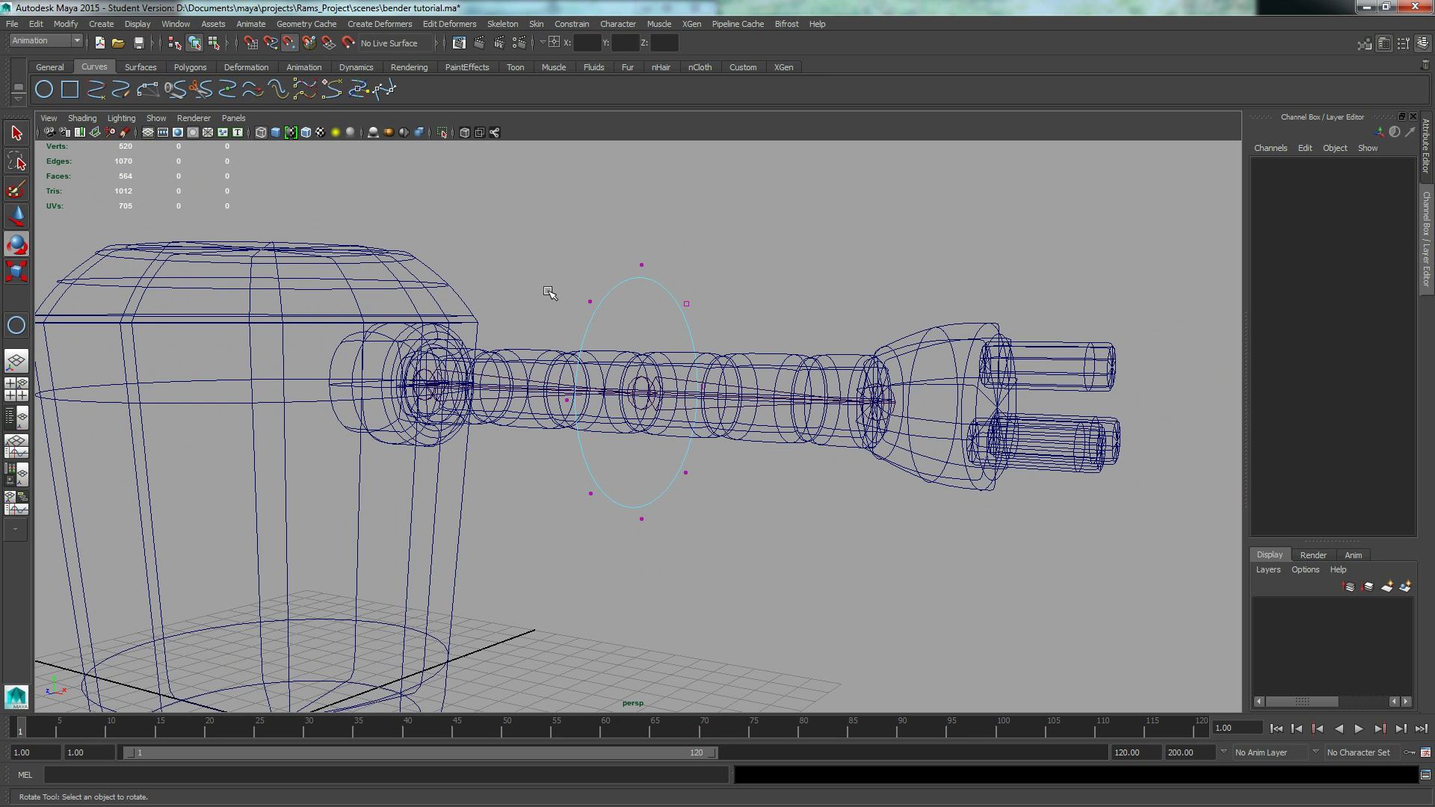
drag(581, 293, 617, 321)
alt+drag(740, 315, 631, 306)
key(r)
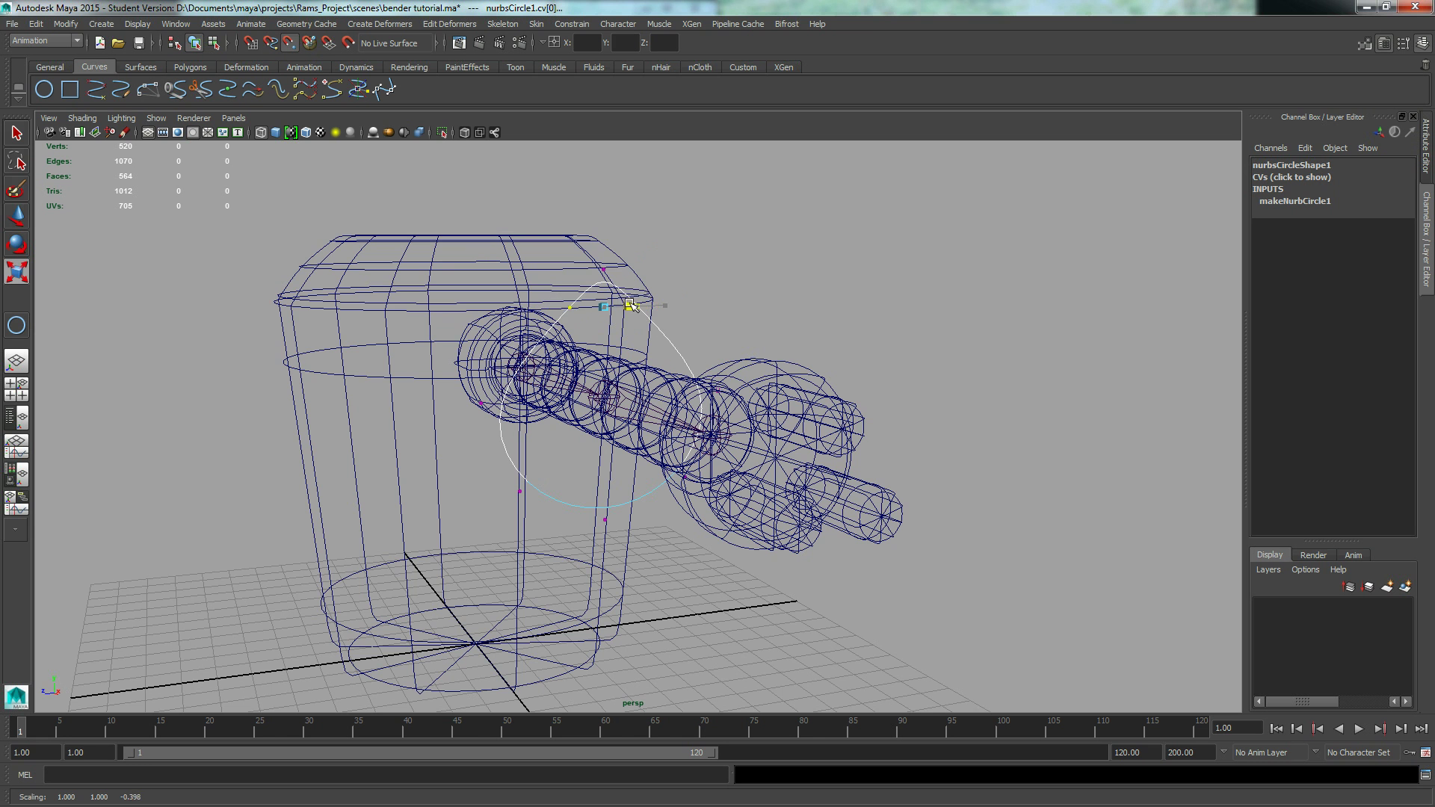
alt+drag(585, 404, 635, 408)
drag(563, 451, 613, 495)
drag(746, 461, 646, 475)
drag(575, 281, 673, 313)
mouse_move(669, 301)
mouse_down()
mouse_move(633, 300)
mouse_move(695, 303)
mouse_up()
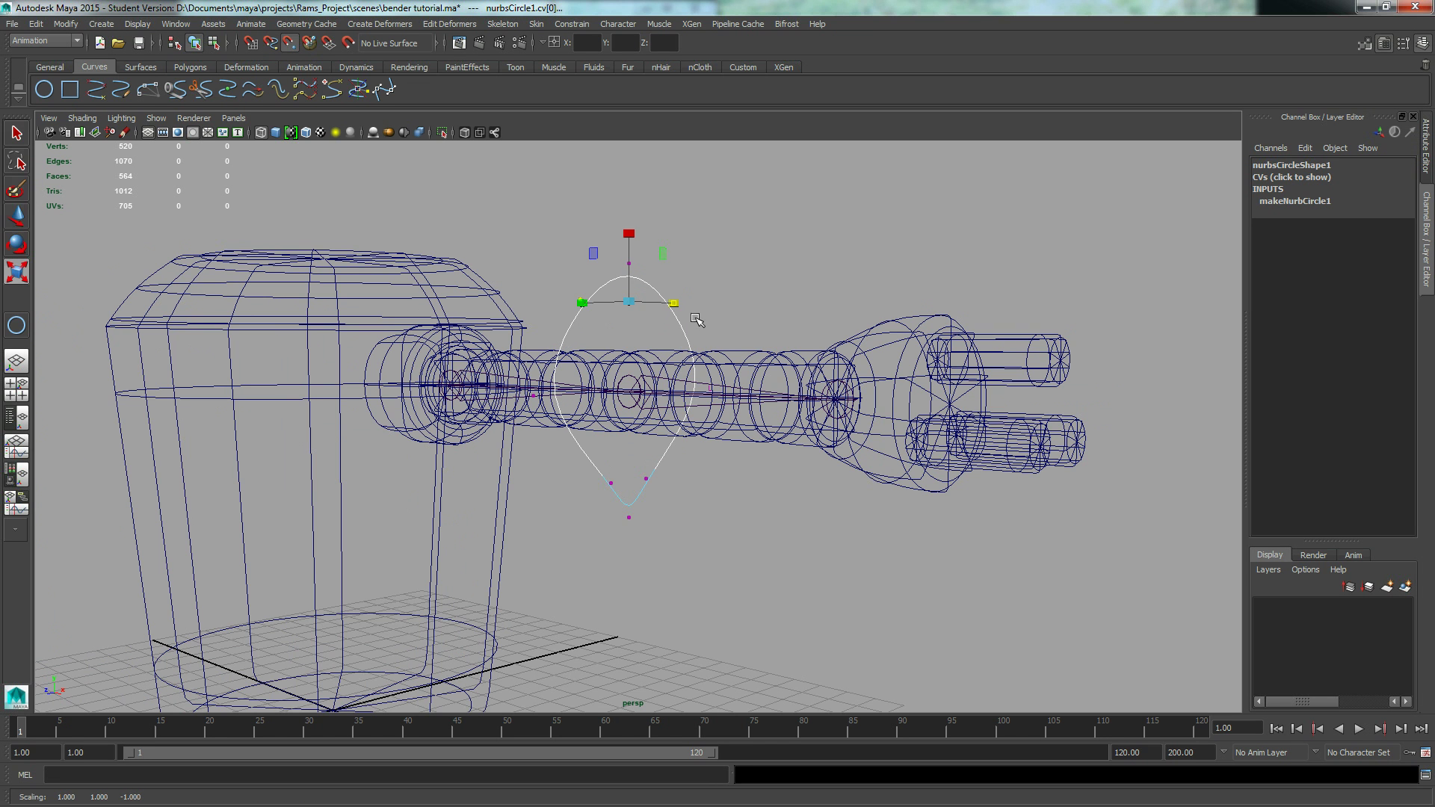
Step: Raise the circle's bottom control vertex to about 8.45 in Y to form a notch in the underside
click(629, 518)
key(w)
drag(631, 501, 633, 467)
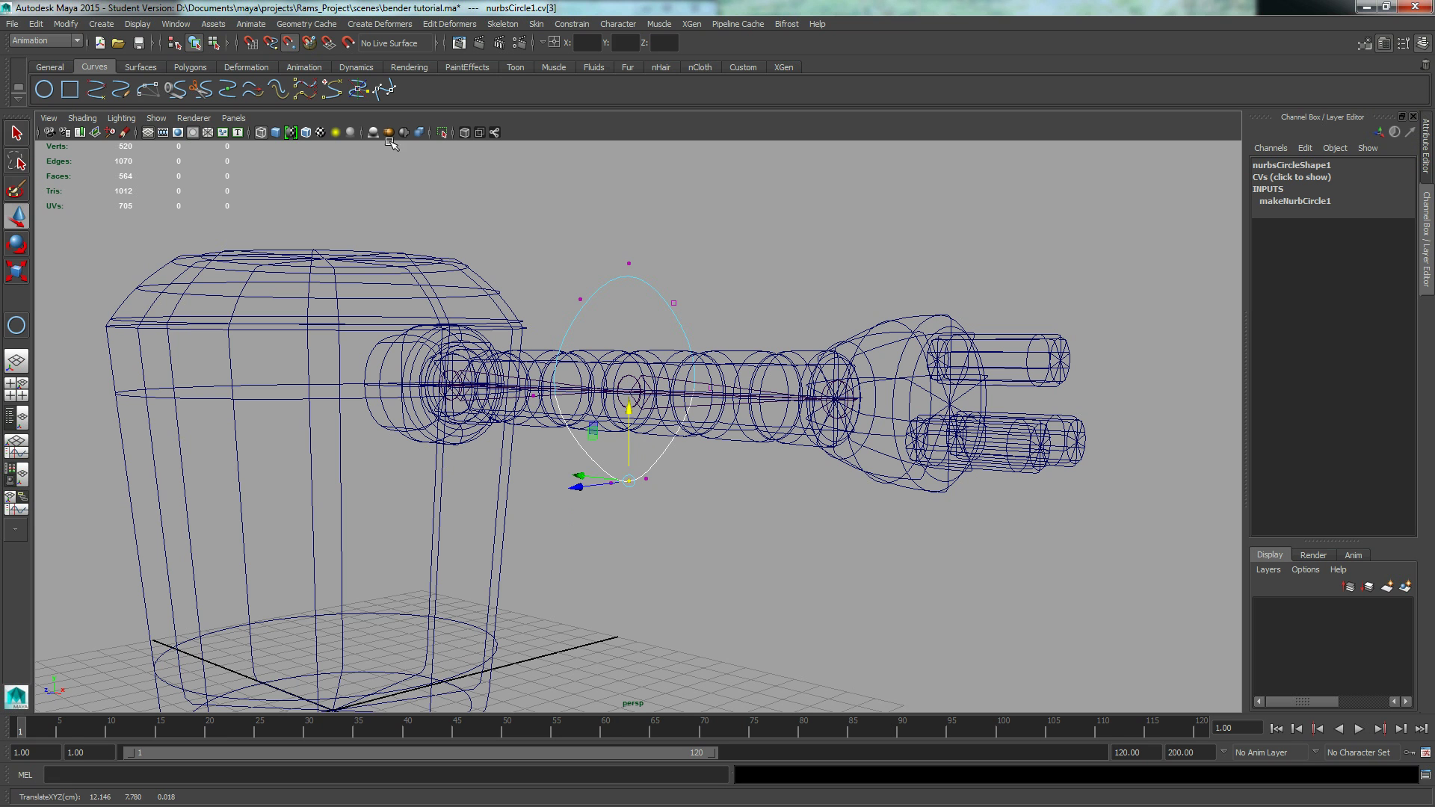
drag(638, 440, 652, 385)
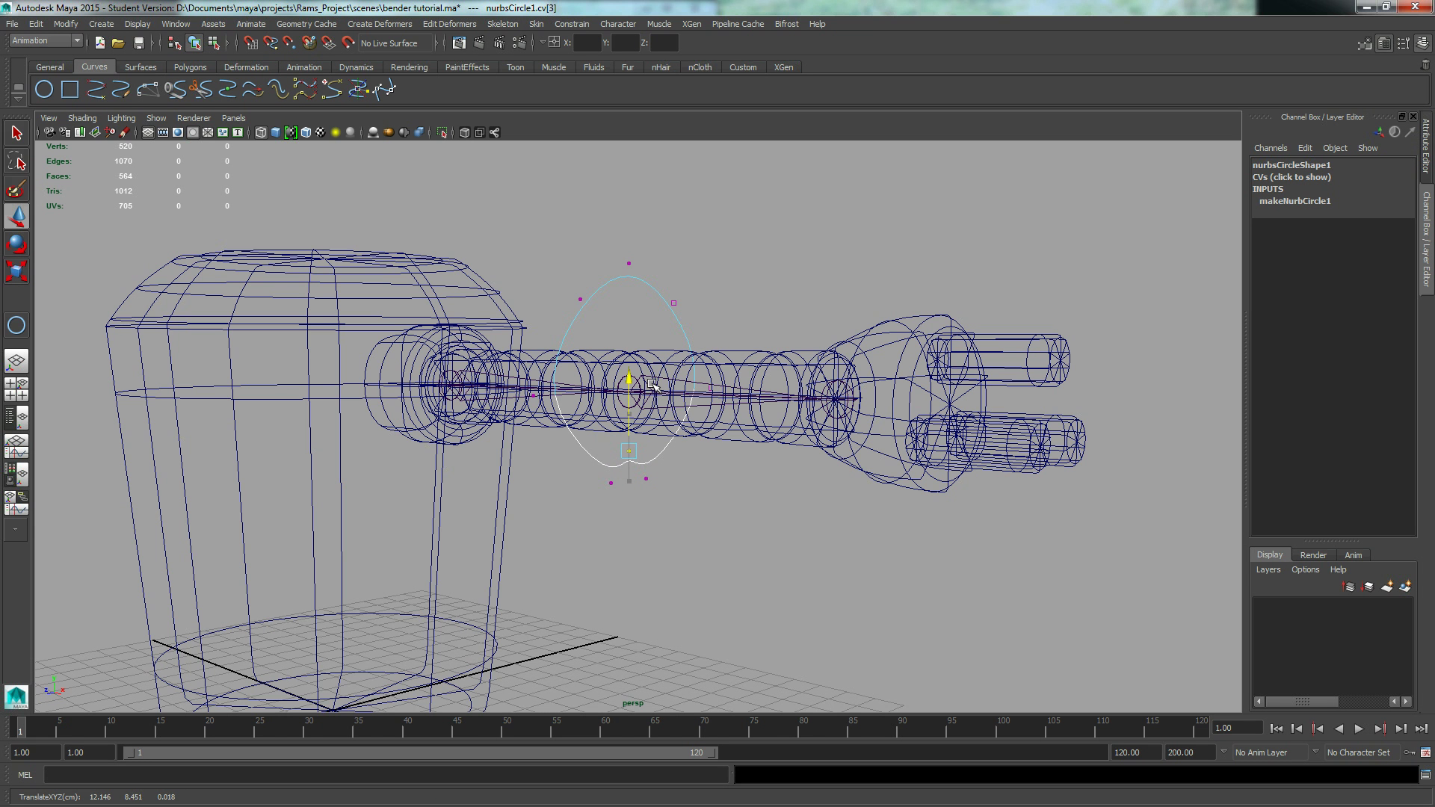
Step: Move the circle's upper control vertices along the arm toward the hand, with the topmost vertex furthest out
click(629, 263)
drag(629, 193, 568, 251)
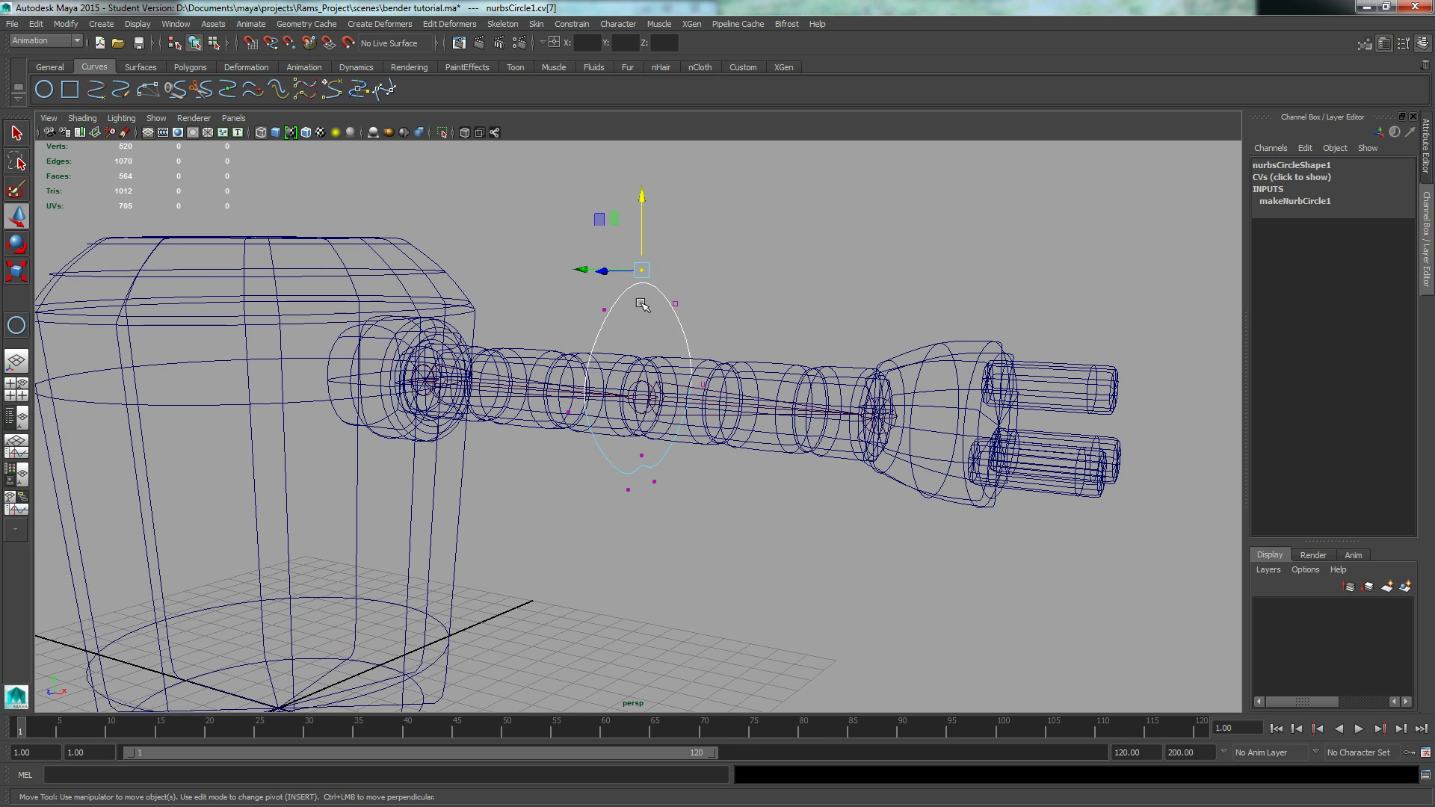
key(Right)
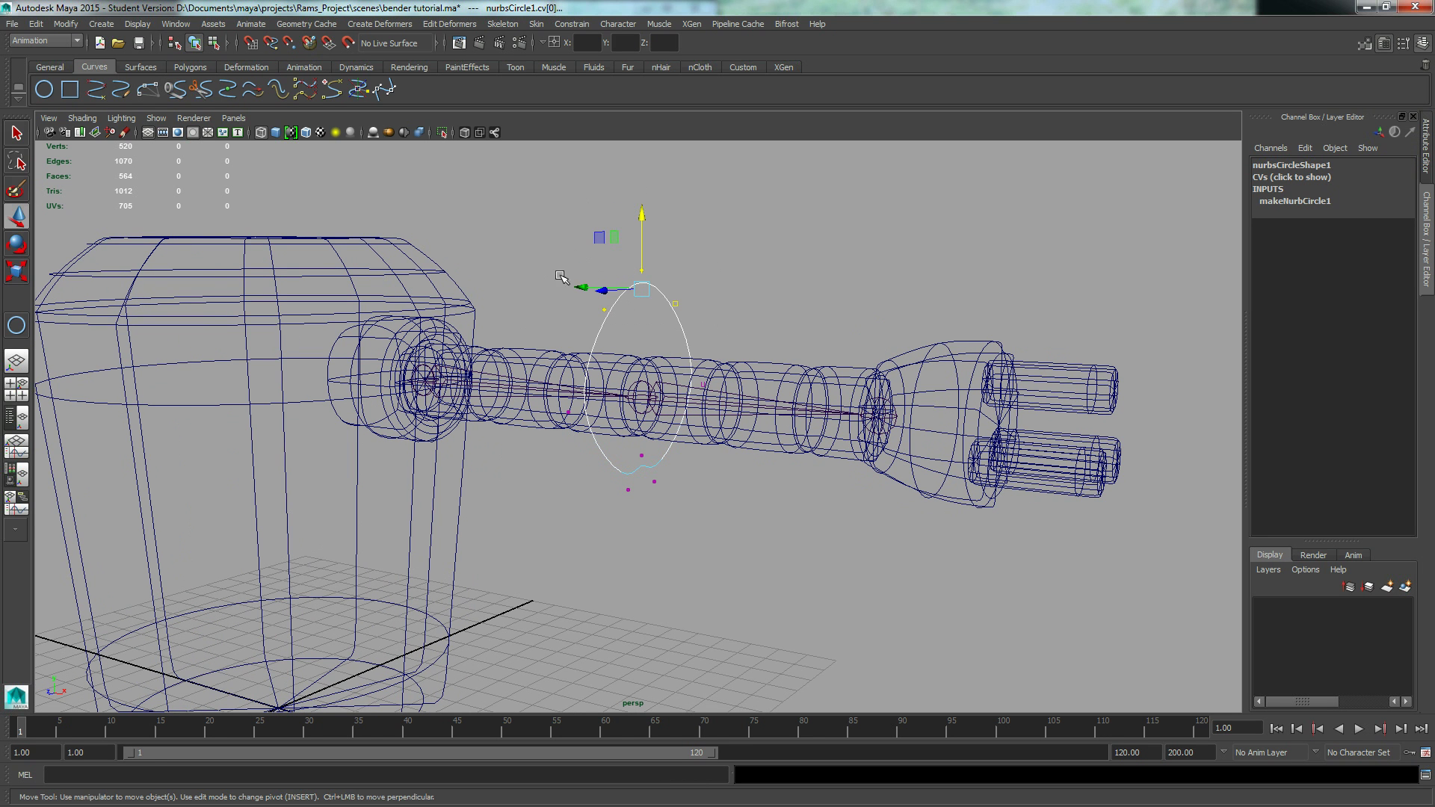
drag(586, 289, 610, 290)
key(Left)
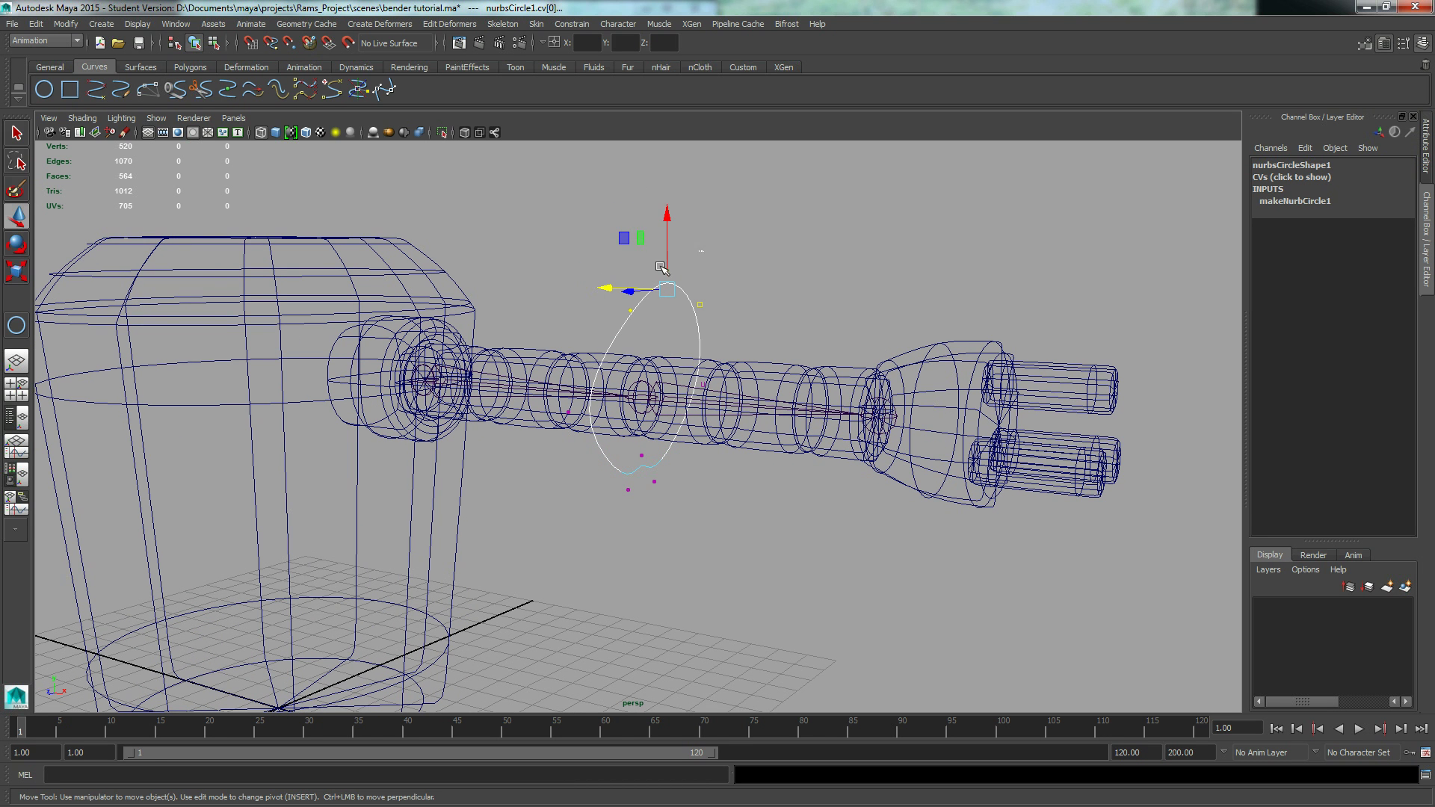
drag(610, 275, 633, 275)
alt+drag(633, 275, 657, 311)
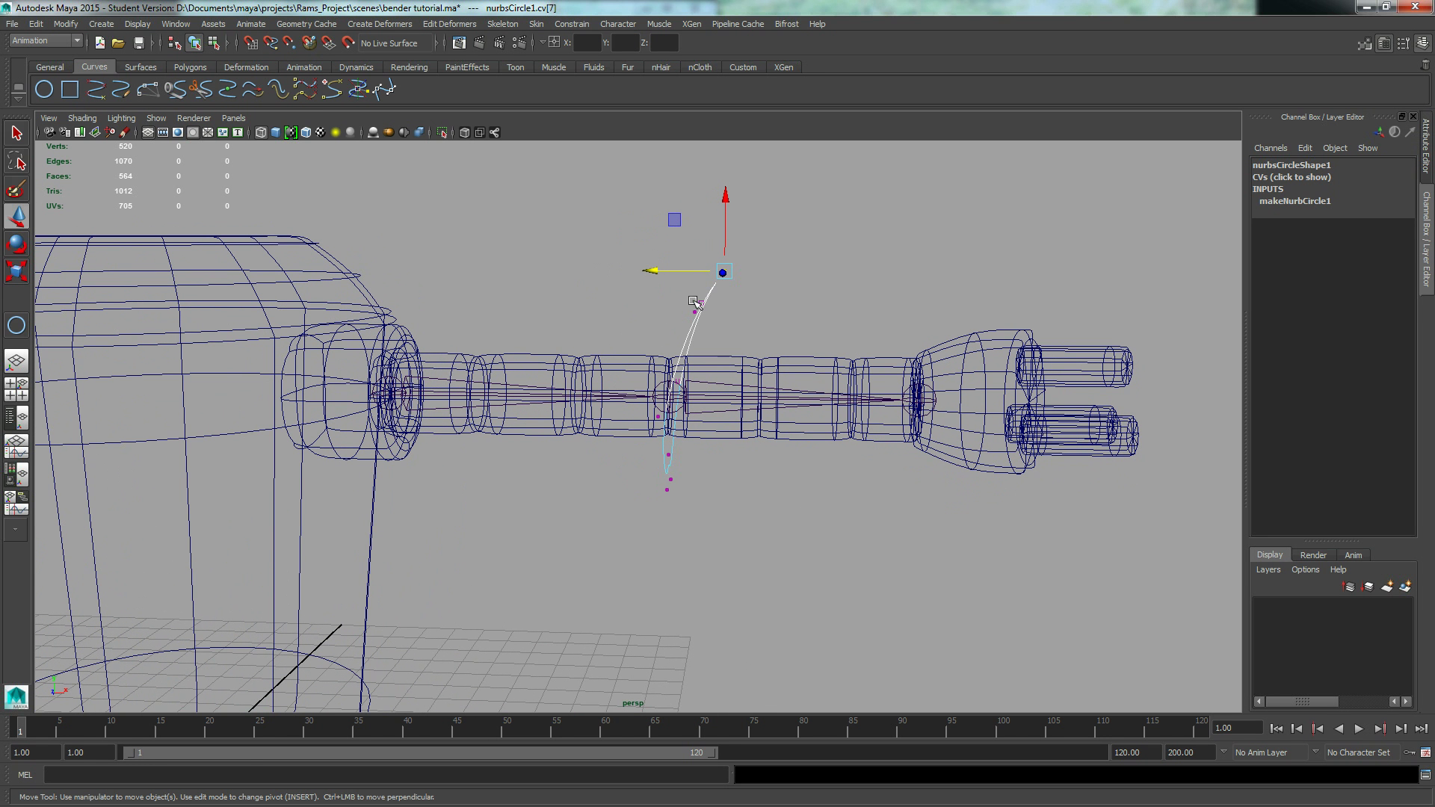
Step: Move the circle's lower control vertices toward the hand to bend the curve, and return to object selection
drag(693, 527, 621, 468)
drag(699, 495, 650, 487)
scroll(700, 475, down, 1)
alt+right_drag(700, 476, 554, 464)
alt+drag(554, 464, 600, 470)
scroll(624, 476, up, 4)
key(F8)
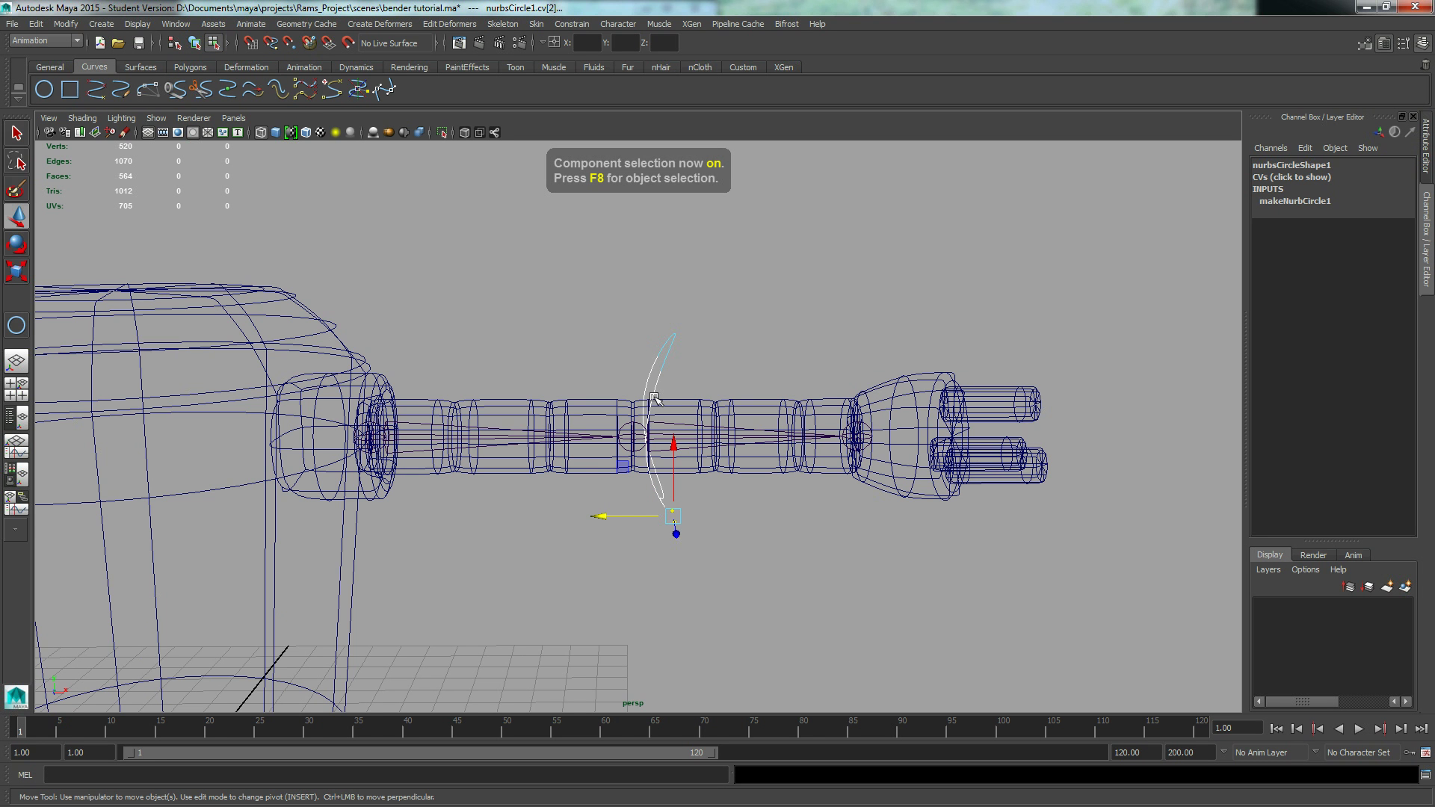
key(F8)
alt+drag(730, 525, 673, 513)
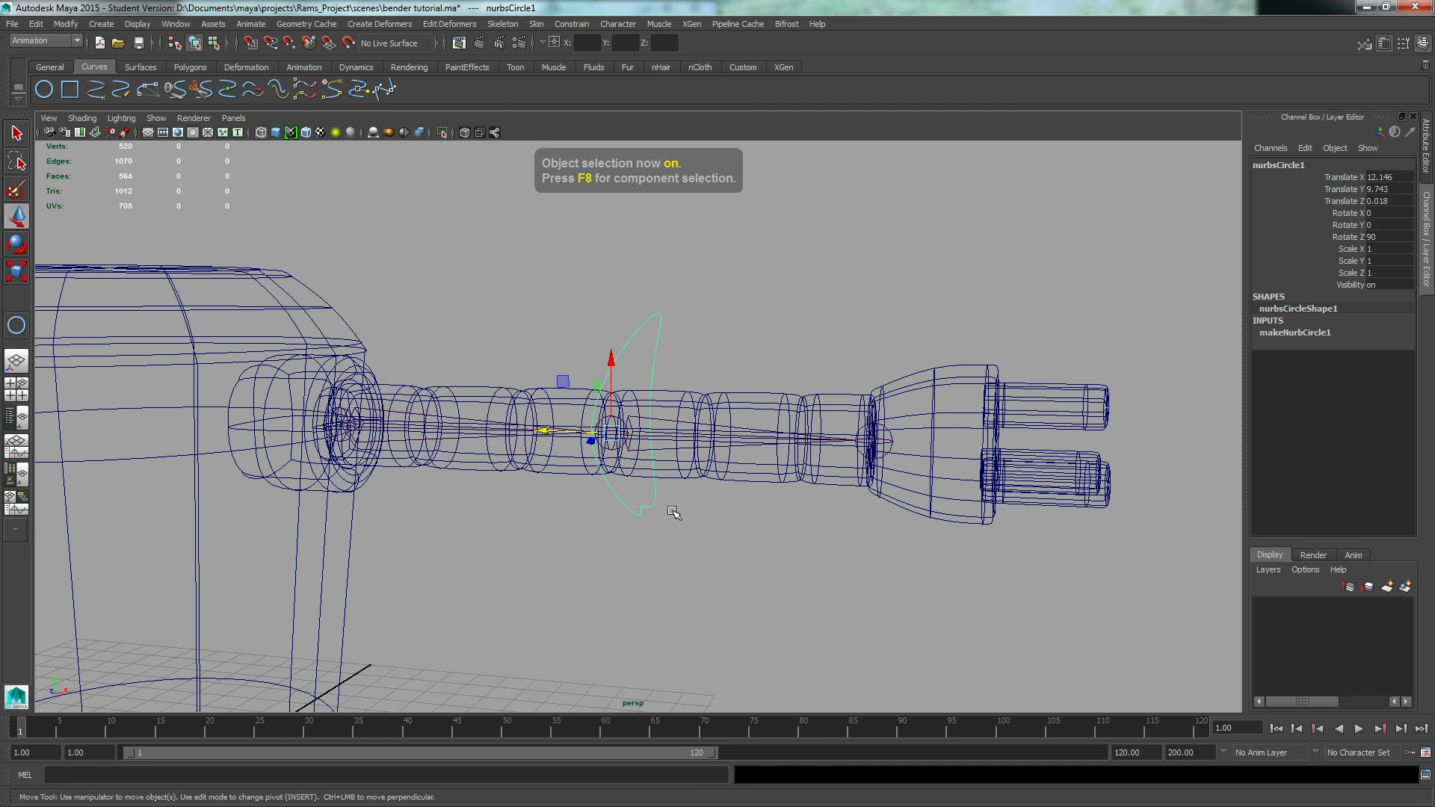
Step: Duplicate the bent control curve and snap the copy to the shoulder joint
key(ctrl+d)
drag(554, 435, 492, 436)
scroll(359, 433, up, 5)
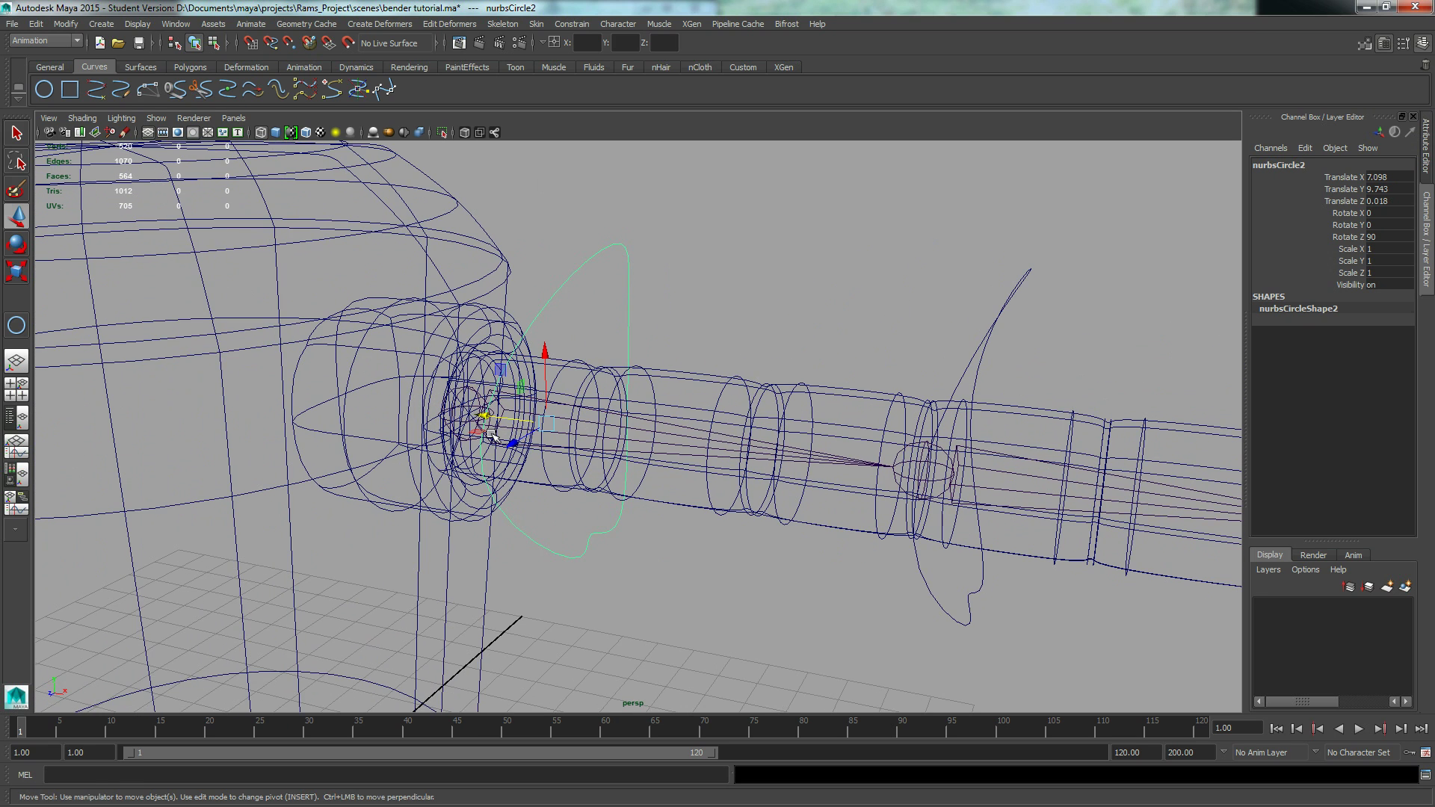
click(289, 43)
drag(545, 424, 618, 270)
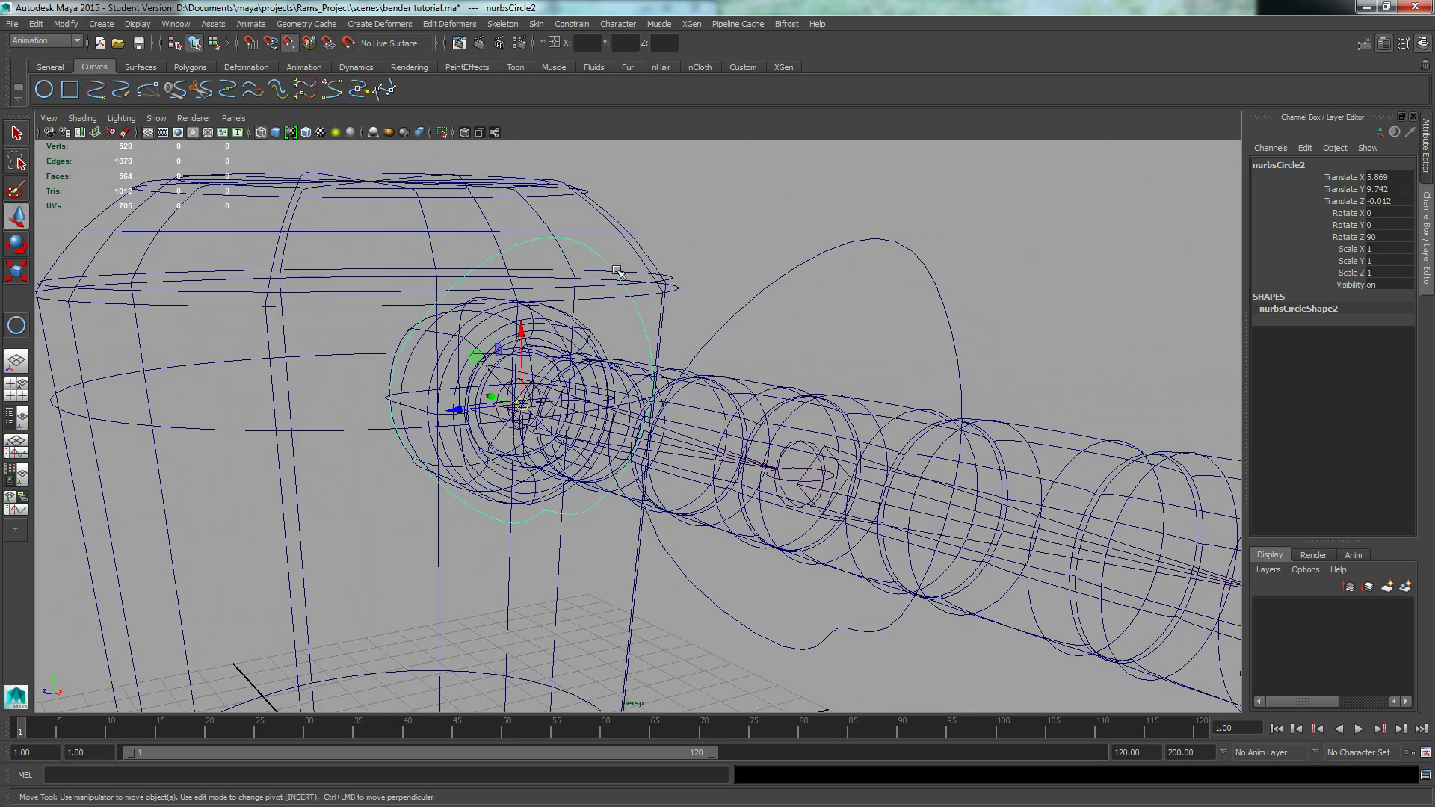
Step: Scale the shoulder control curve to about 1.48 in X and Y and 1.02 in Z
key(r)
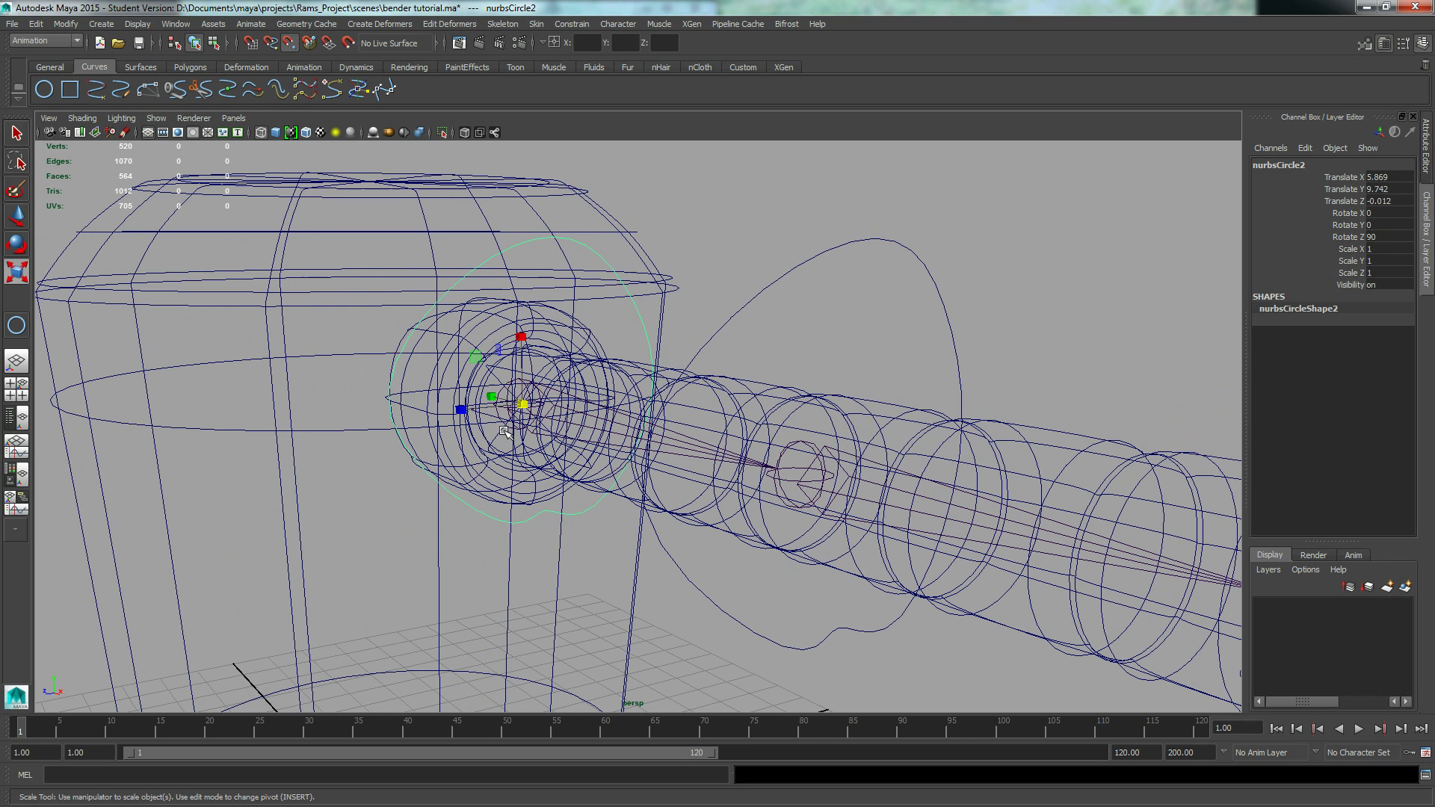
drag(522, 403, 552, 409)
alt+right_drag(551, 409, 550, 410)
drag(439, 422, 454, 420)
alt+drag(549, 403, 492, 392)
Step: Rotate the shoulder curve's lower control vertices slightly, shift them toward the body to about 5.73 in X, and return to object selection
right_drag(554, 501, 611, 610)
drag(471, 489, 657, 594)
key(e)
drag(609, 501, 631, 537)
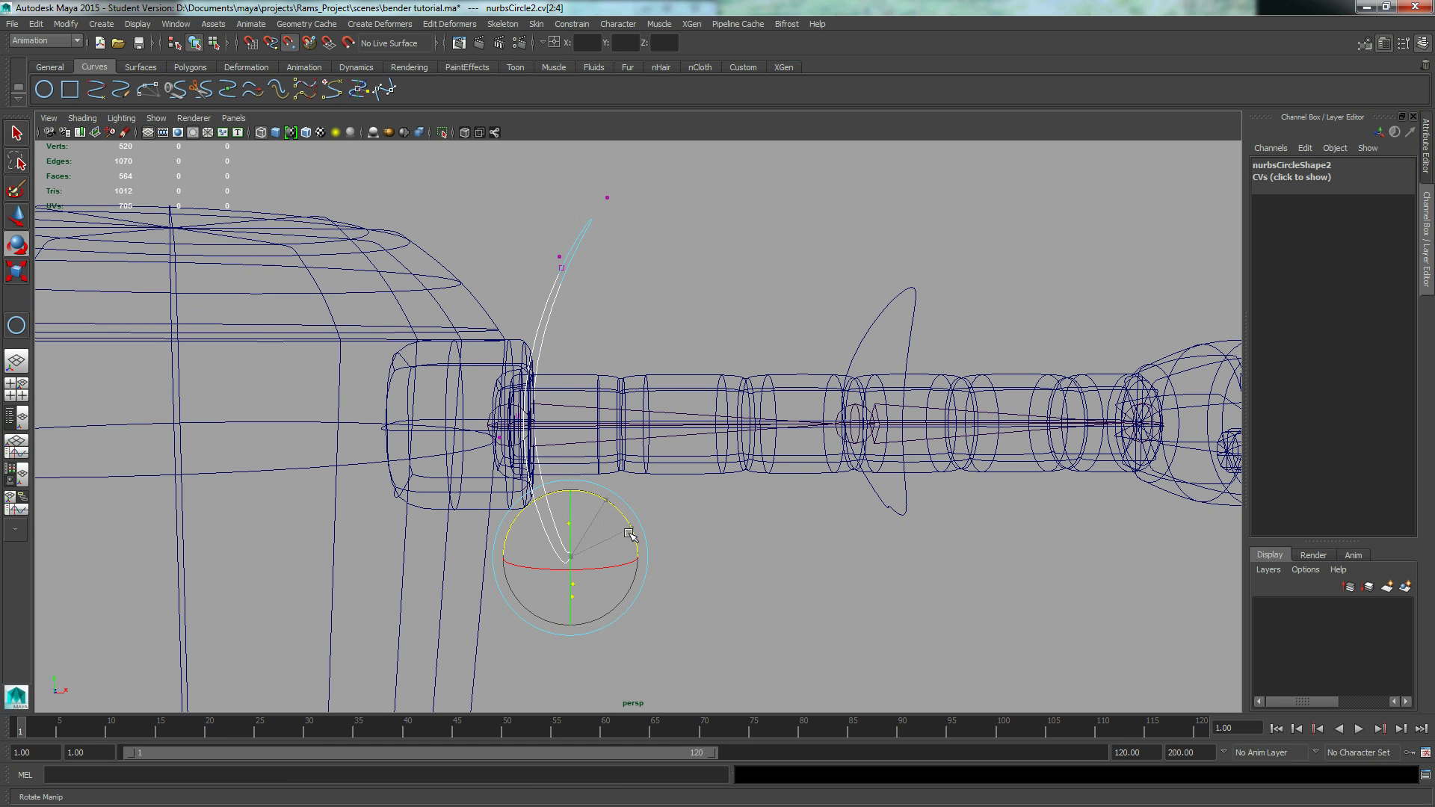
key(w)
drag(505, 561, 441, 559)
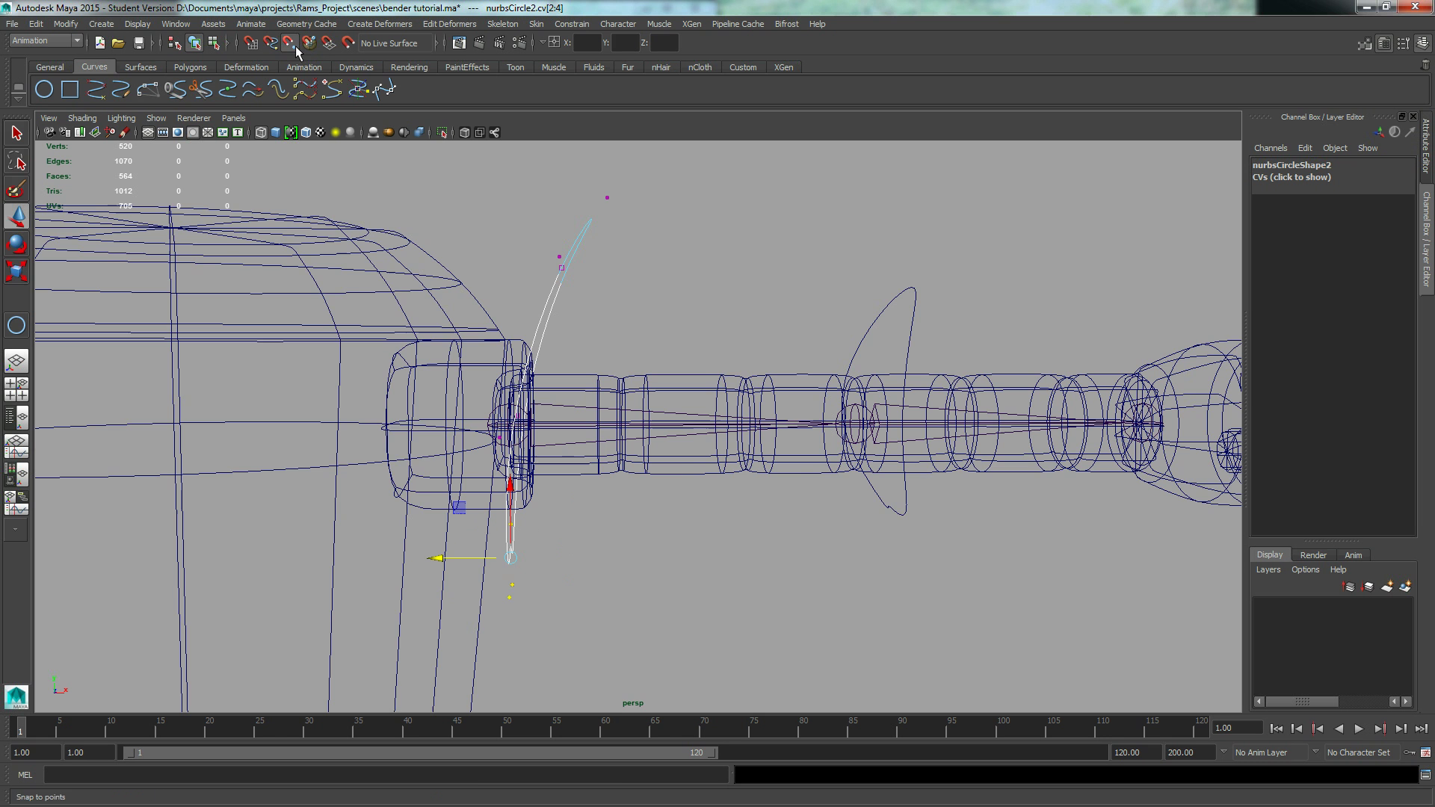
alt+middle_drag(481, 545, 481, 505)
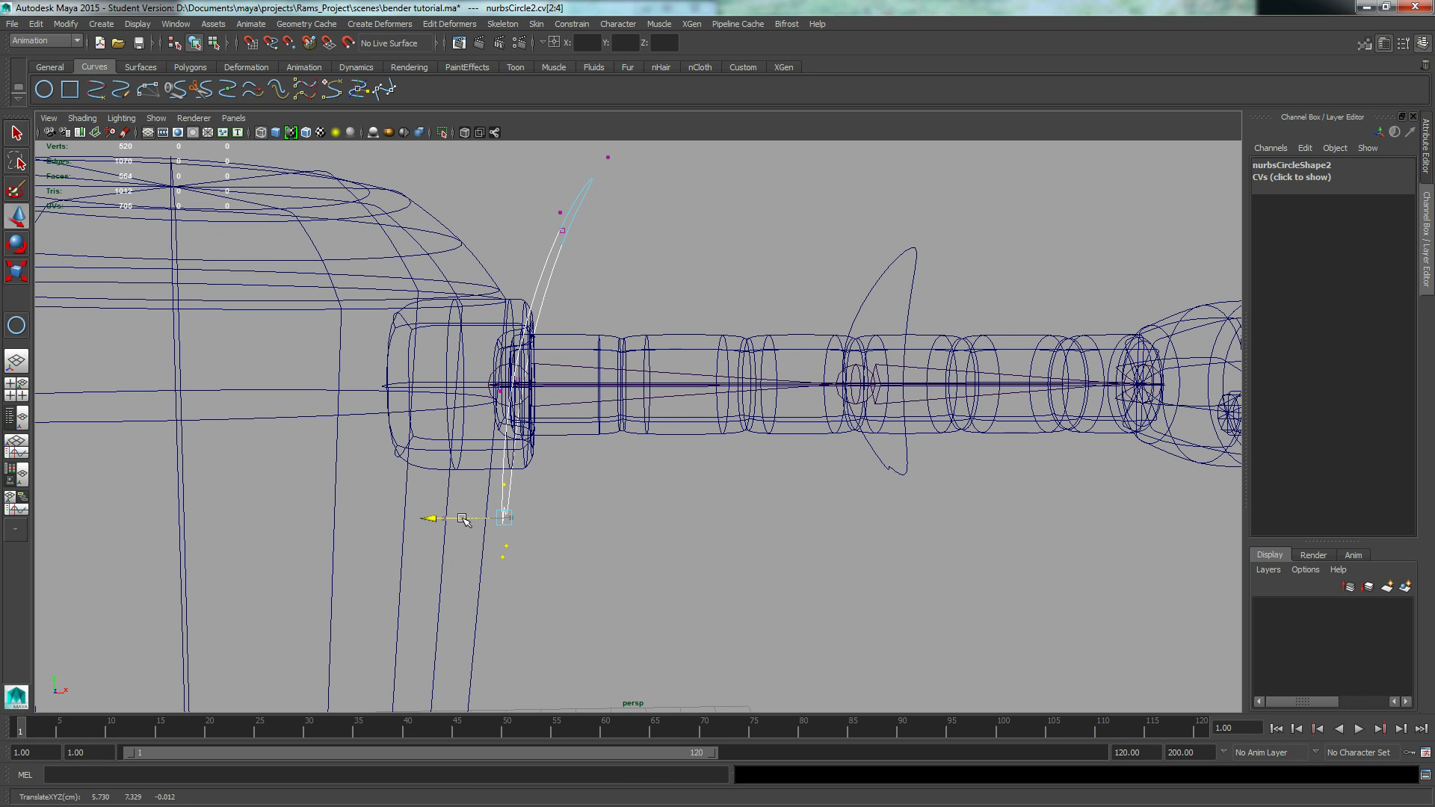
alt+drag(576, 474, 539, 440)
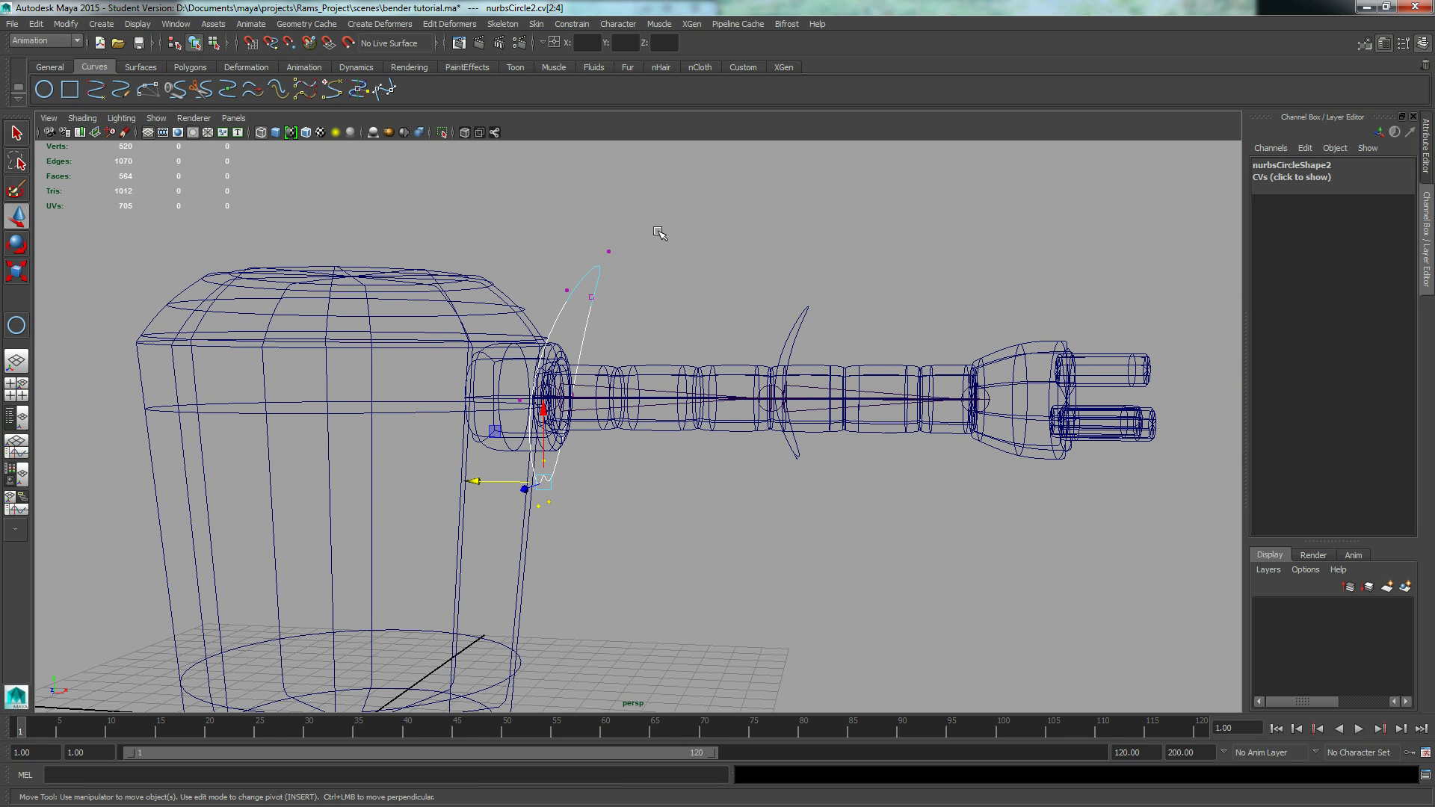
key(F8)
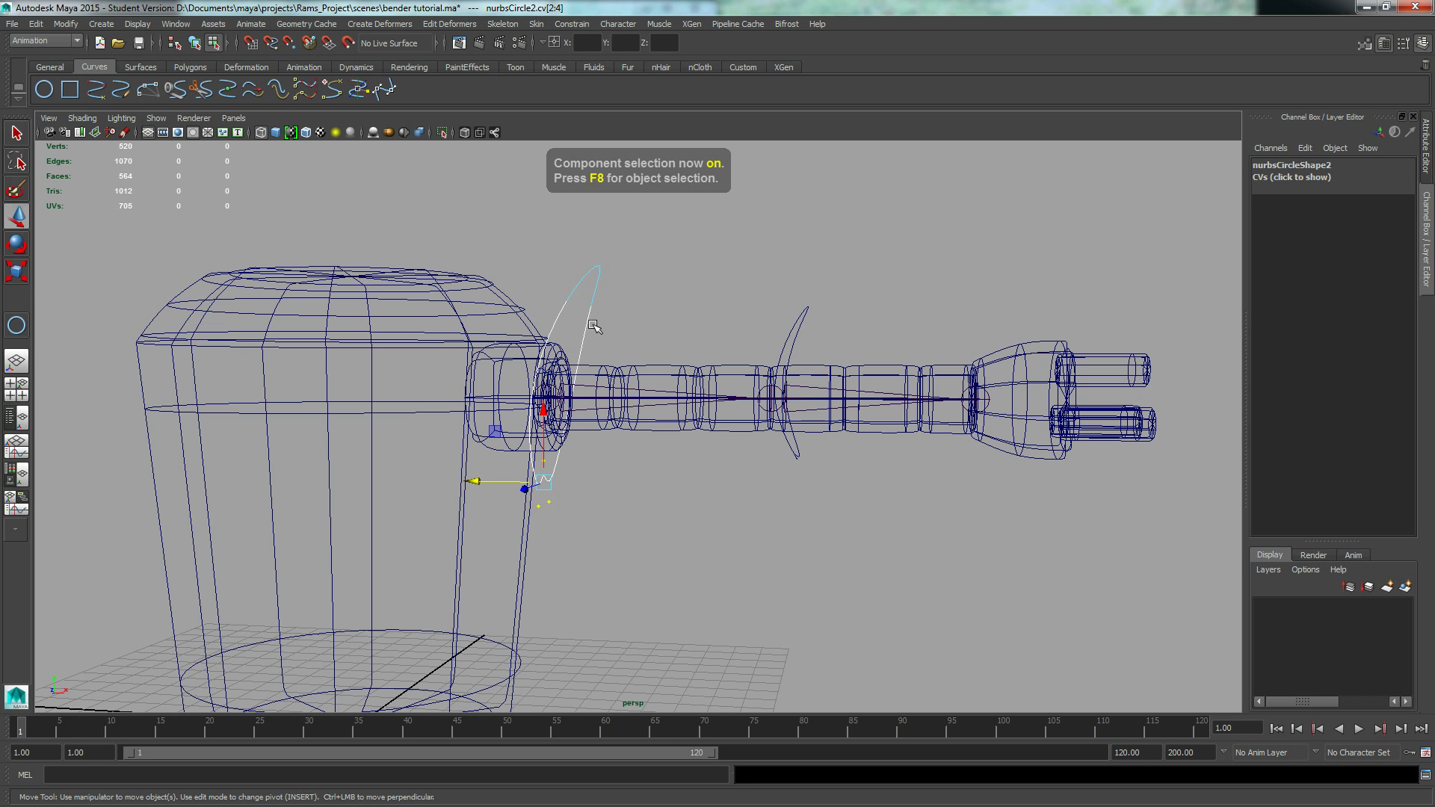
key(F8)
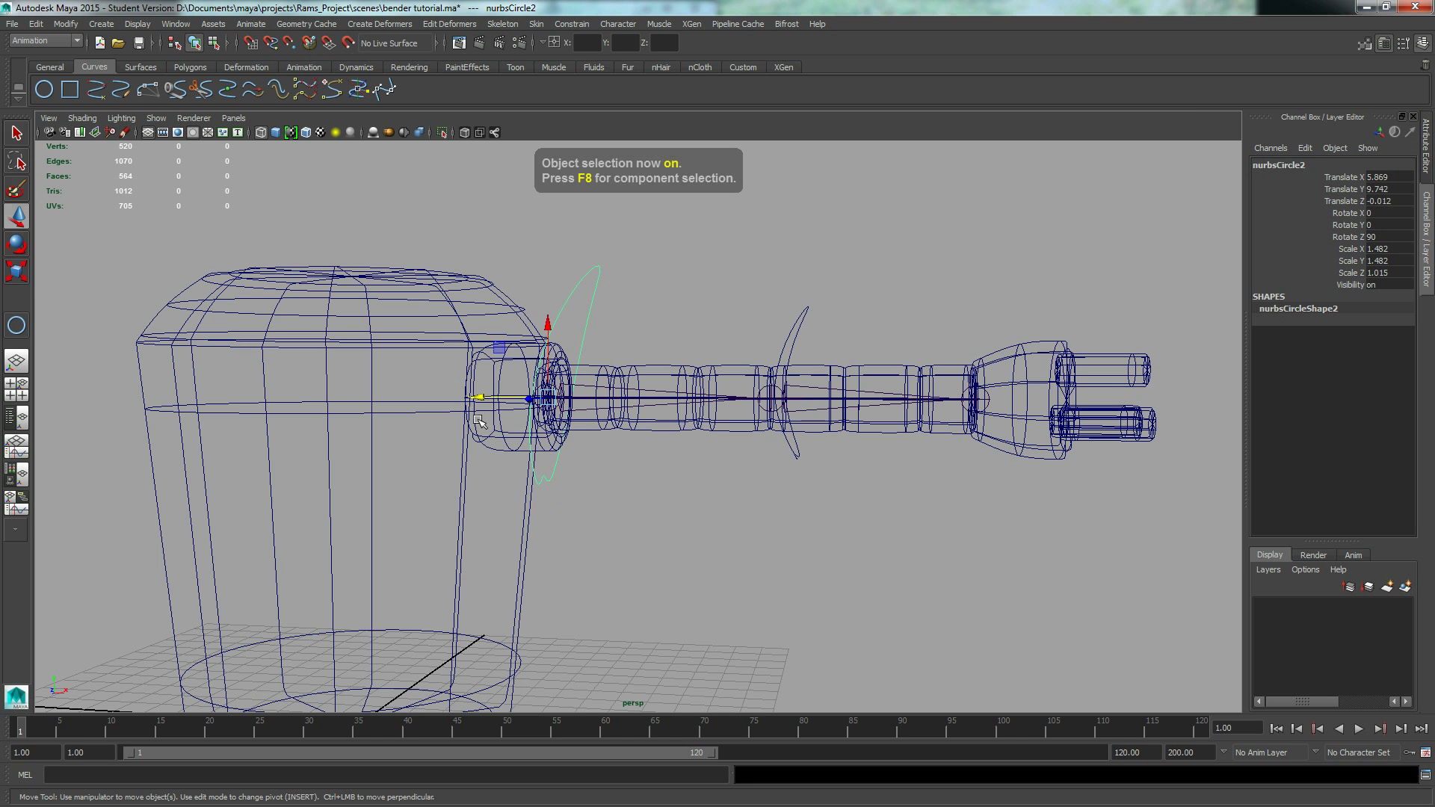
Step: Rename the shoulder control curve as Shoulder_CTRL
alt+drag(439, 416, 1099, 214)
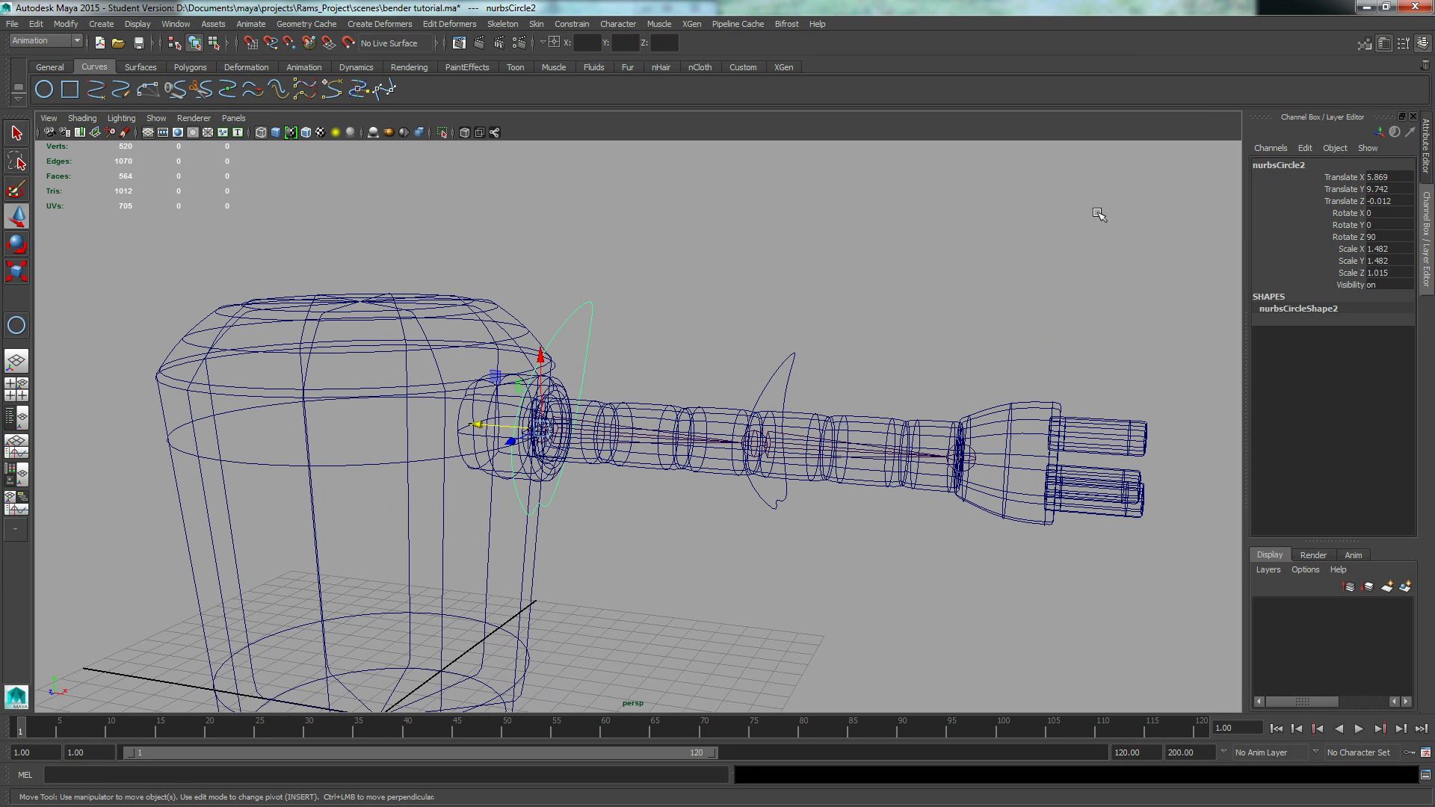
double_click(1263, 165)
text(s)
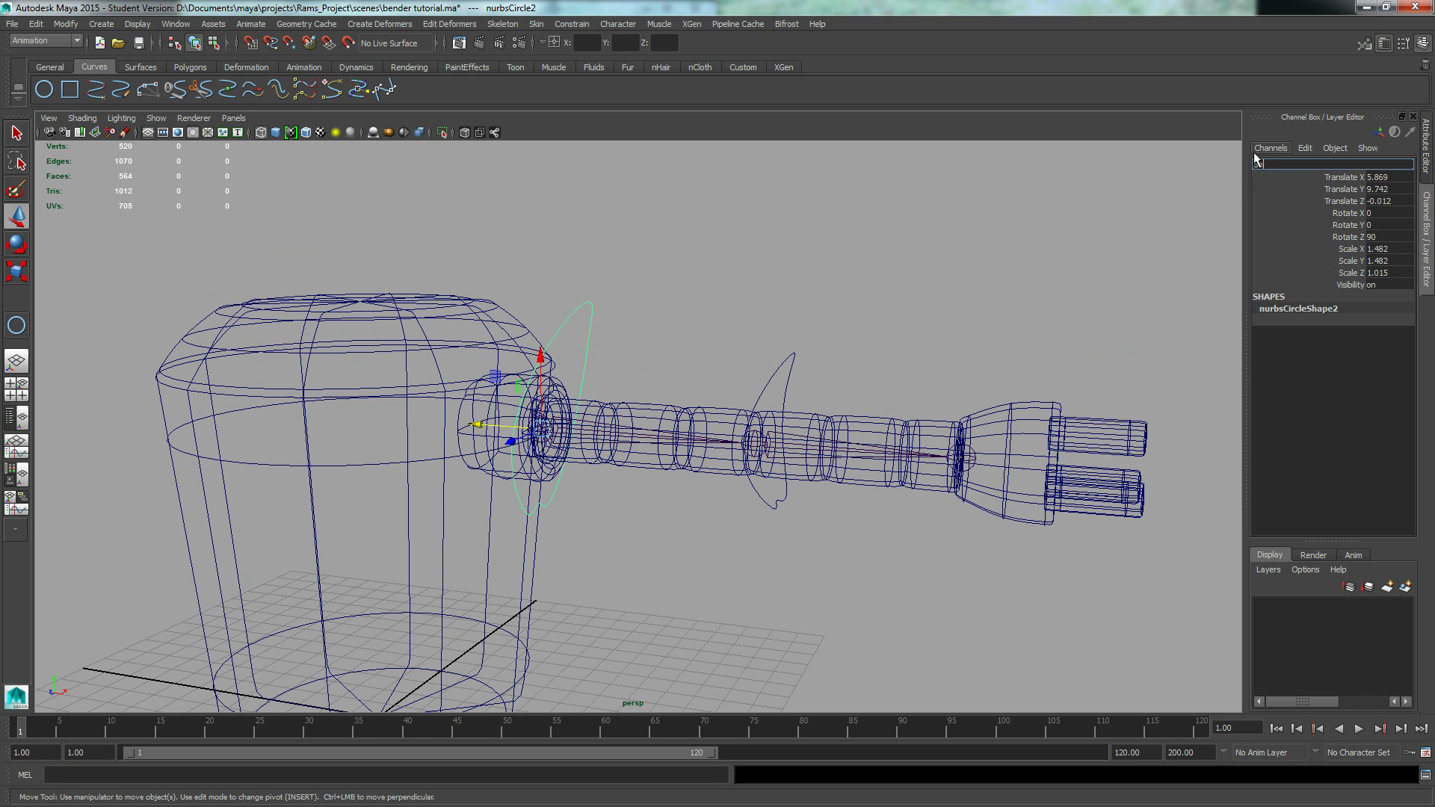
text(houlder_CTRL)
key(Return)
Step: Rename the control curve in the middle of the arm as Elbow_CTRL
drag(725, 284, 796, 377)
double_click(1267, 166)
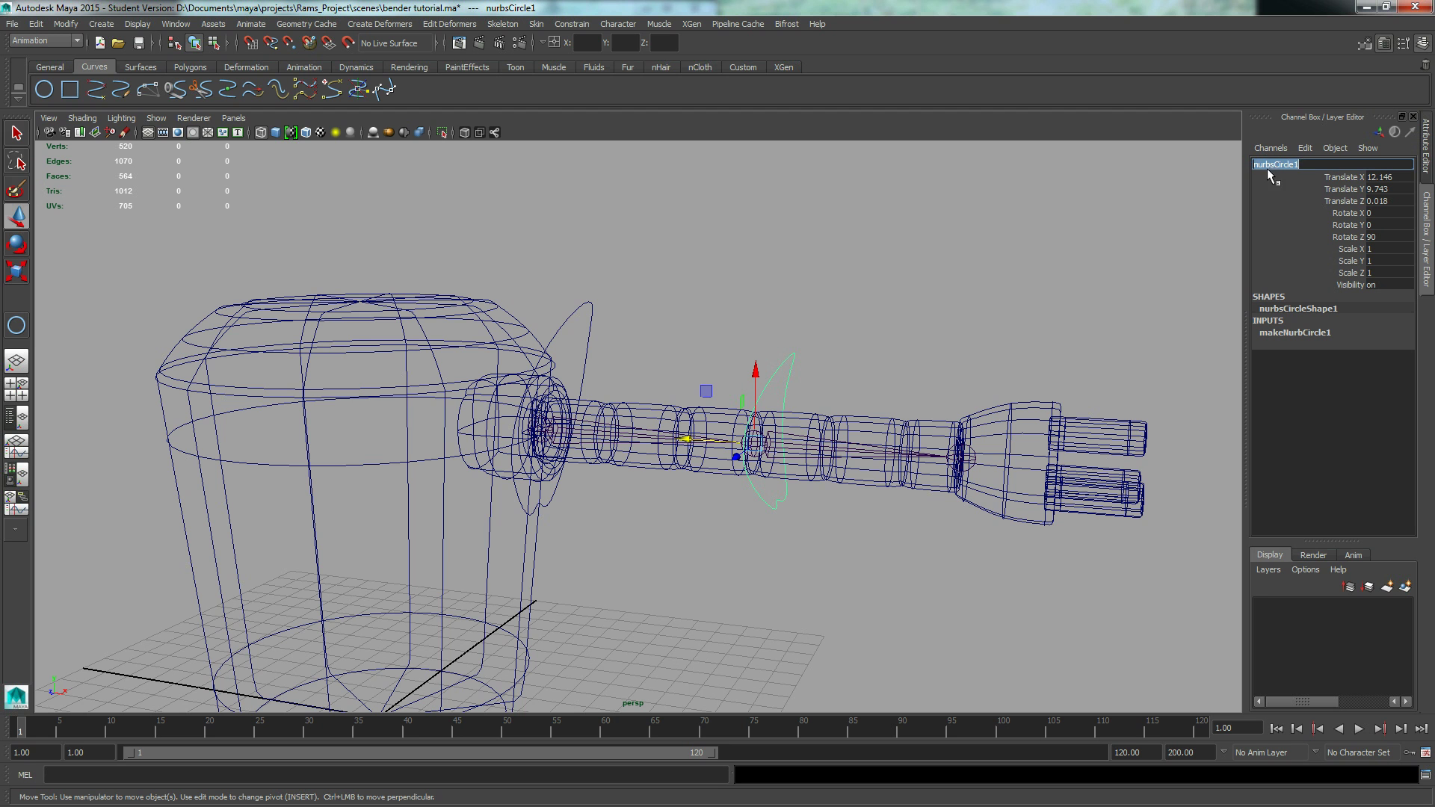
text(E)
key(Return)
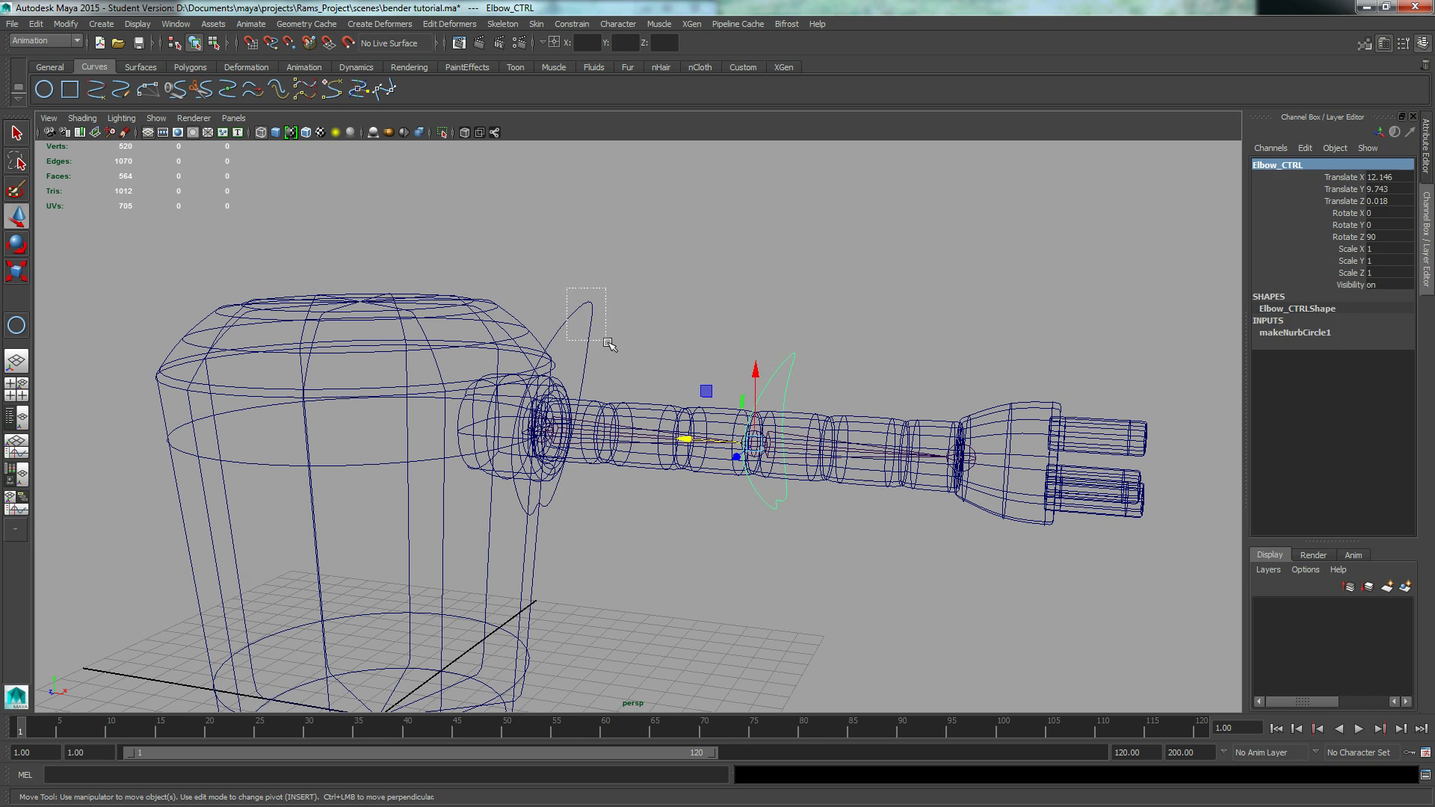
Step: Delete the construction history of the shoulder and elbow control curves together with the body geometry, and clear the selection
click(589, 327)
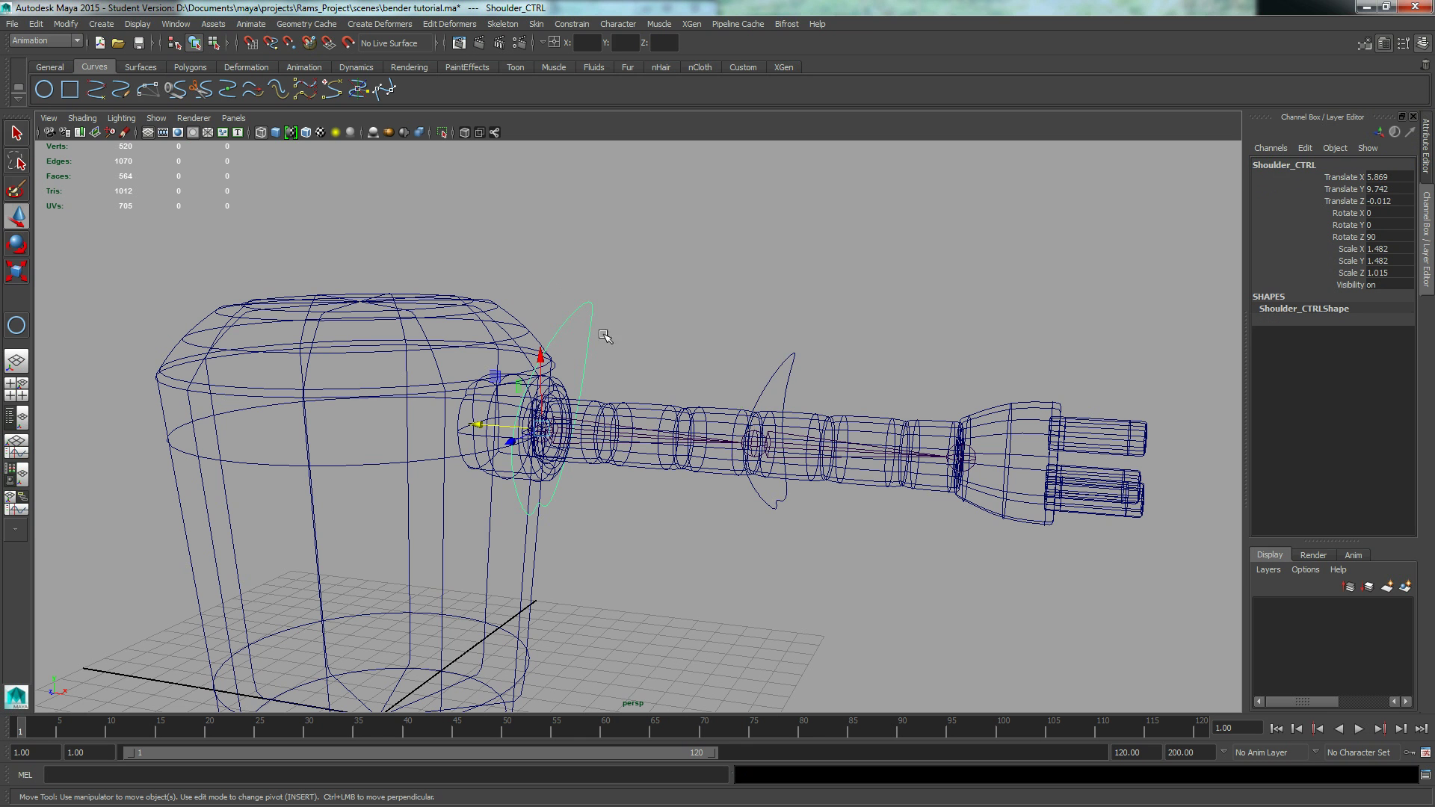
click(824, 369)
alt+drag(893, 364, 543, 320)
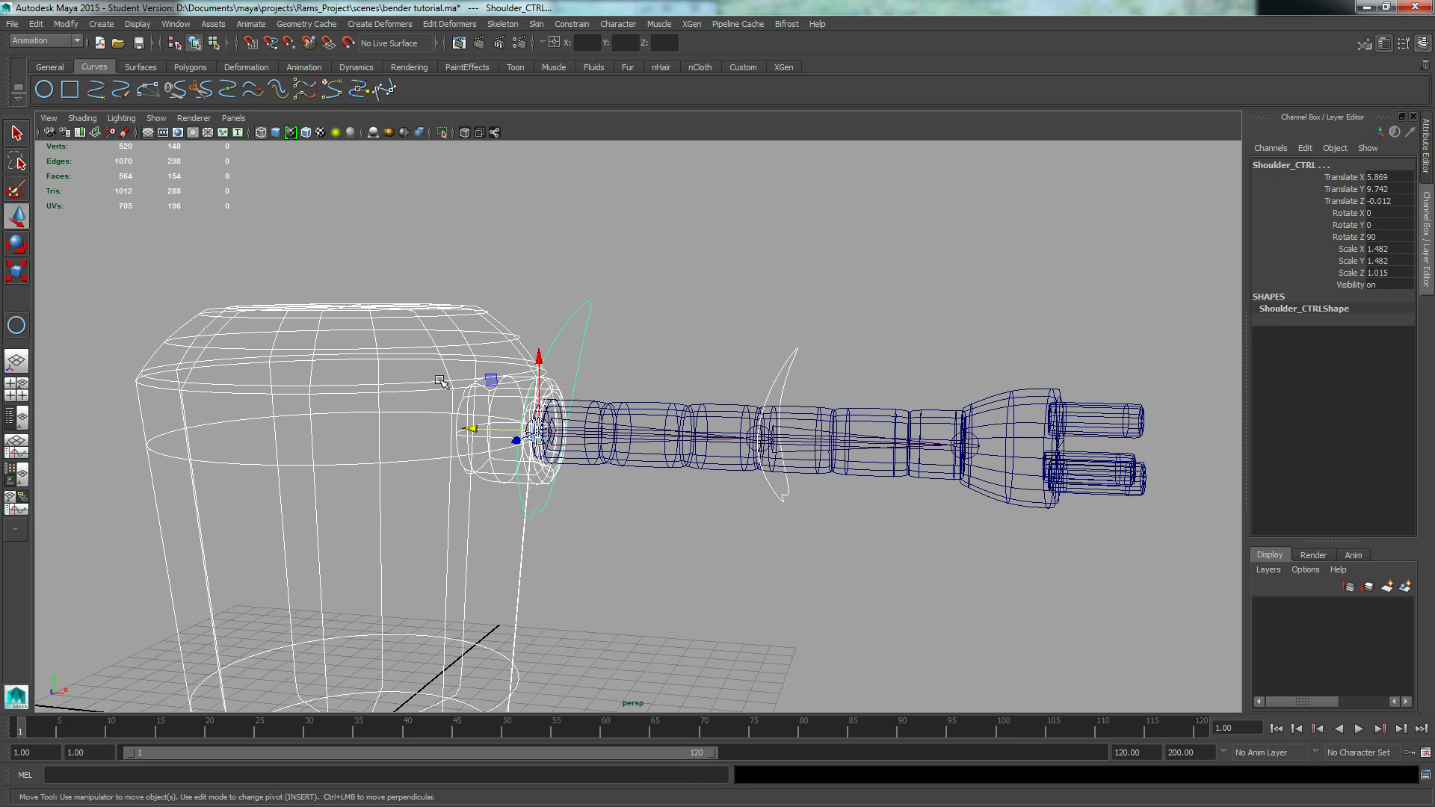
click(36, 24)
mouse_move(81, 181)
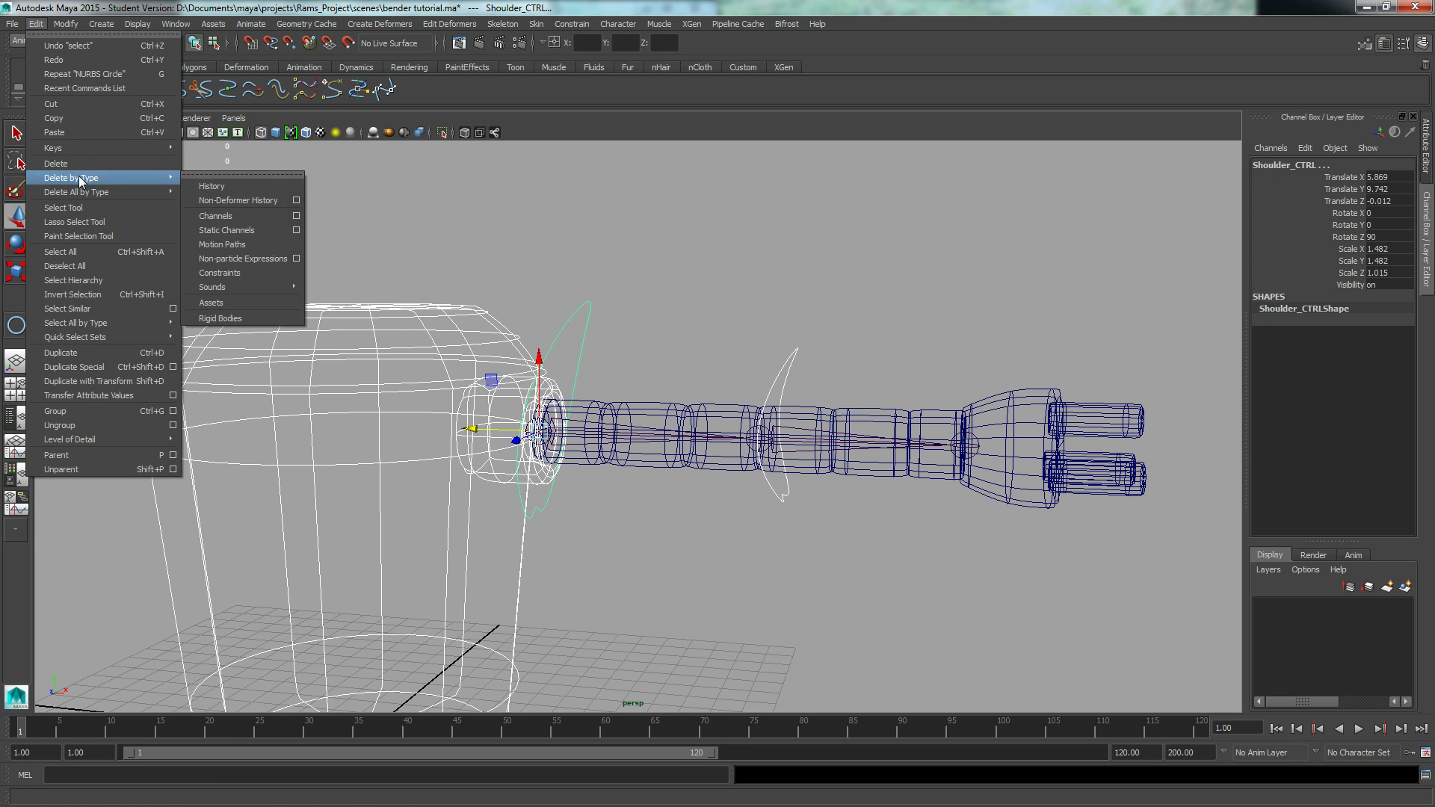
click(236, 187)
click(721, 275)
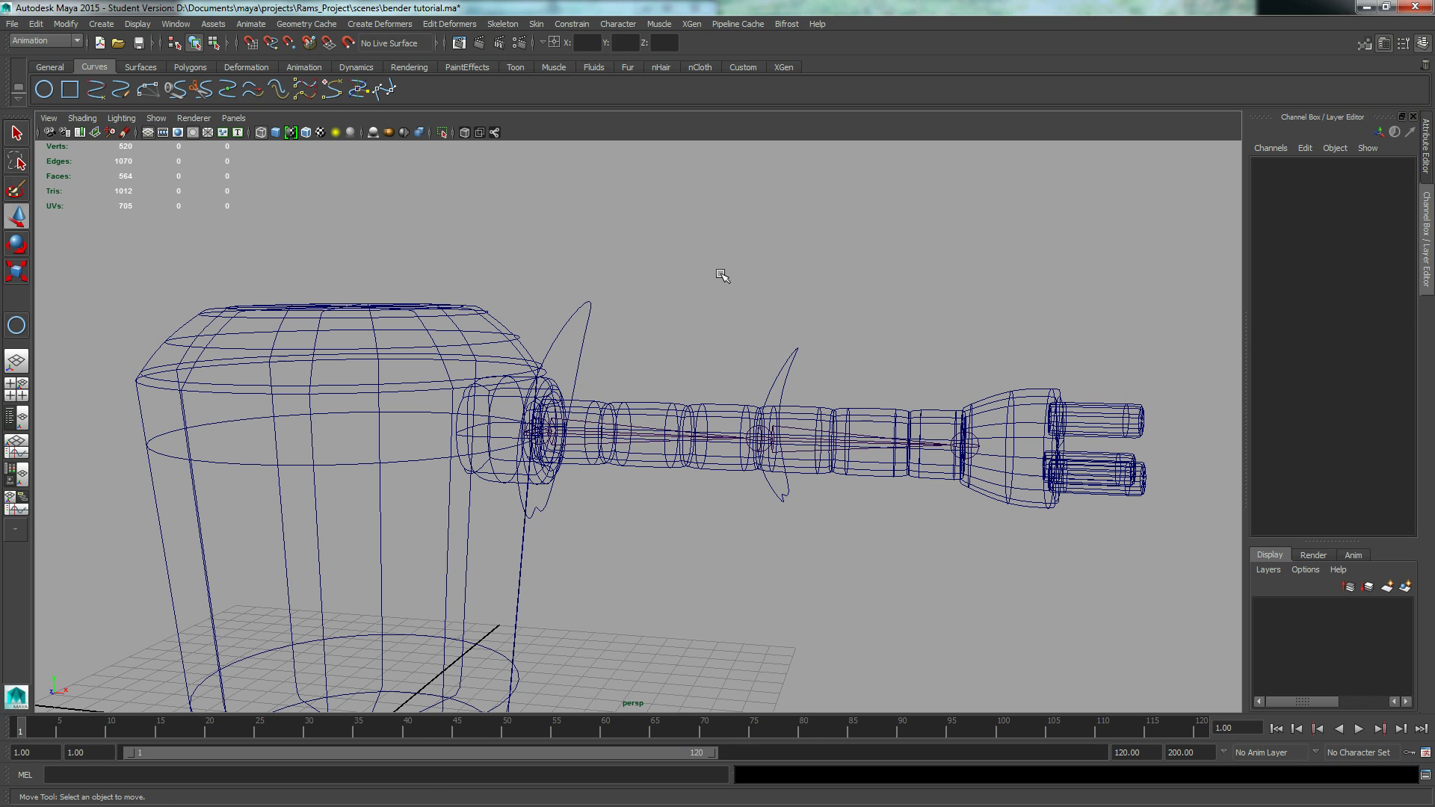
Step: Freeze the transformations of the elbow and shoulder control curves together
drag(737, 285, 819, 367)
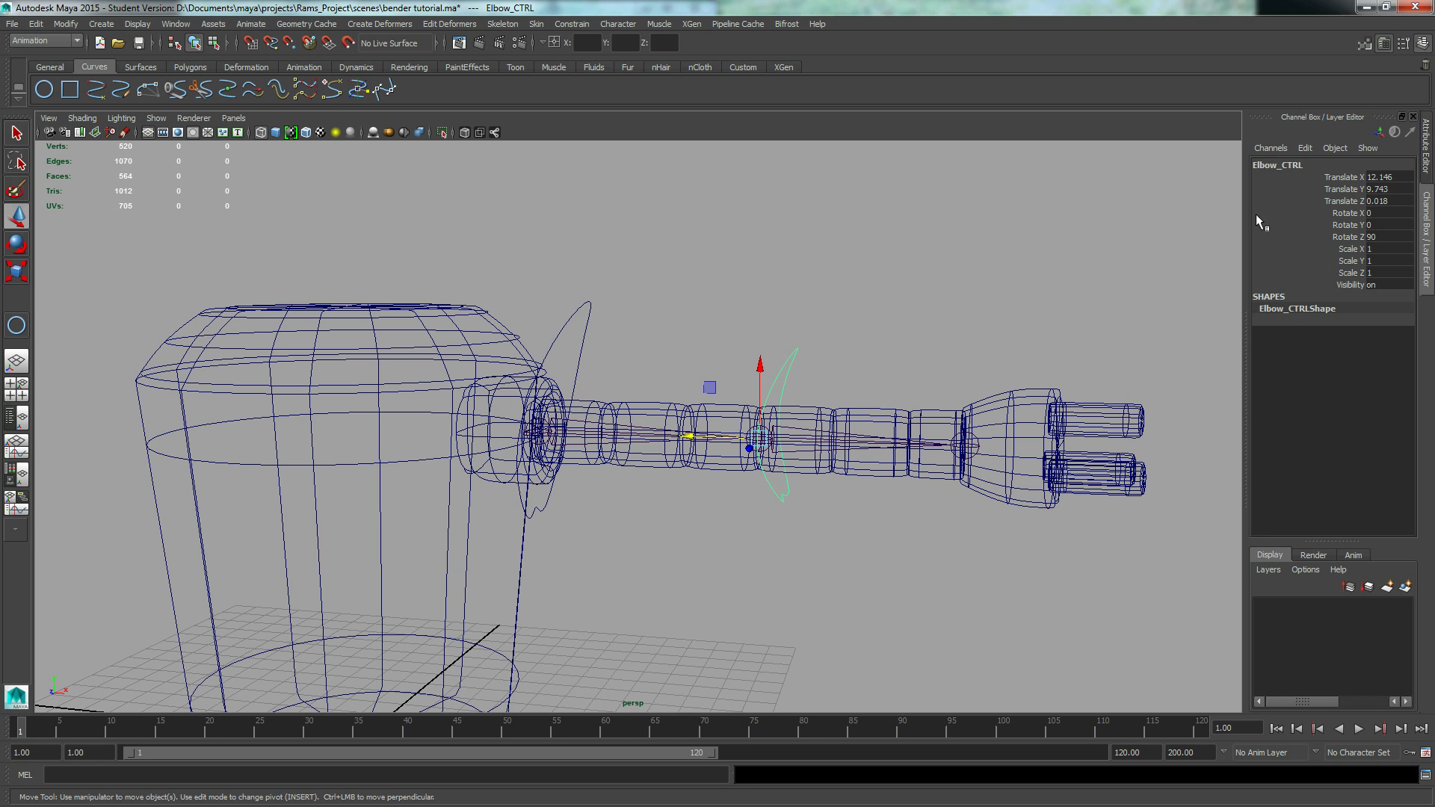
alt+drag(719, 319, 733, 317)
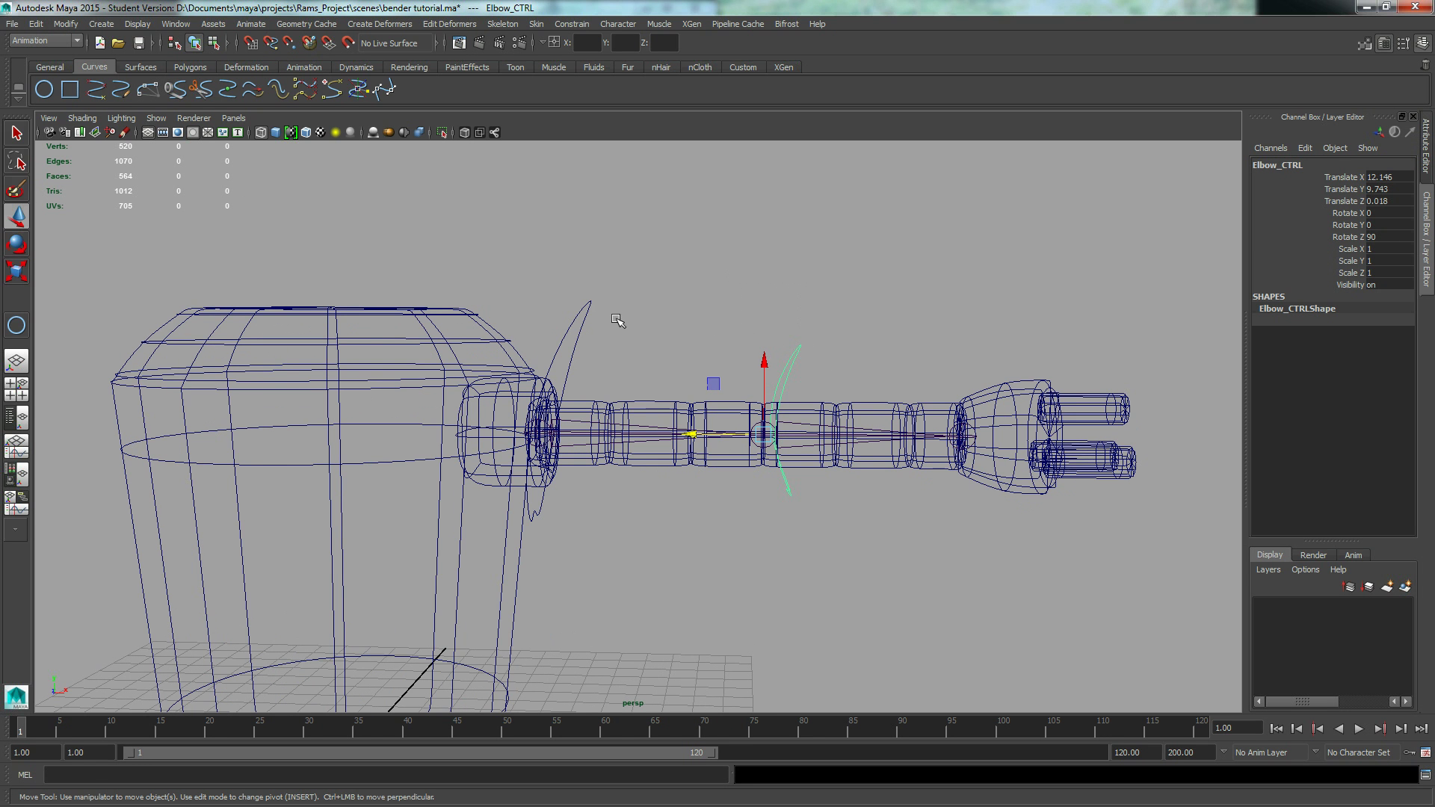
drag(589, 333, 596, 337)
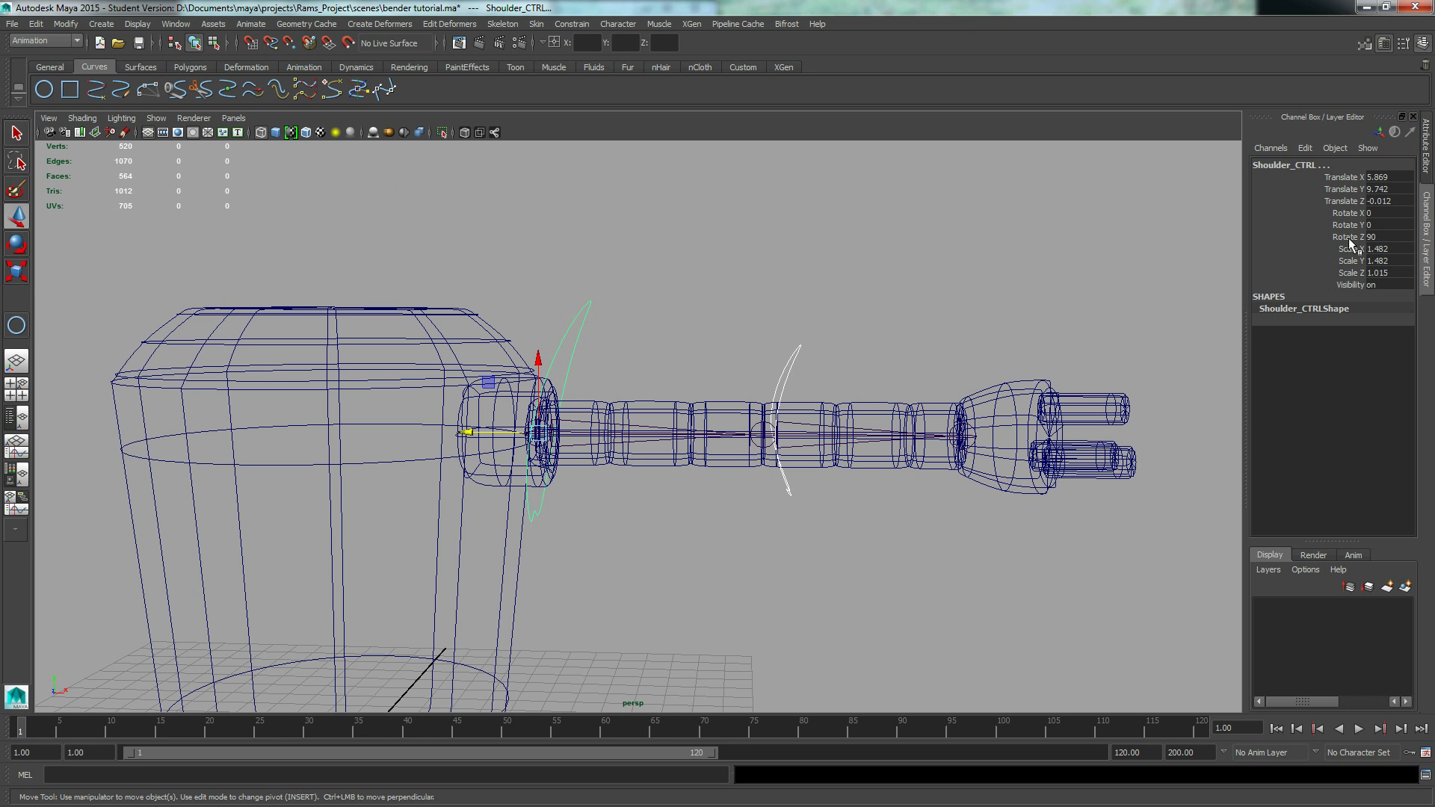
click(66, 23)
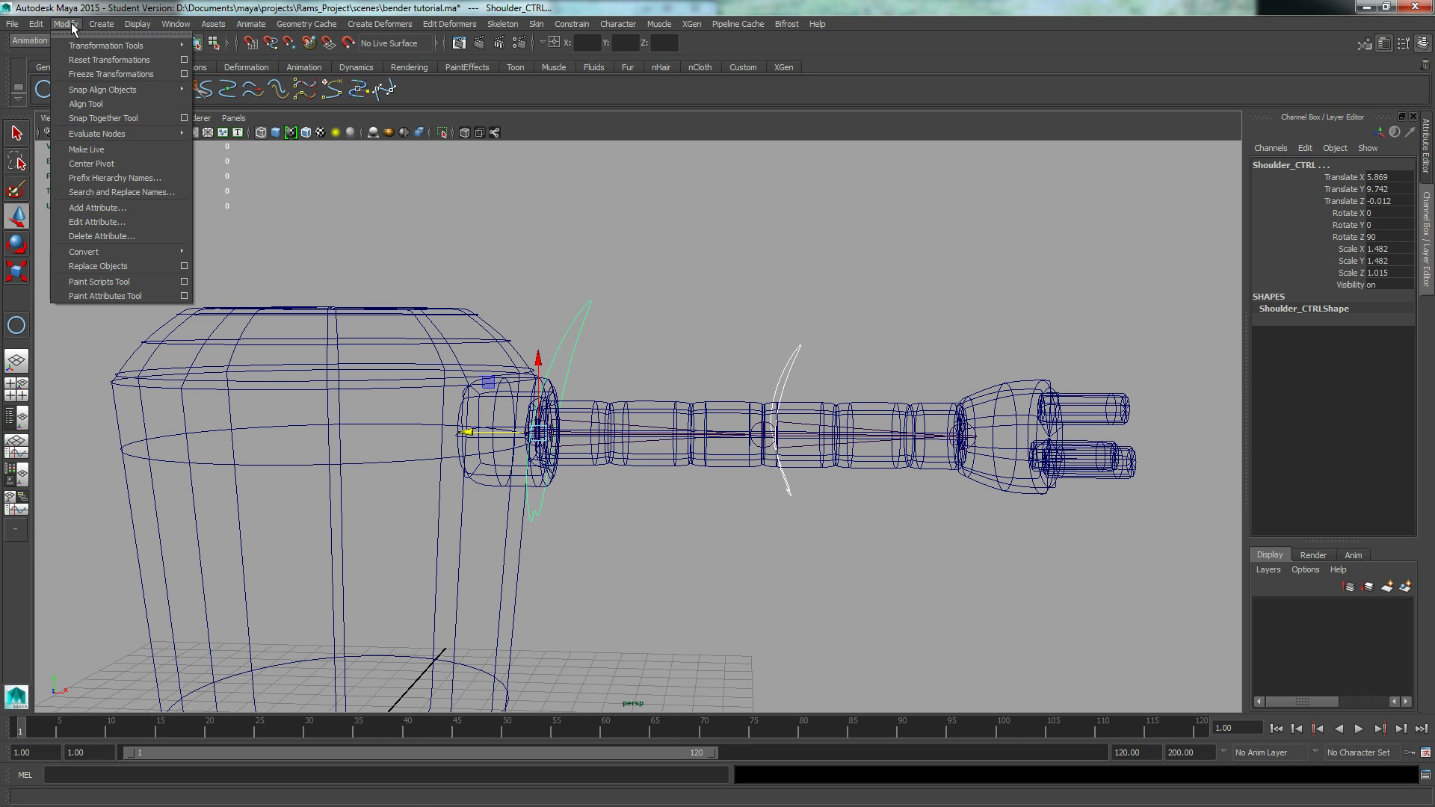
click(90, 72)
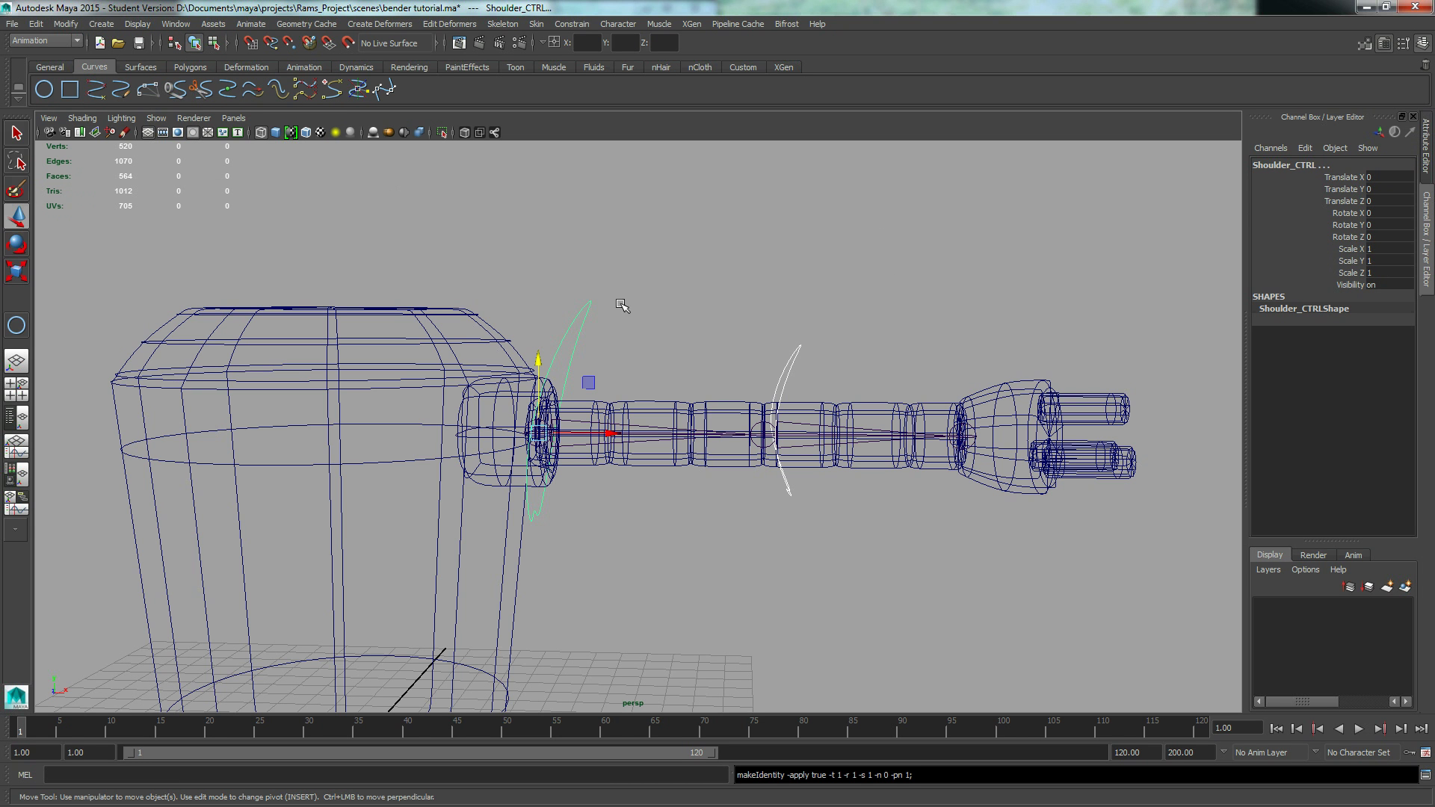
Step: Examine the frozen control curves' channel values and the elbow control's pivot against its joint from several angles
click(797, 349)
drag(617, 258, 538, 321)
drag(786, 338, 686, 352)
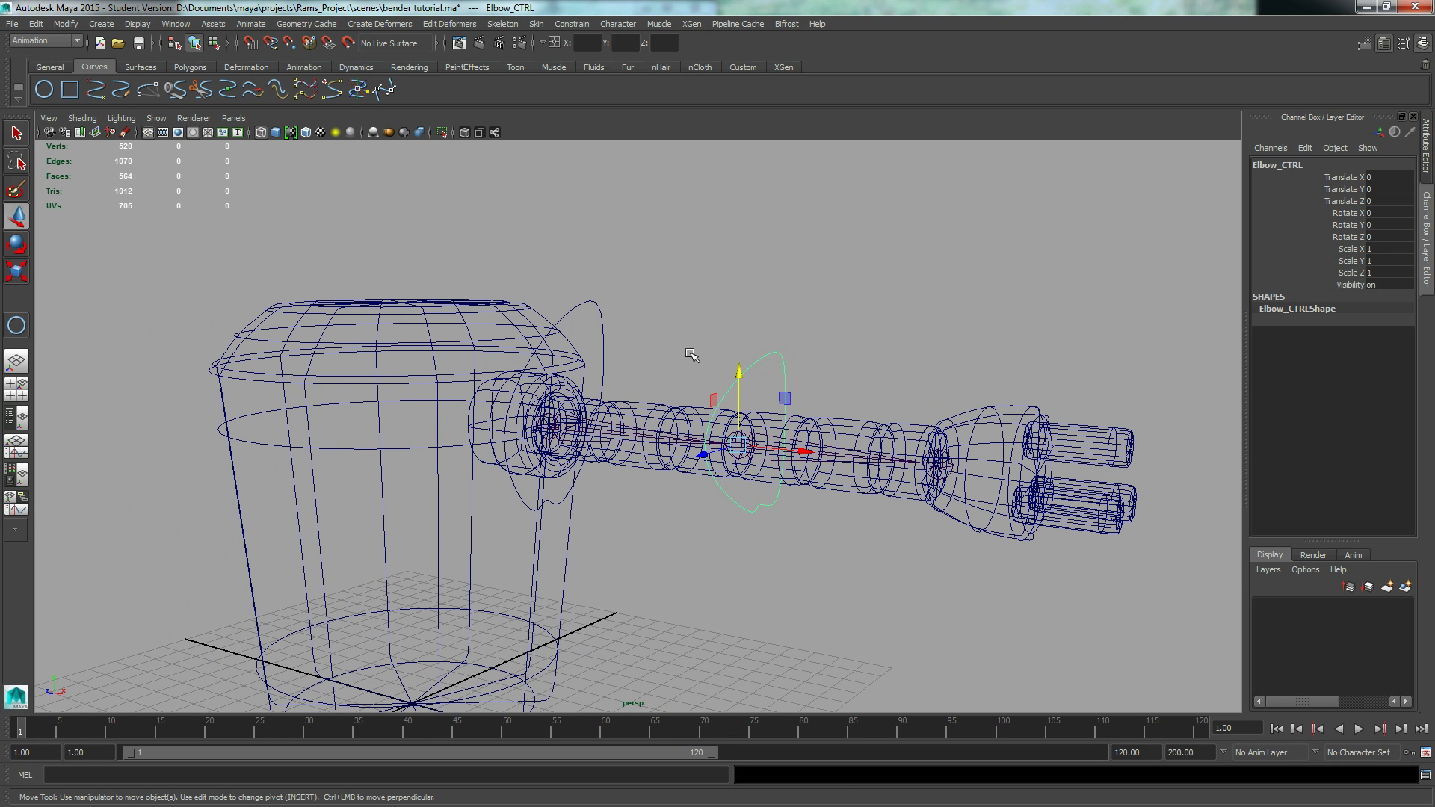
alt+right_drag(577, 464, 767, 477)
alt+drag(705, 474, 808, 345)
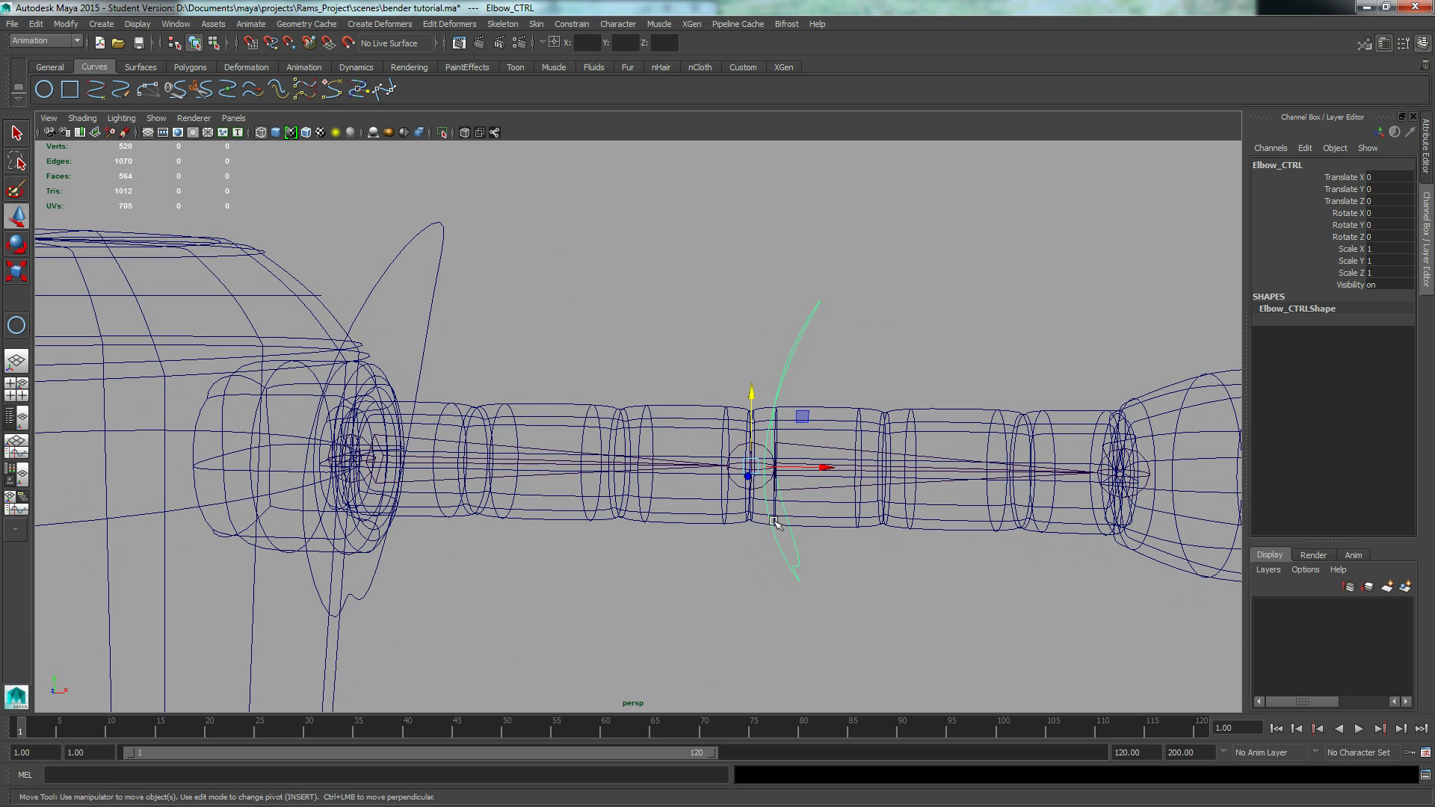
alt+right_drag(776, 394, 675, 453)
alt+drag(675, 454, 610, 474)
alt+right_drag(680, 465, 491, 458)
alt+drag(490, 459, 708, 470)
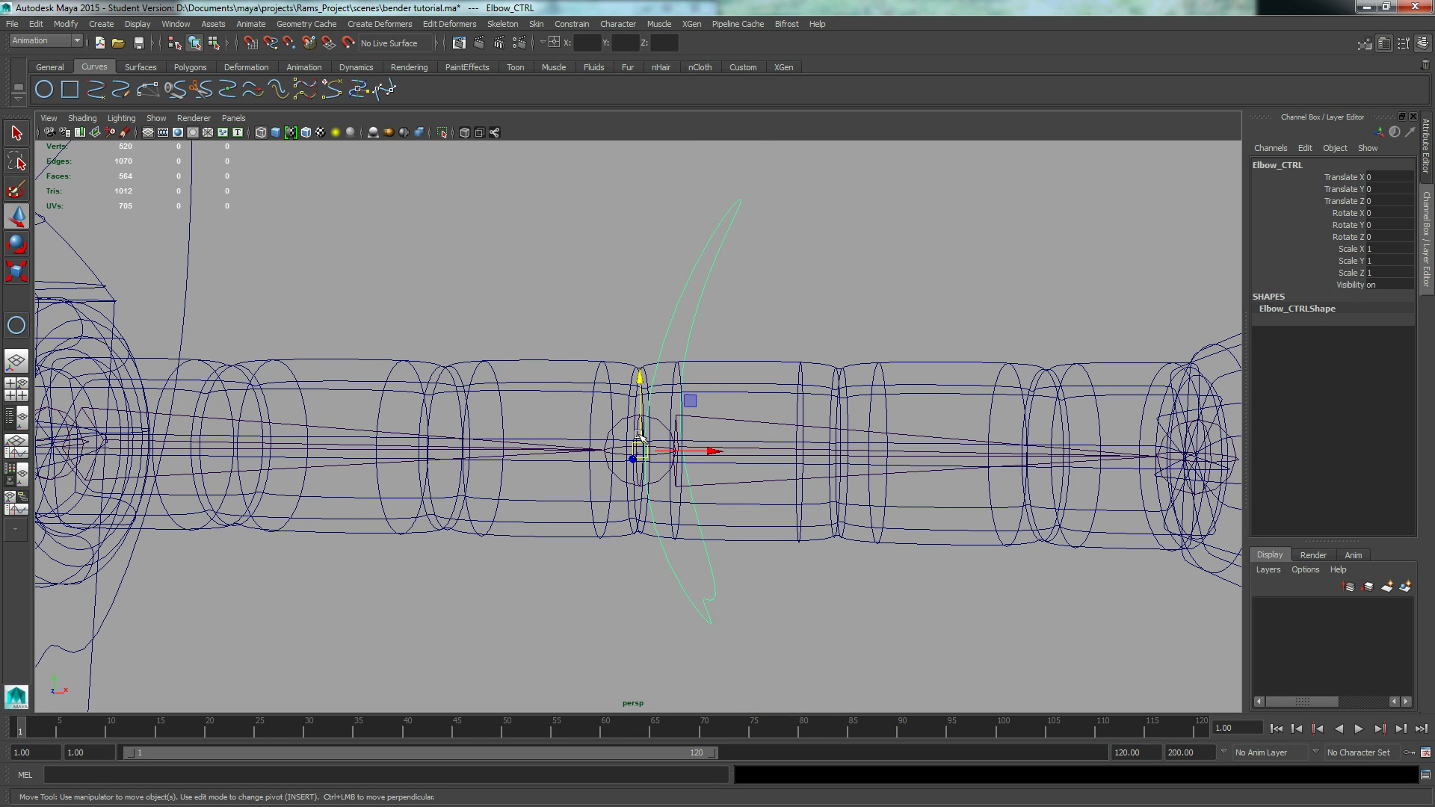
alt+drag(787, 388, 712, 378)
alt+right_drag(711, 379, 427, 345)
alt+drag(528, 338, 519, 344)
alt+middle_drag(525, 347, 547, 321)
alt+drag(628, 325, 586, 322)
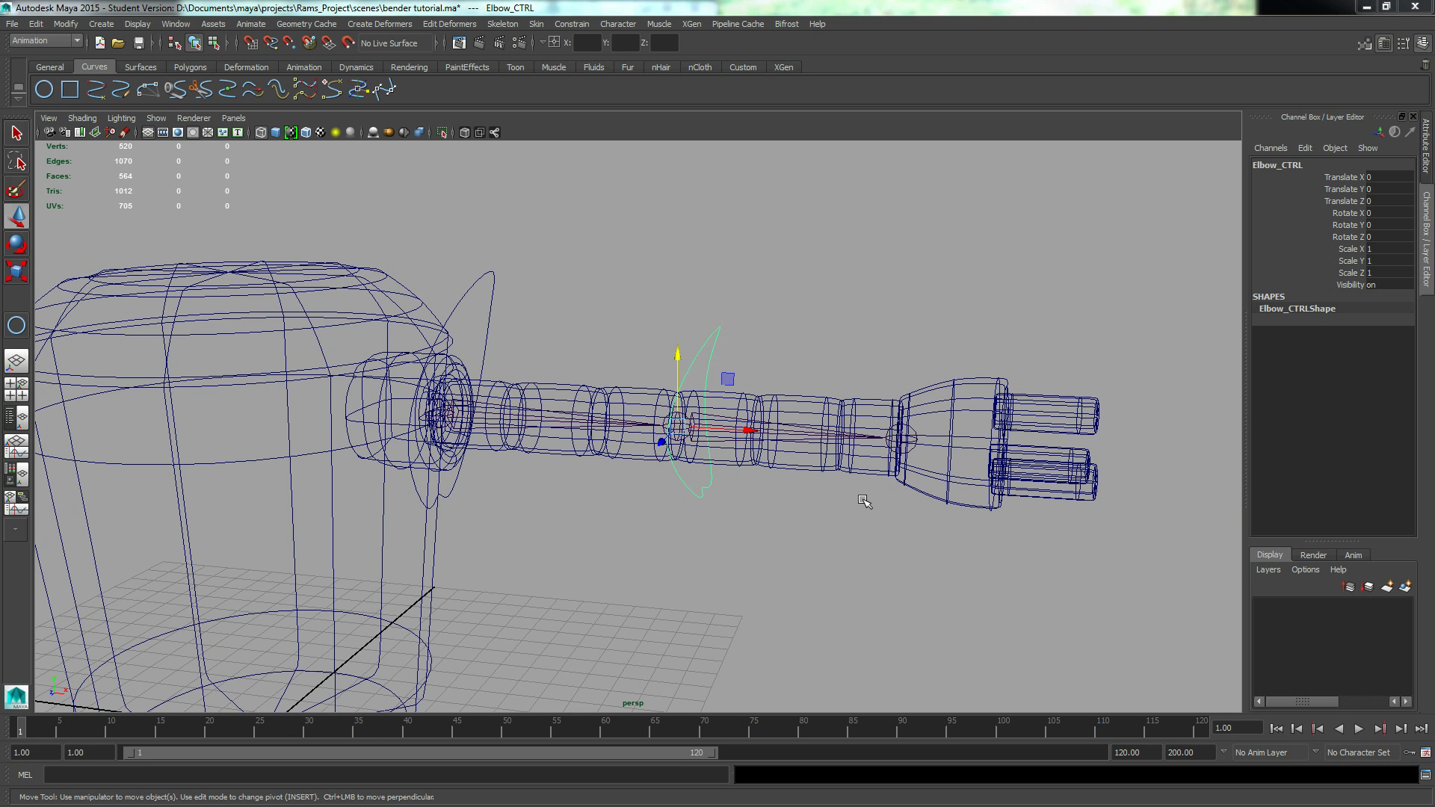
alt+middle_drag(677, 427, 583, 401)
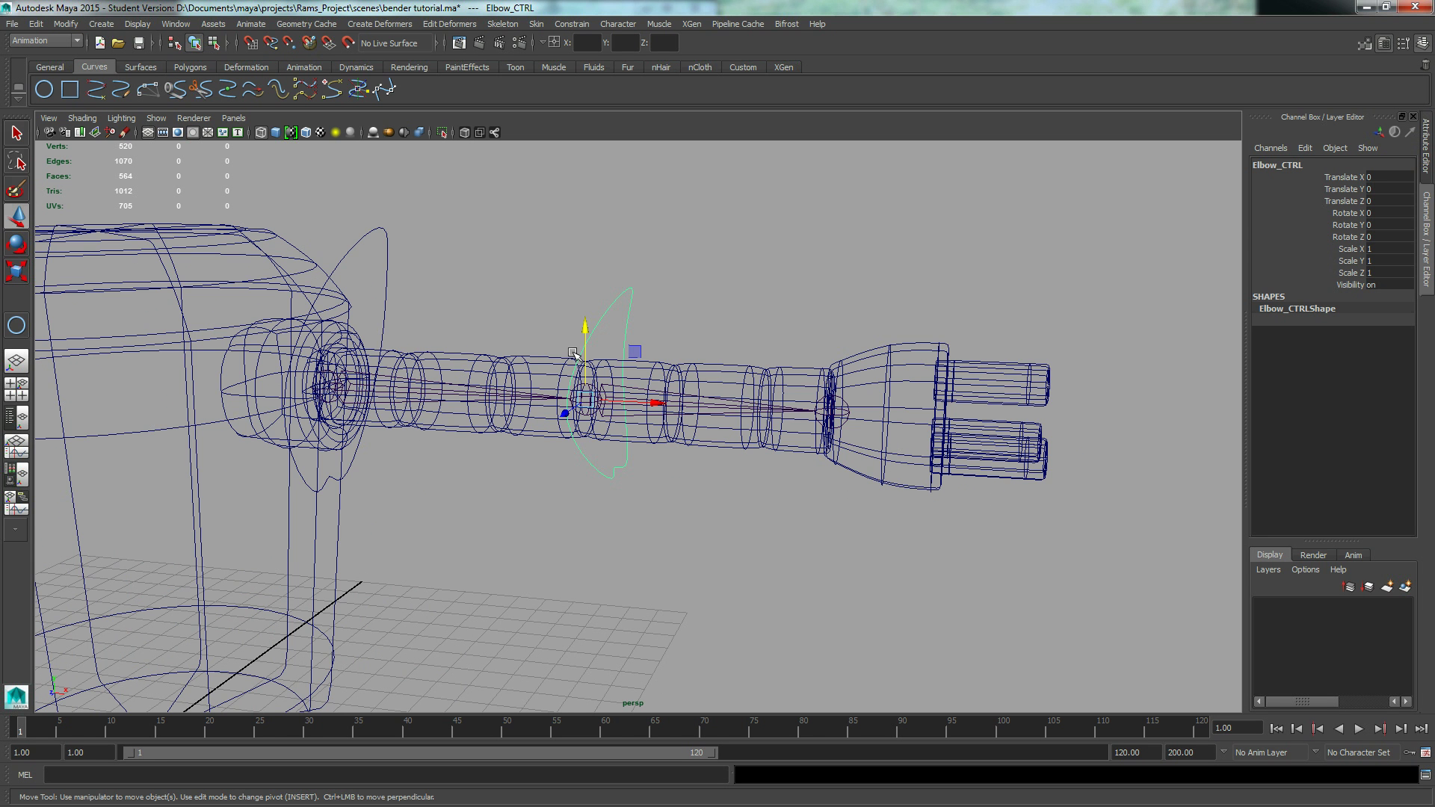
alt+drag(497, 467, 504, 426)
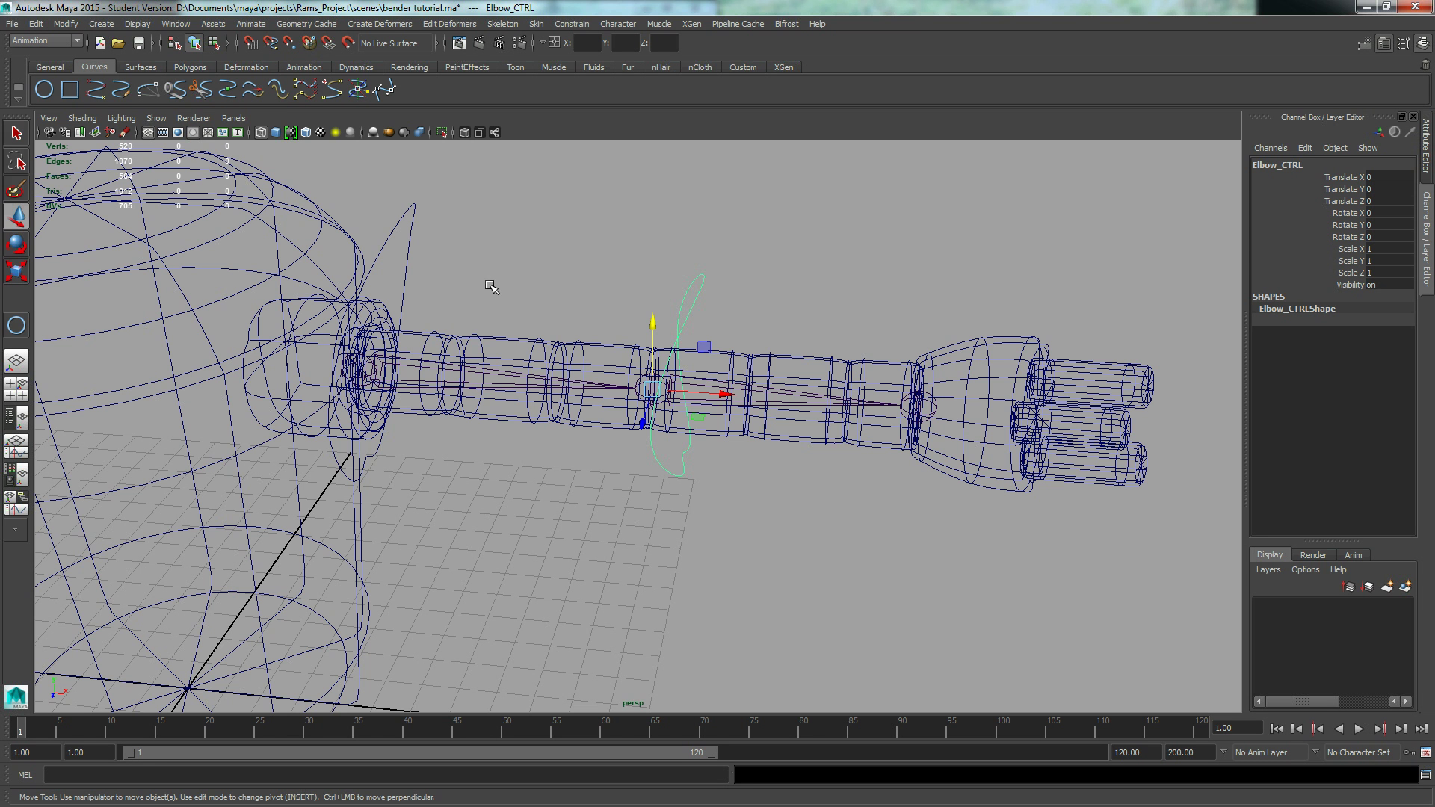
alt+drag(492, 281, 496, 231)
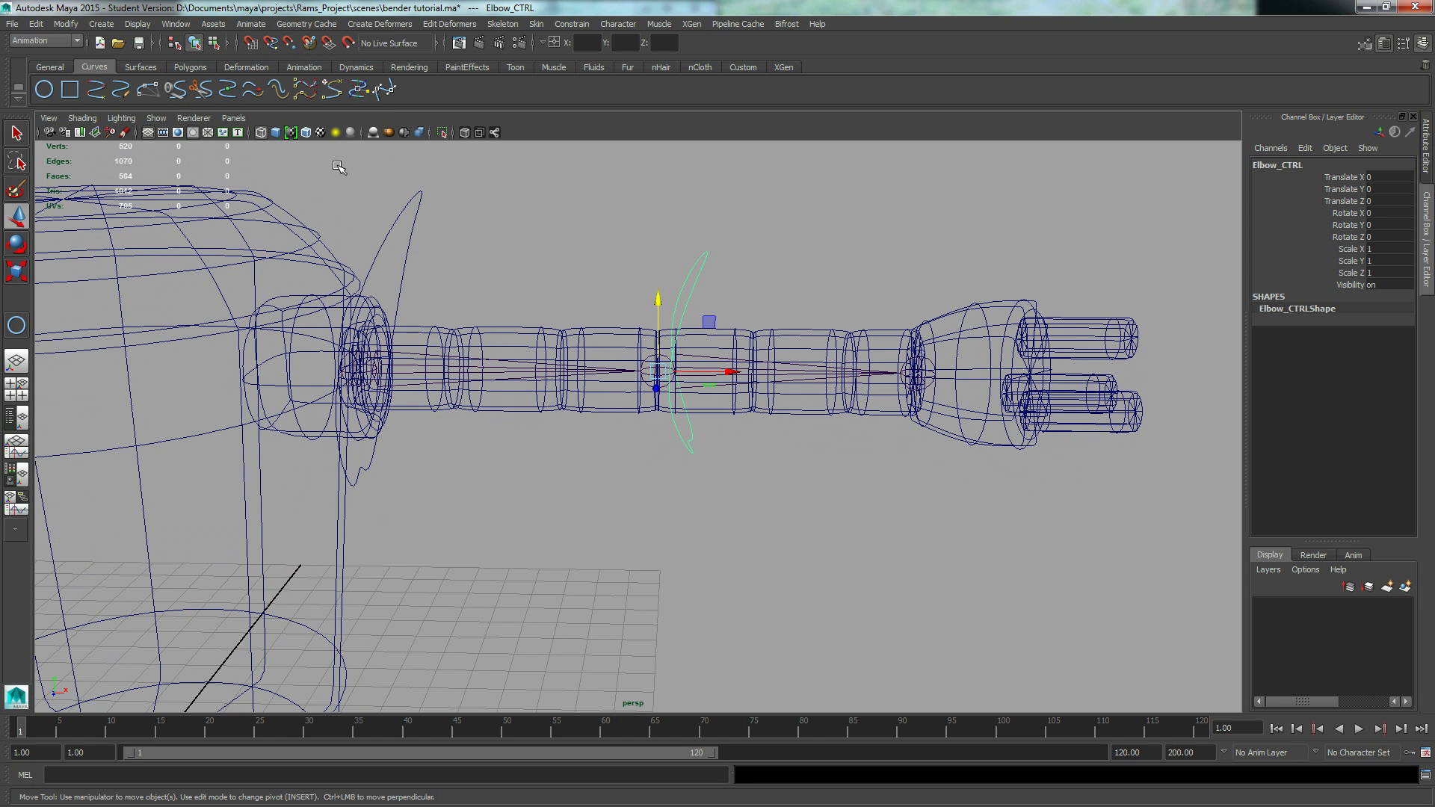
click(36, 24)
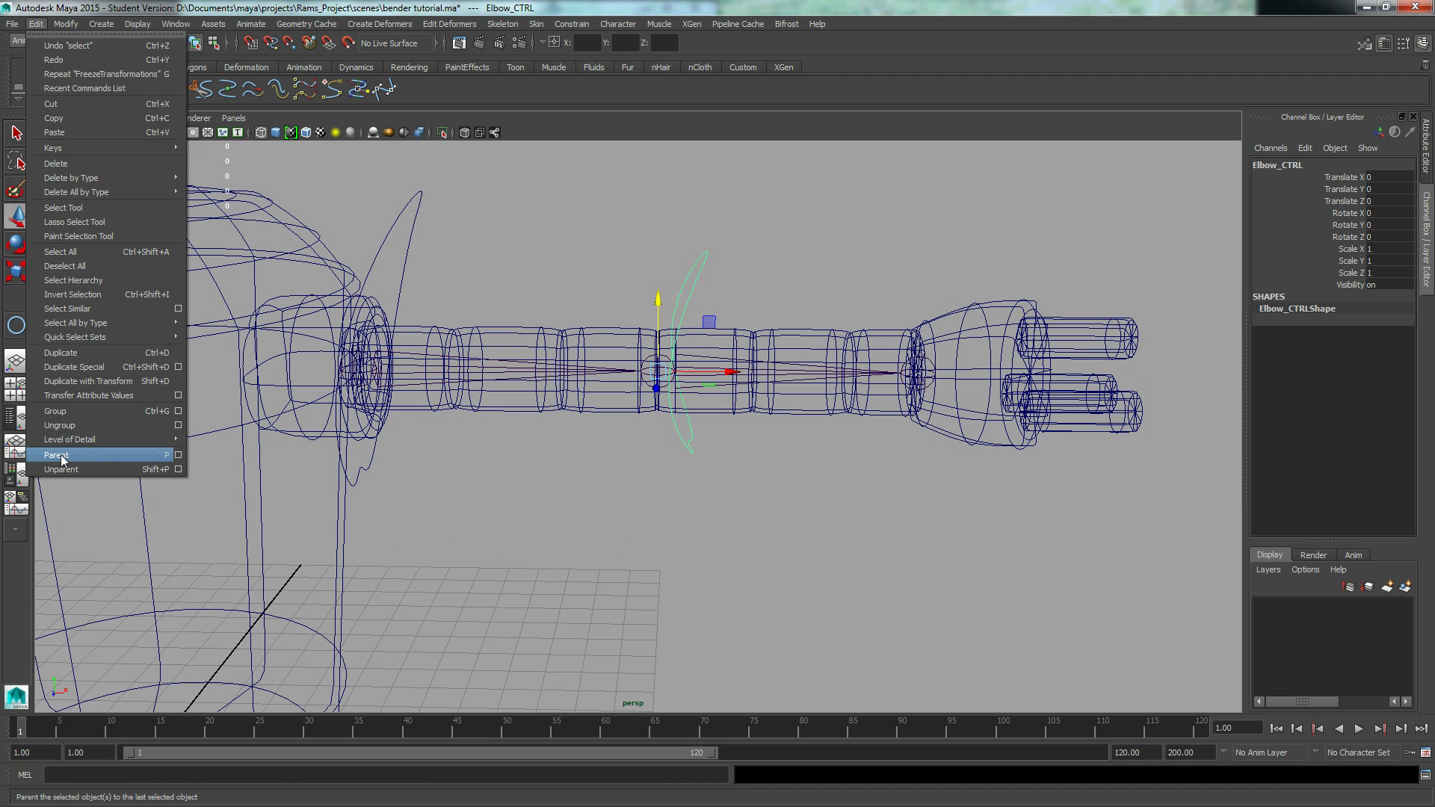
click(36, 24)
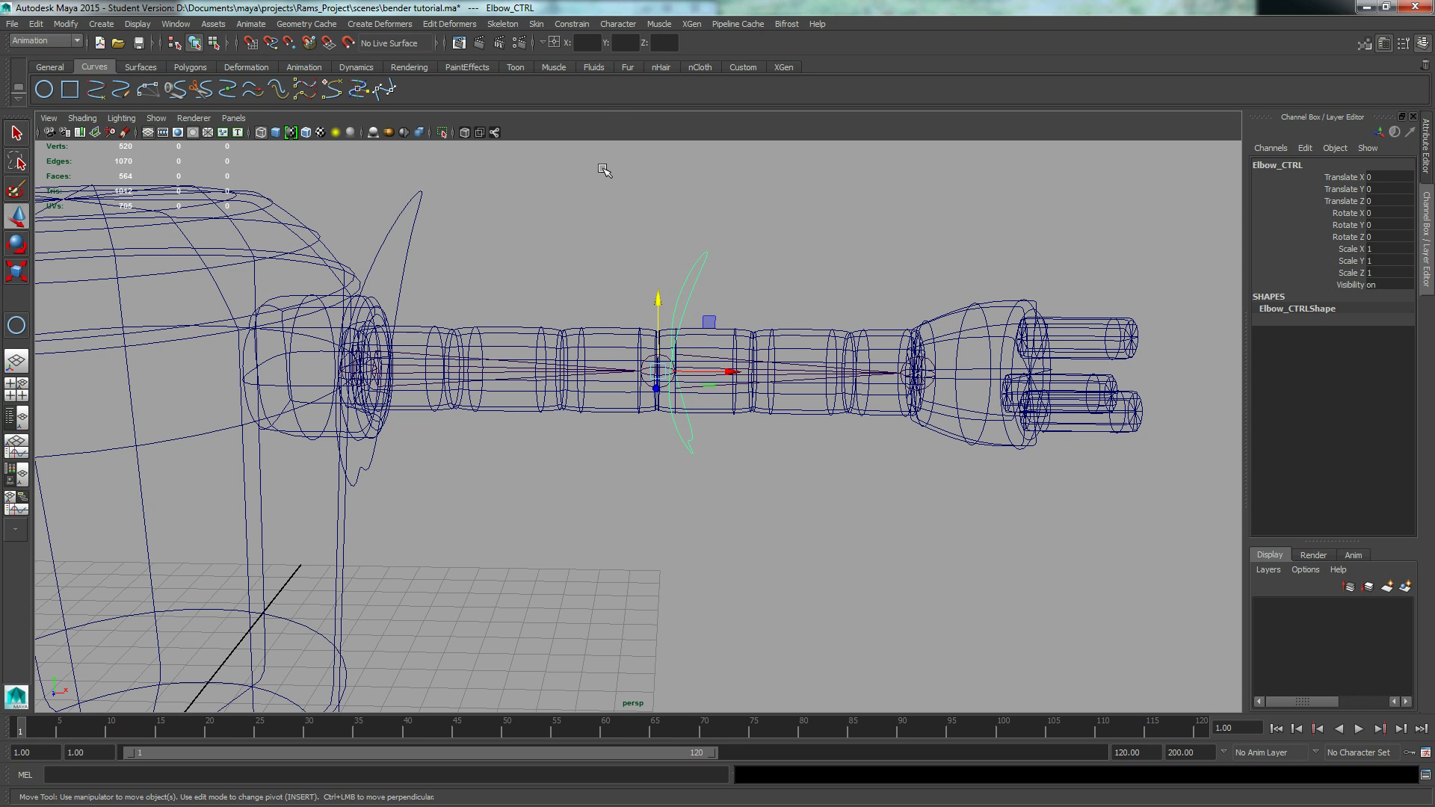
click(591, 26)
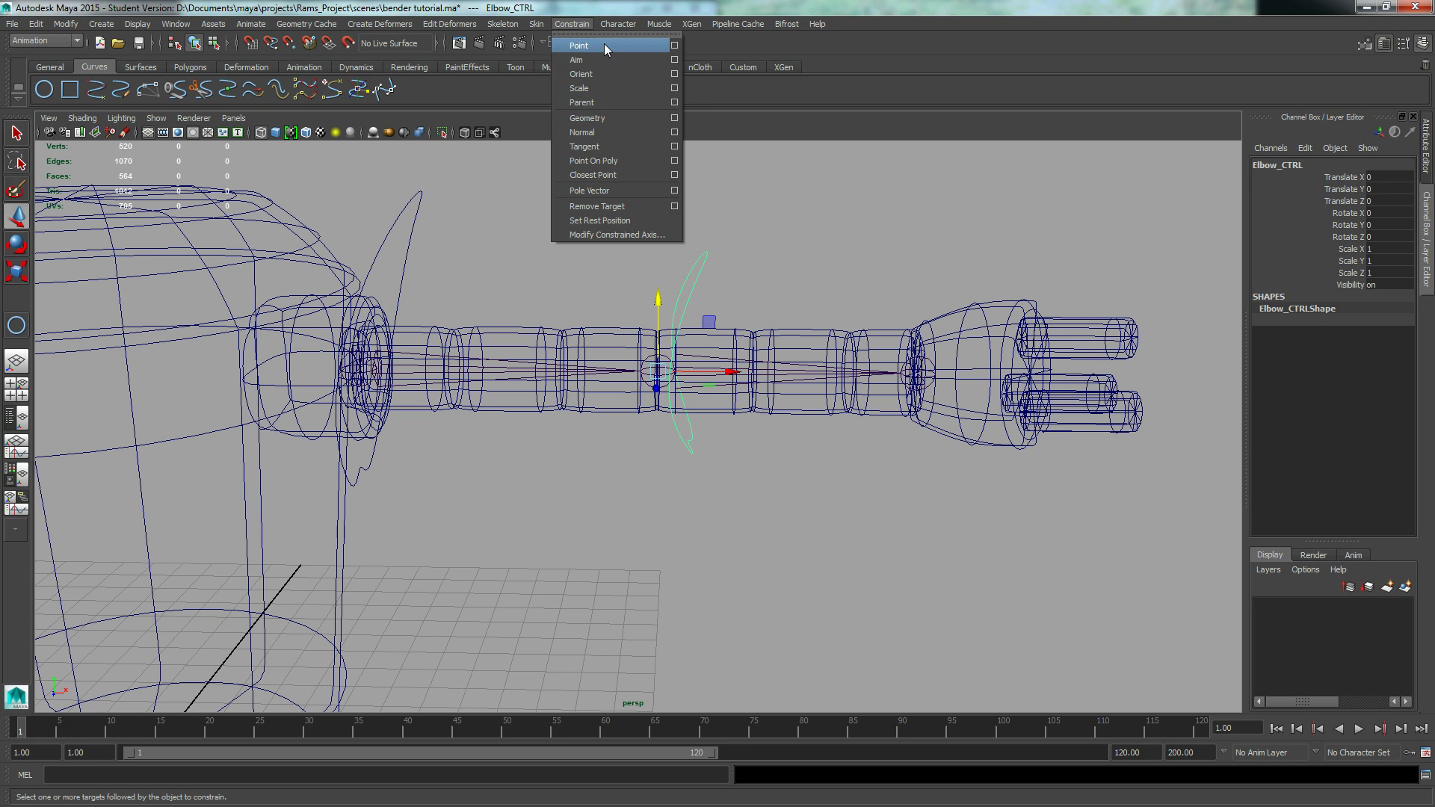
click(554, 26)
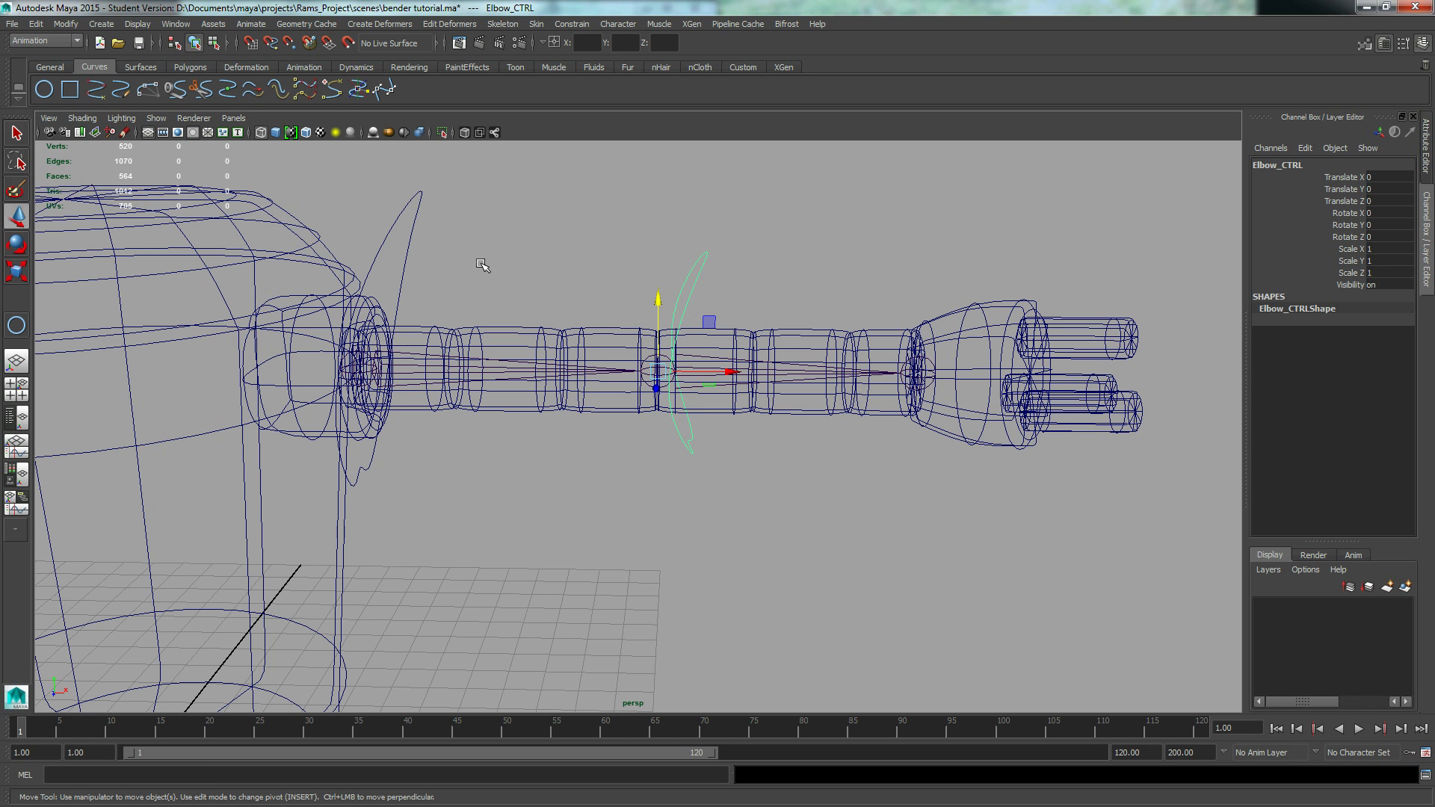
click(606, 273)
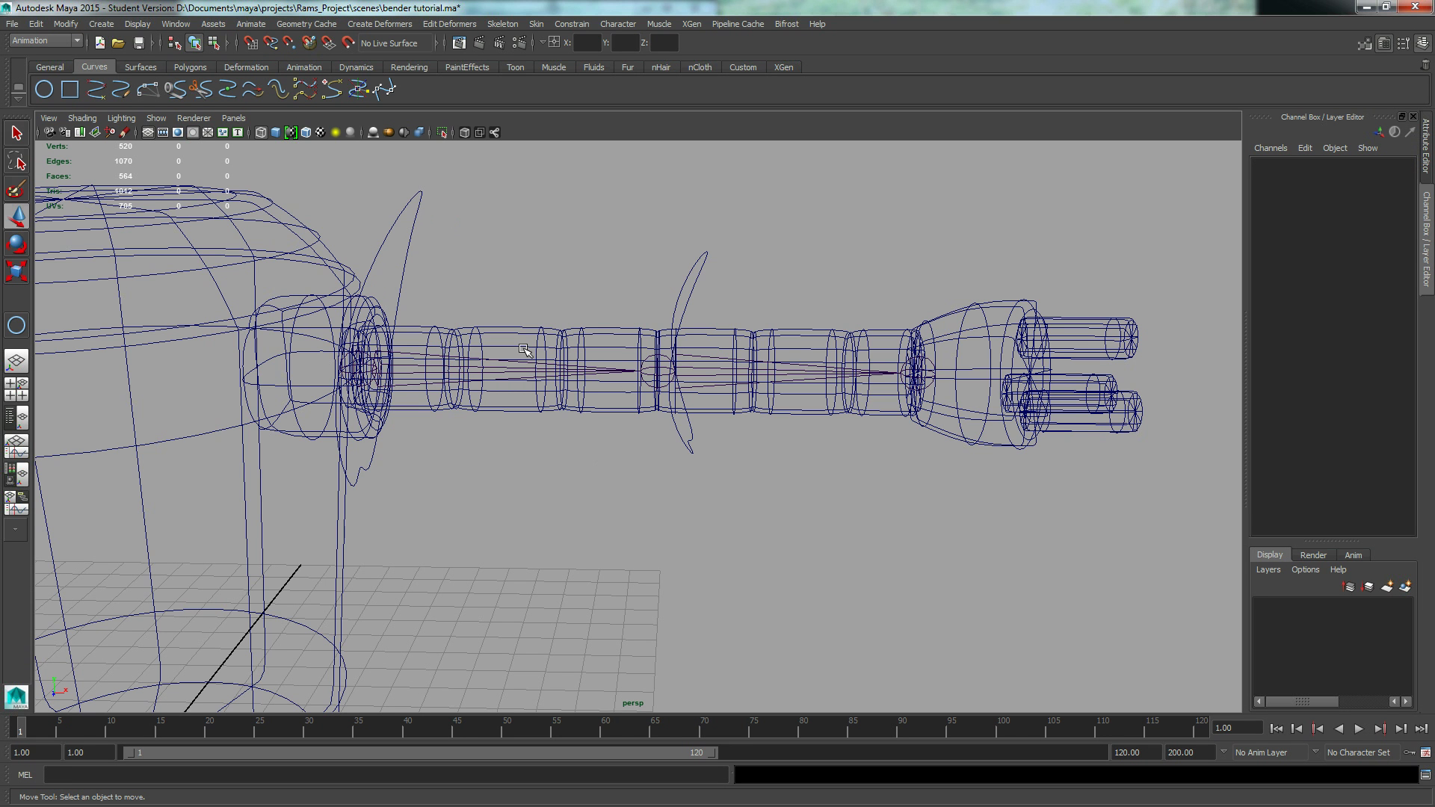
alt+drag(590, 330, 641, 323)
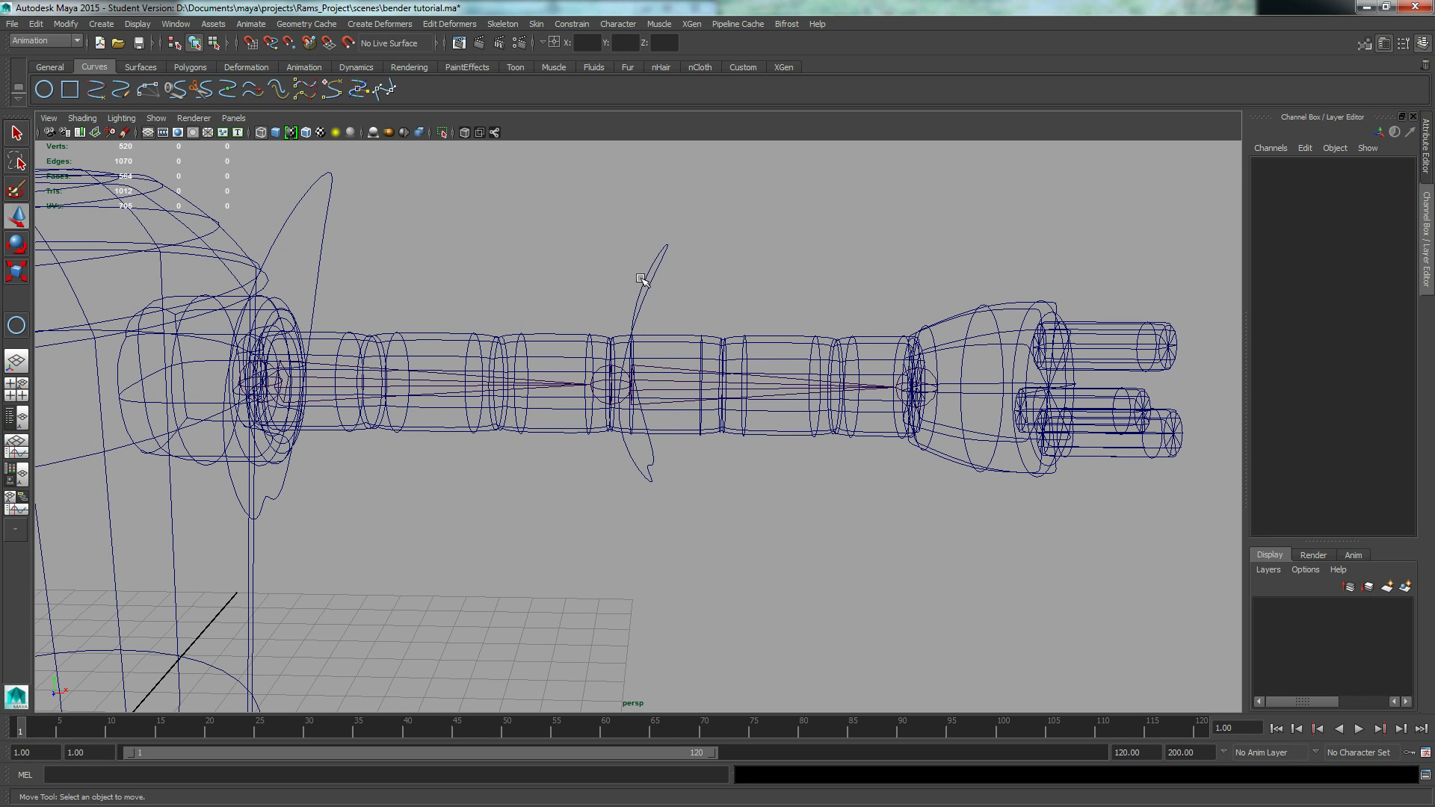
Step: Test-rotate the elbow control curve and the elbow joint in turn, undoing each rotation
click(657, 290)
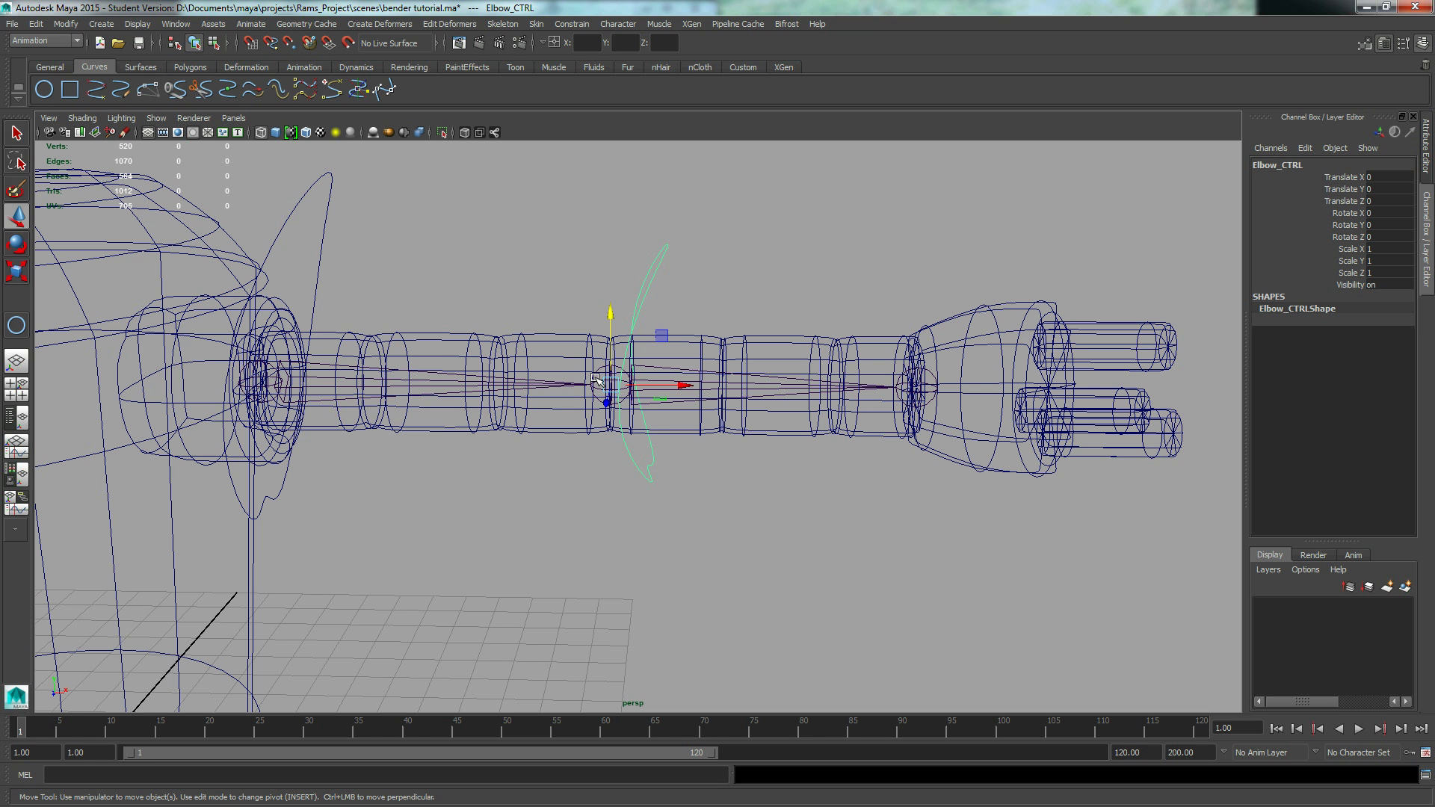
alt+drag(596, 379, 625, 378)
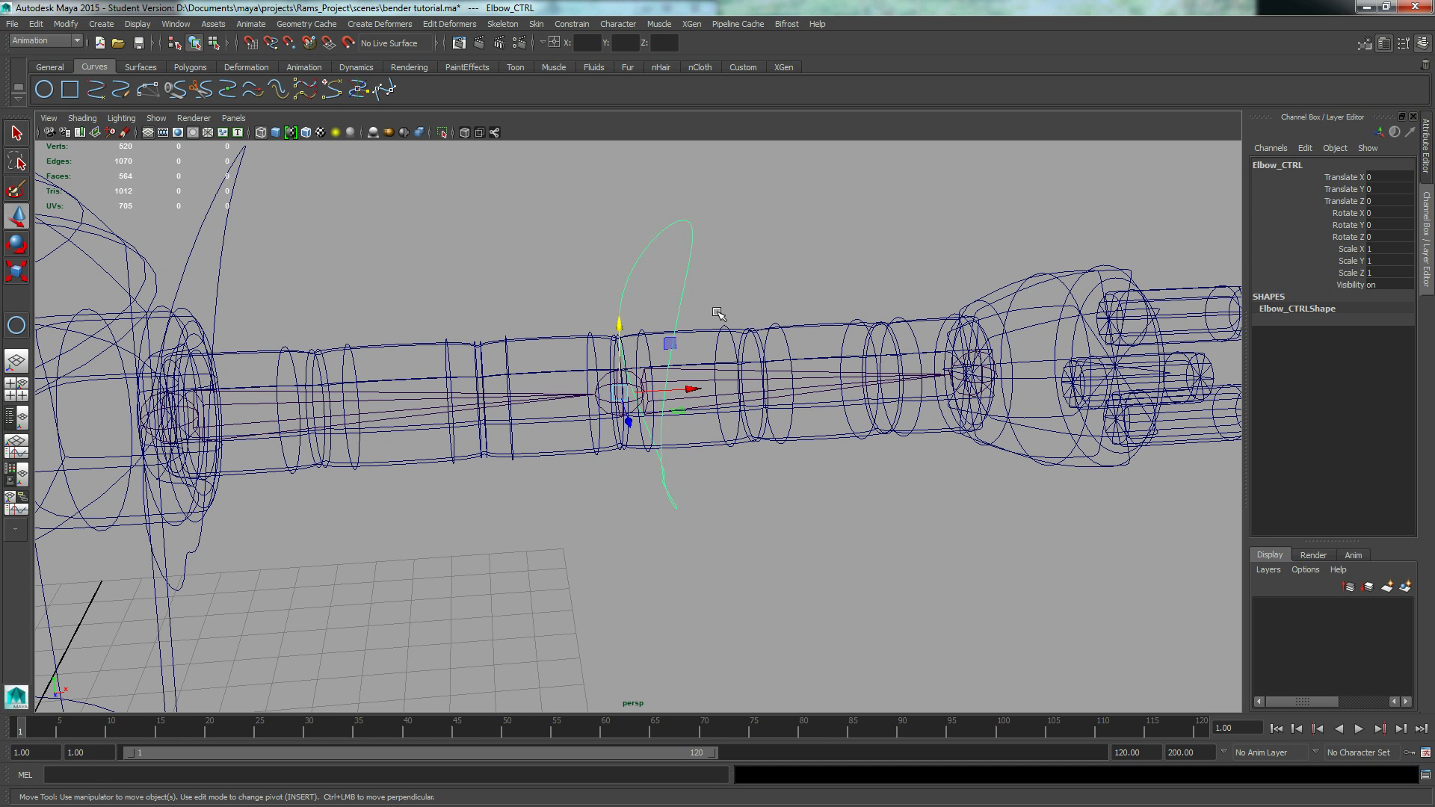
alt+drag(716, 312, 701, 299)
key(r)
key(e)
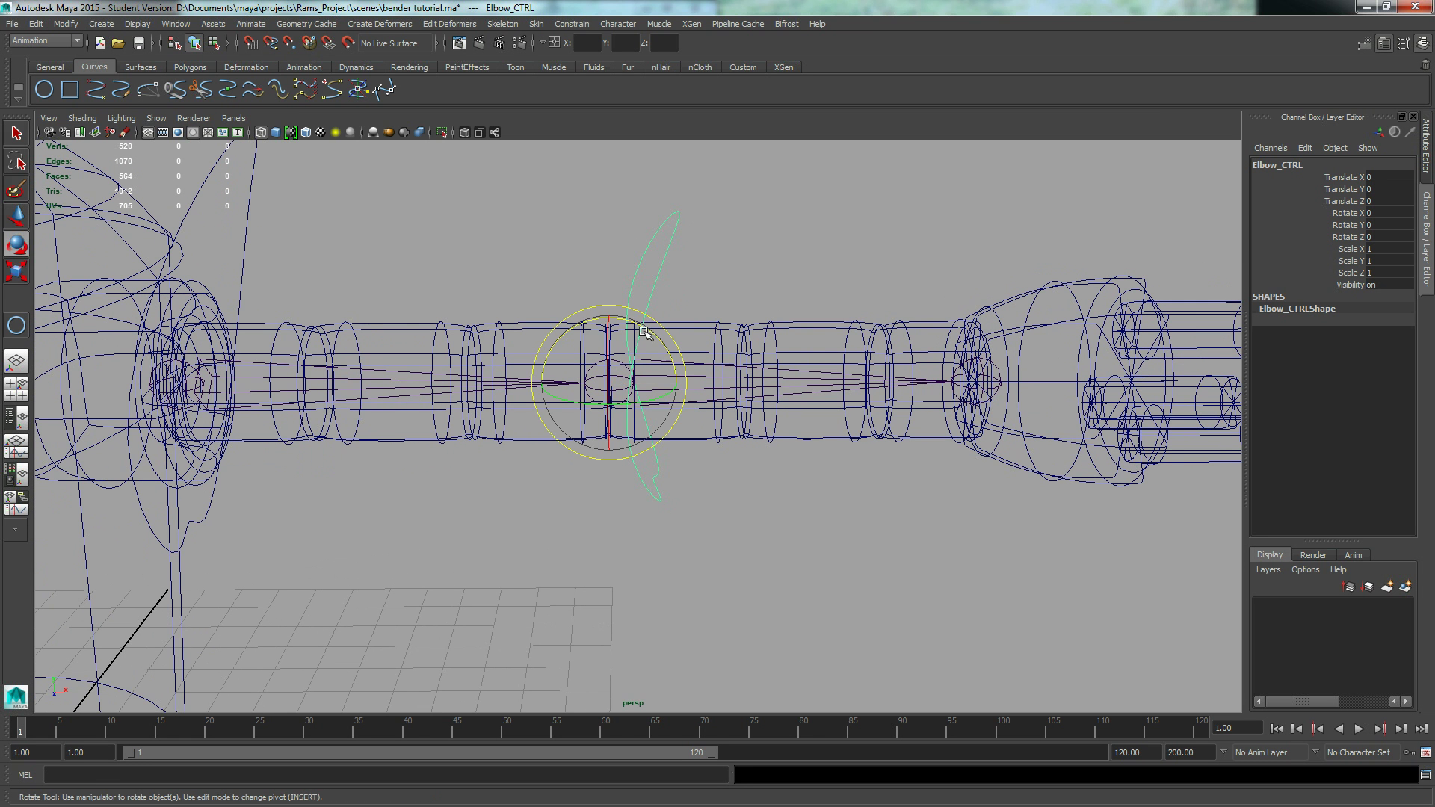
mouse_move(645, 334)
mouse_down()
mouse_move(673, 378)
mouse_move(646, 356)
mouse_up()
key(ctrl+z)
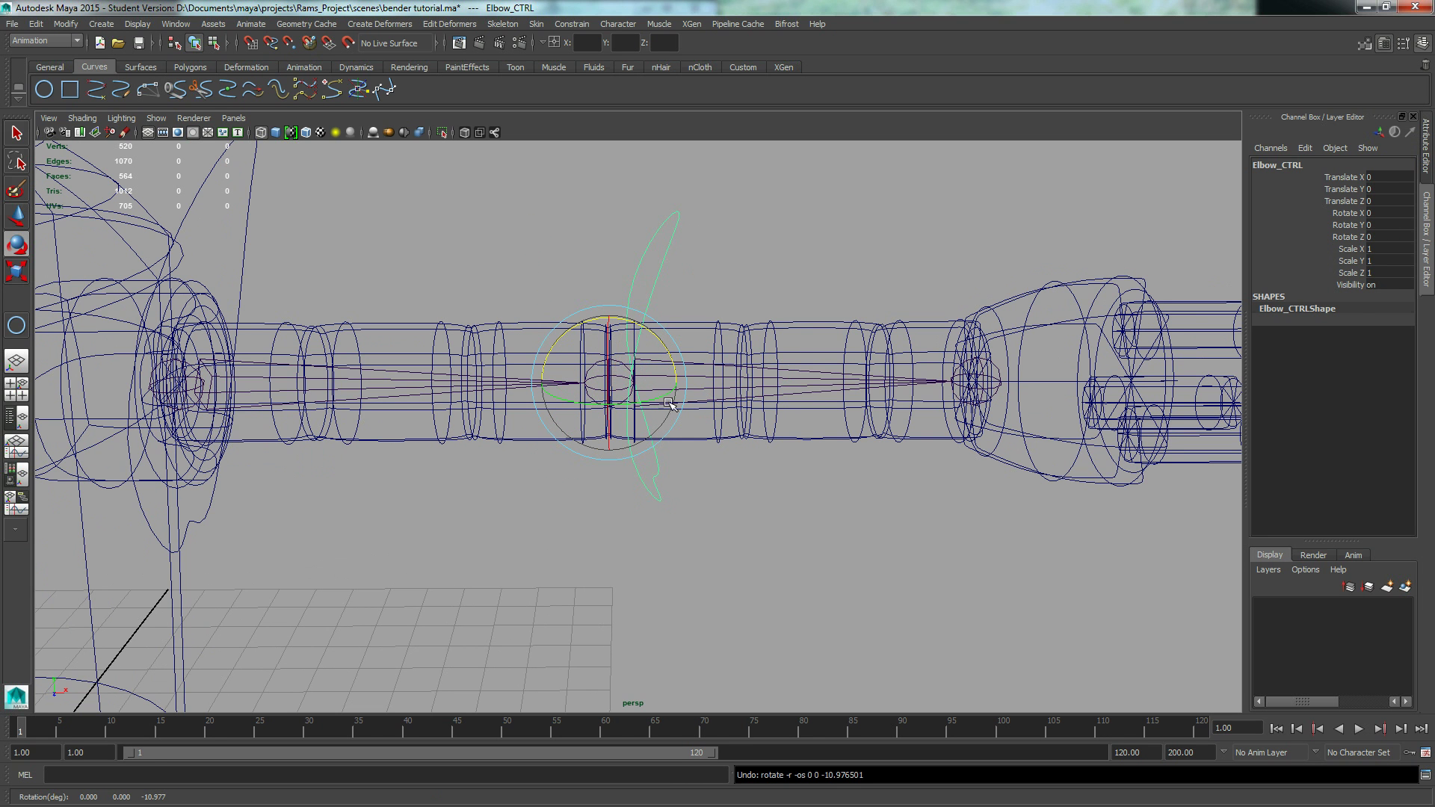
click(693, 364)
mouse_move(650, 337)
mouse_down()
mouse_move(657, 384)
mouse_move(649, 339)
mouse_up()
key(ctrl+z)
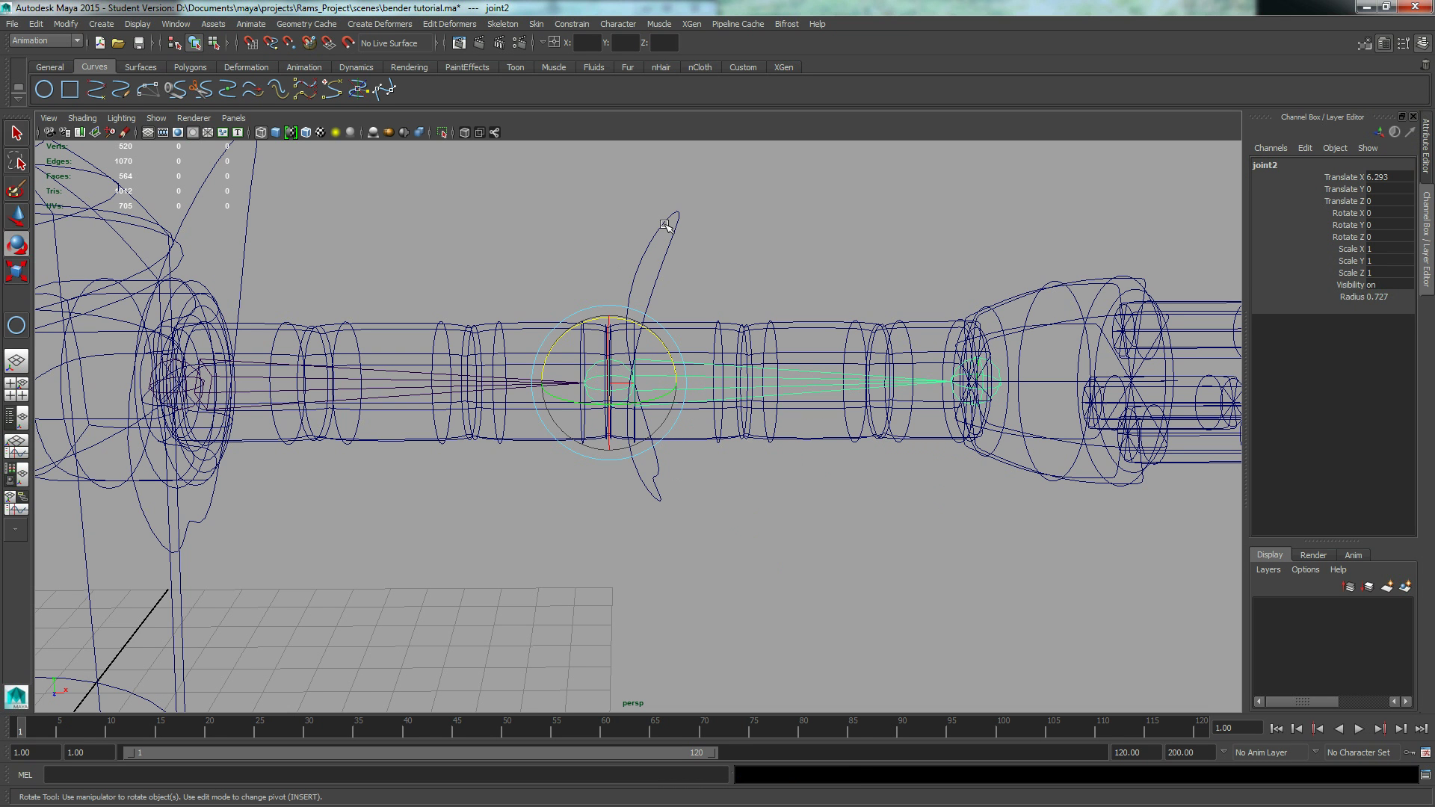
Step: Parent-constrain the elbow joint to the Elbow_CTRL curve, selecting the curve first as the driver
click(665, 224)
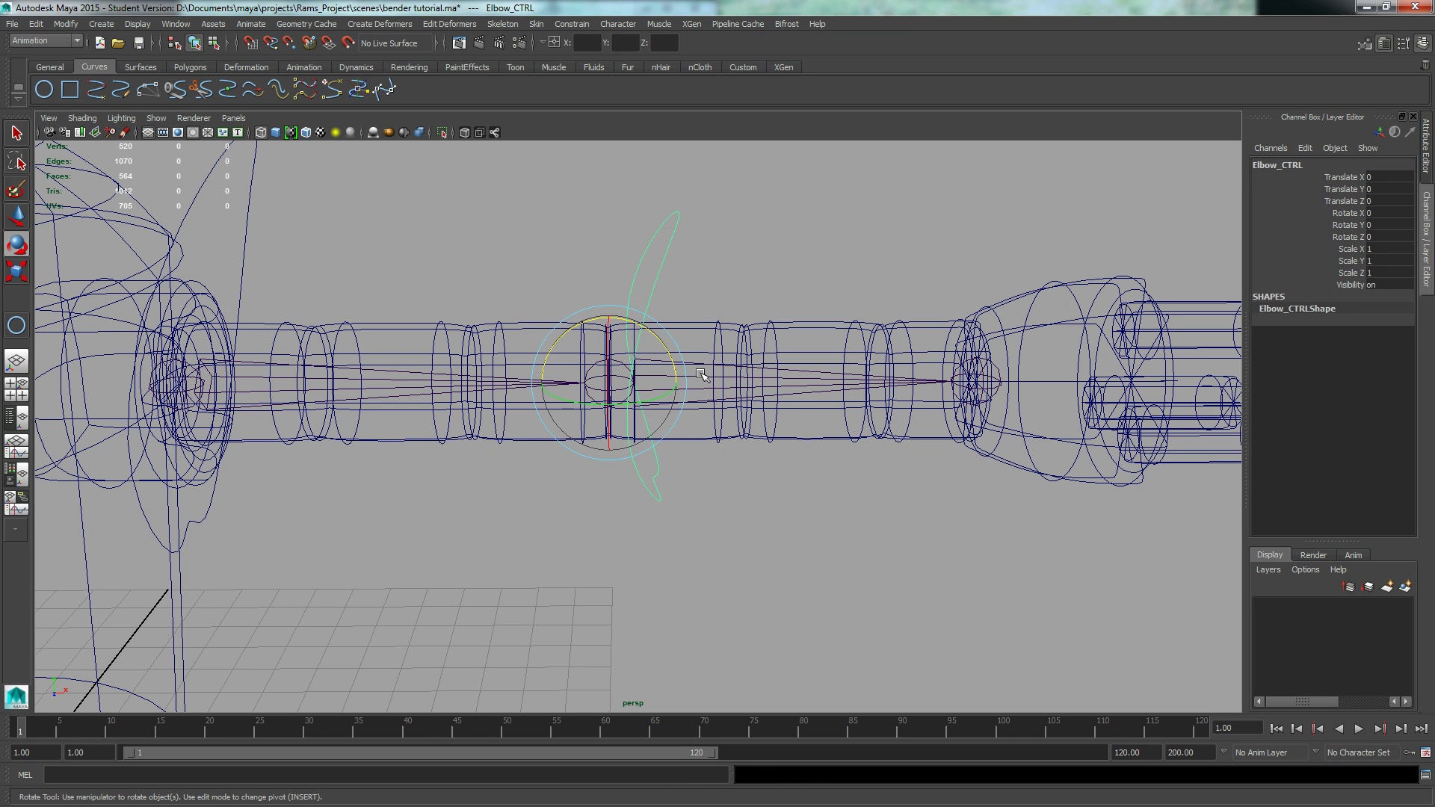
click(694, 259)
key(w)
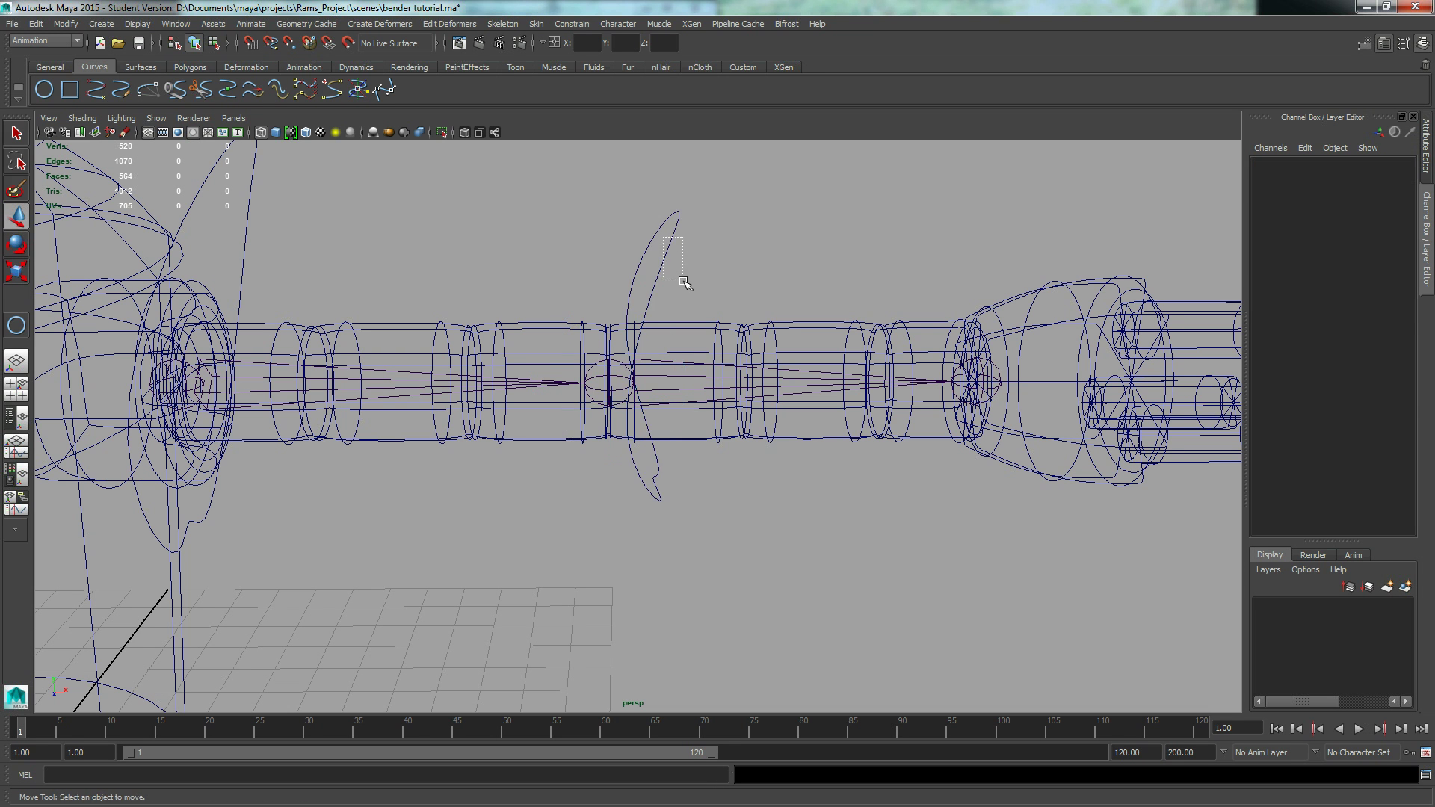
click(685, 282)
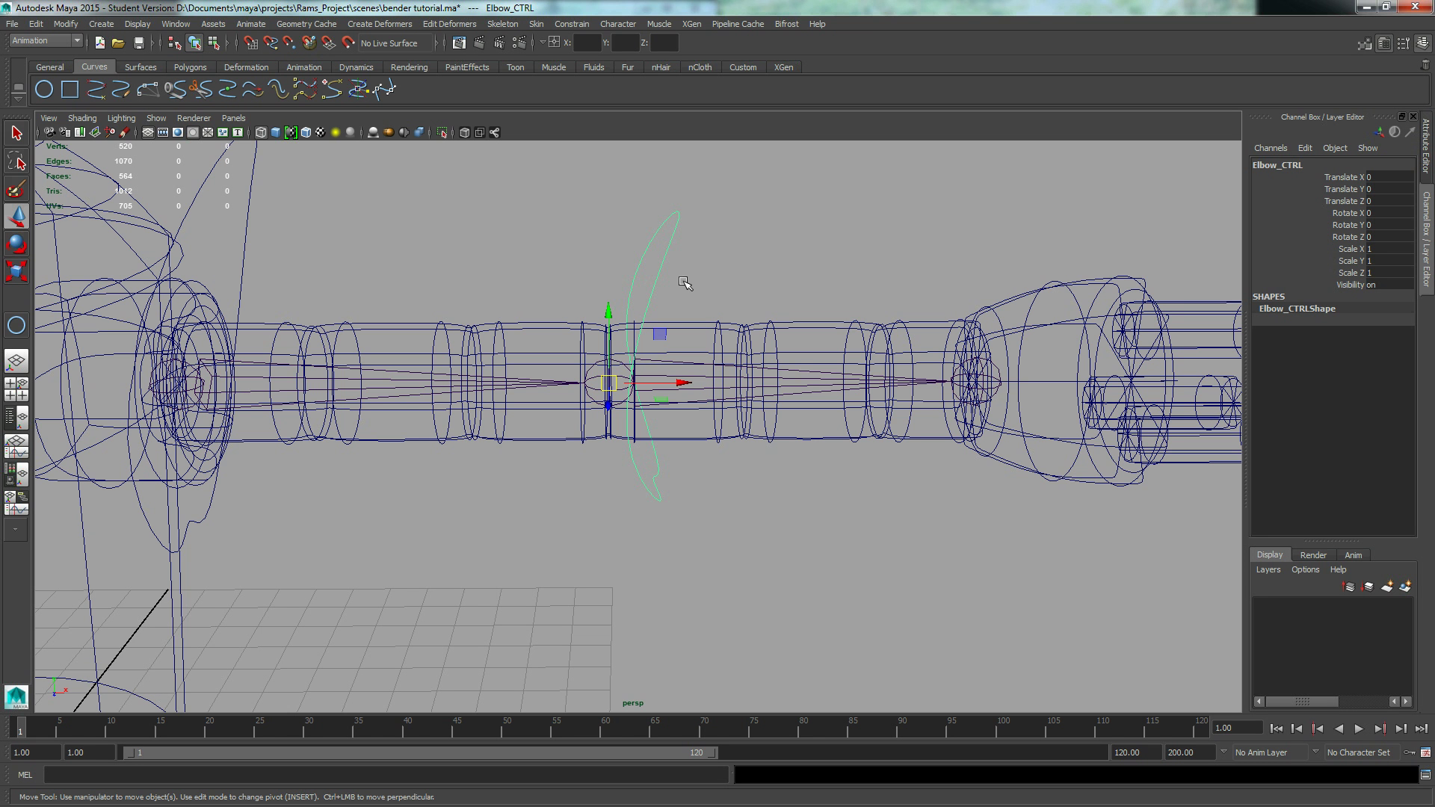
scroll(536, 432, up, 5)
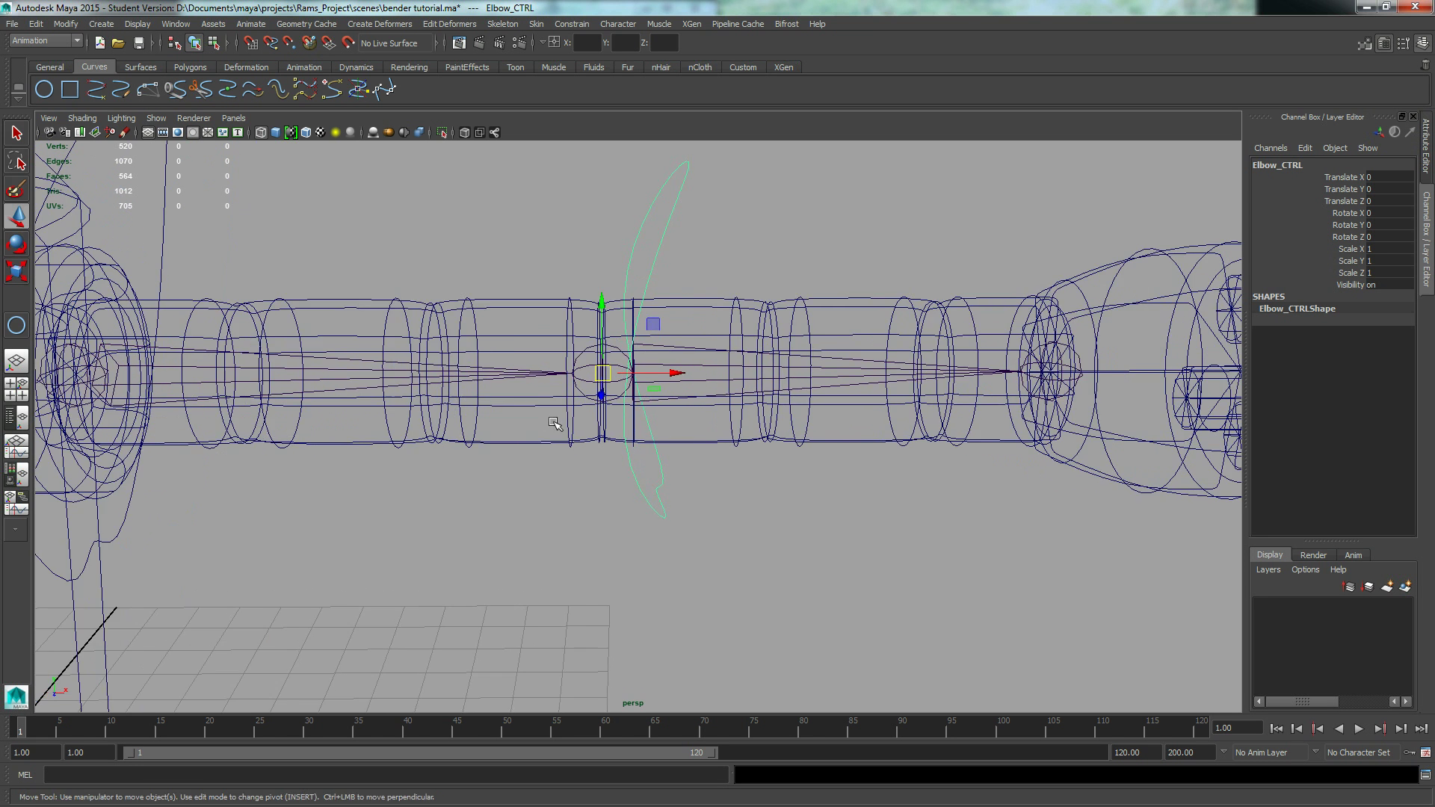
scroll(536, 431, up, 4)
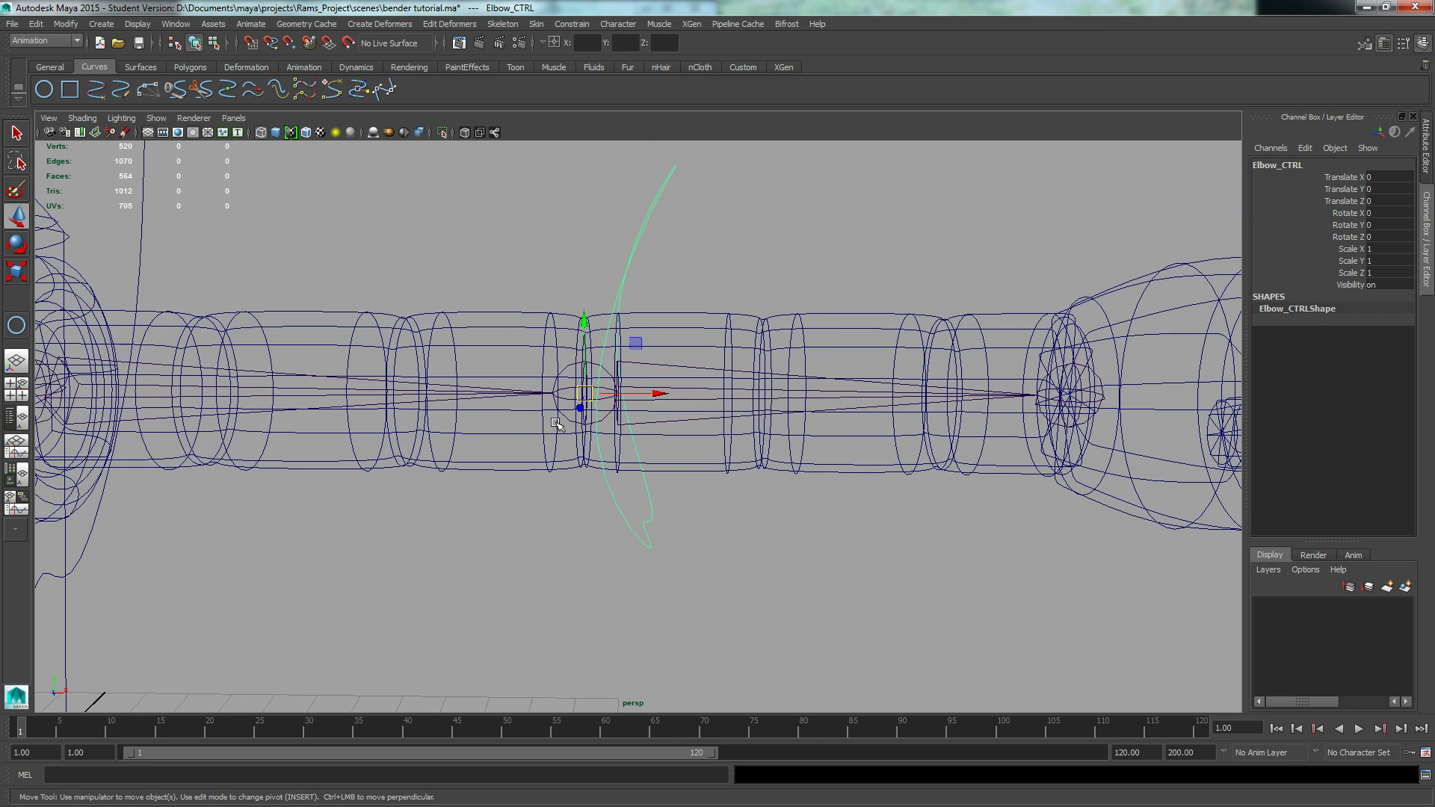
alt+drag(684, 385, 691, 382)
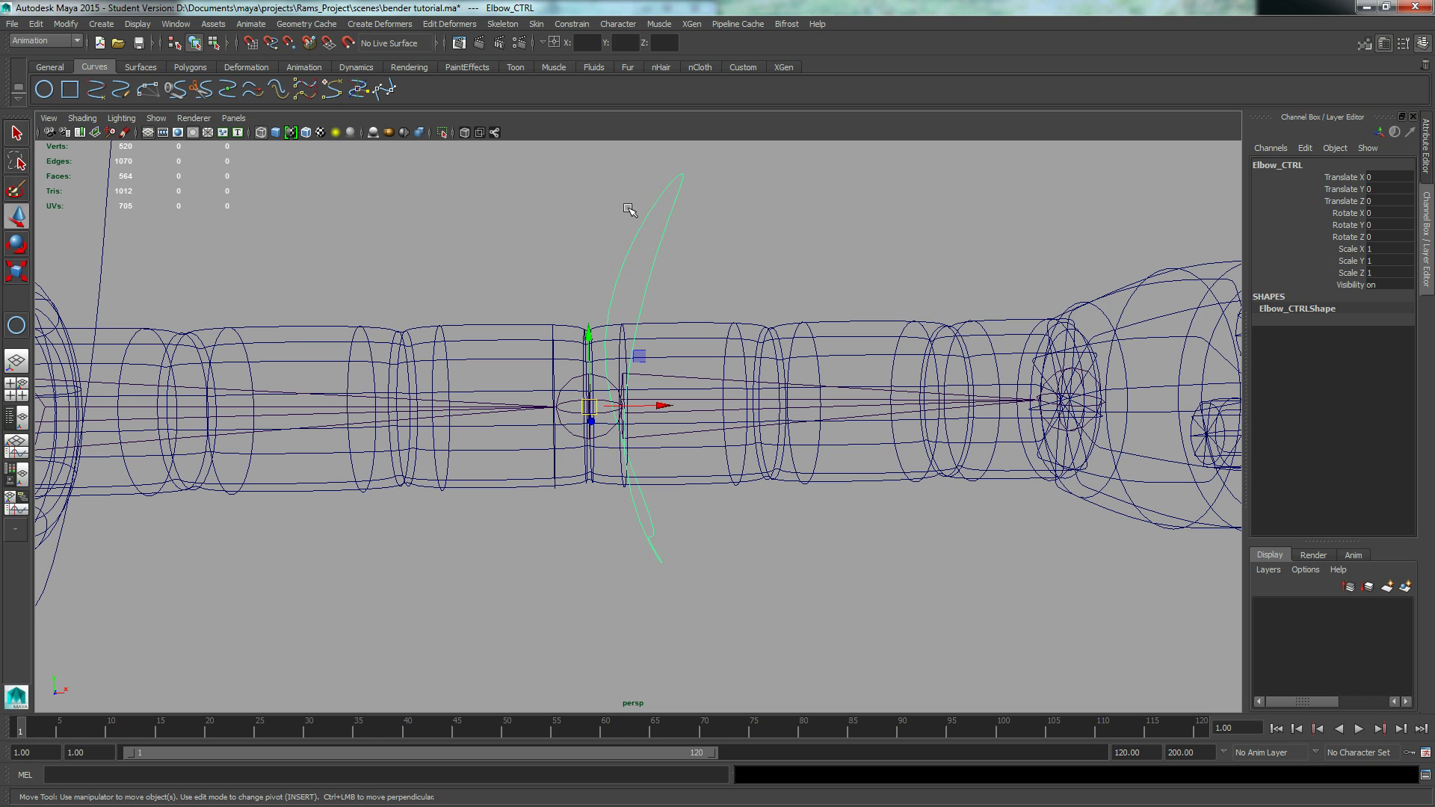
click(664, 211)
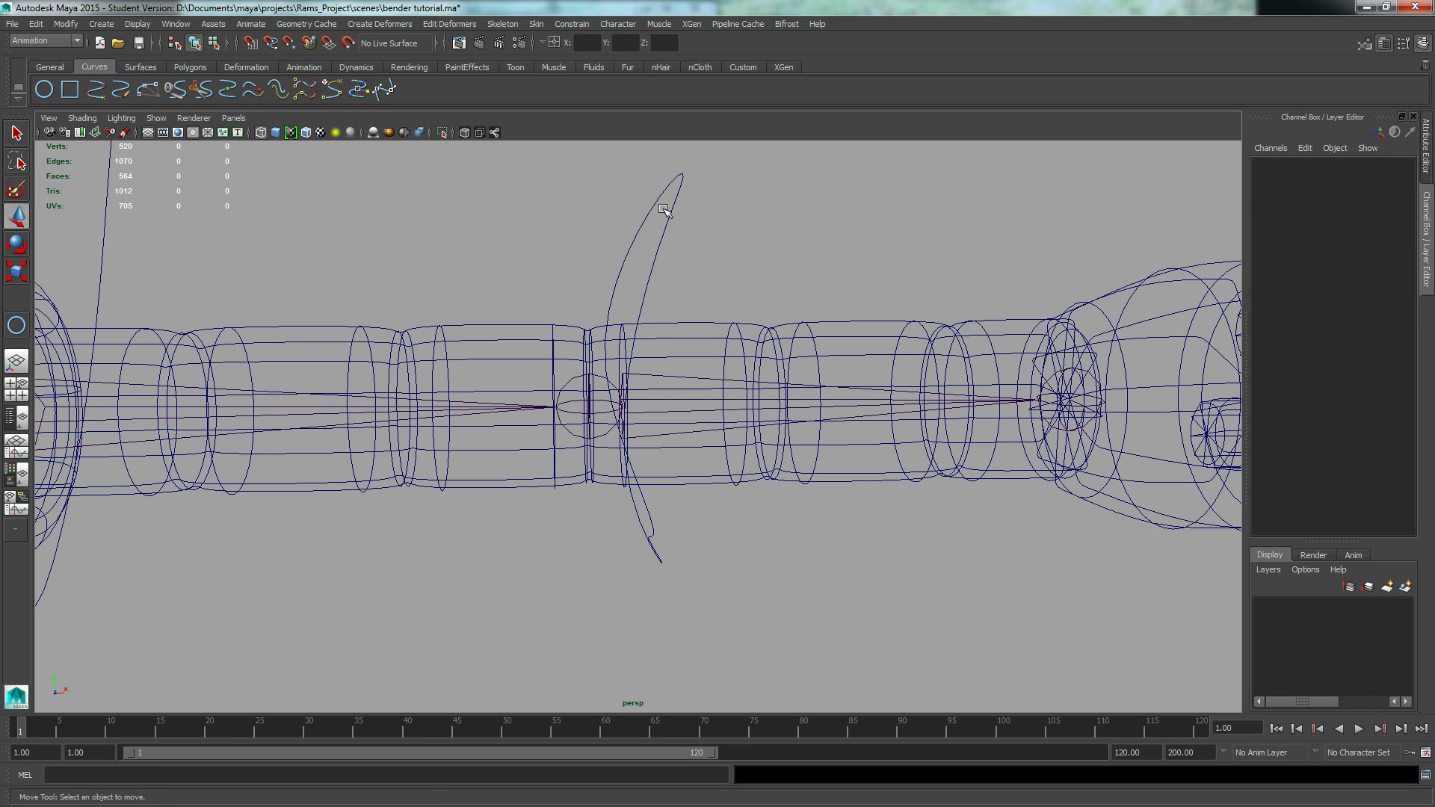
click(655, 195)
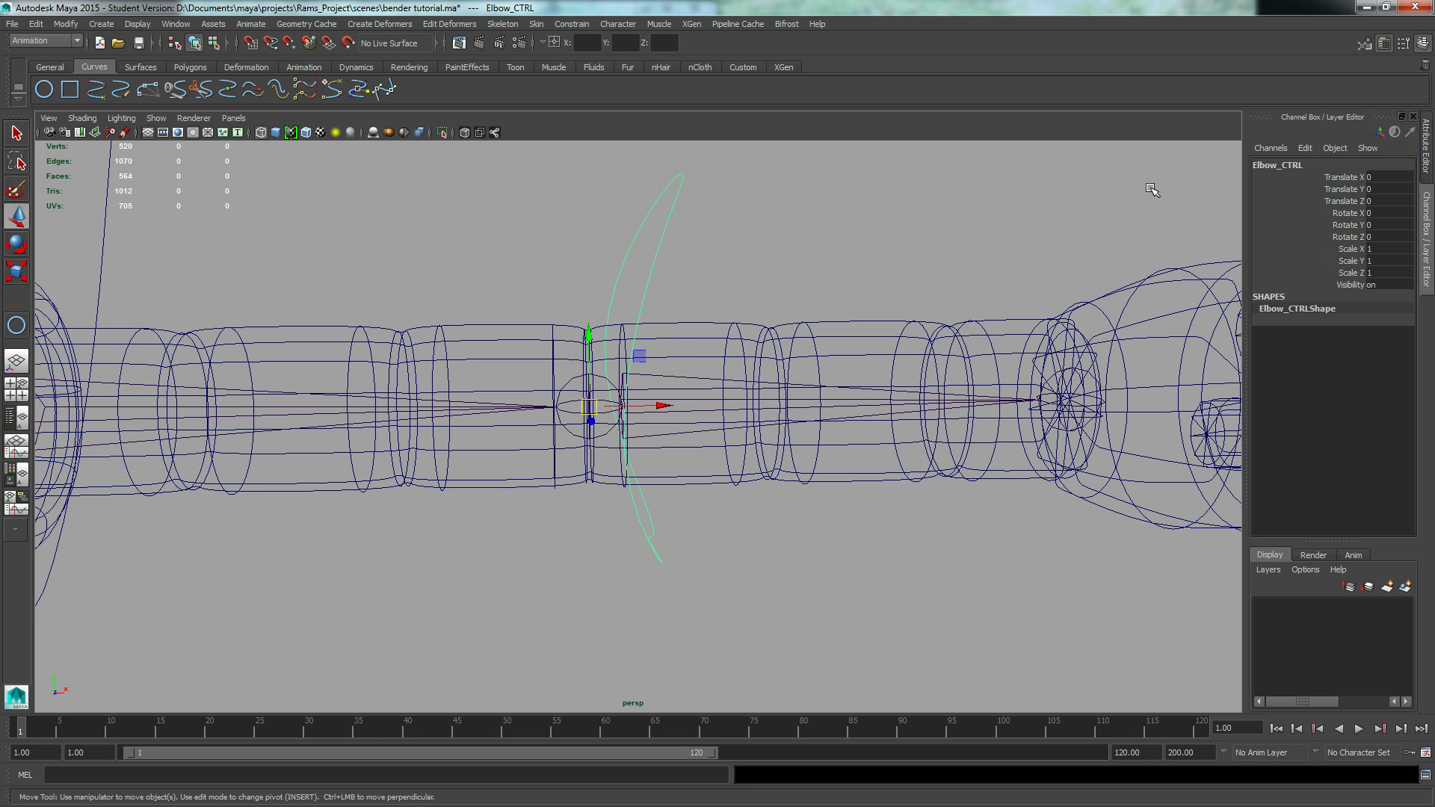
shift+click(668, 375)
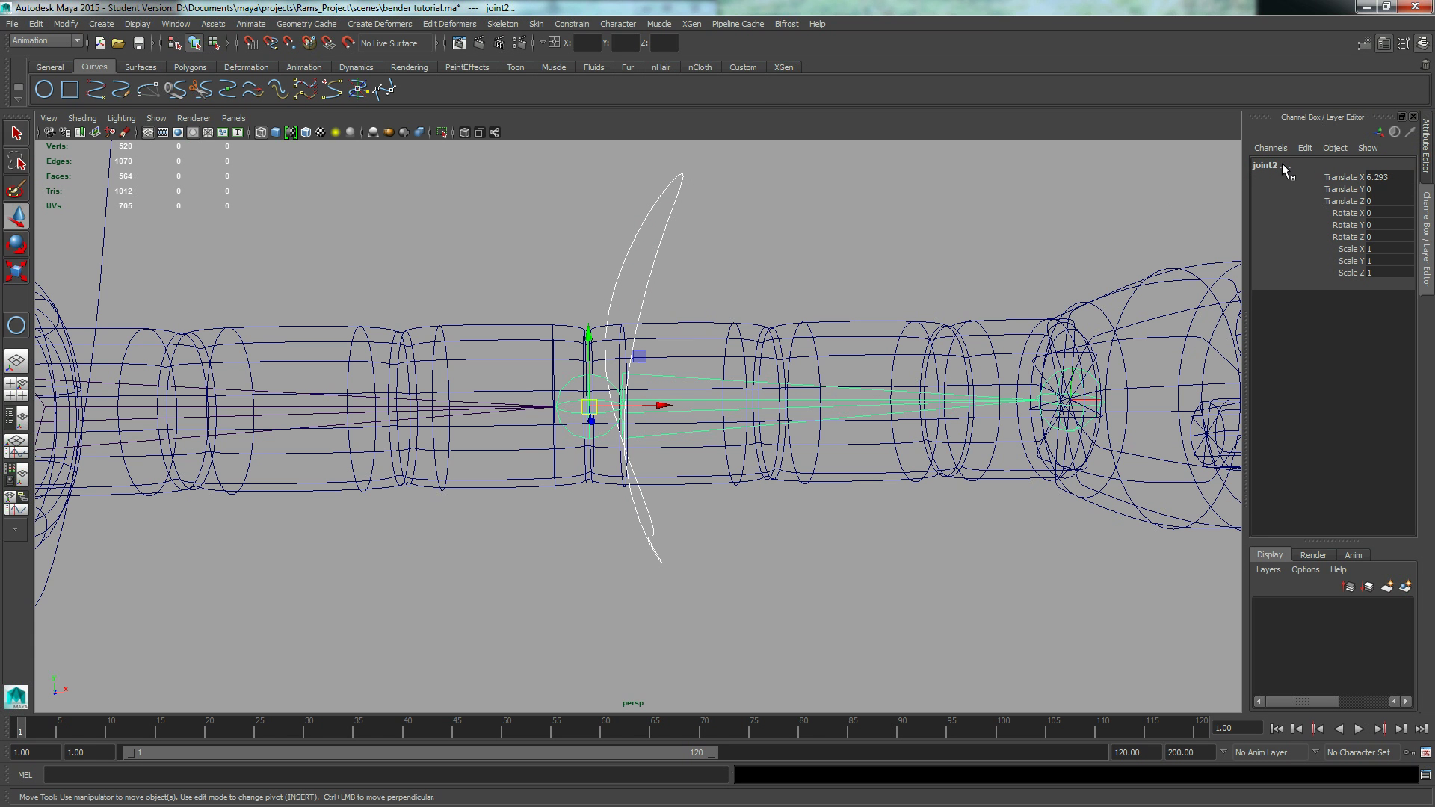
alt+drag(809, 243, 785, 253)
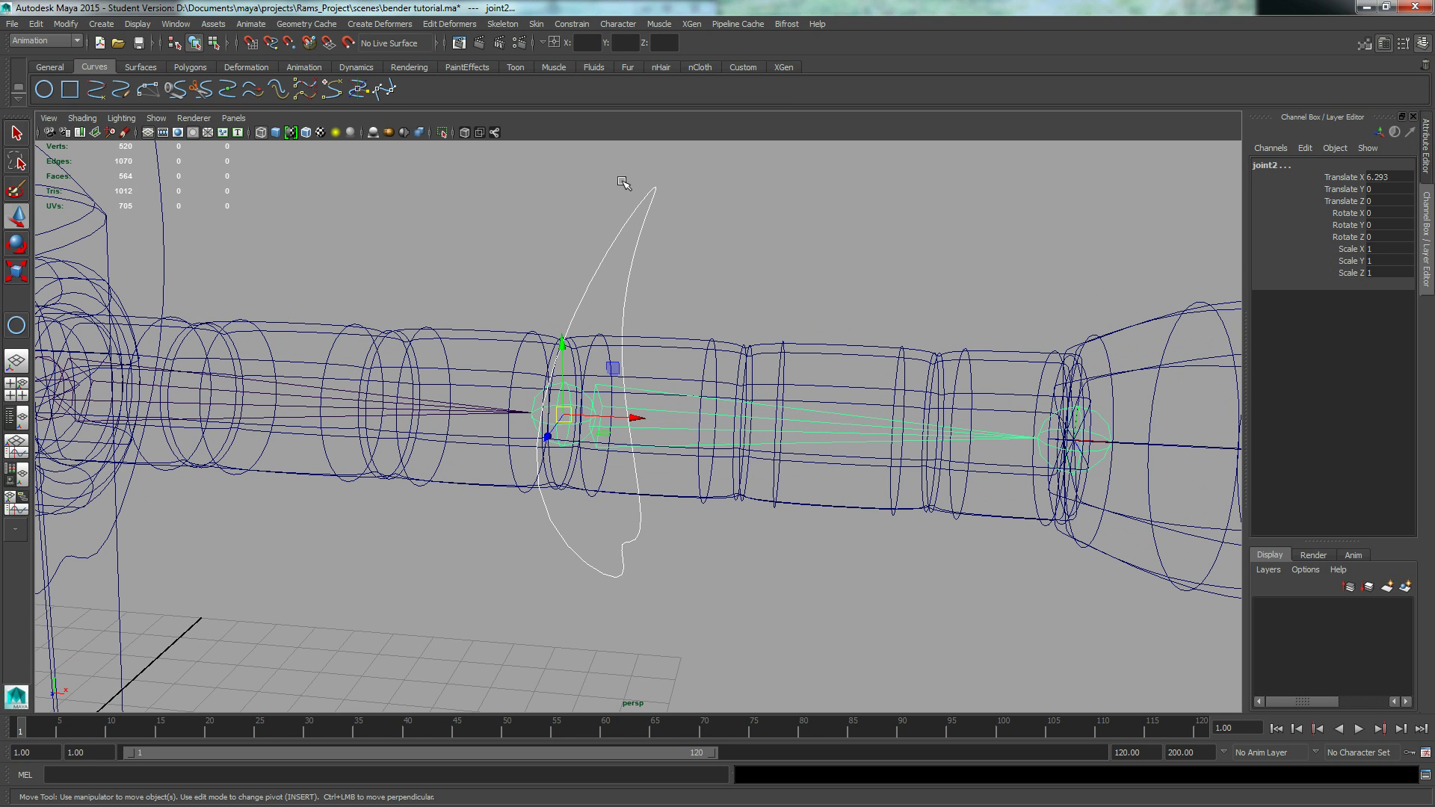
click(572, 24)
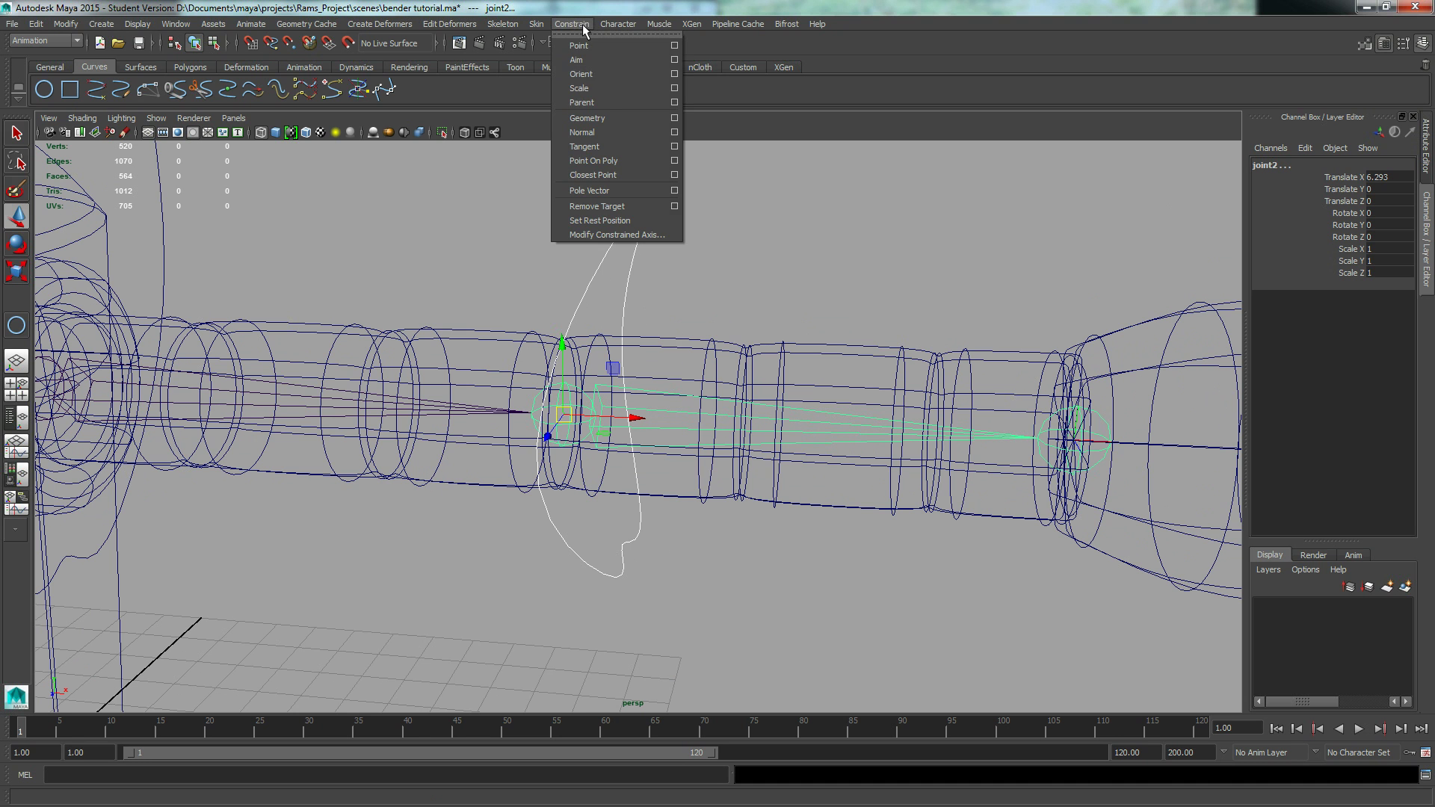
click(582, 104)
Step: Test-rotate the elbow control curve to check that it drives the constrained joint, and undo the rotation
click(727, 231)
drag(598, 160, 672, 225)
alt+drag(656, 275, 672, 272)
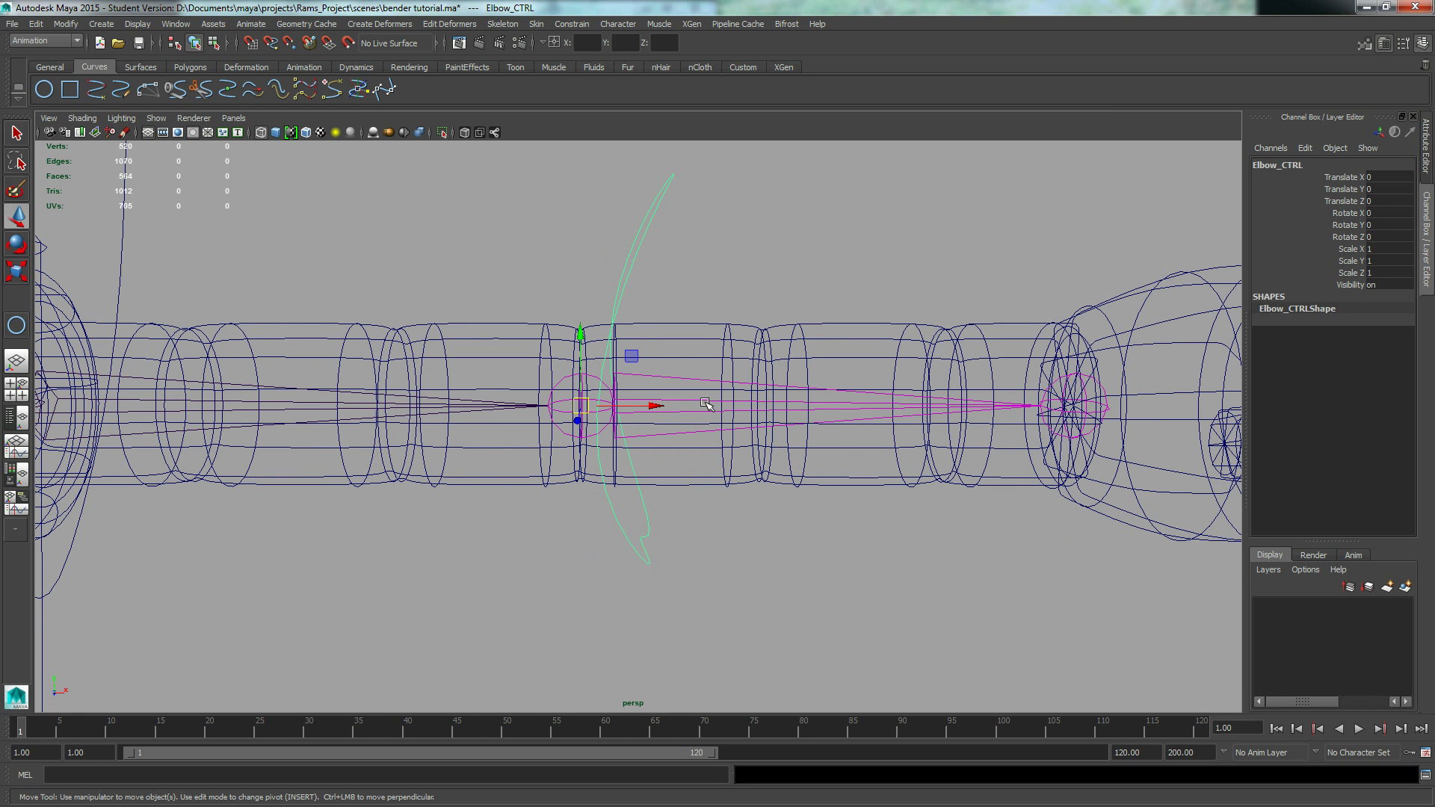
alt+middle_drag(235, 298, 237, 300)
alt+drag(237, 300, 250, 263)
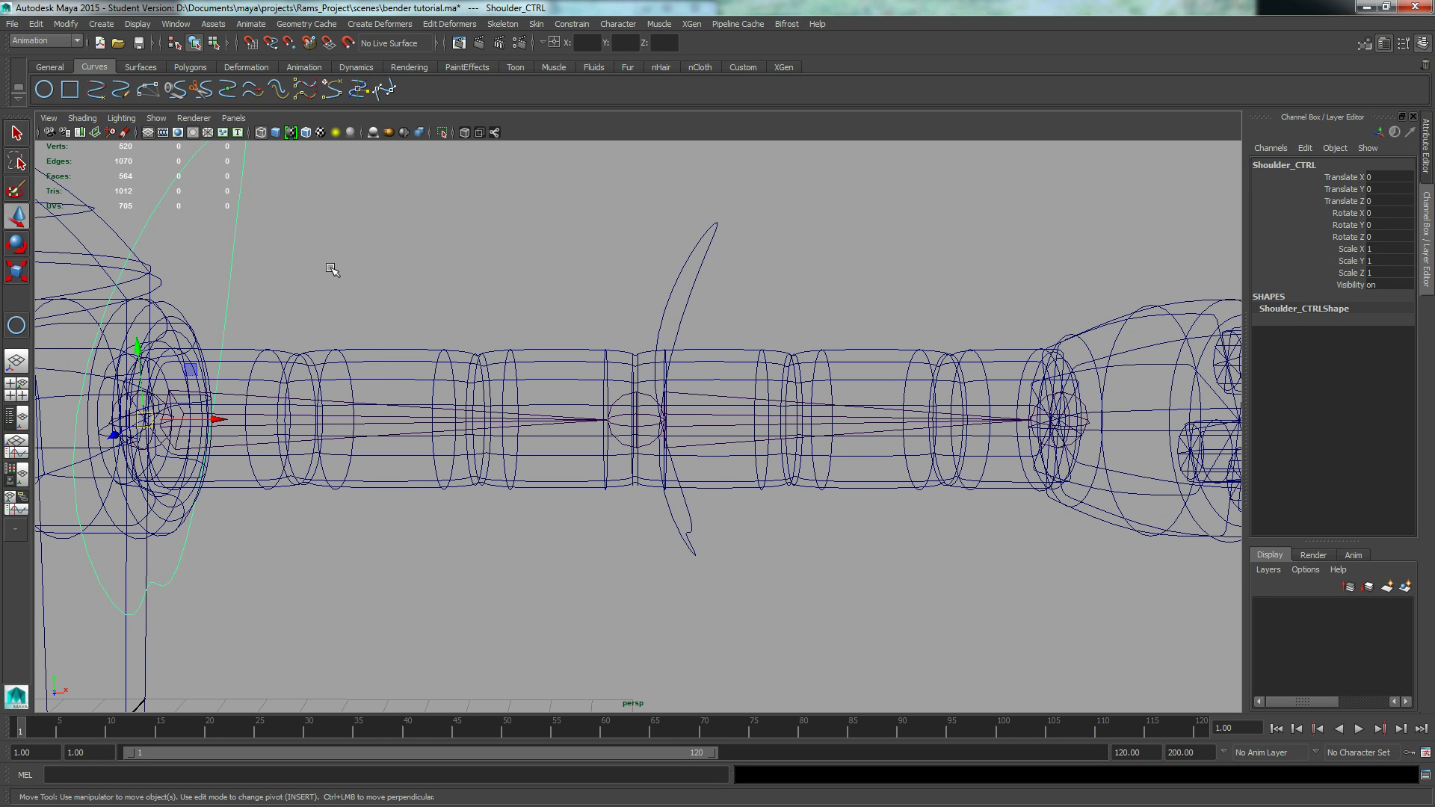
alt+middle_drag(678, 296, 586, 326)
drag(591, 293, 607, 315)
key(e)
drag(610, 451, 580, 361)
key(ctrl+z)
Step: Test-rotate the constrained elbow joint directly and the elbow control curve again, undoing each rotation
key(w)
click(533, 428)
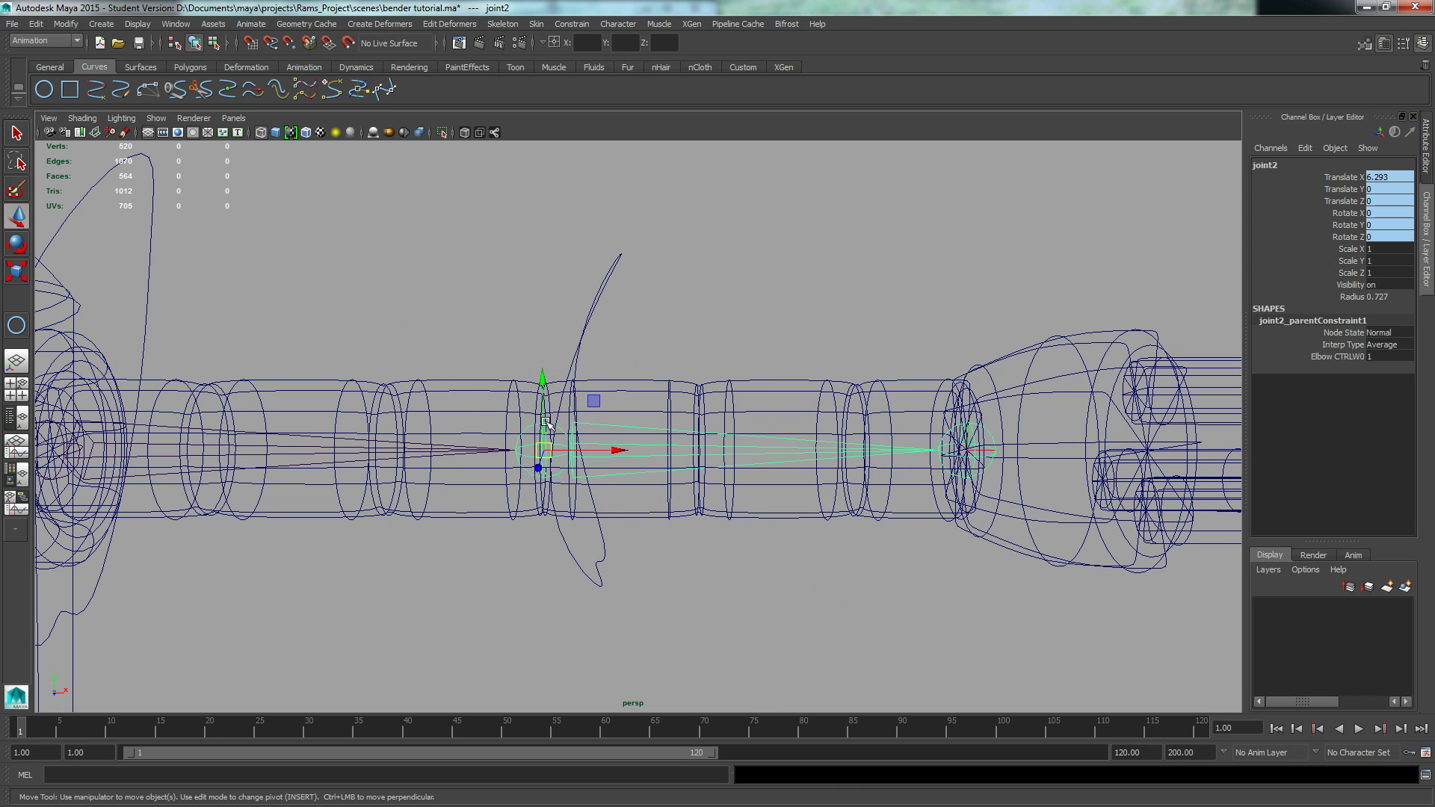
key(e)
mouse_move(499, 395)
mouse_down()
mouse_move(524, 419)
mouse_move(498, 384)
mouse_up()
key(ctrl+z)
key(ctrl+z)
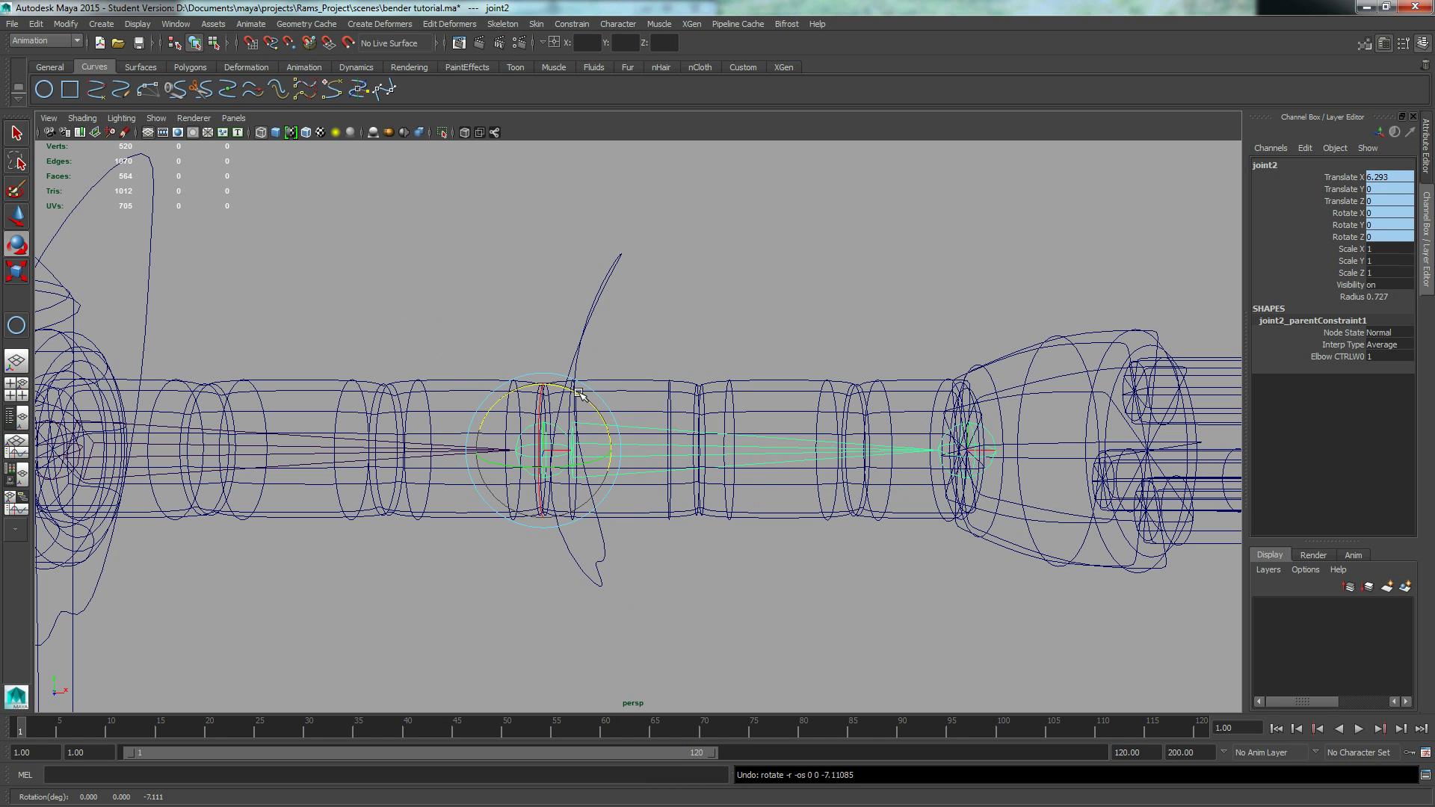
drag(510, 291, 629, 314)
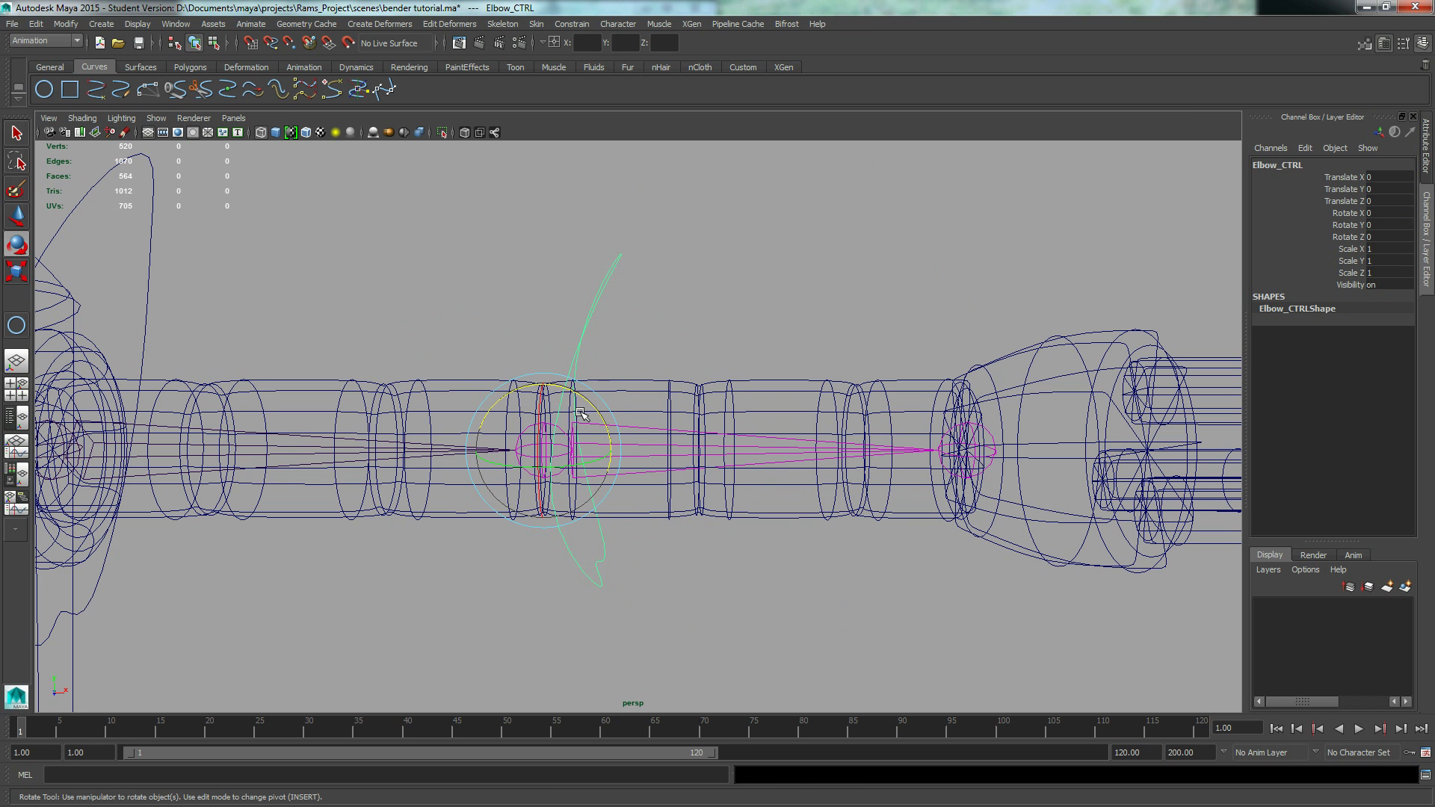
drag(582, 397, 524, 349)
key(ctrl+z)
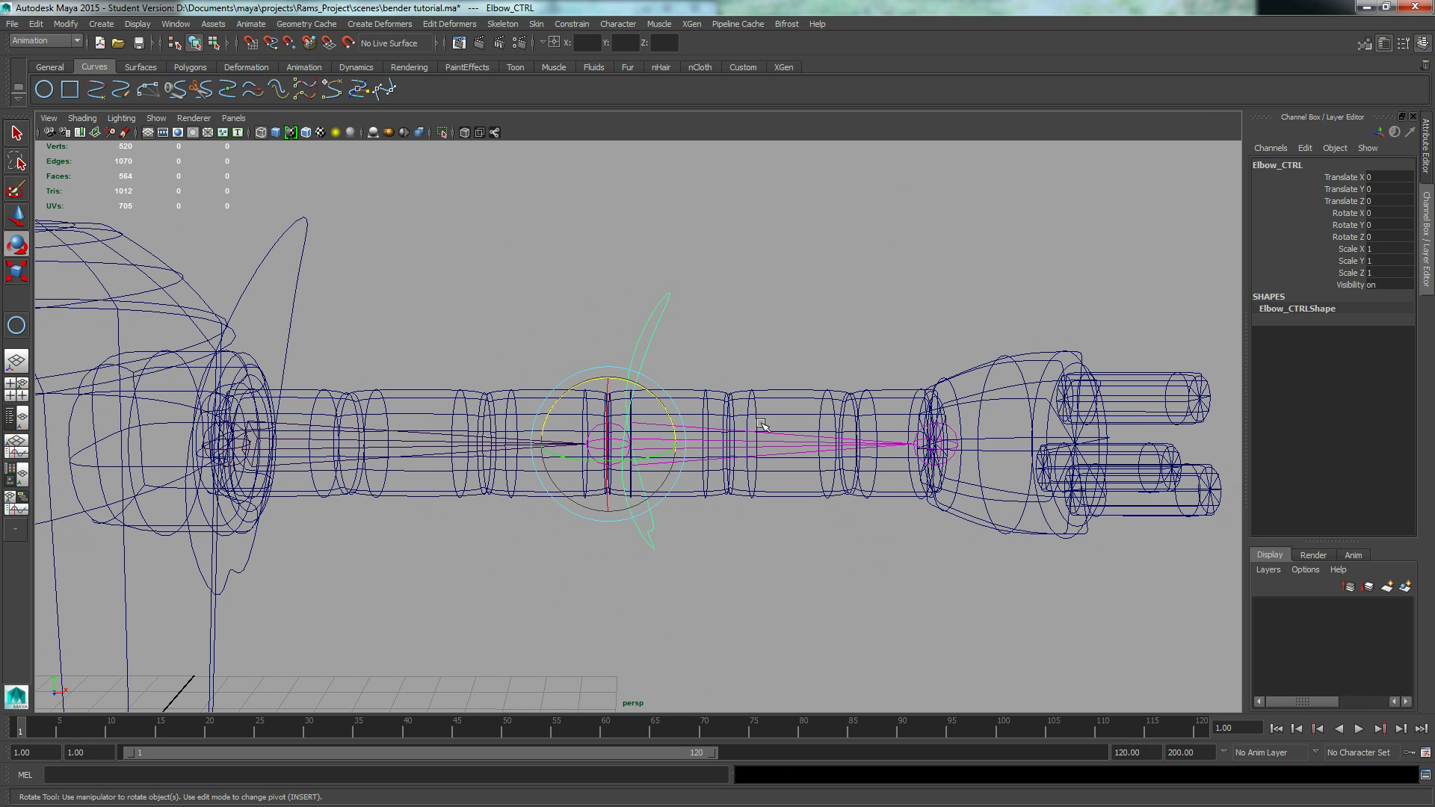
alt+drag(507, 364, 677, 308)
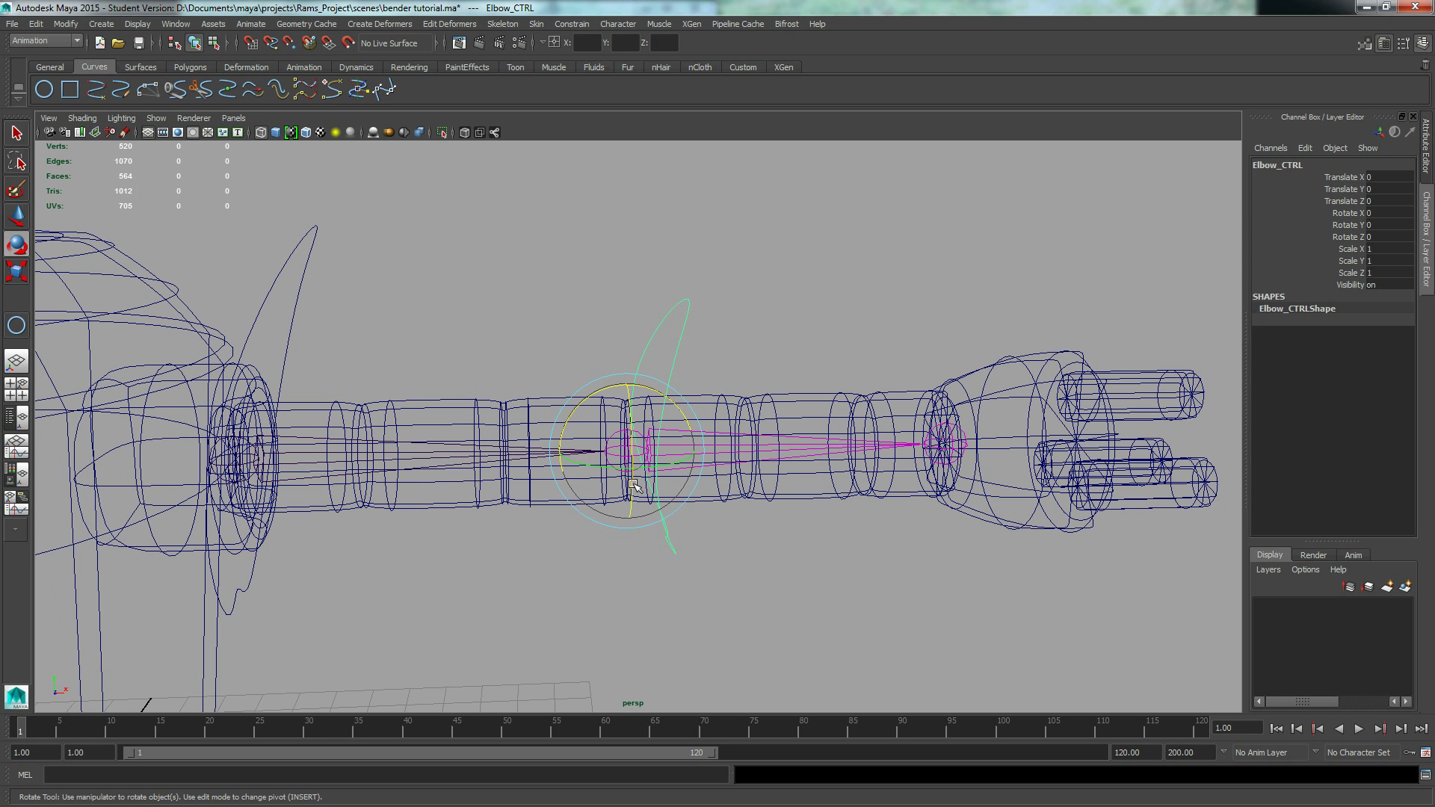
alt+middle_drag(459, 427, 527, 439)
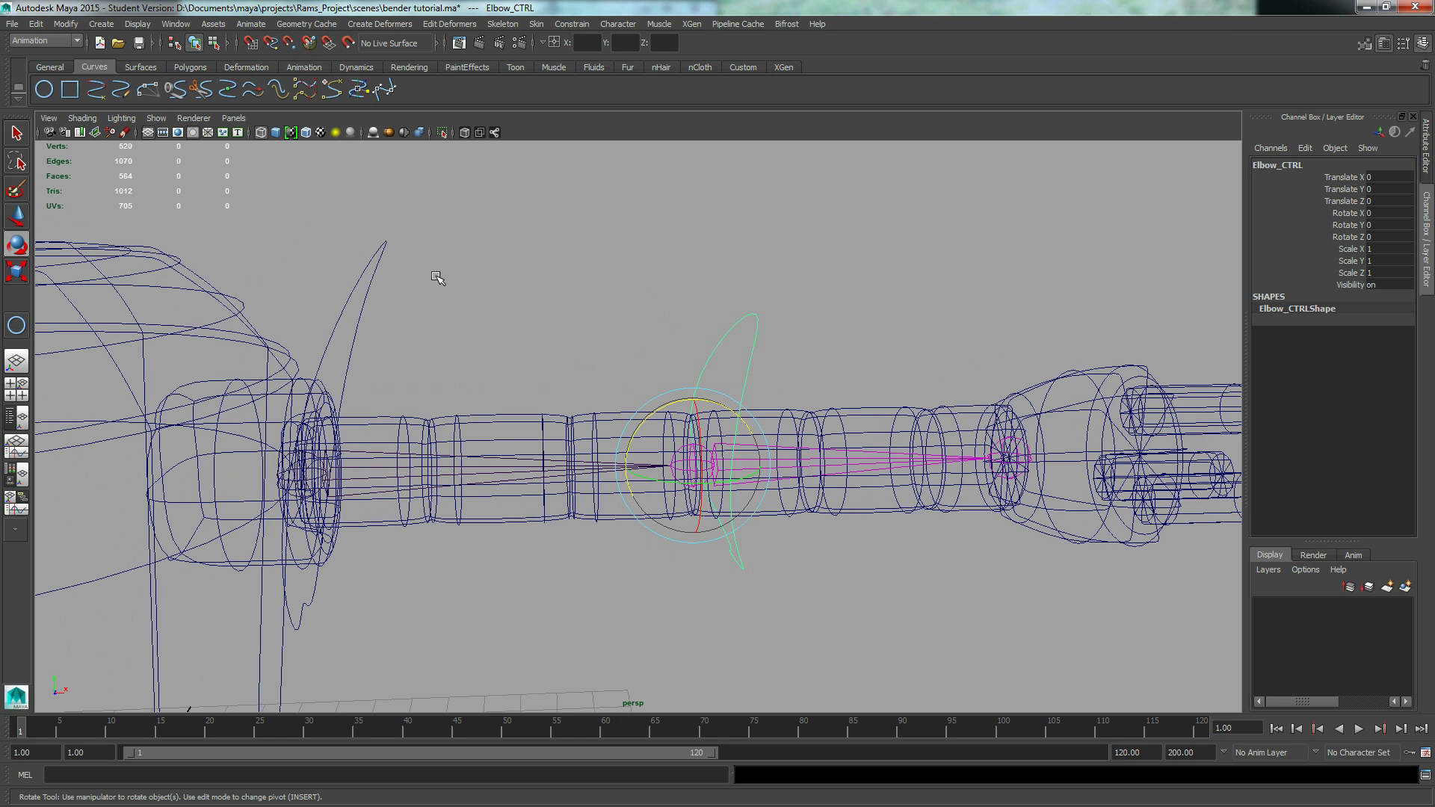
Step: Parent-constrain the Shoulder_CTRL curve to the shoulder joint, selecting the joint first as the driver
mouse_move(350, 235)
mouse_down()
mouse_move(397, 287)
mouse_move(372, 244)
mouse_move(357, 262)
mouse_up()
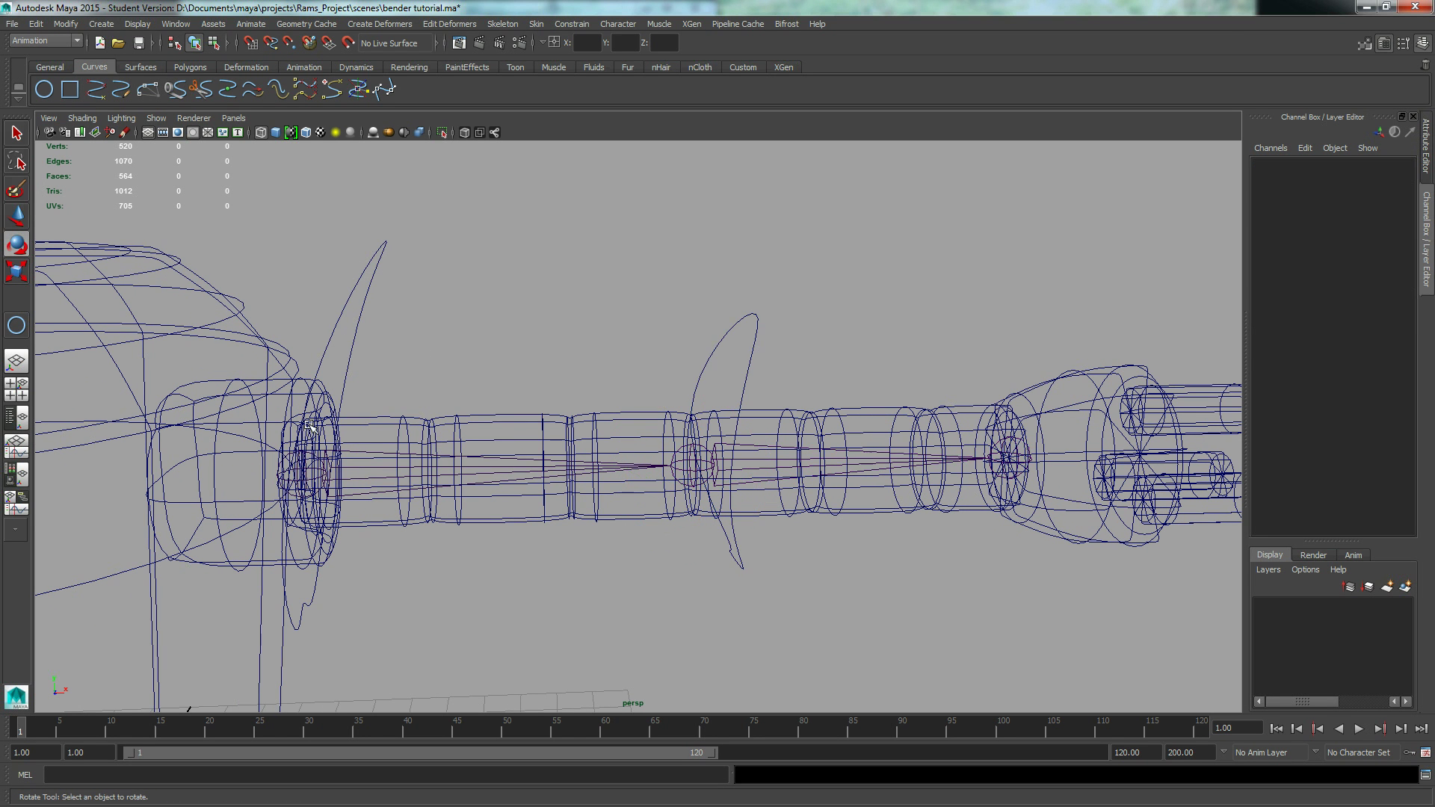
alt+middle_drag(373, 499, 396, 458)
click(400, 453)
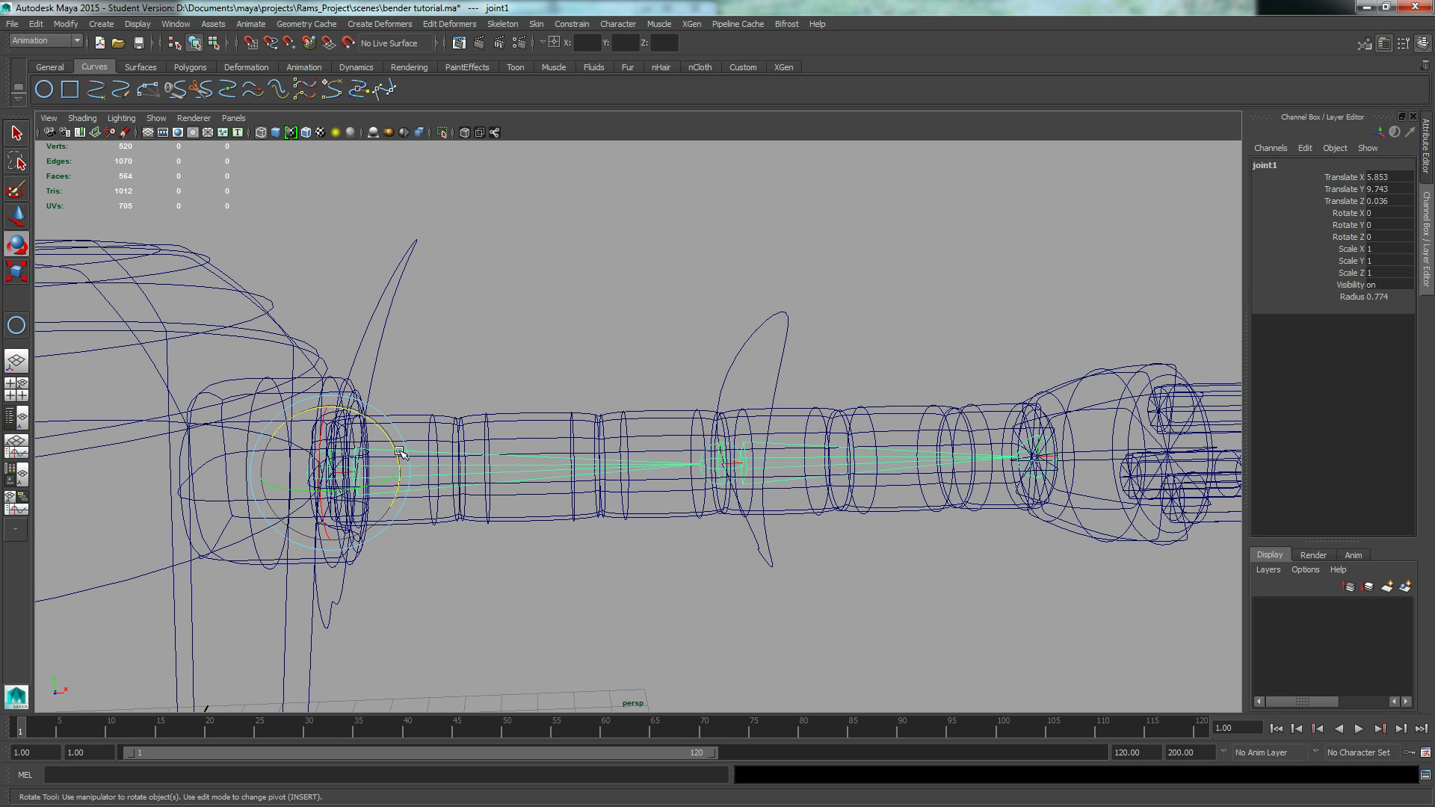
key(w)
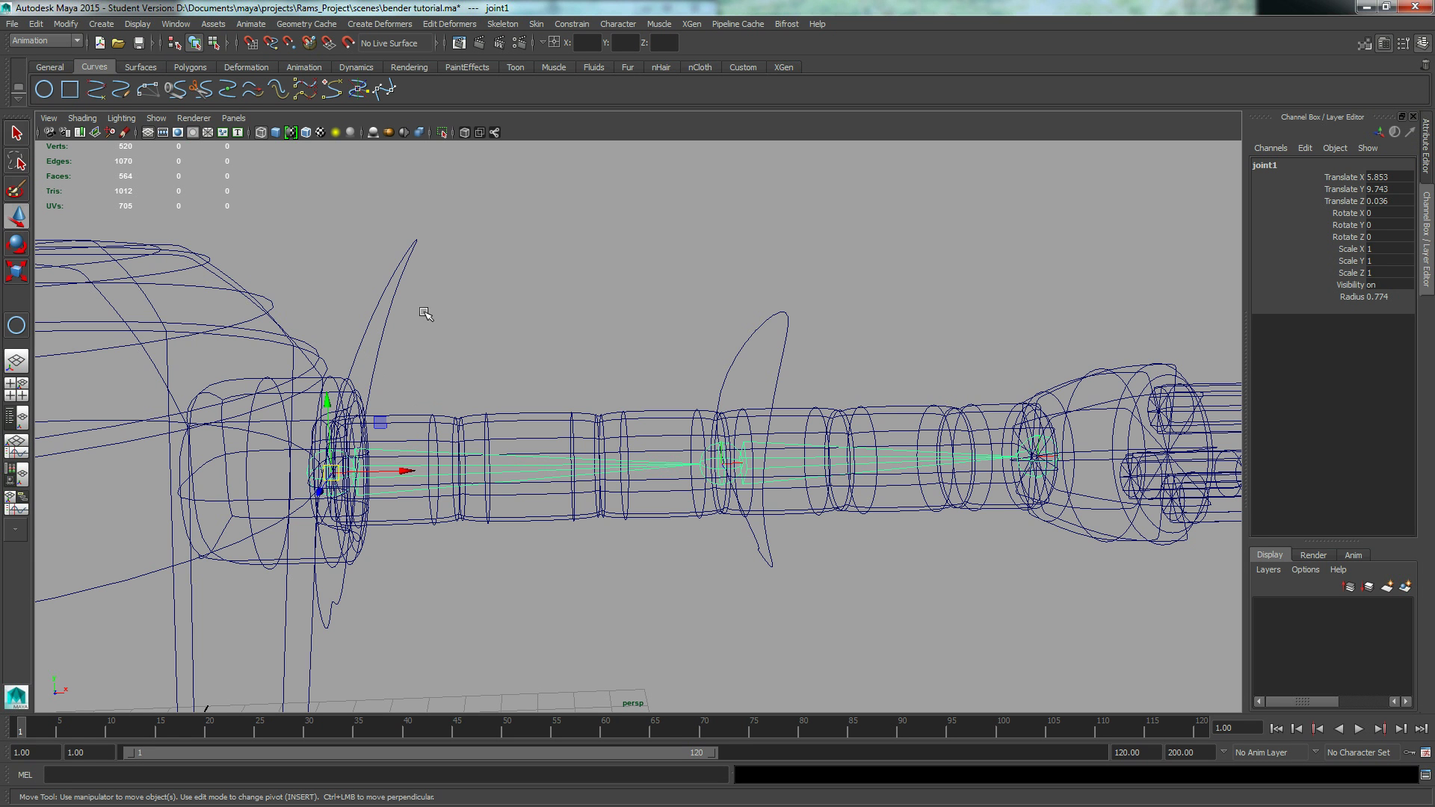
key(Up)
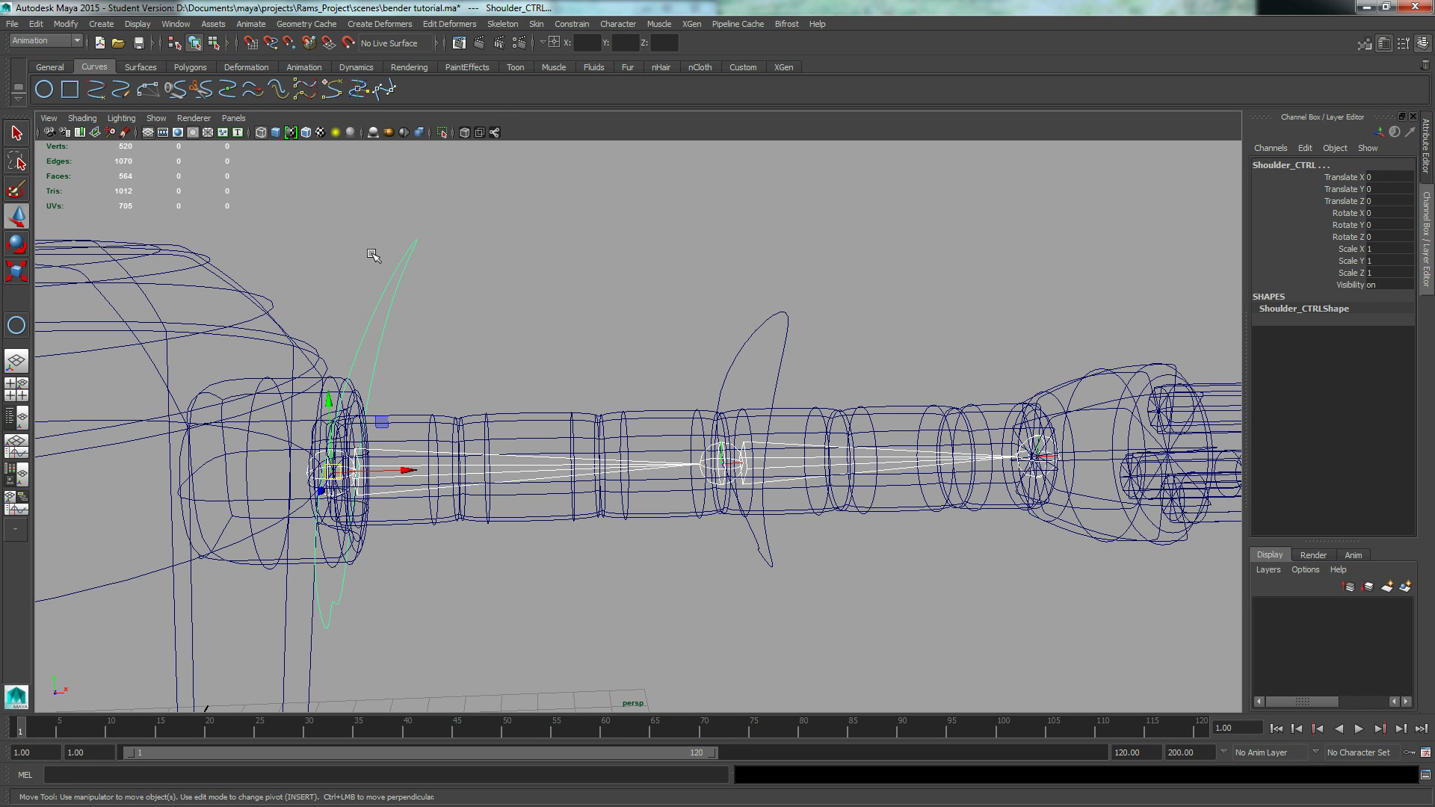
click(572, 24)
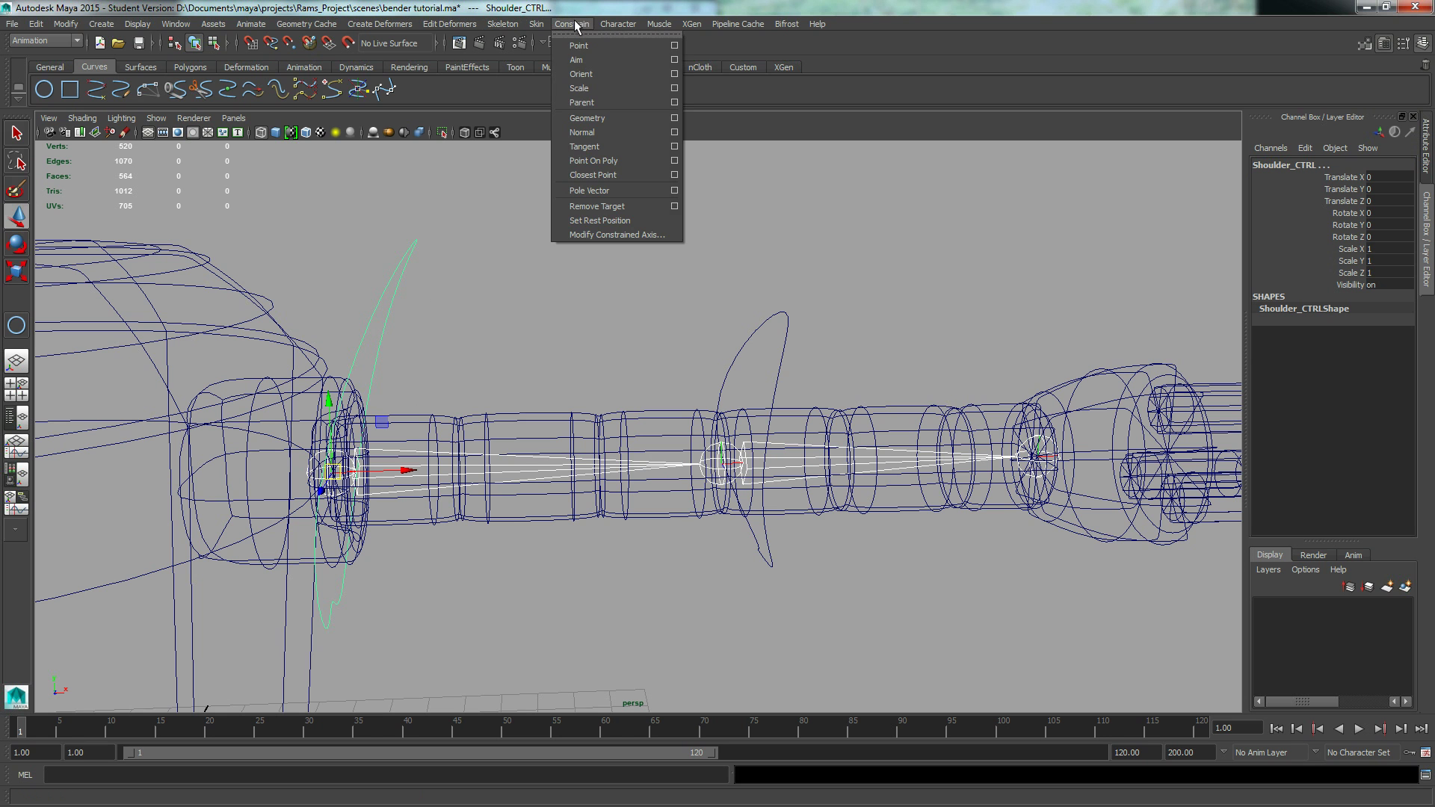
click(582, 102)
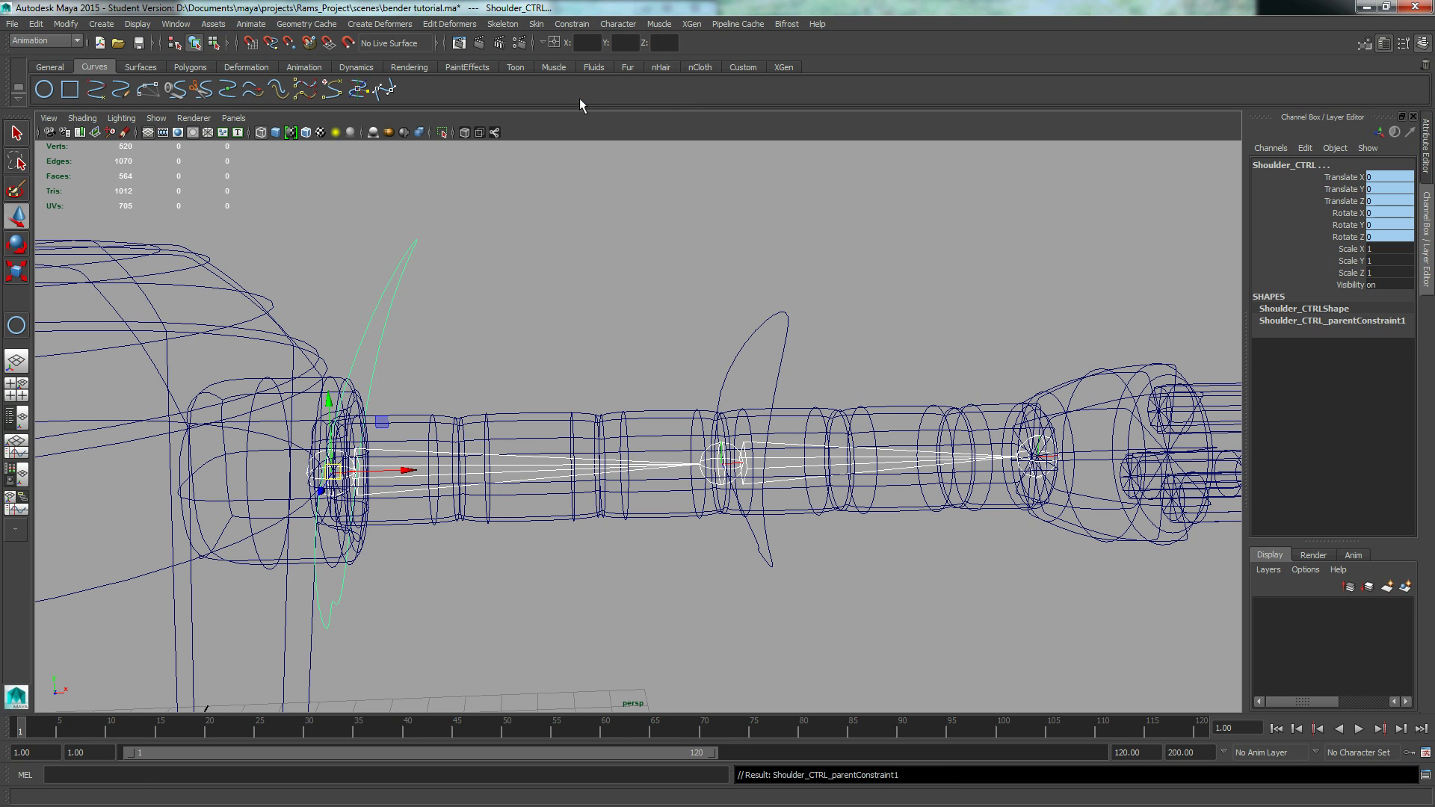
Step: Test-rotate the shoulder joint and the shoulder control curve in turn, undoing each rotation
click(407, 453)
key(e)
drag(400, 439, 277, 379)
key(ctrl+z)
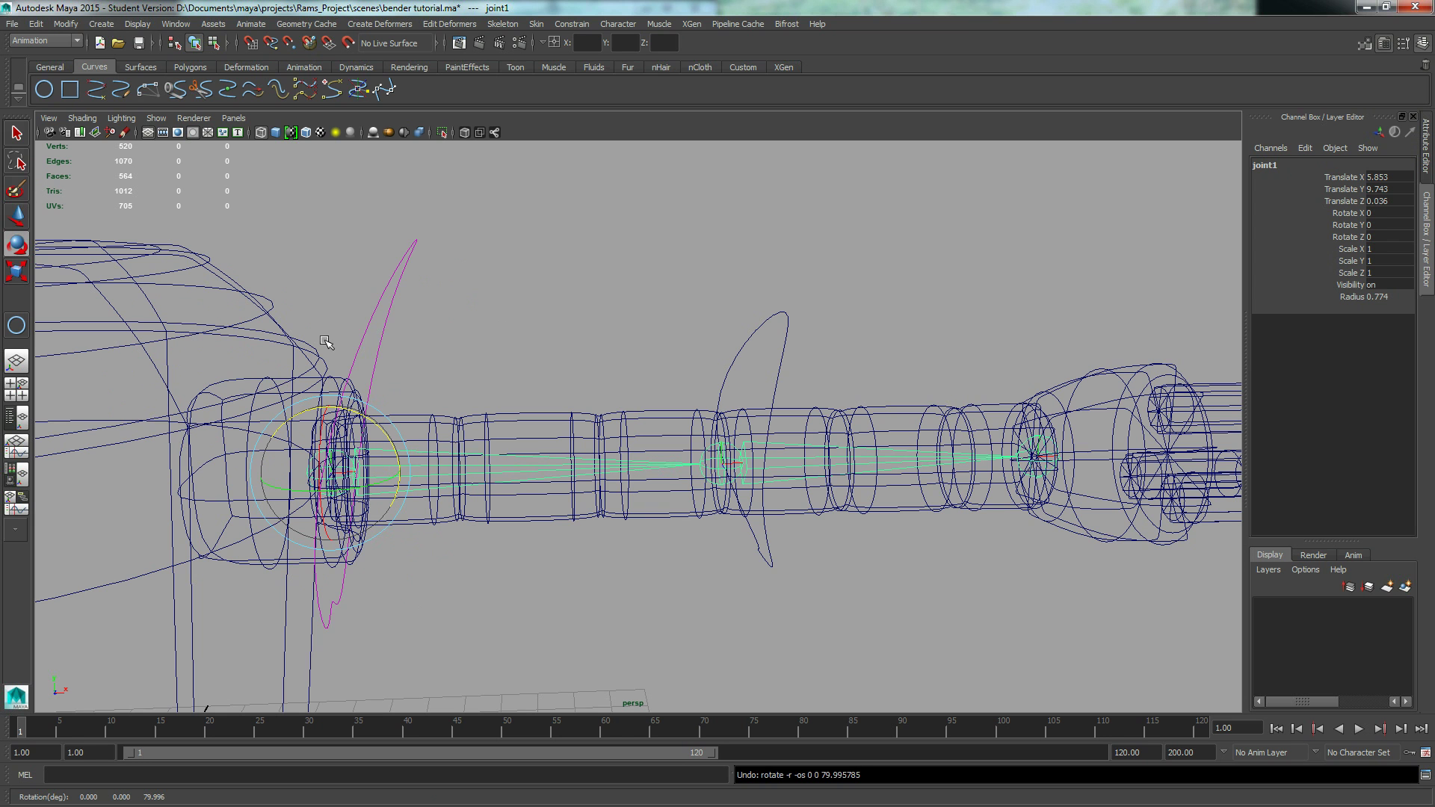
click(388, 329)
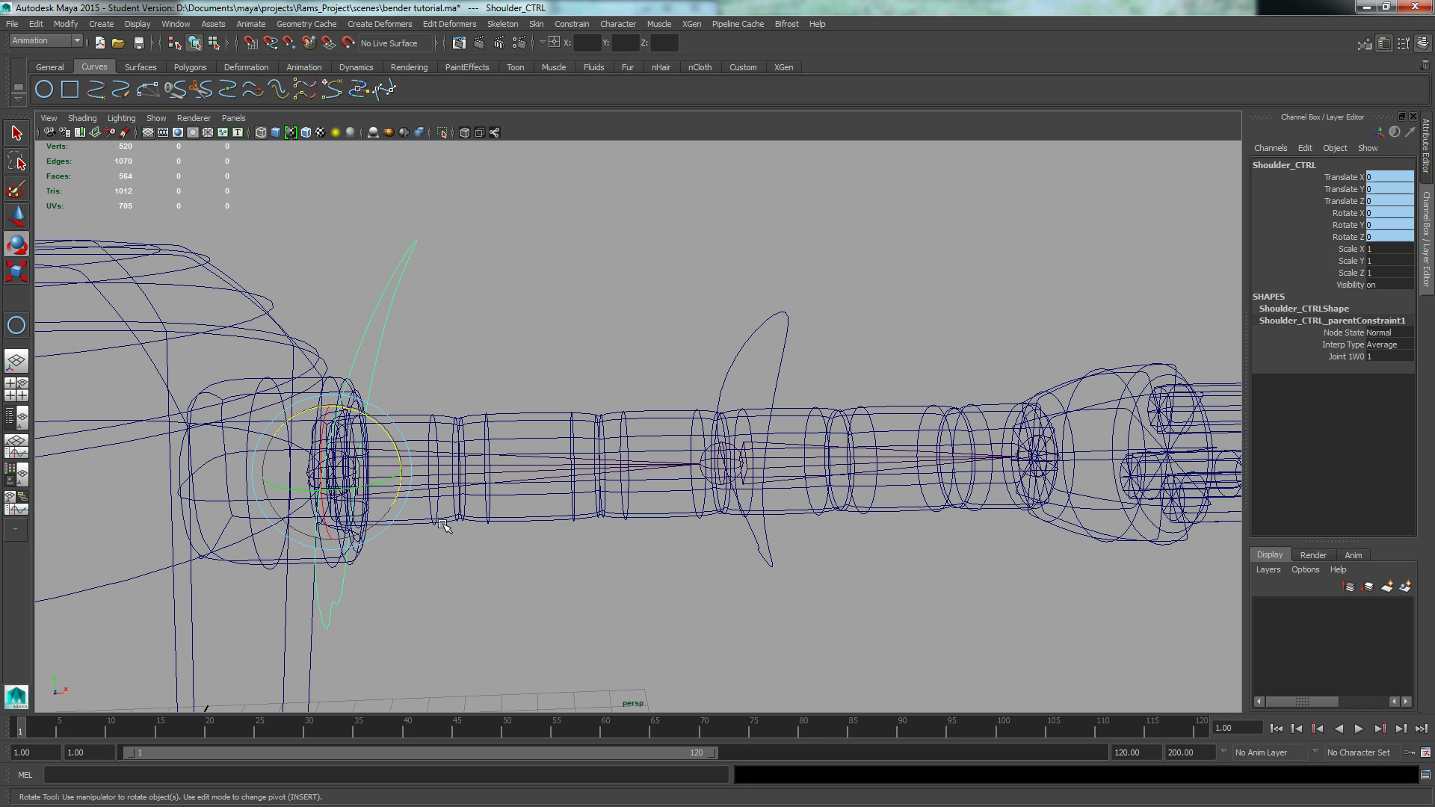
drag(360, 416, 329, 406)
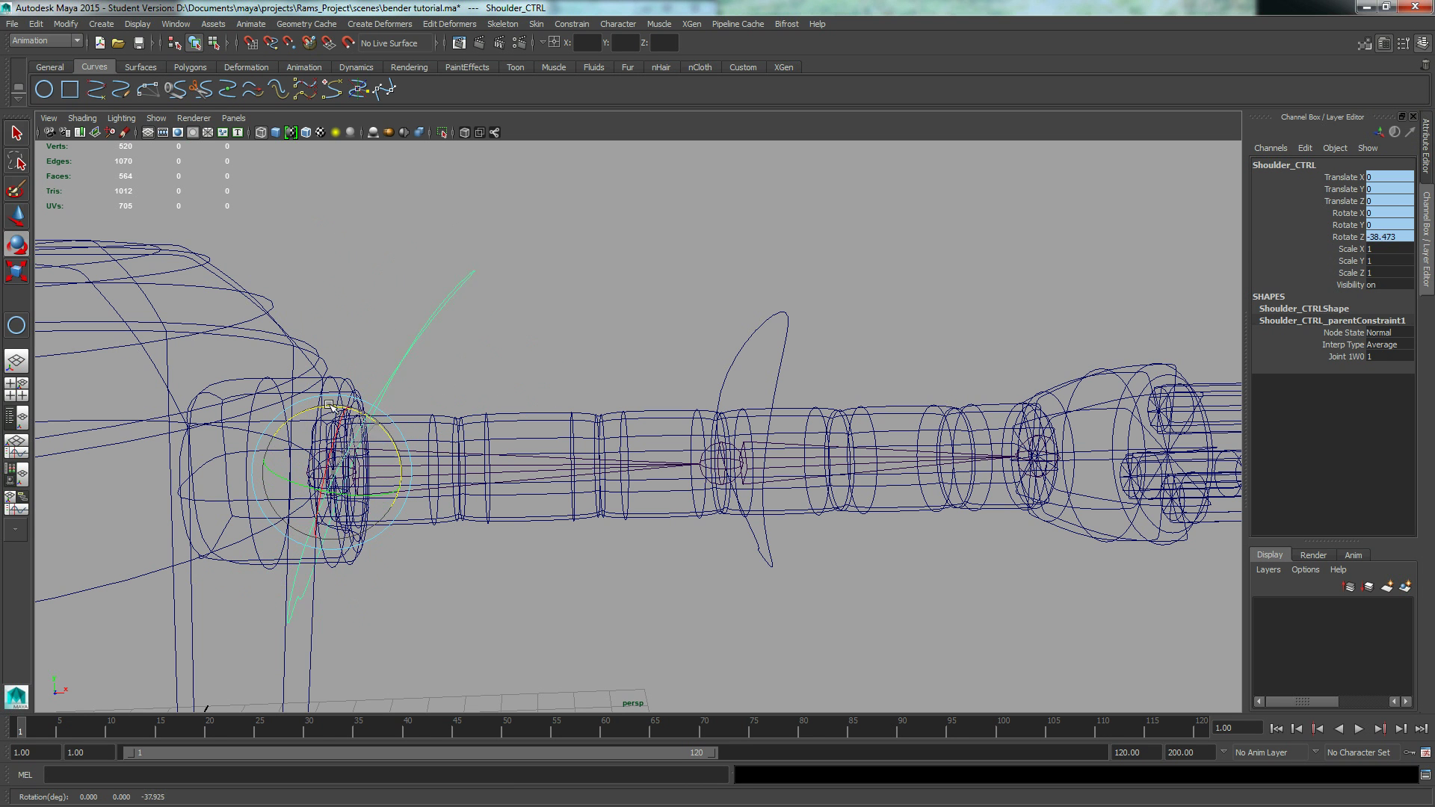
key(ctrl+z)
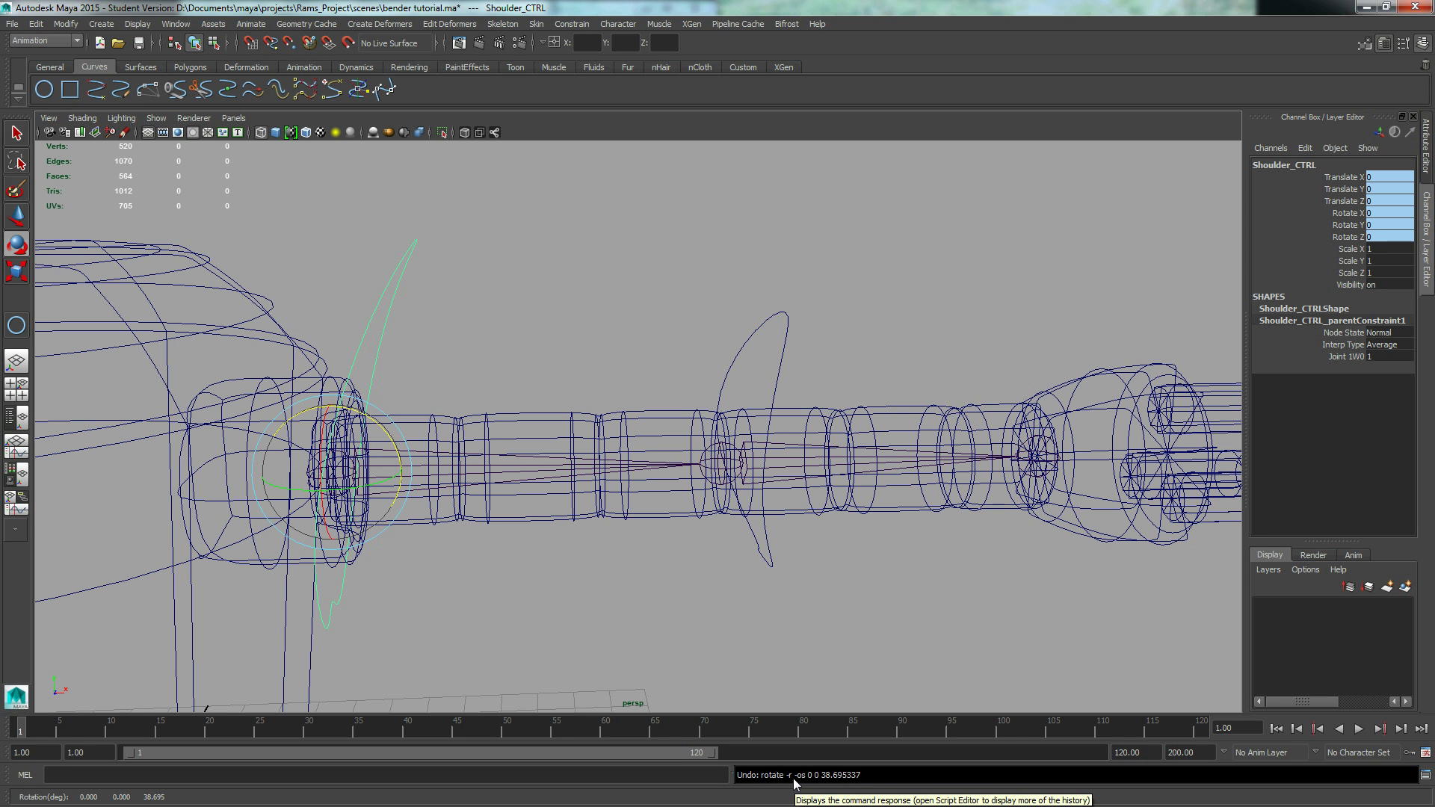
Step: Undo the shoulder control curve's parent constraint together with the selections made for it
key(ctrl+z)
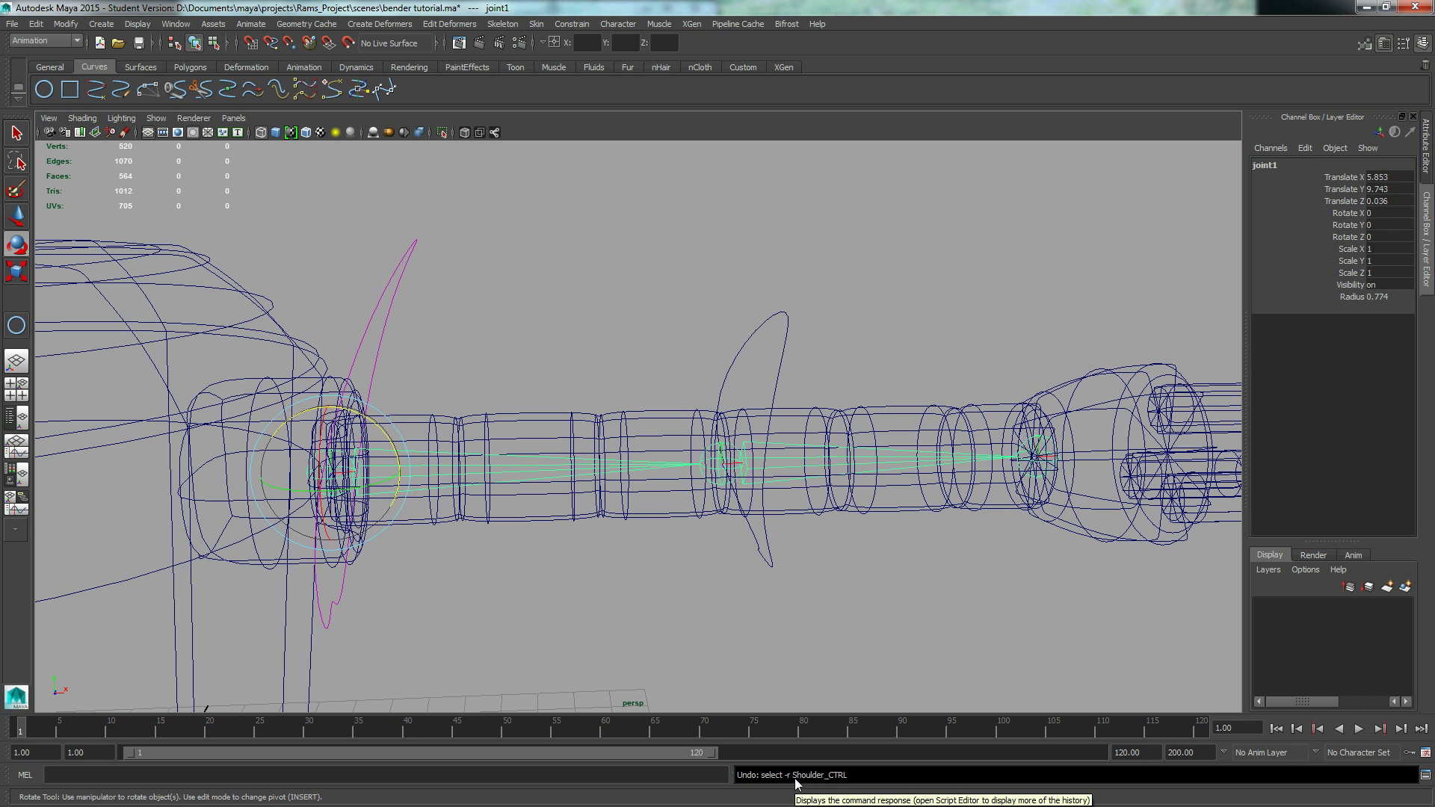
key(ctrl+z)
key(ctrl+z)
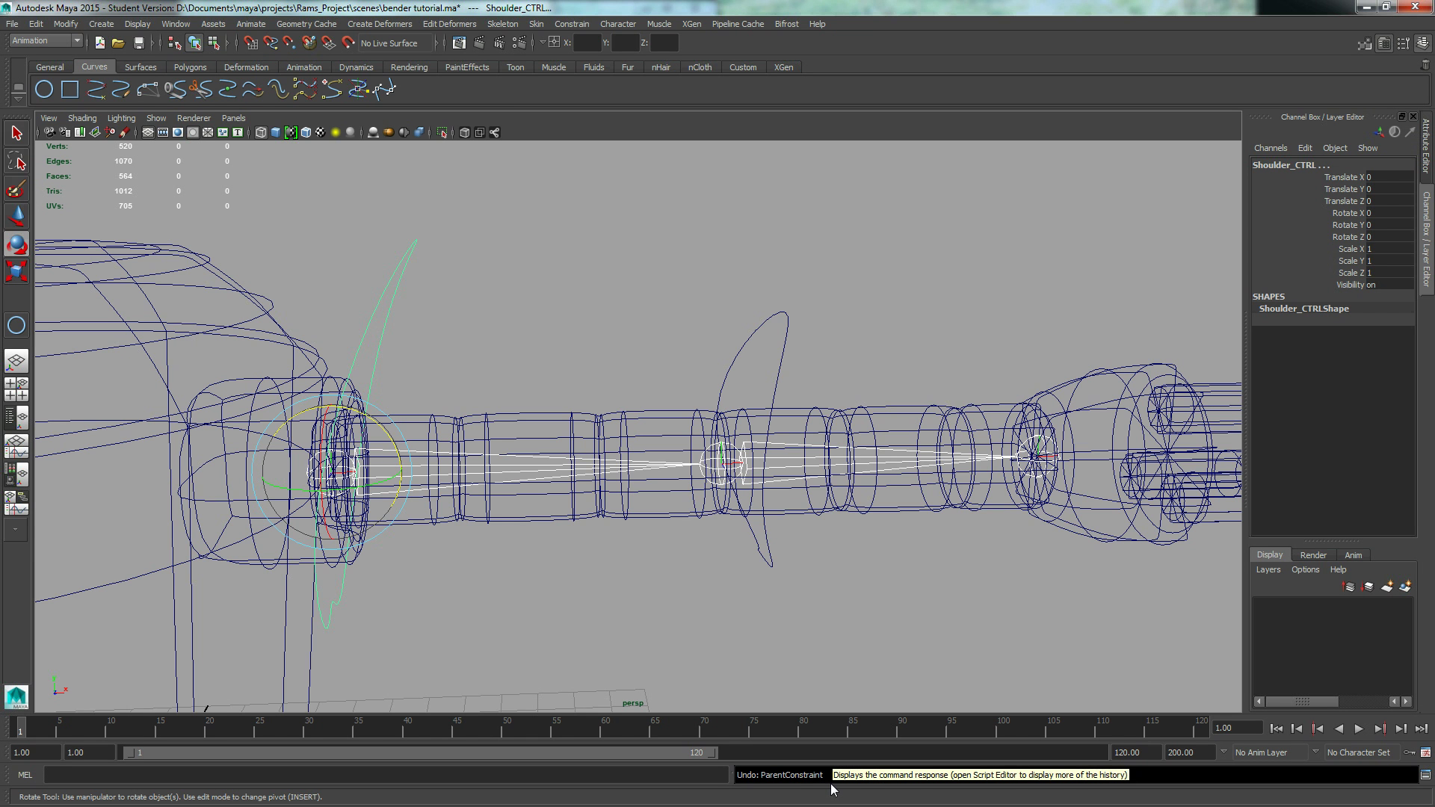
key(ctrl+z)
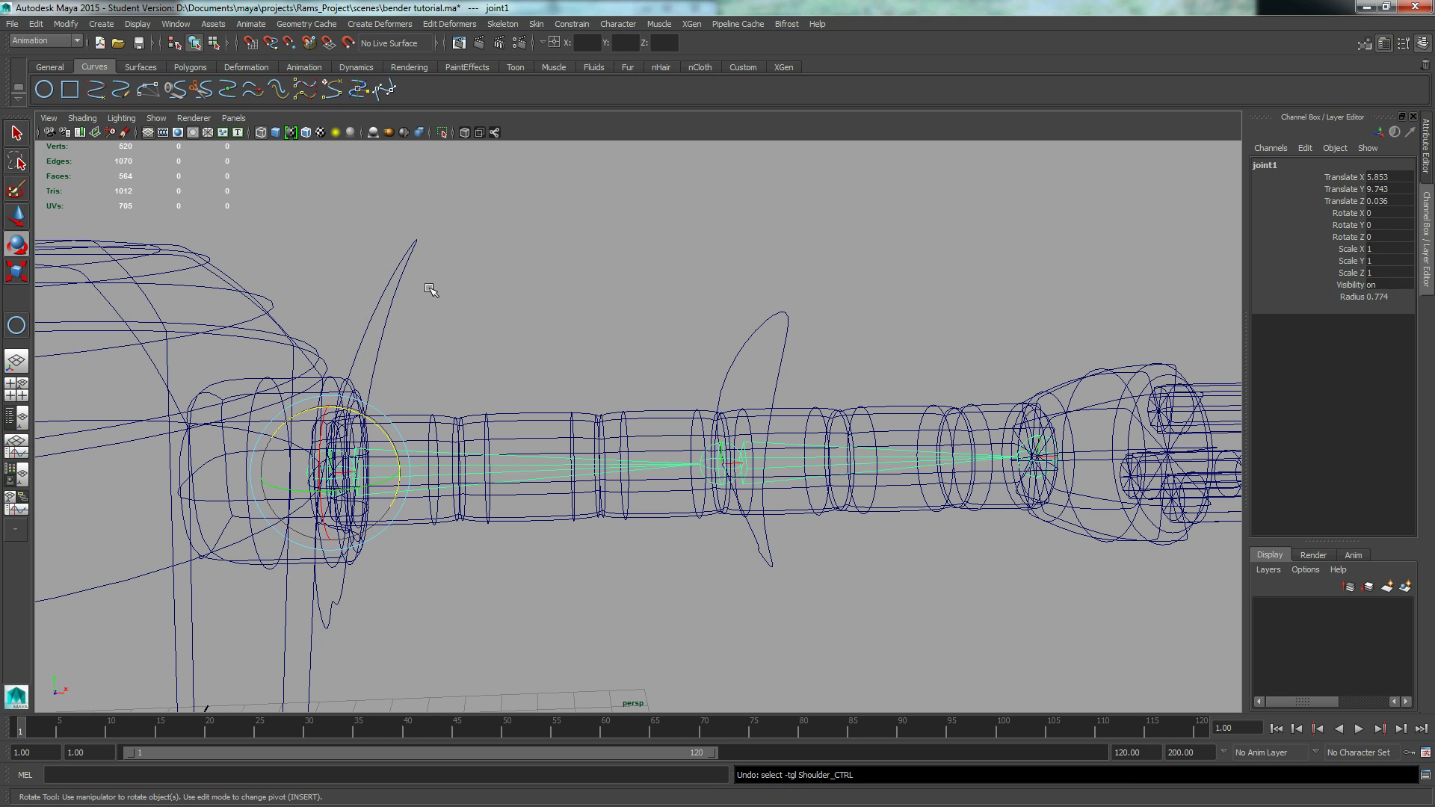
key(ctrl+z)
key(ctrl+z)
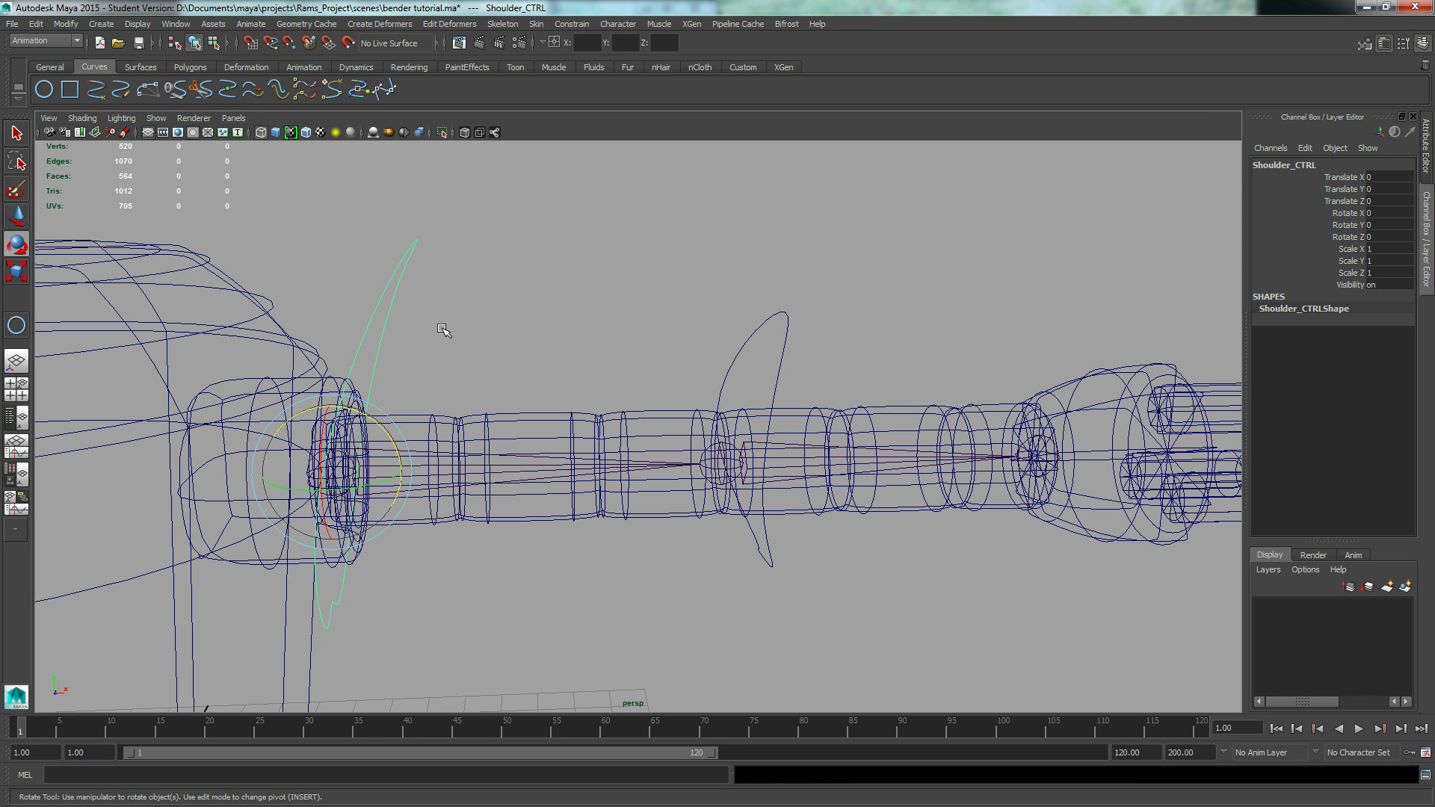
key(ctrl+z)
key(ctrl+z)
Step: Parent-constrain the shoulder joint to the Shoulder_CTRL curve, selecting the curve first as the driver
drag(359, 231, 421, 326)
shift+click(423, 459)
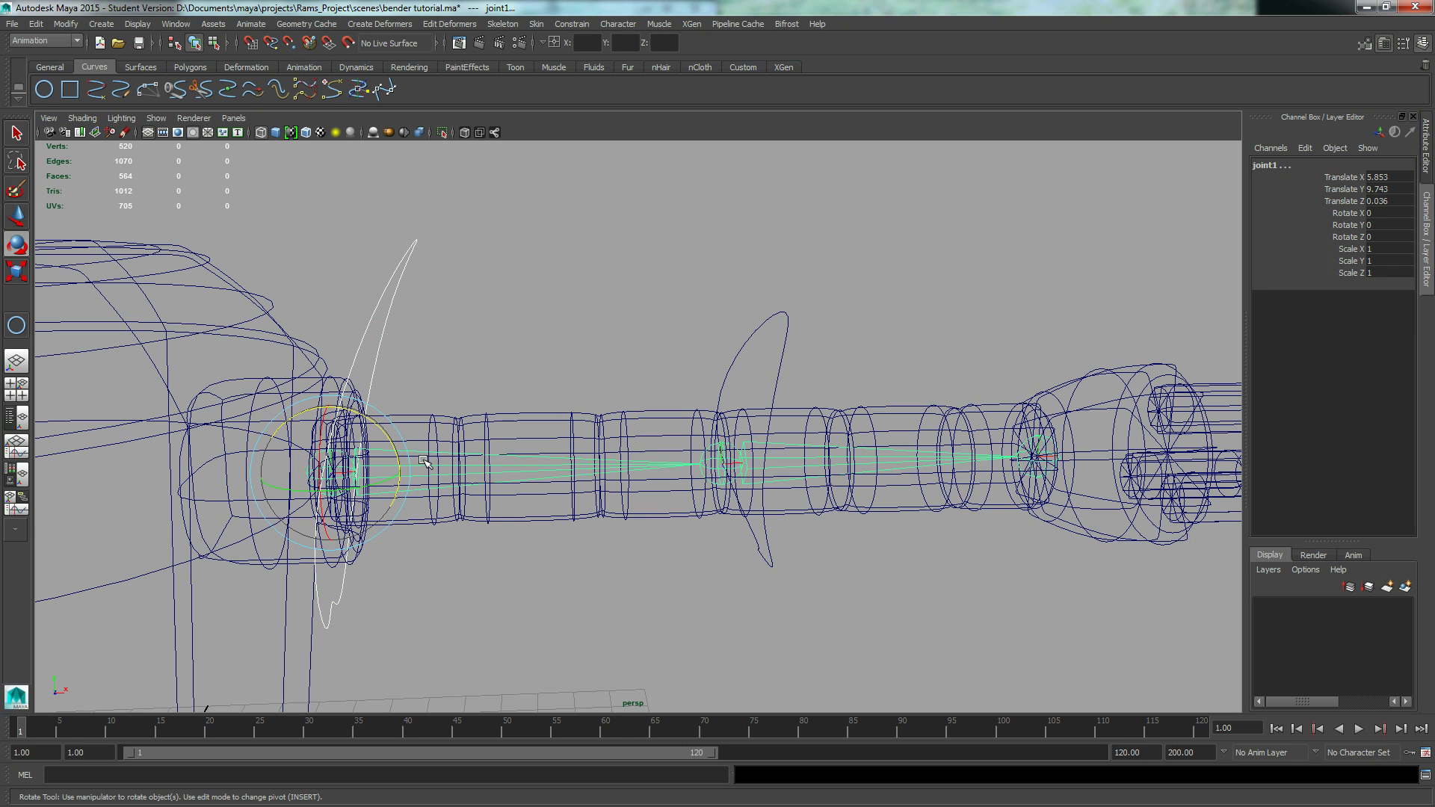
click(583, 25)
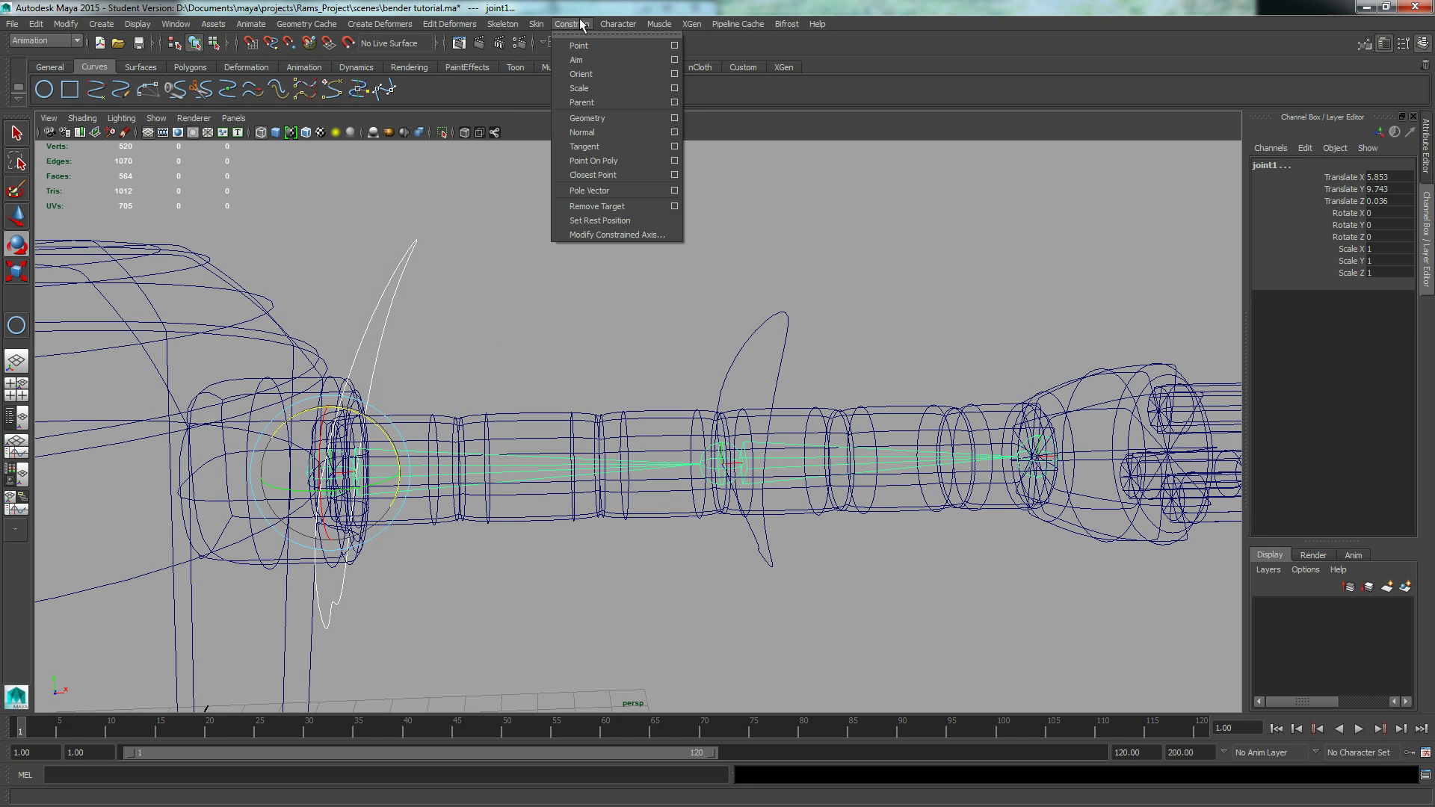
click(582, 102)
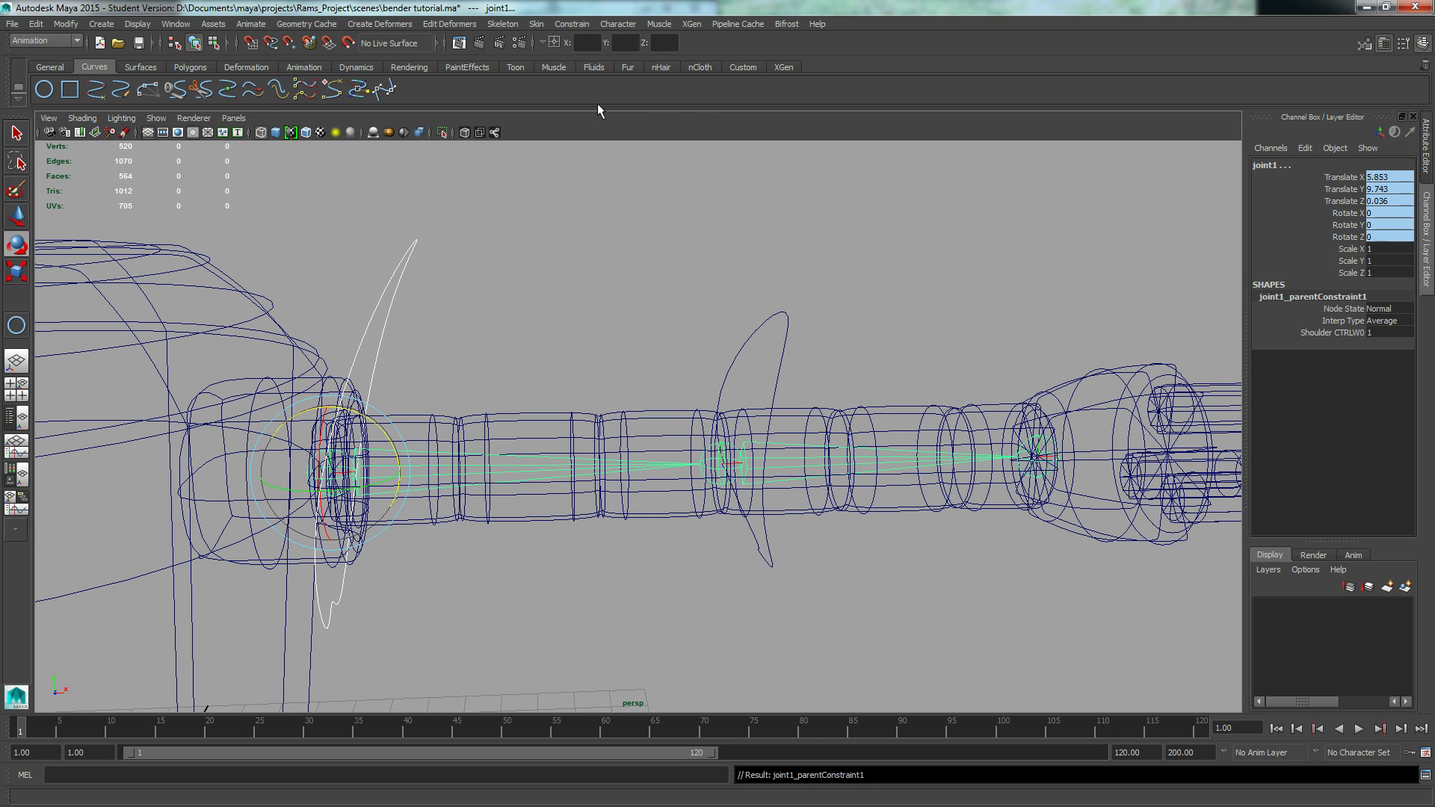
Step: Test-rotate the Shoulder_CTRL curve about Z and undo the rotation
click(497, 324)
drag(332, 244, 482, 362)
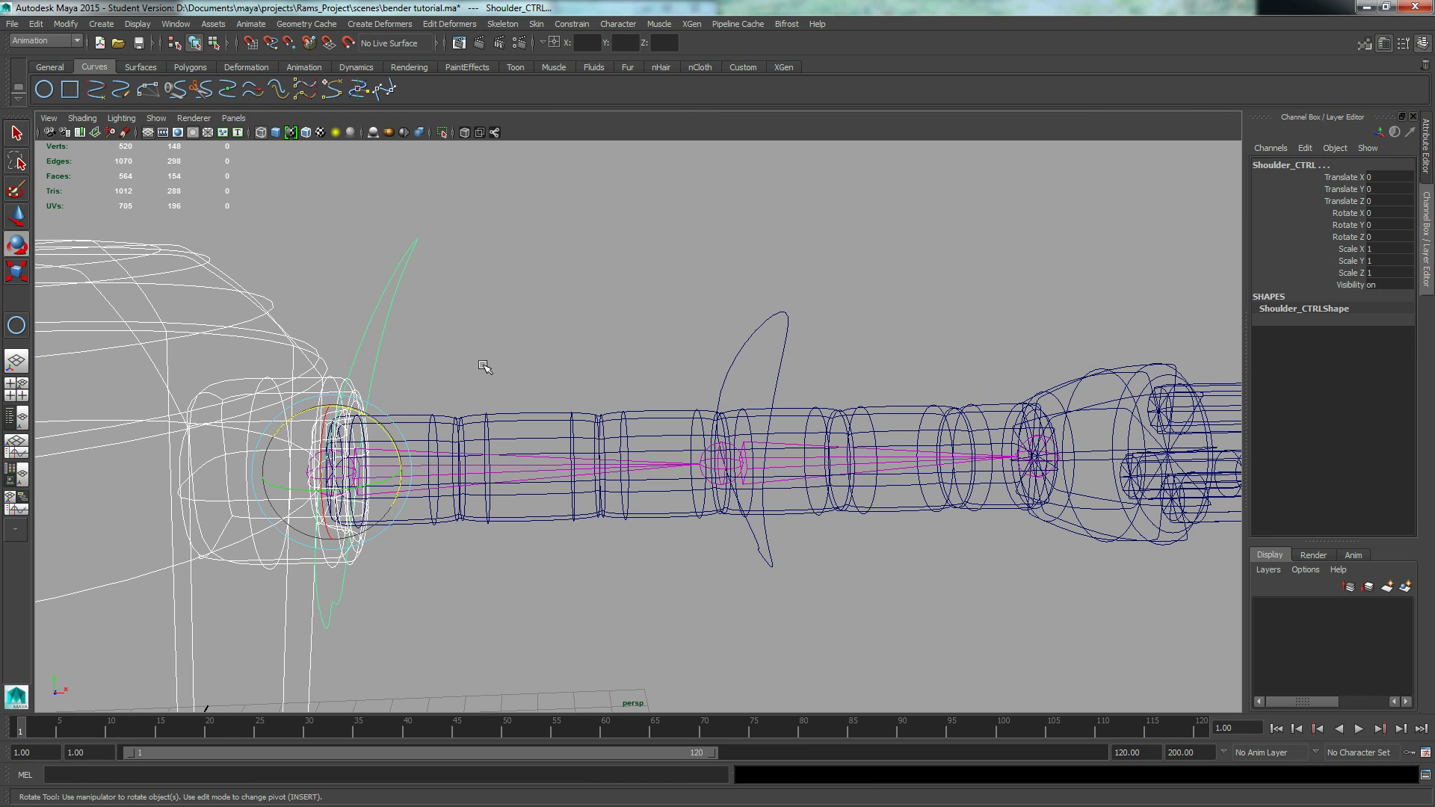
click(451, 302)
drag(406, 261, 439, 294)
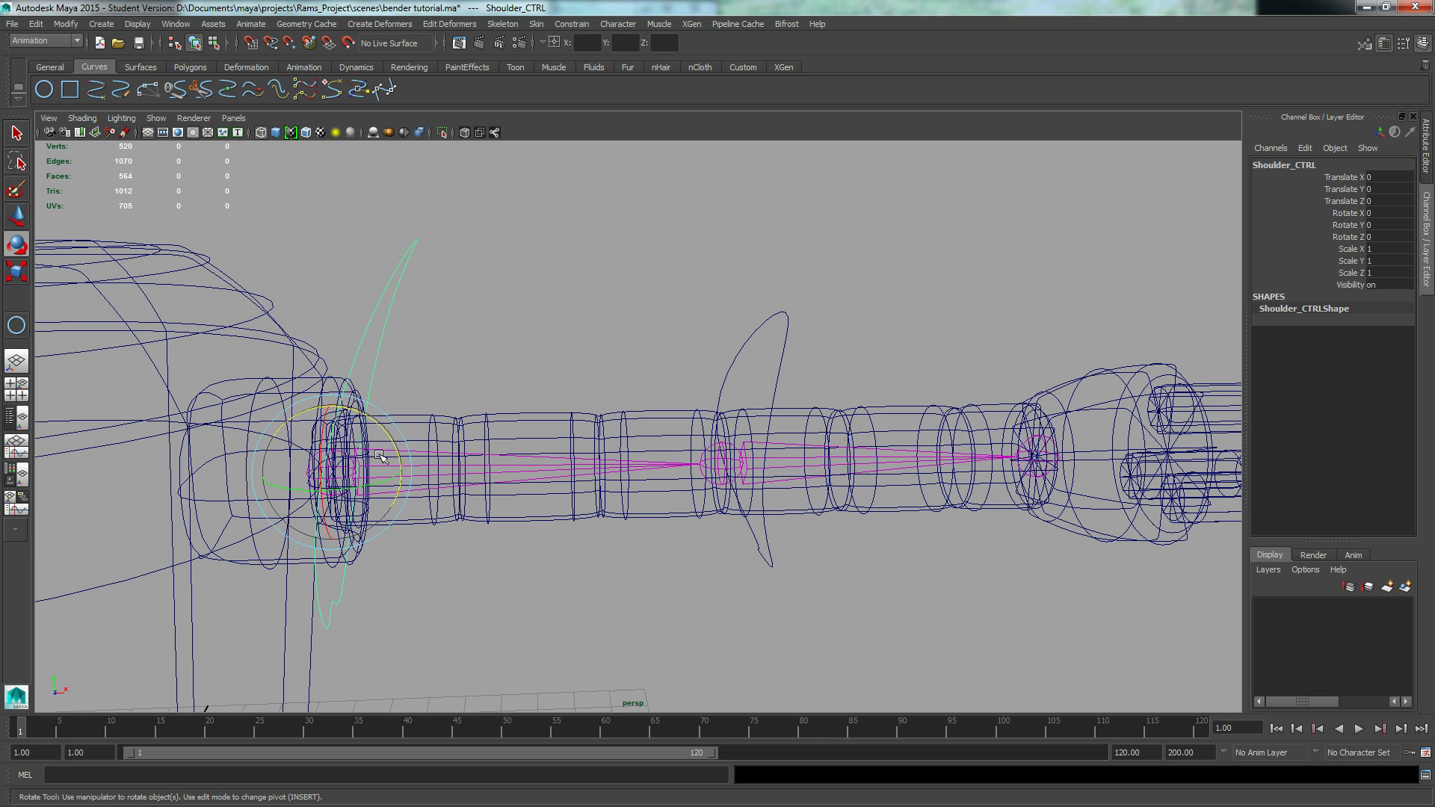
drag(381, 429, 426, 495)
key(ctrl+z)
key(ctrl+z)
key(ctrl+z)
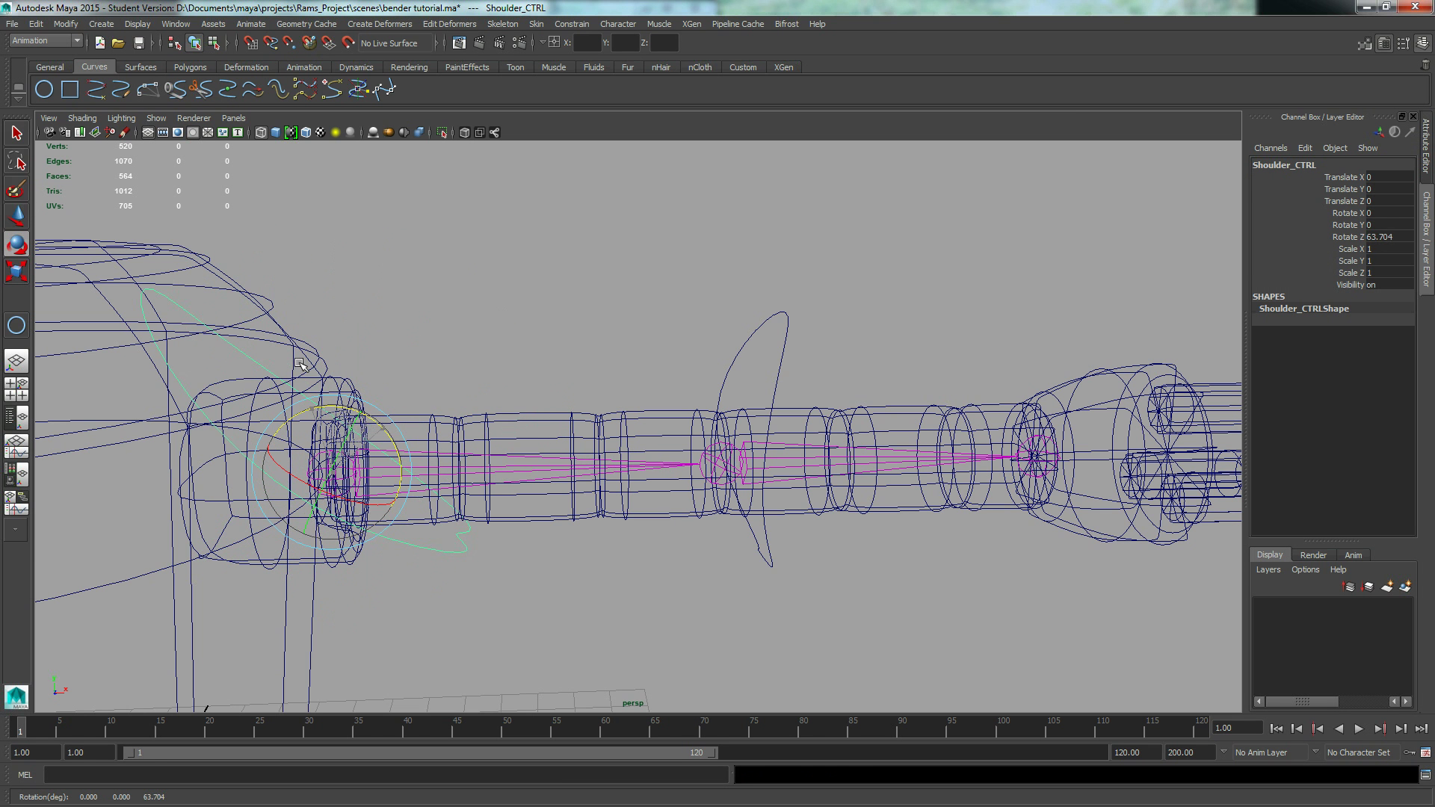
Step: Test-rotate the Elbow_CTRL curve and undo the rotation
drag(718, 288, 778, 343)
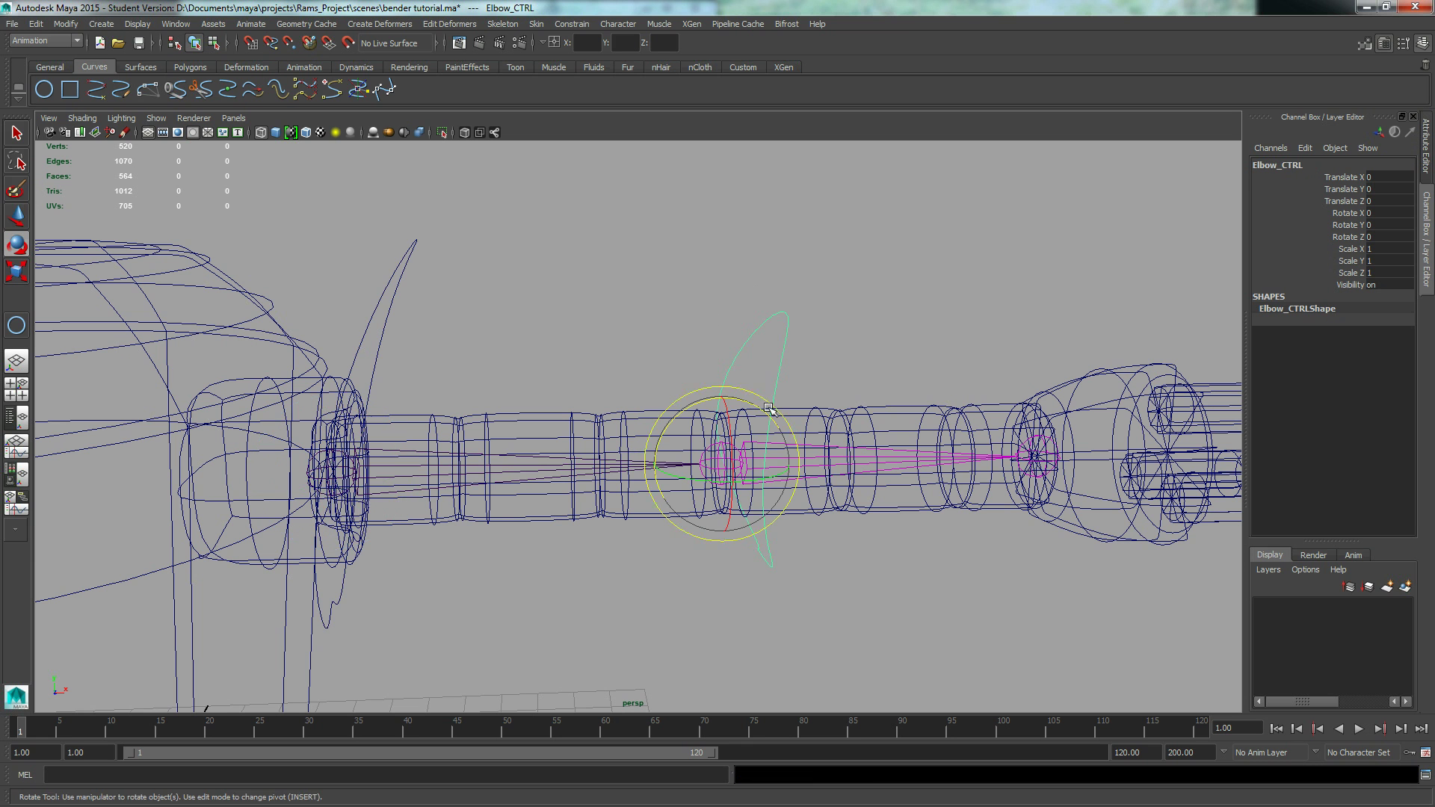
drag(753, 402, 713, 360)
key(ctrl+z)
Step: Examine what the shoulder and elbow control curves and the shoulder joint each drive, viewing the arm from several angles
drag(355, 260, 410, 327)
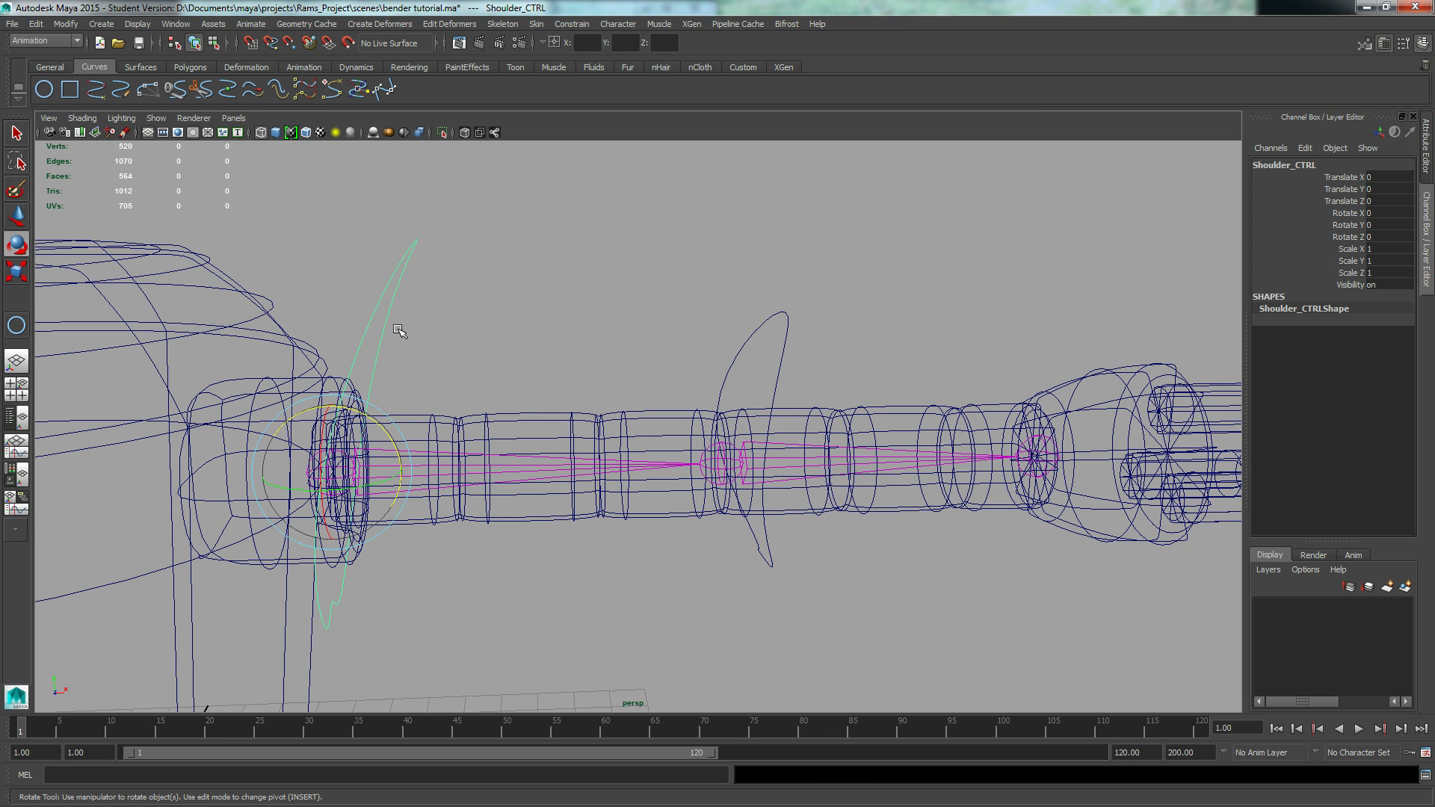
alt+middle_drag(397, 323, 442, 329)
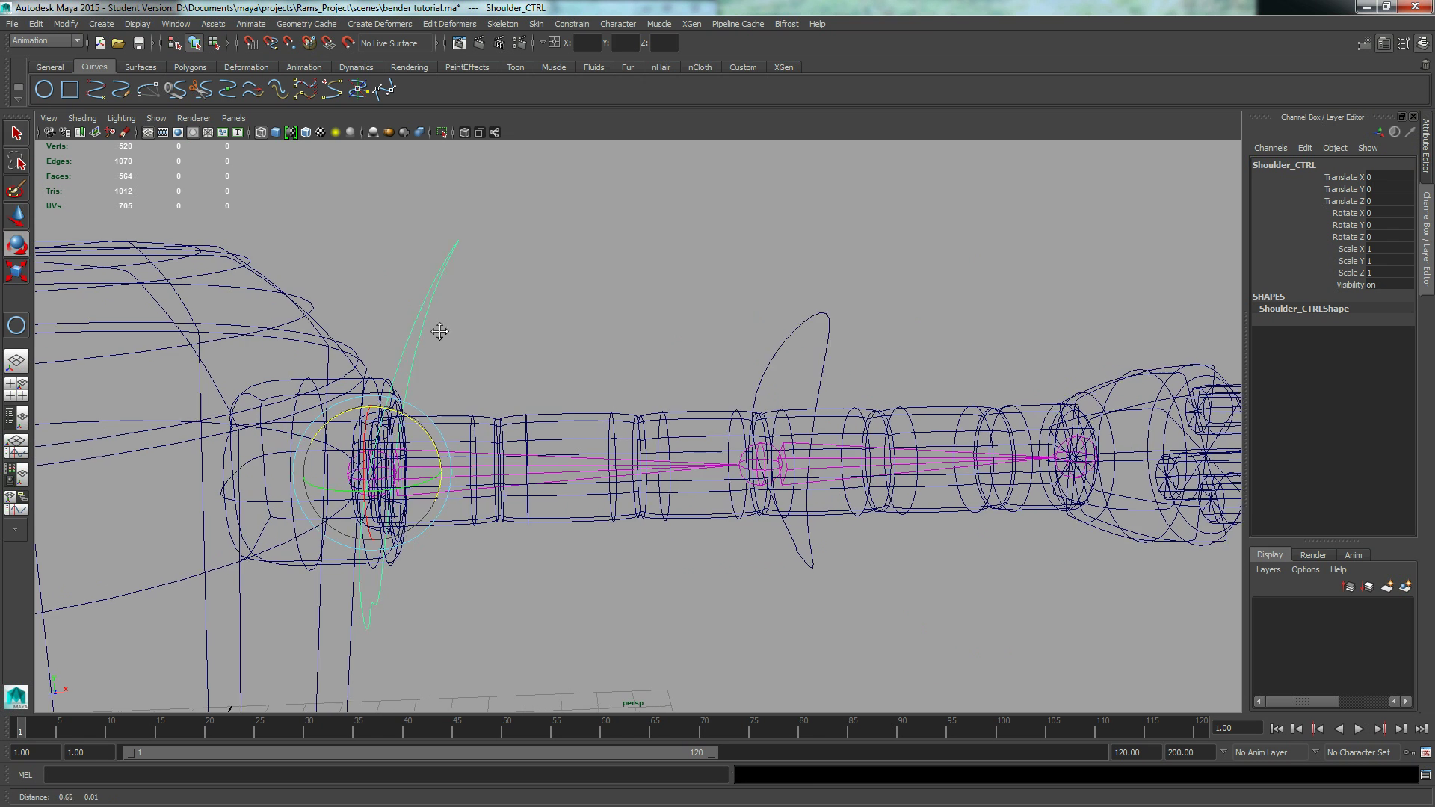
click(795, 347)
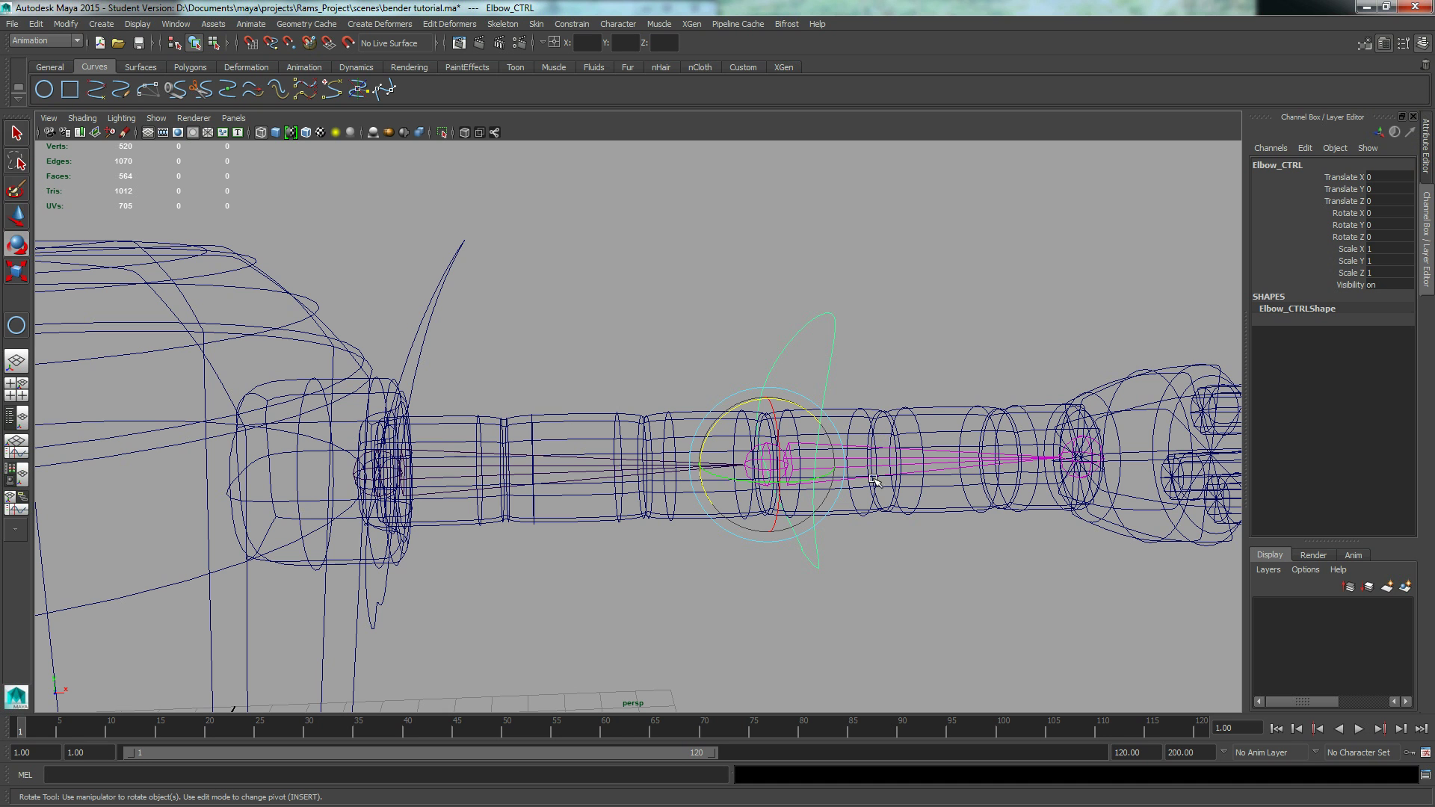
click(450, 465)
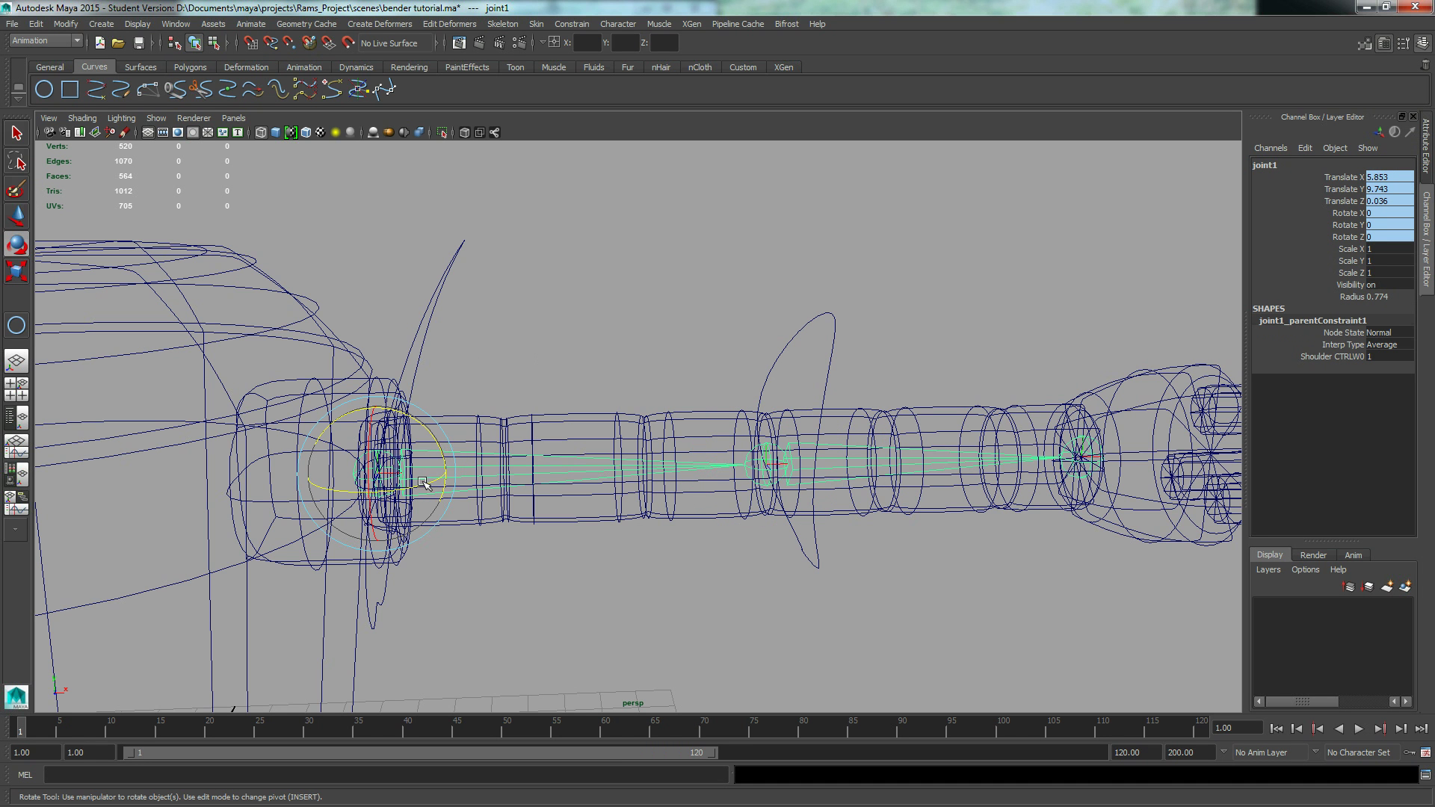
click(459, 284)
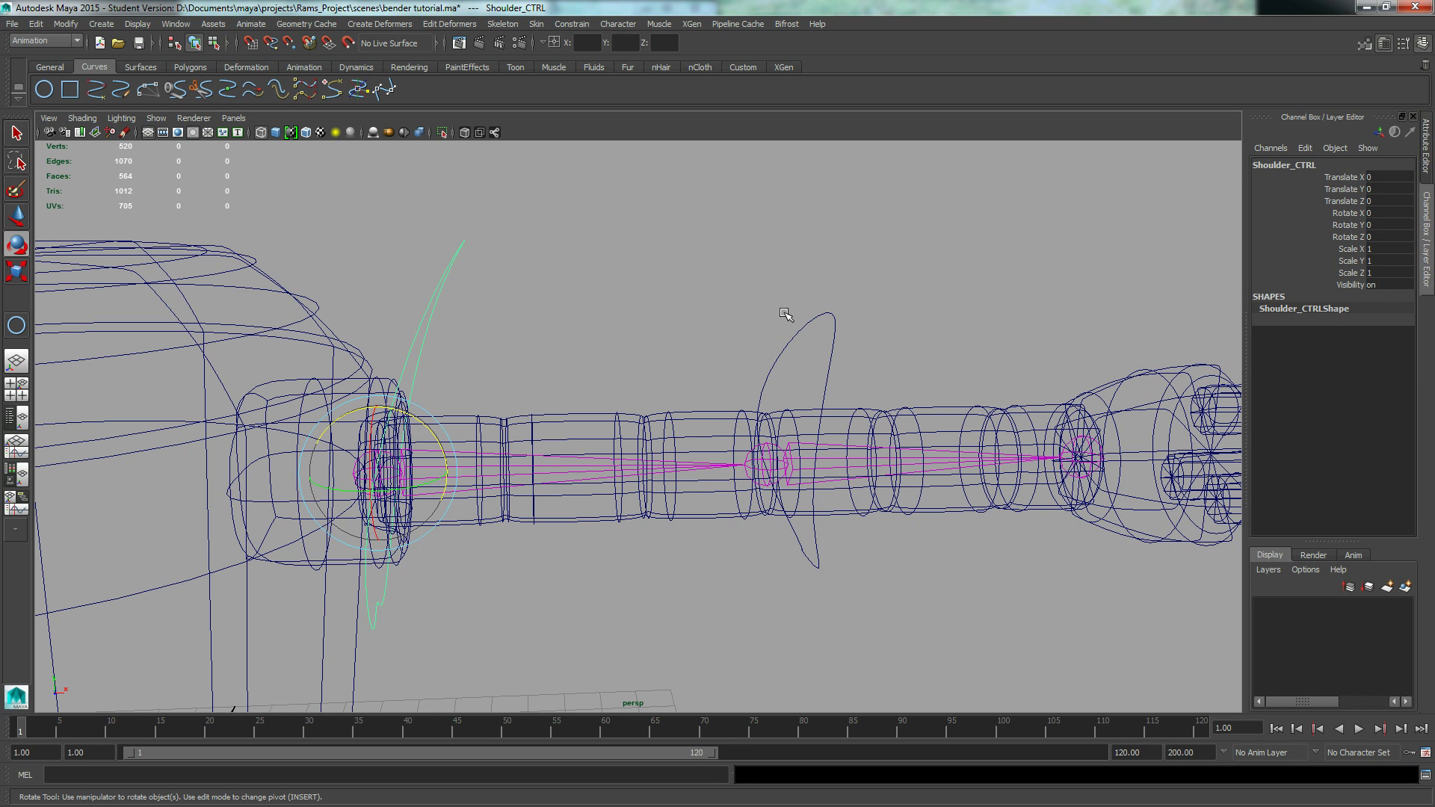
click(812, 367)
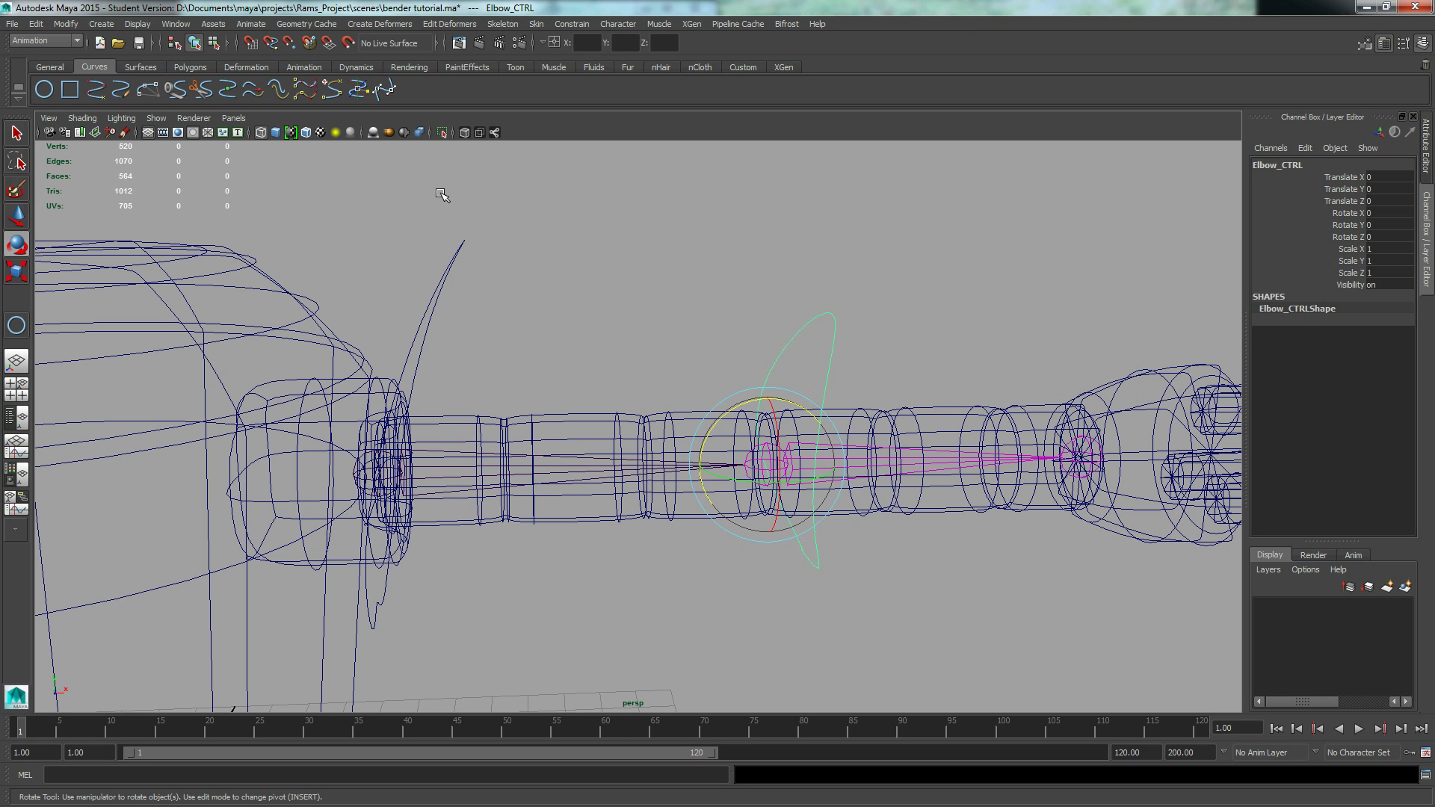
drag(407, 200, 486, 312)
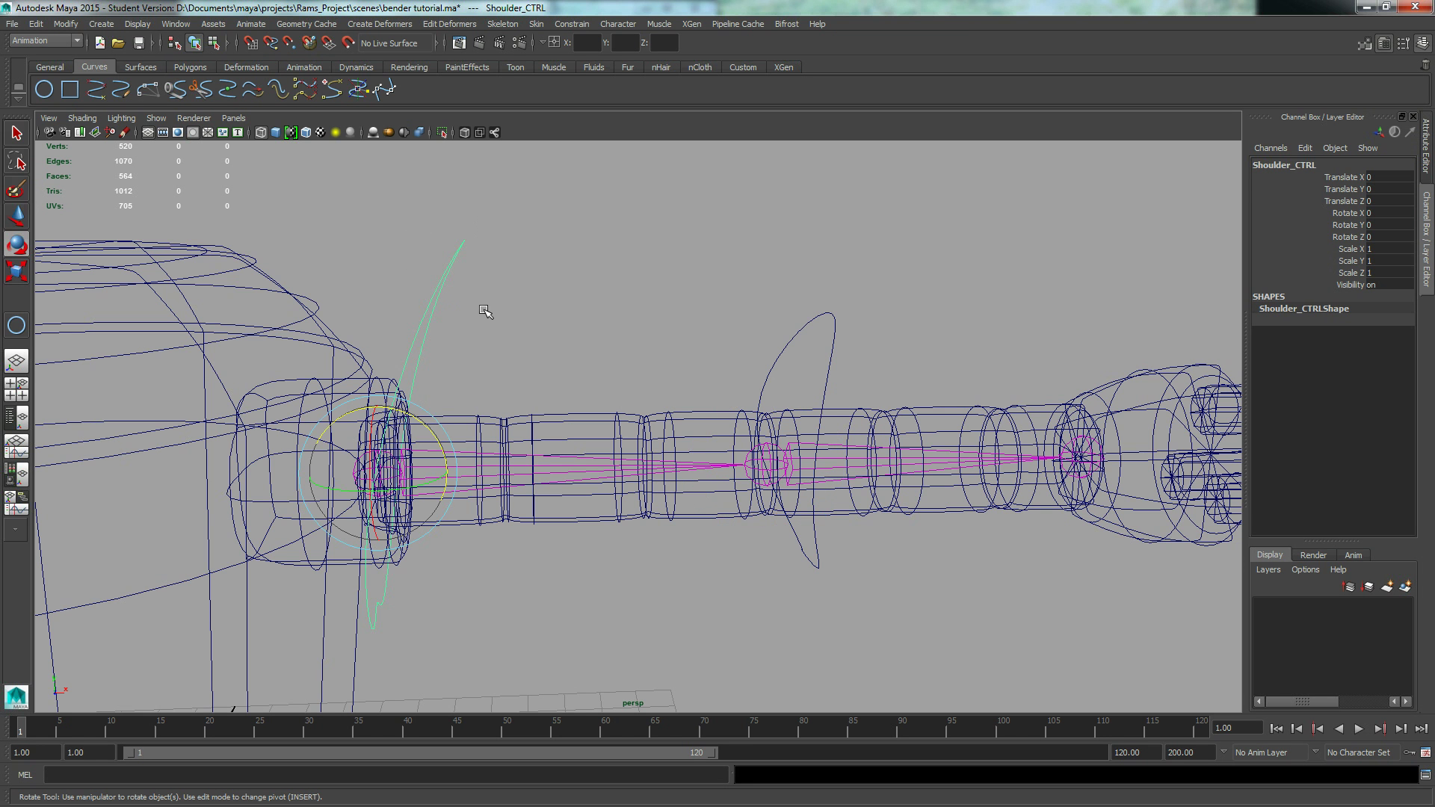
click(486, 312)
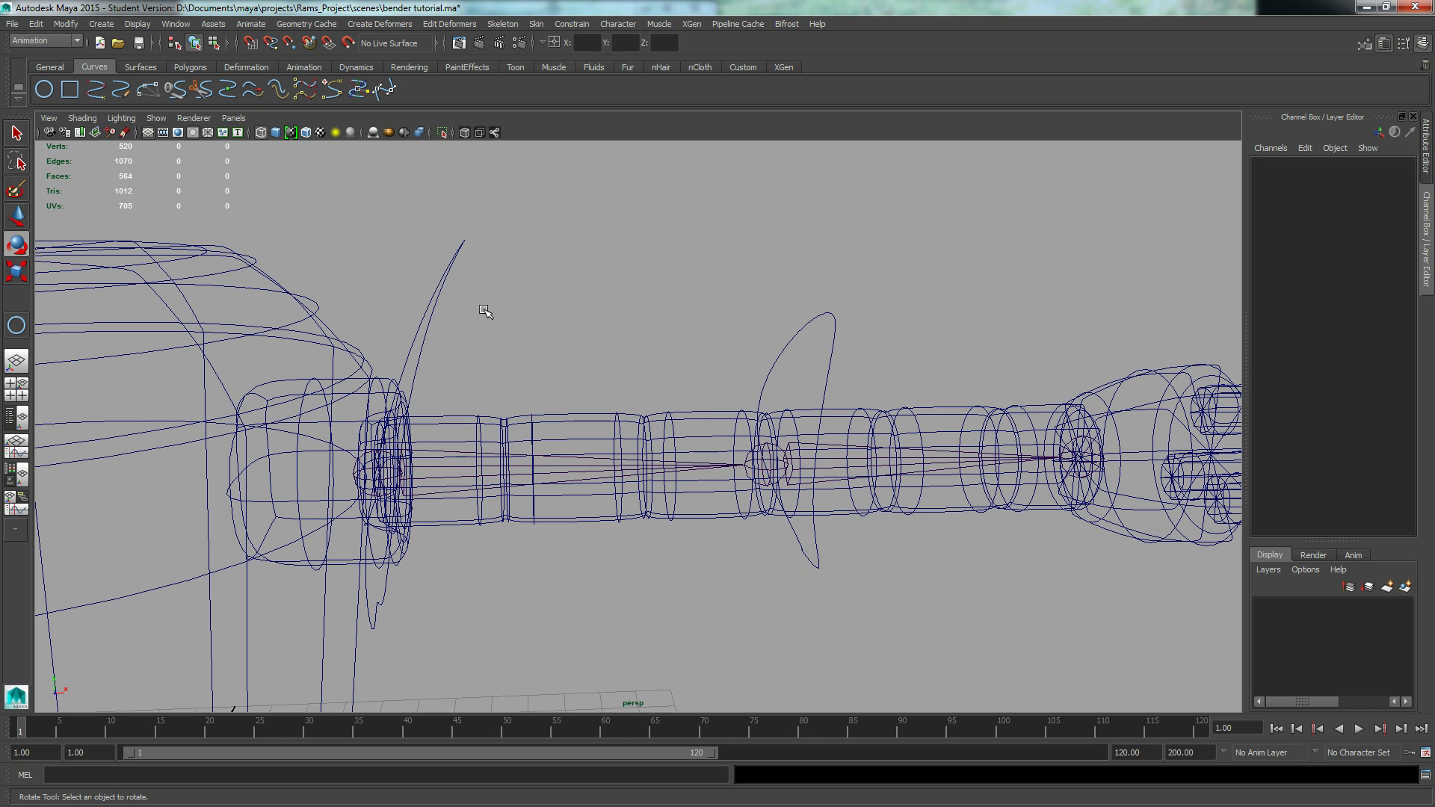
alt+drag(551, 311, 612, 300)
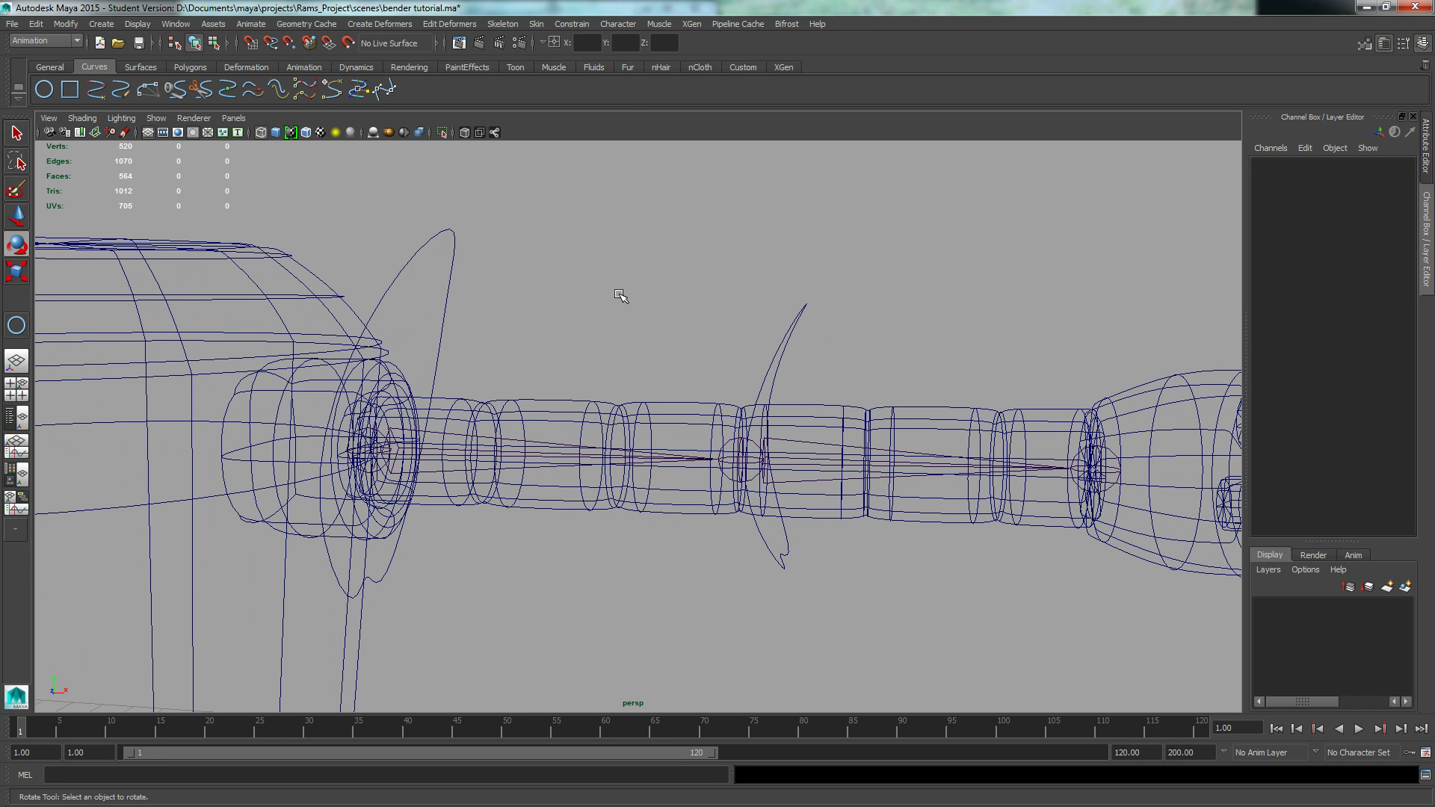
mouse_move(663, 294)
alt+mouse_down()
mouse_move(650, 294)
mouse_move(666, 292)
alt+mouse_up()
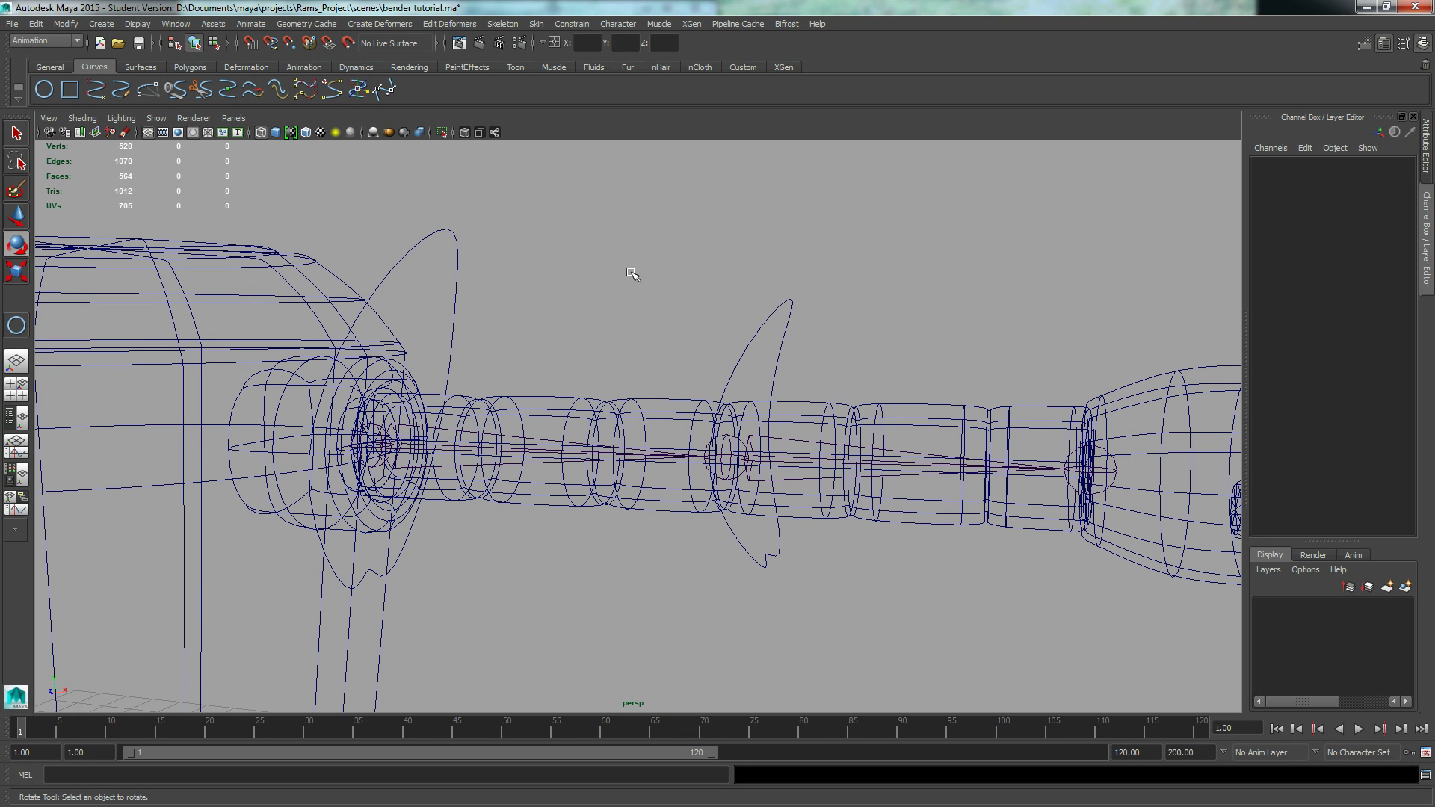
mouse_move(550, 338)
alt+mouse_down()
mouse_move(588, 352)
mouse_move(576, 349)
alt+mouse_up()
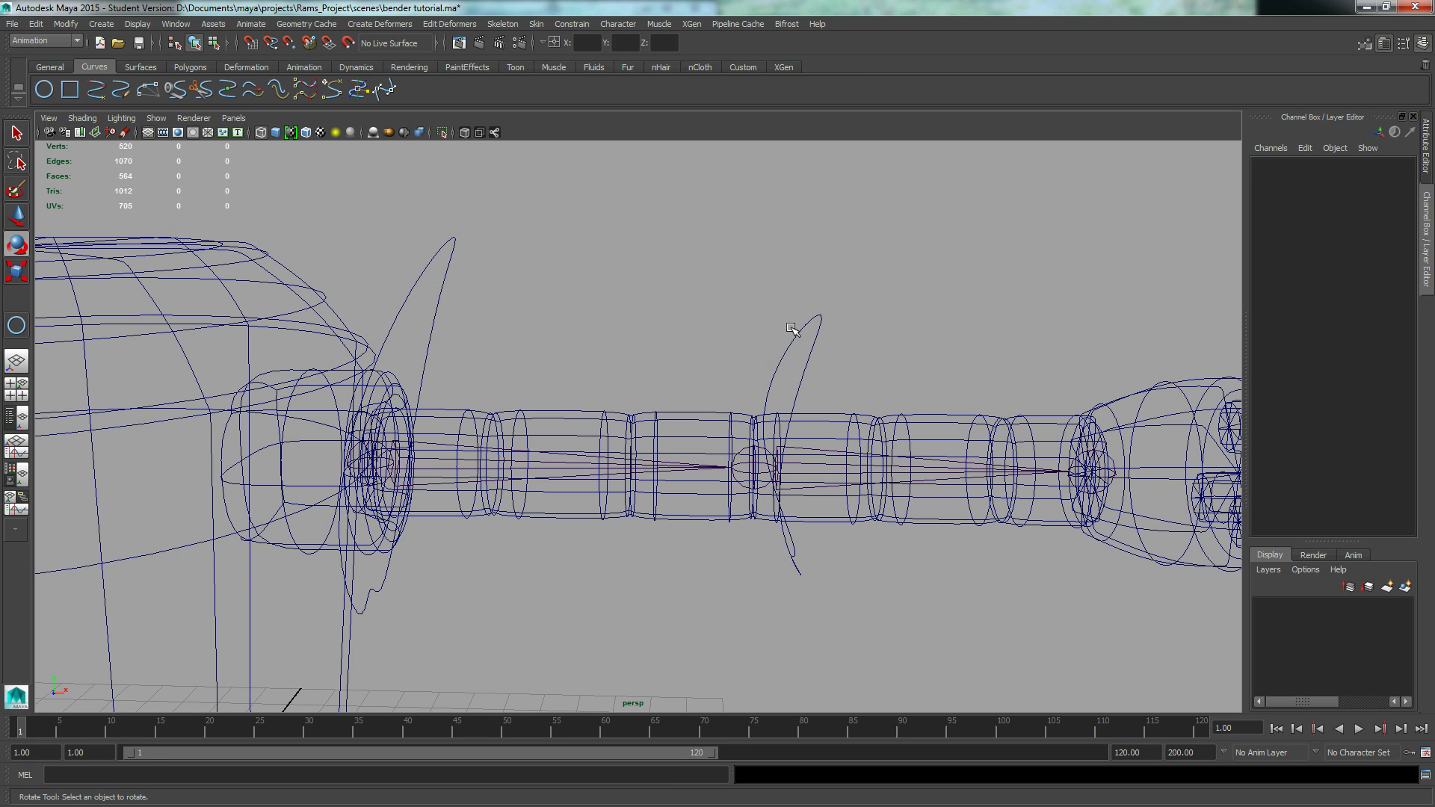
Step: Parent the Elbow_CTRL curve under the Shoulder_CTRL curve, selecting the elbow curve first as the child
drag(733, 267, 806, 361)
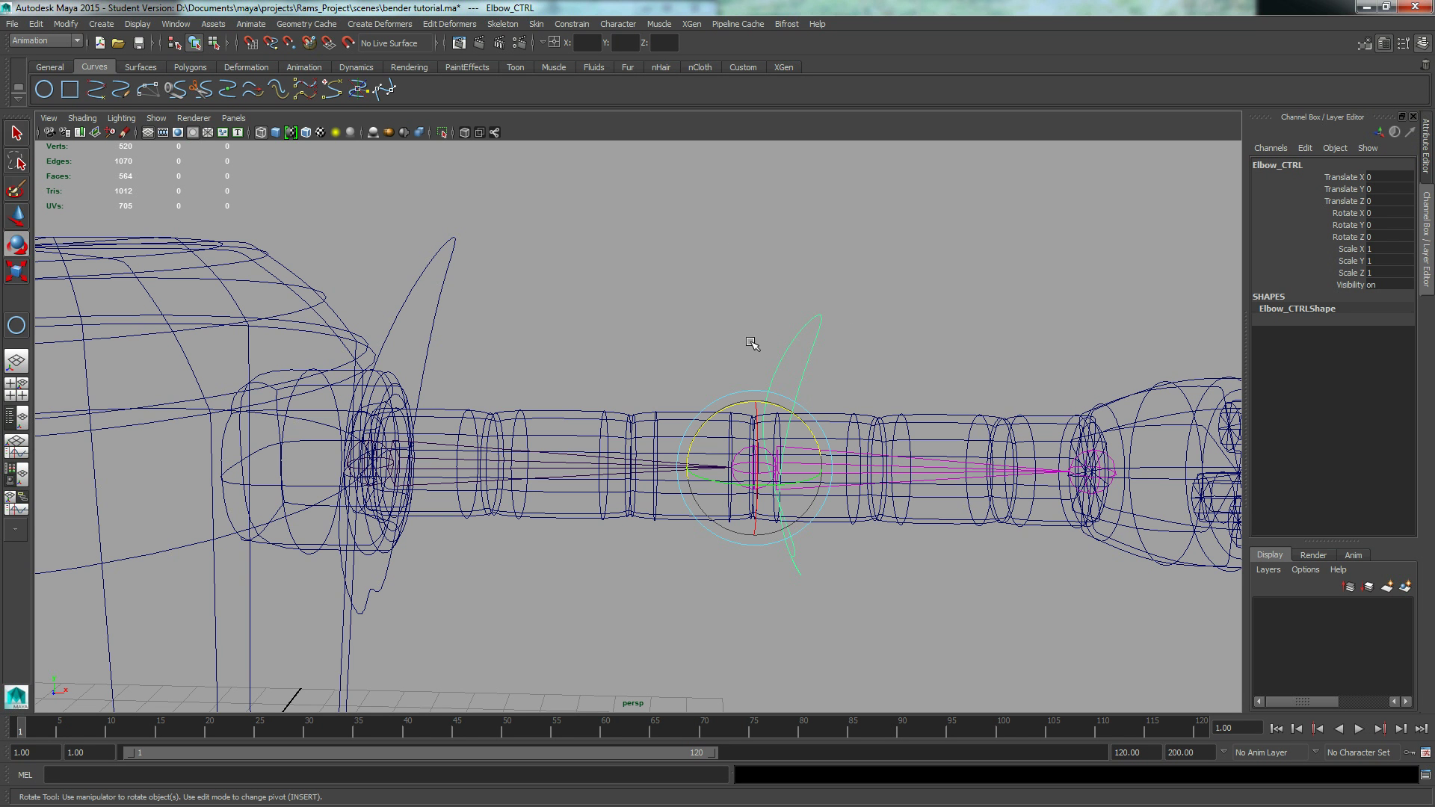
click(418, 322)
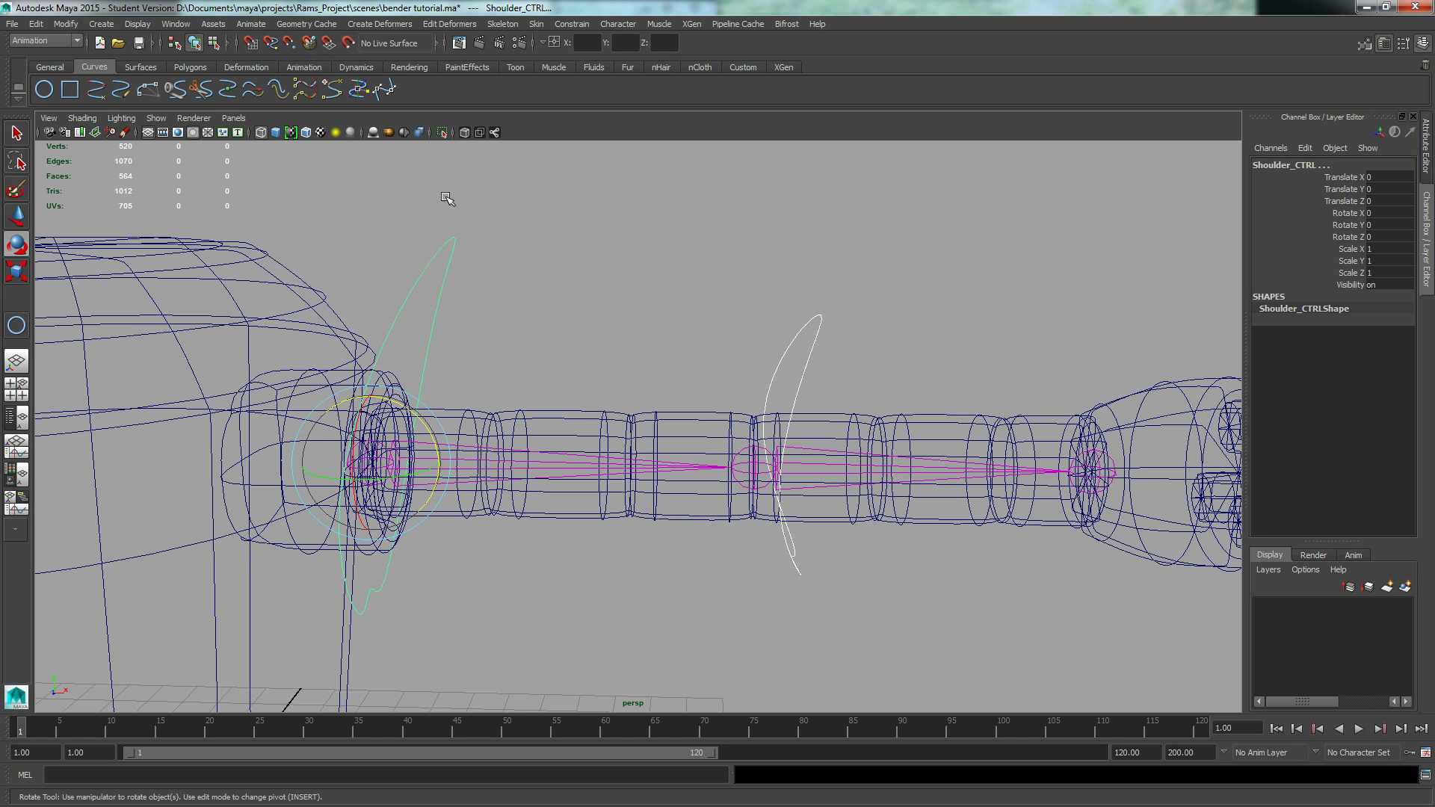
click(36, 23)
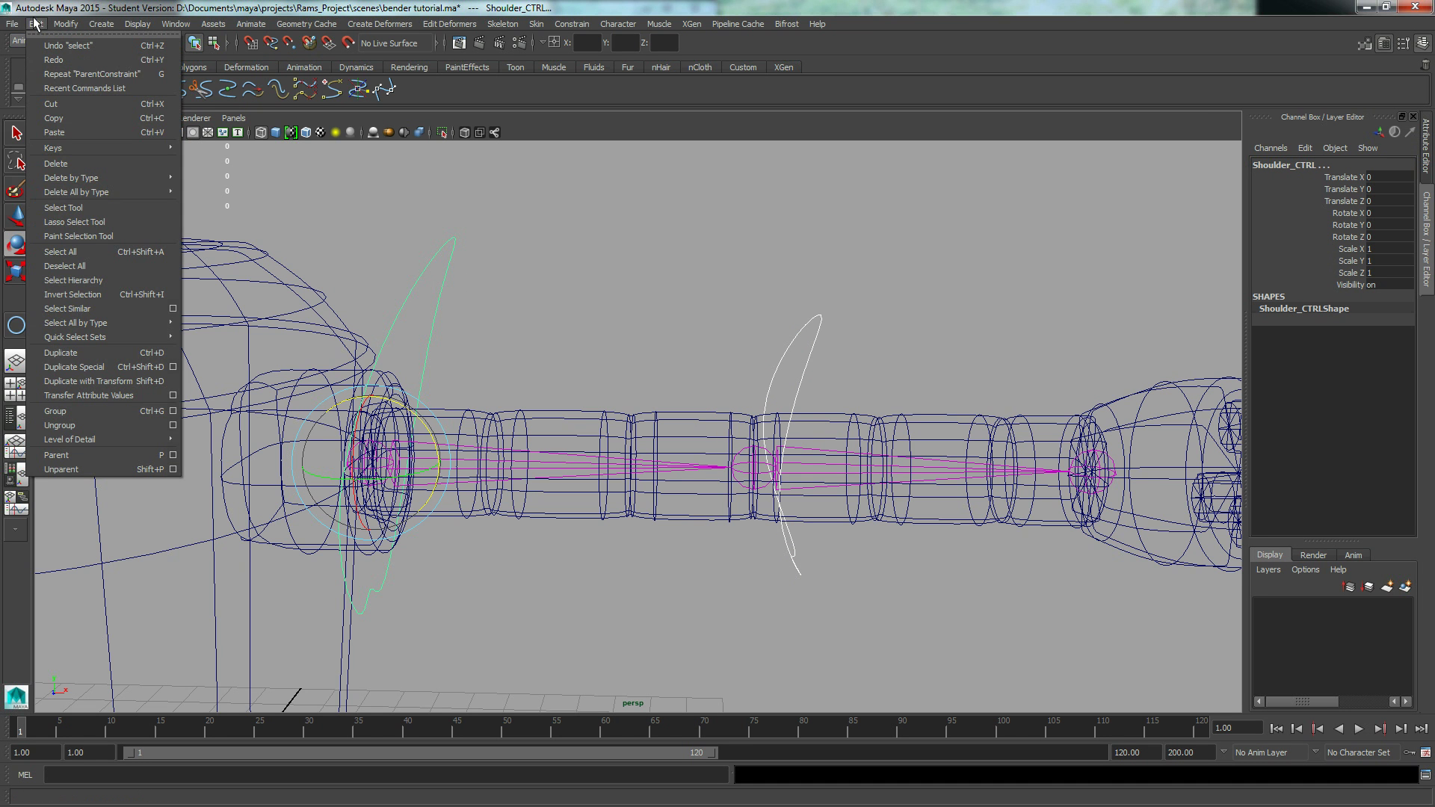
click(56, 462)
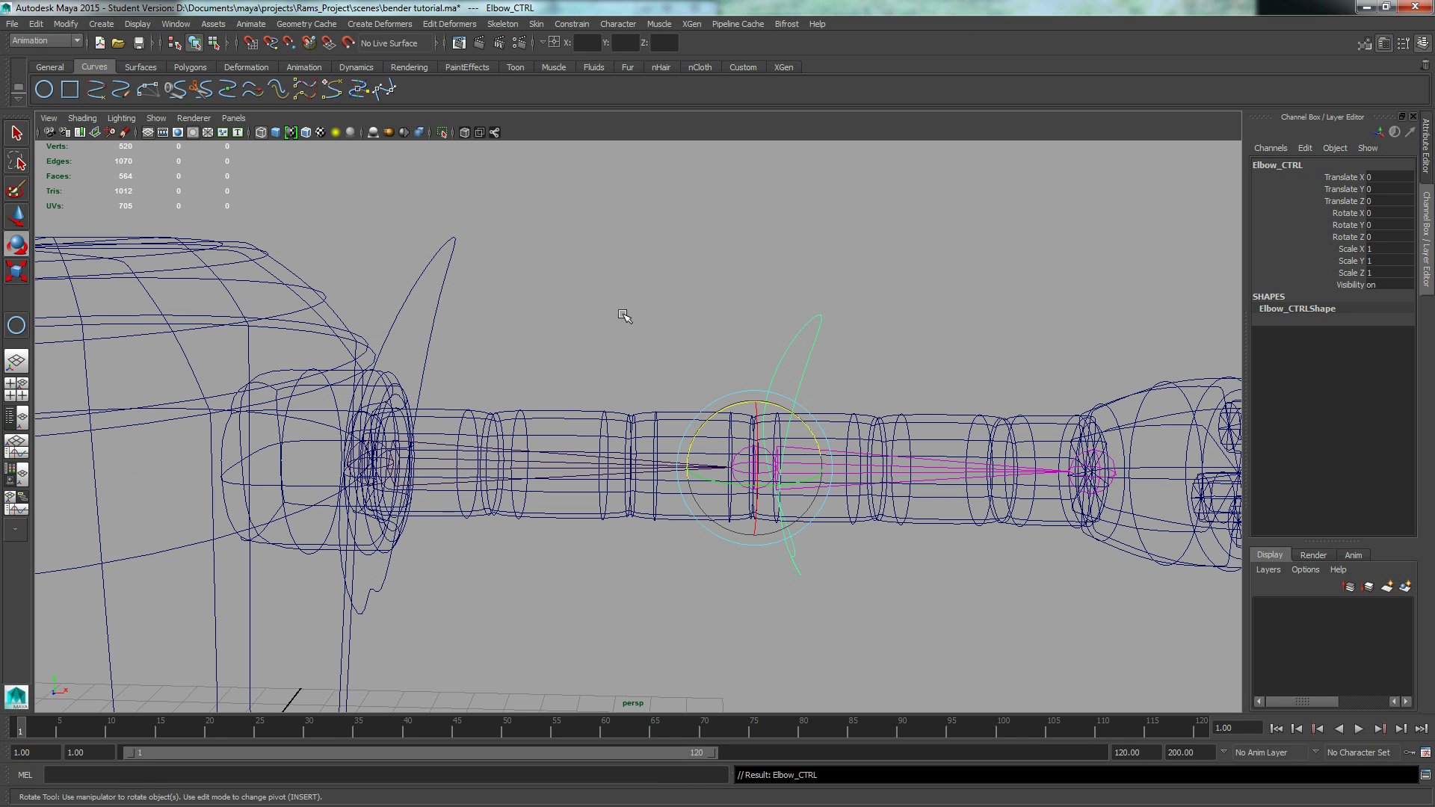
Step: Test the control hierarchy by rotating Shoulder_CTRL about Z, and reset its Rotate Z to 0
click(573, 302)
click(809, 321)
click(354, 242)
drag(370, 211, 465, 299)
scroll(403, 299, down, 3)
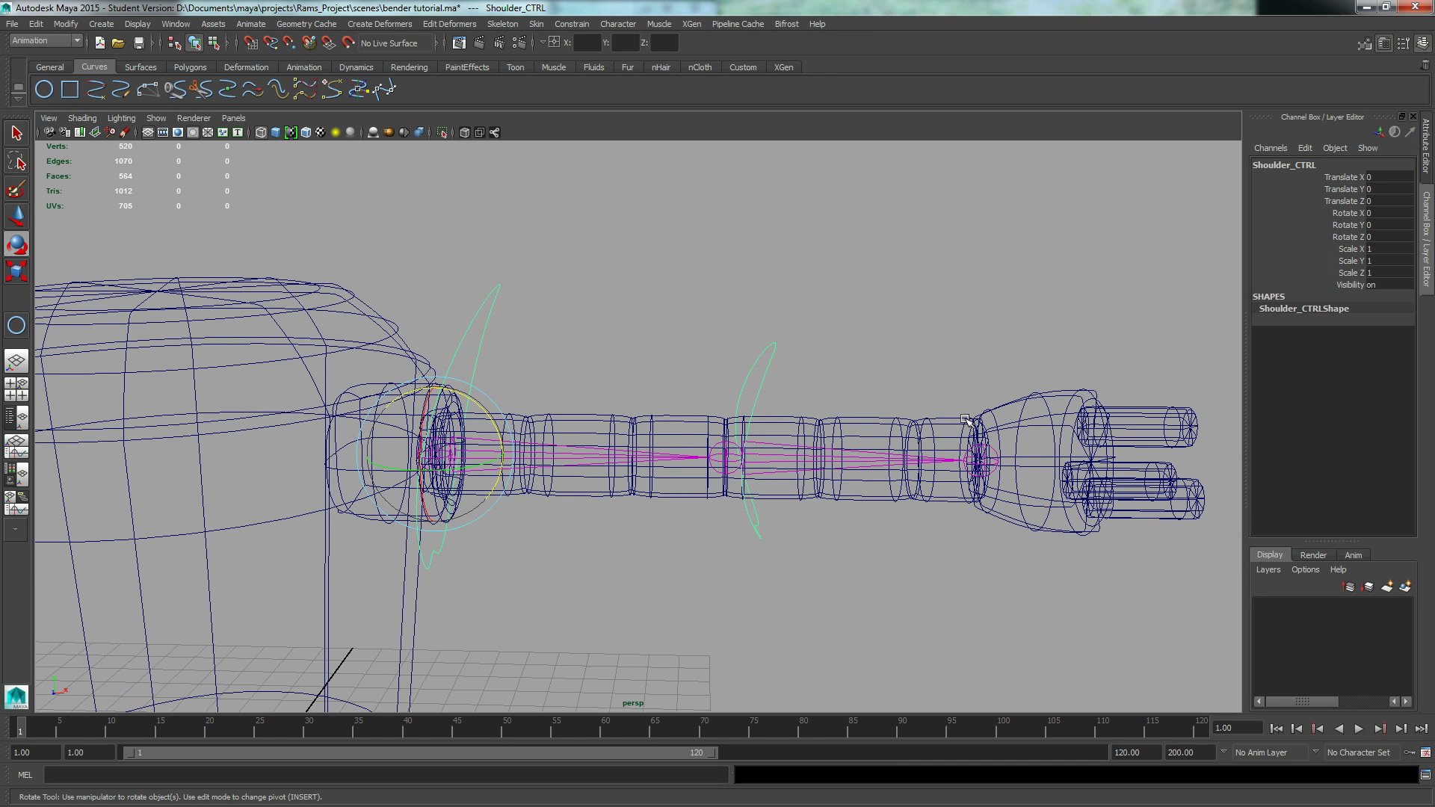
drag(486, 416, 450, 394)
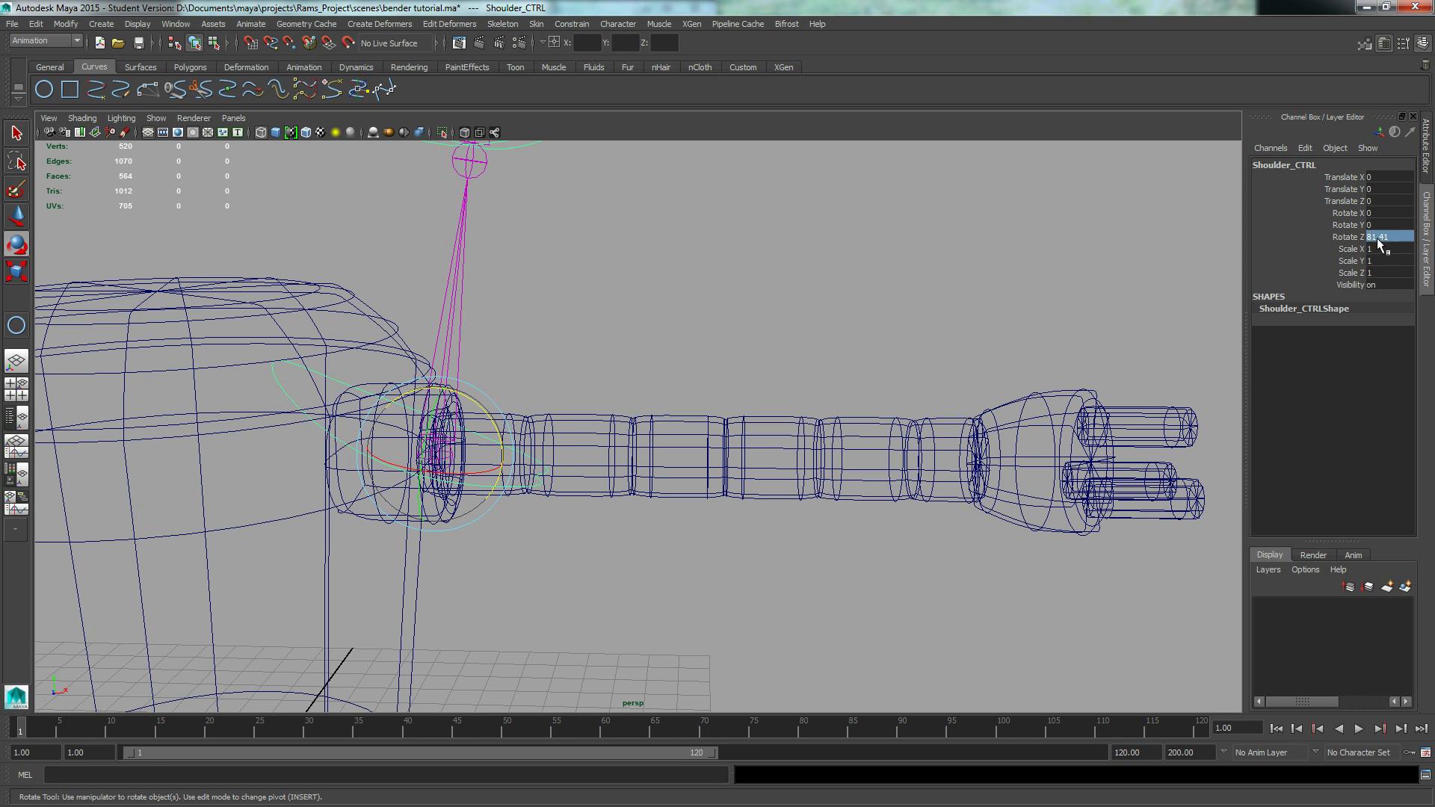
key(Return)
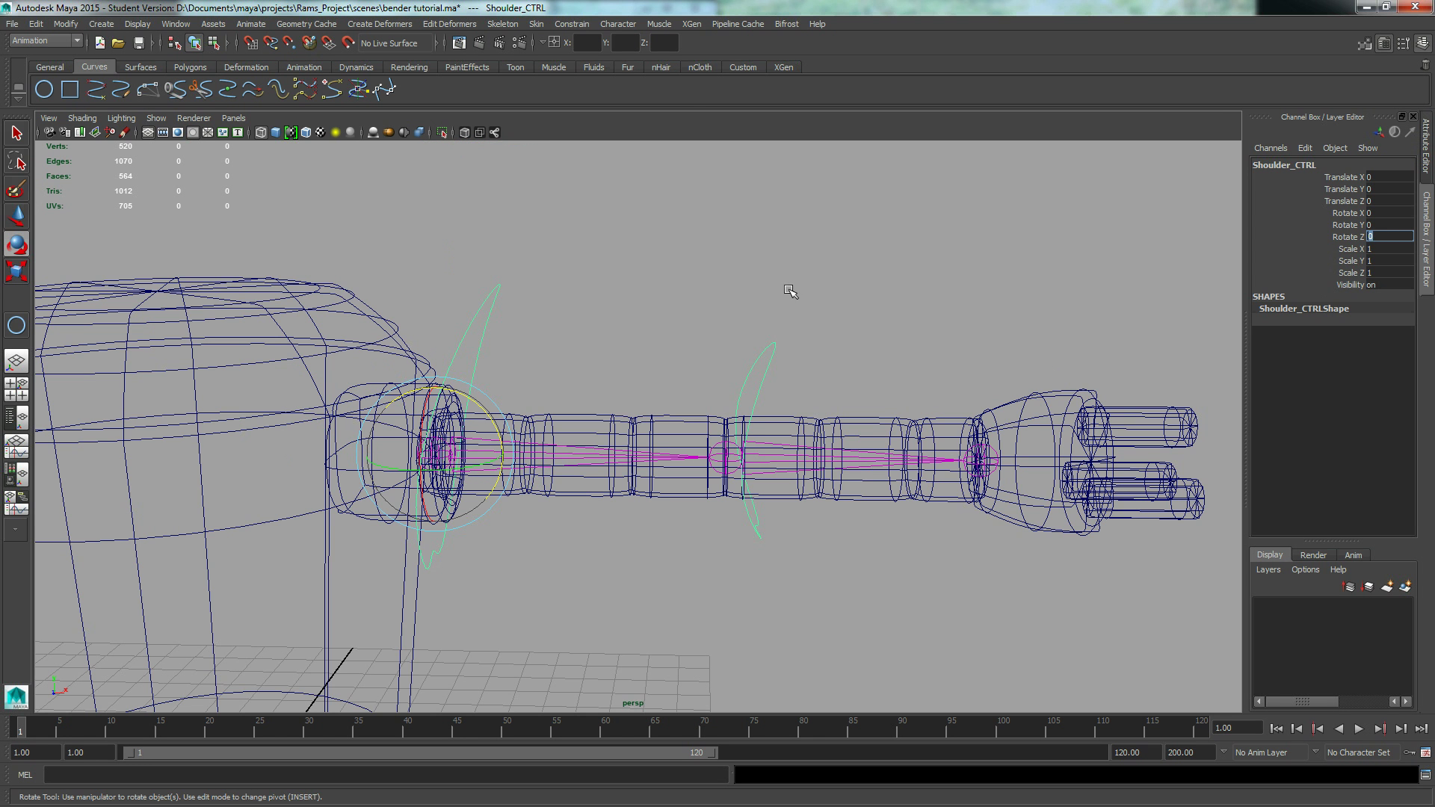
click(681, 322)
Step: Test-move the Elbow_CTRL curve away from the elbow and undo the move
alt+right_drag(334, 358, 509, 351)
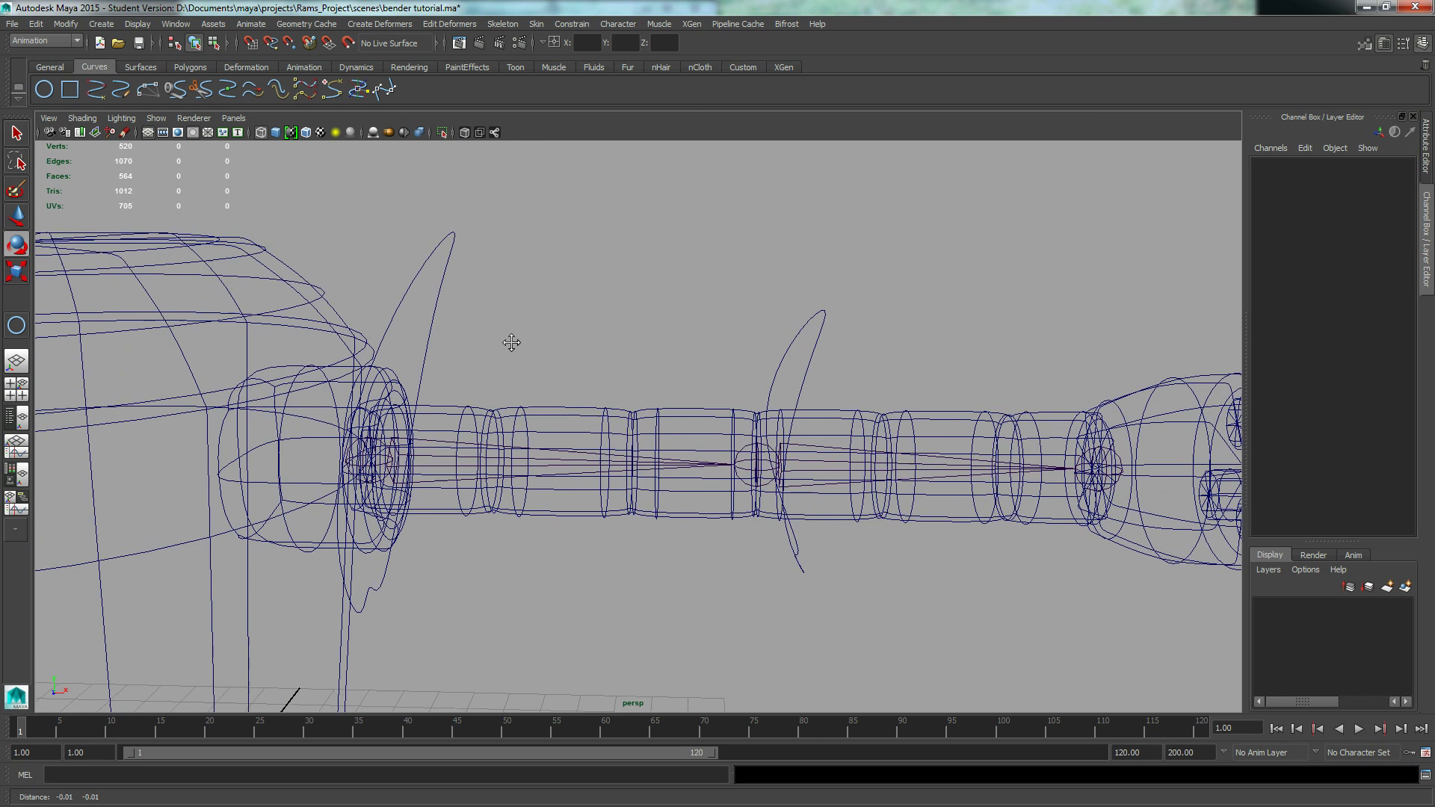
alt+middle_drag(510, 351, 514, 338)
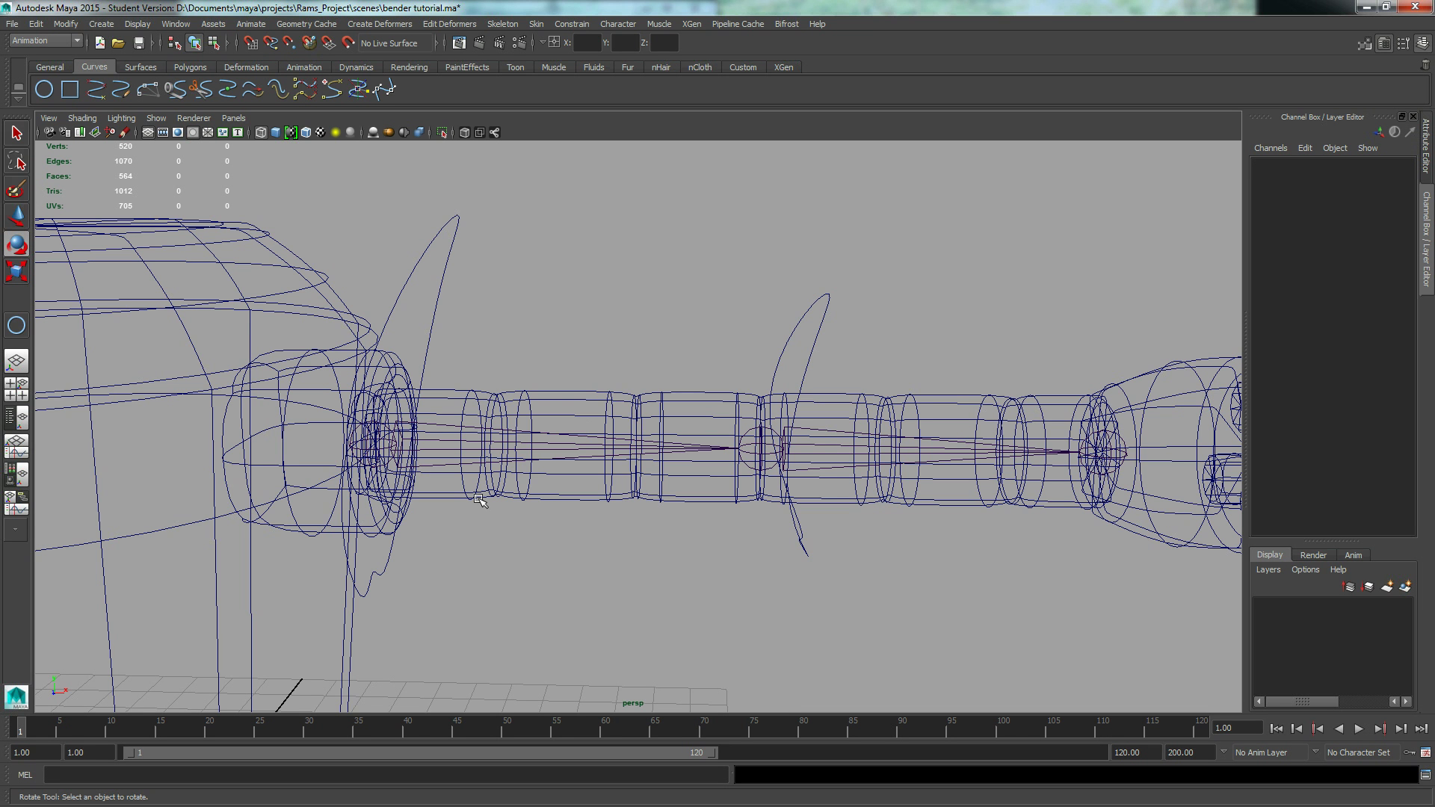
click(441, 425)
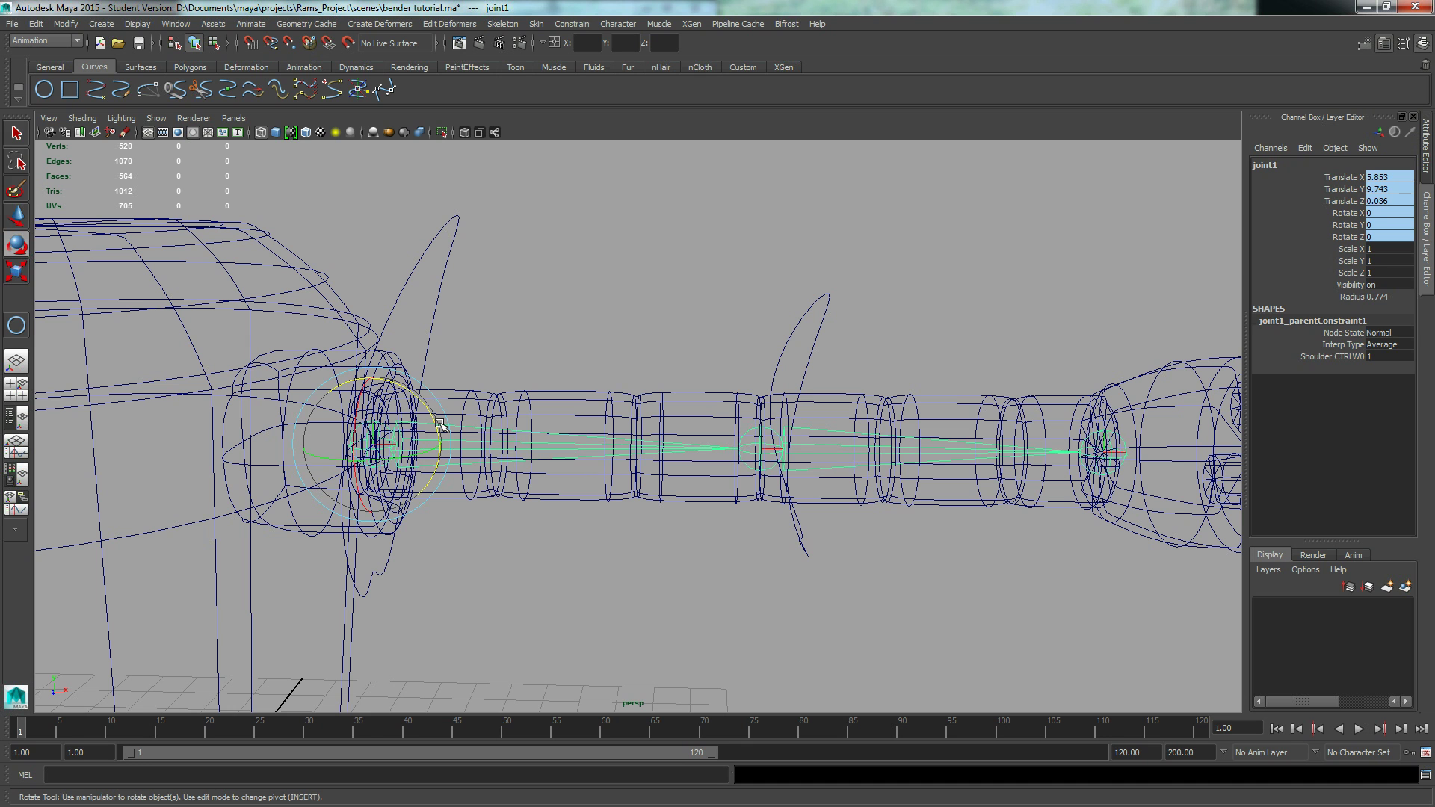
click(821, 337)
key(w)
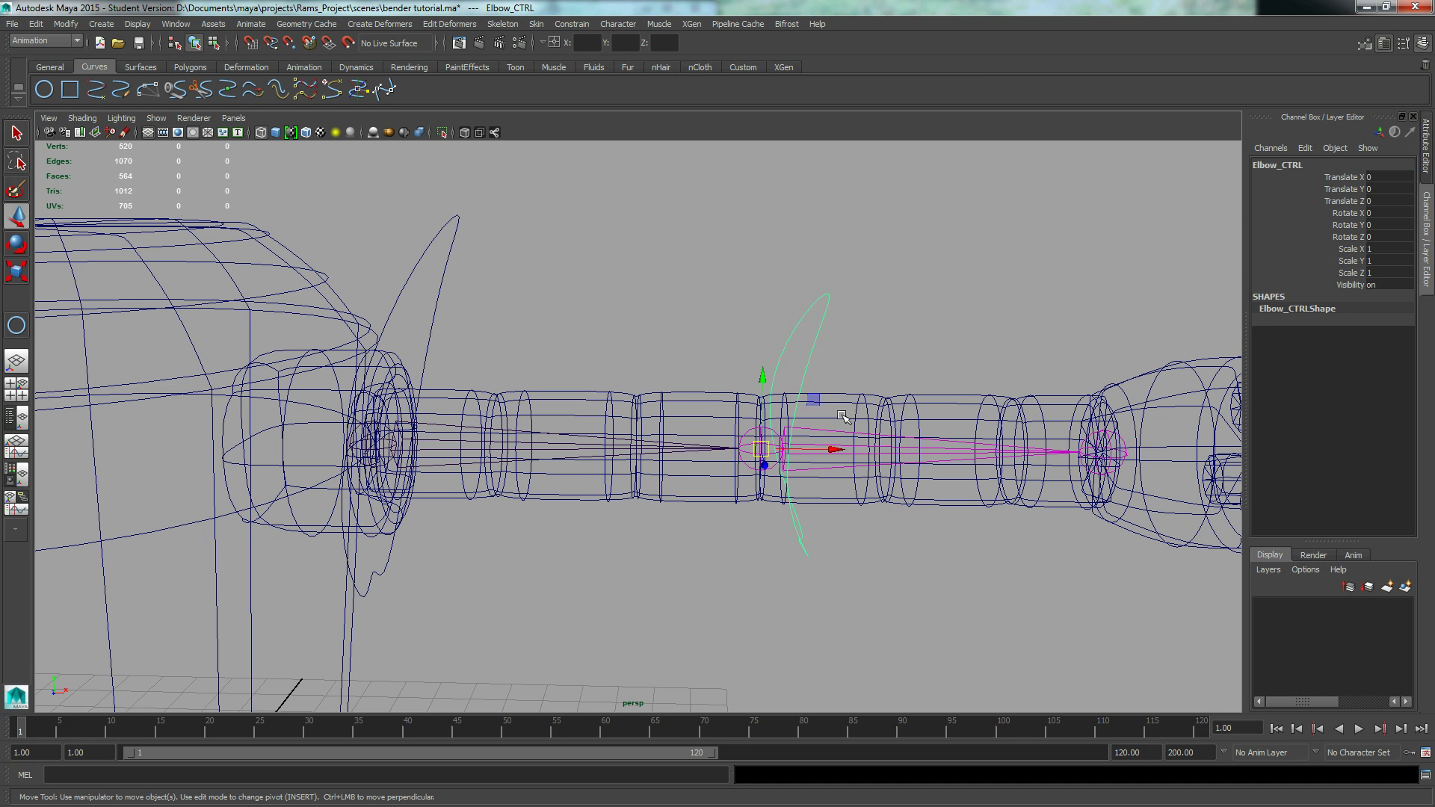
drag(758, 441, 635, 278)
key(ctrl+z)
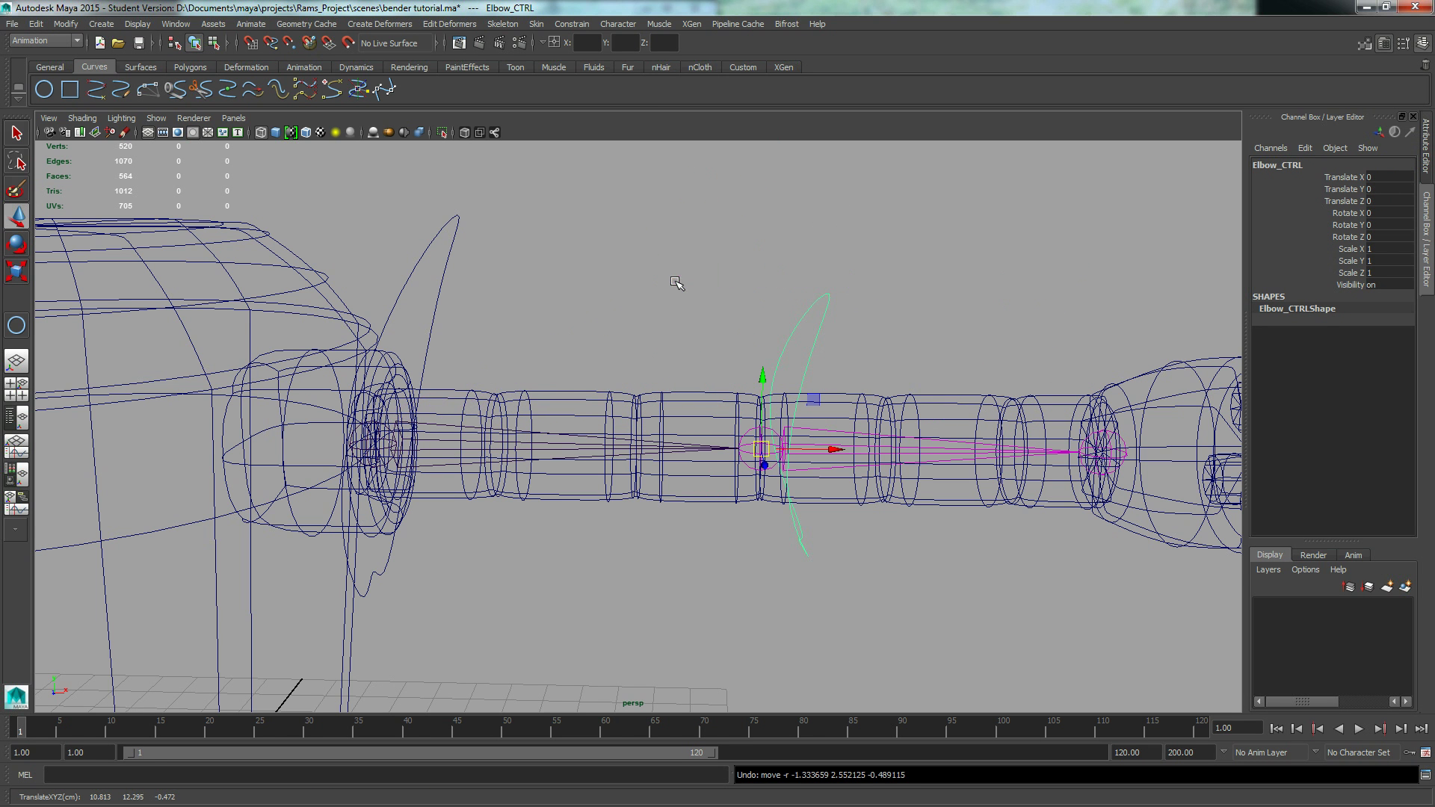
Step: Smooth-bind the arm mesh to the joint chain starting at the shoulder joint, and show the viewport shaded
click(476, 404)
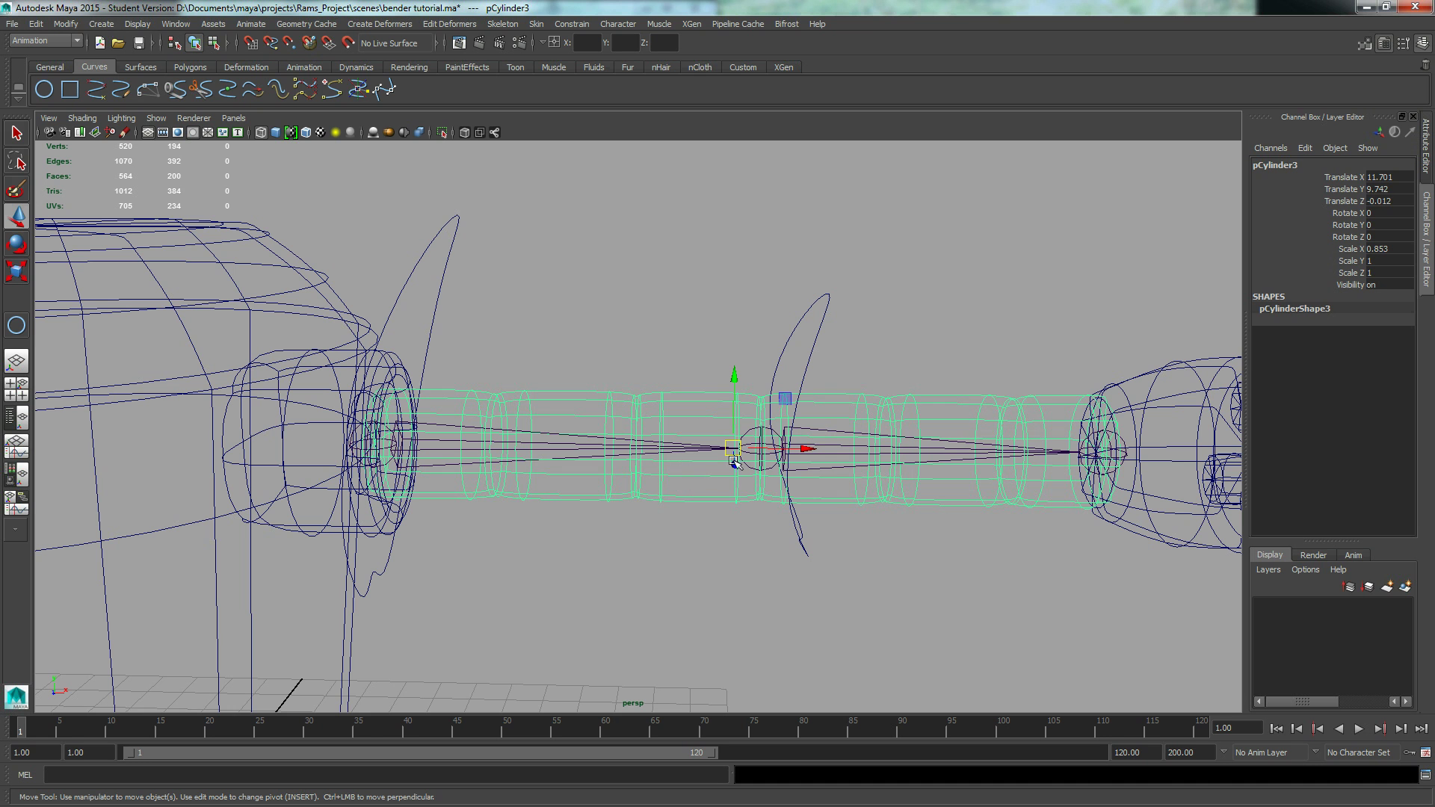
click(768, 431)
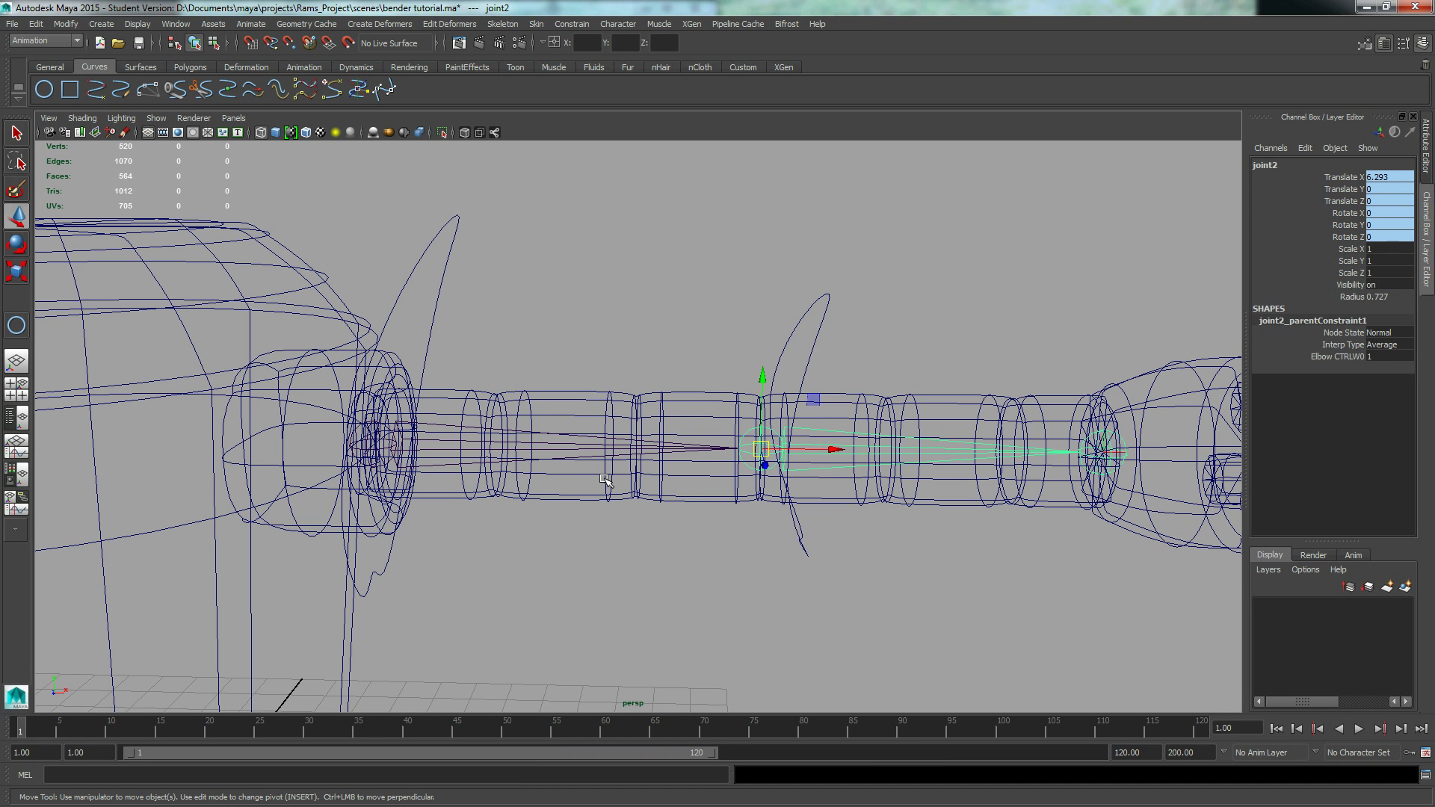
click(439, 427)
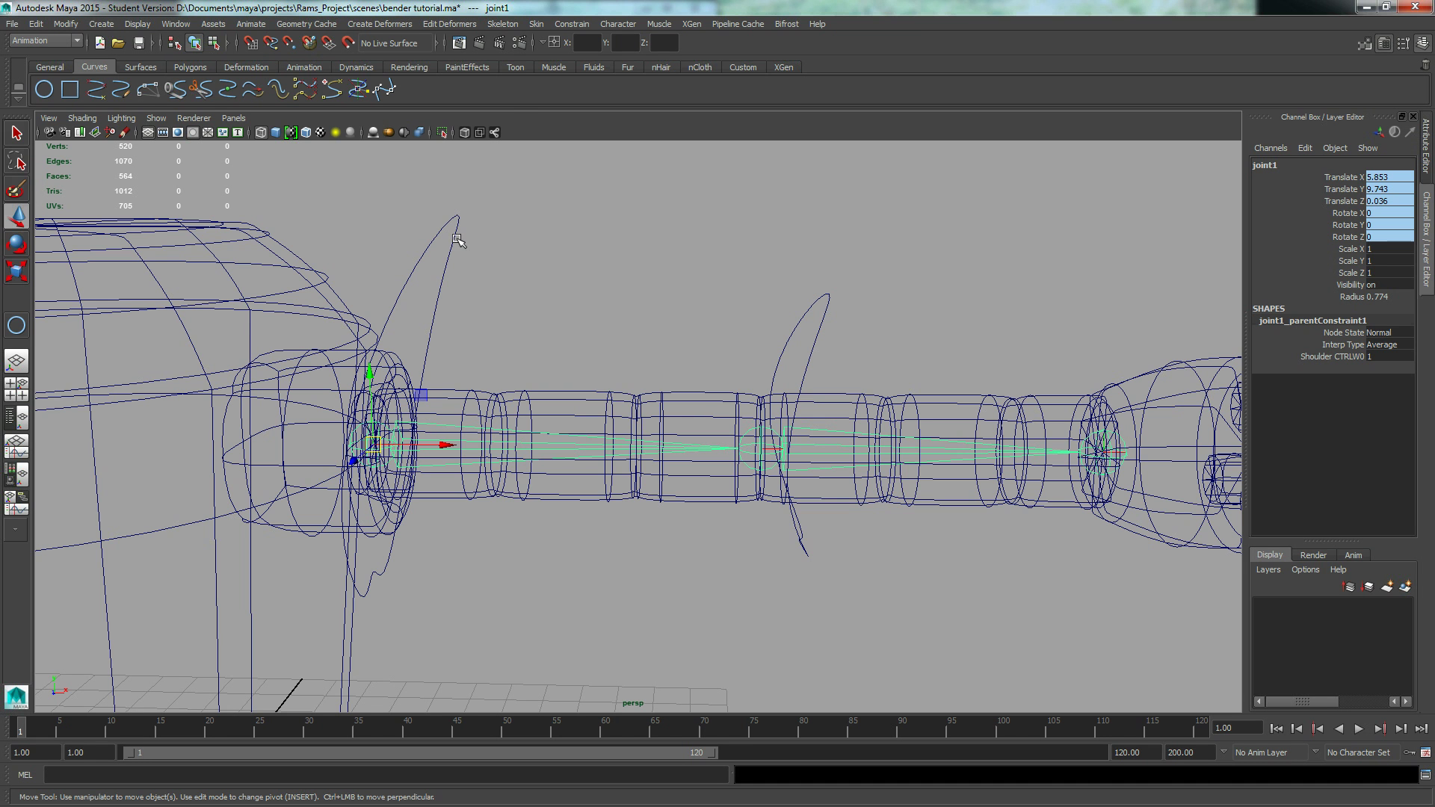
shift+click(475, 391)
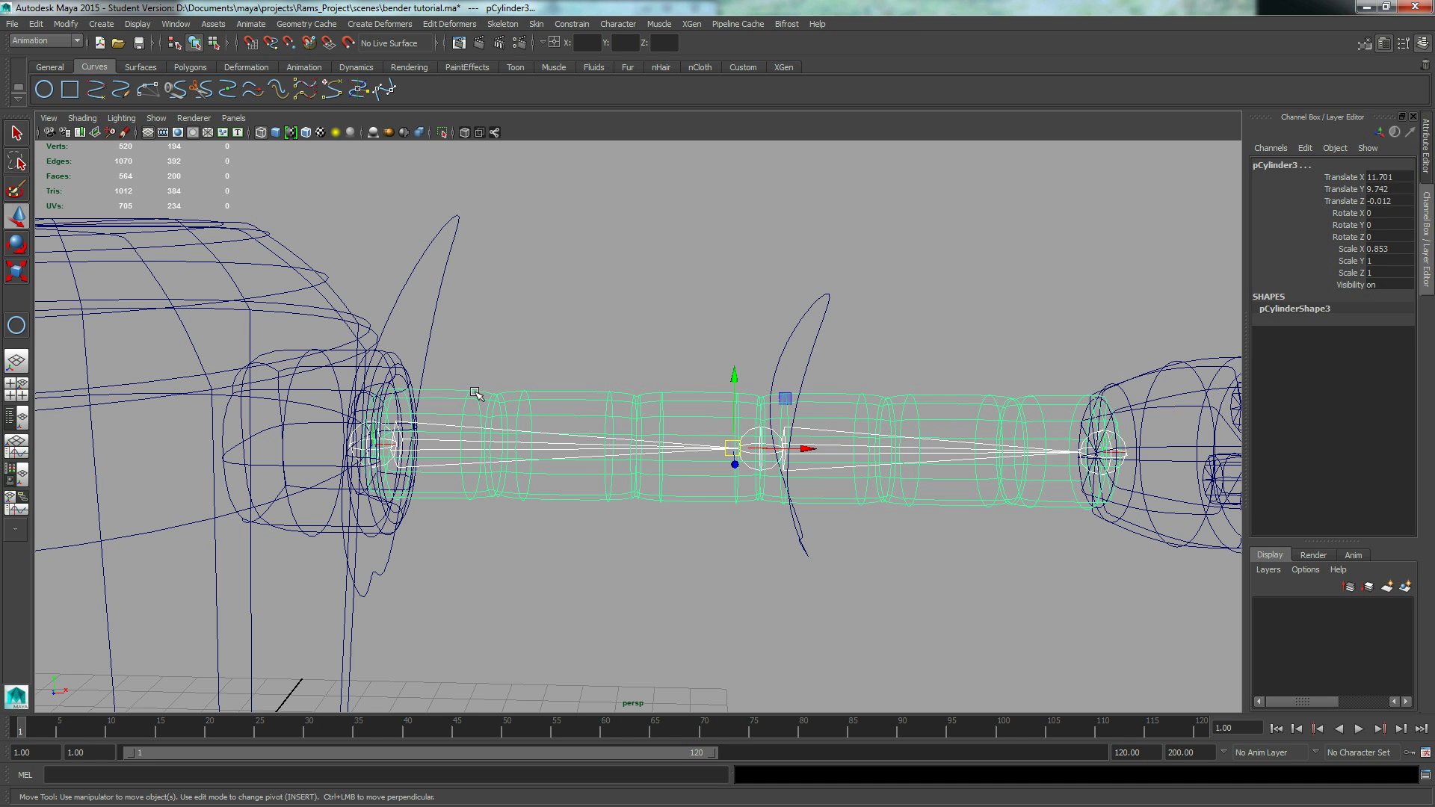
click(537, 24)
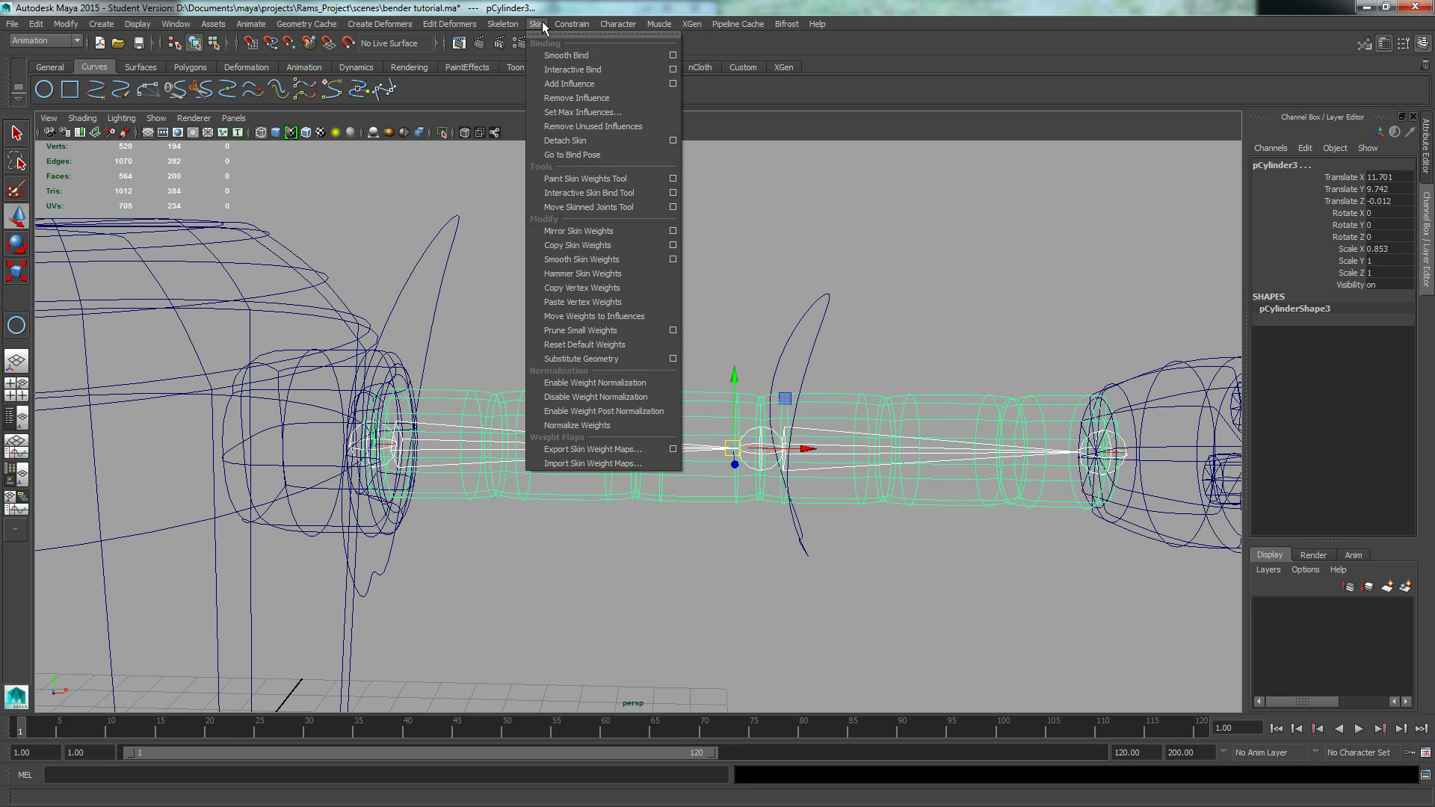
click(607, 56)
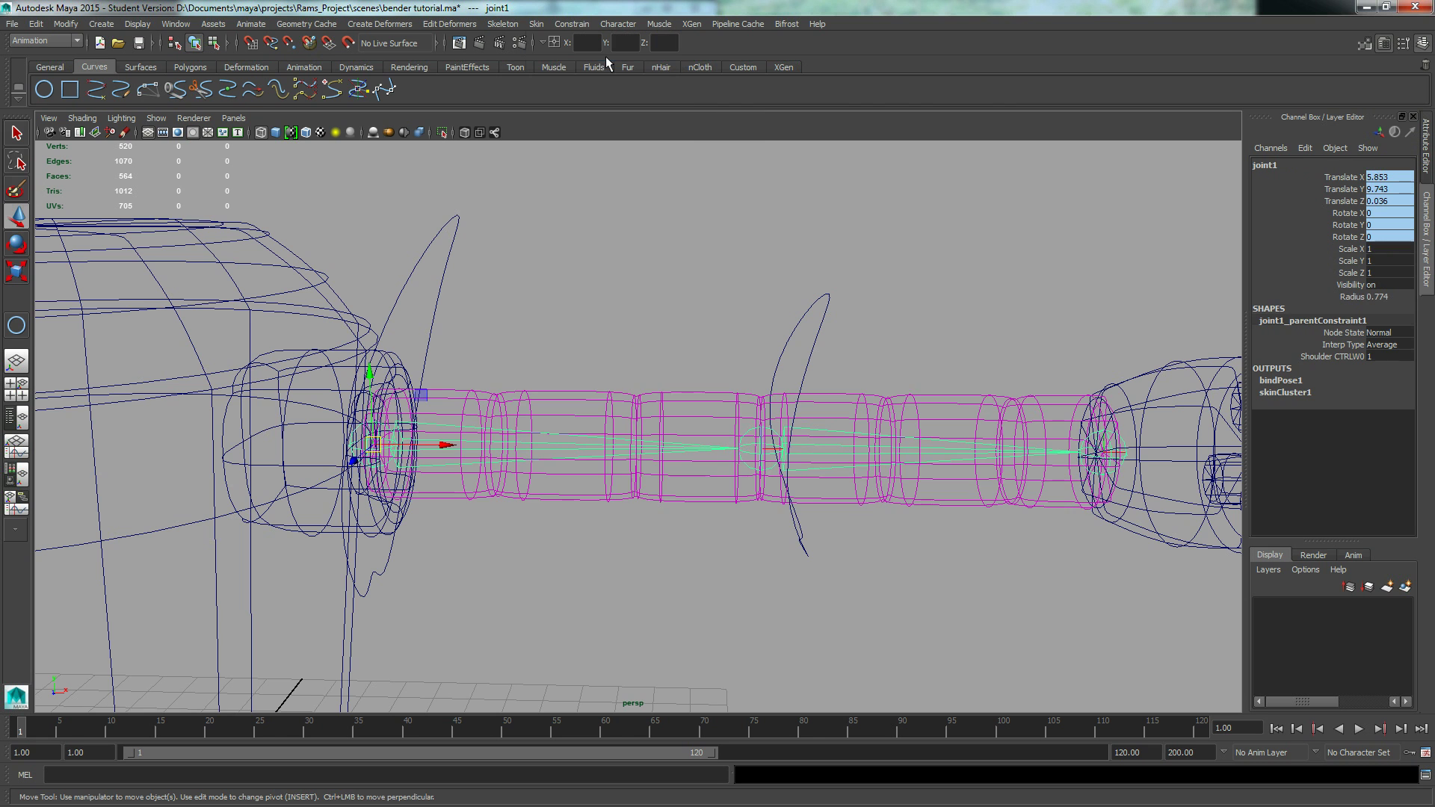
alt+drag(535, 263, 518, 287)
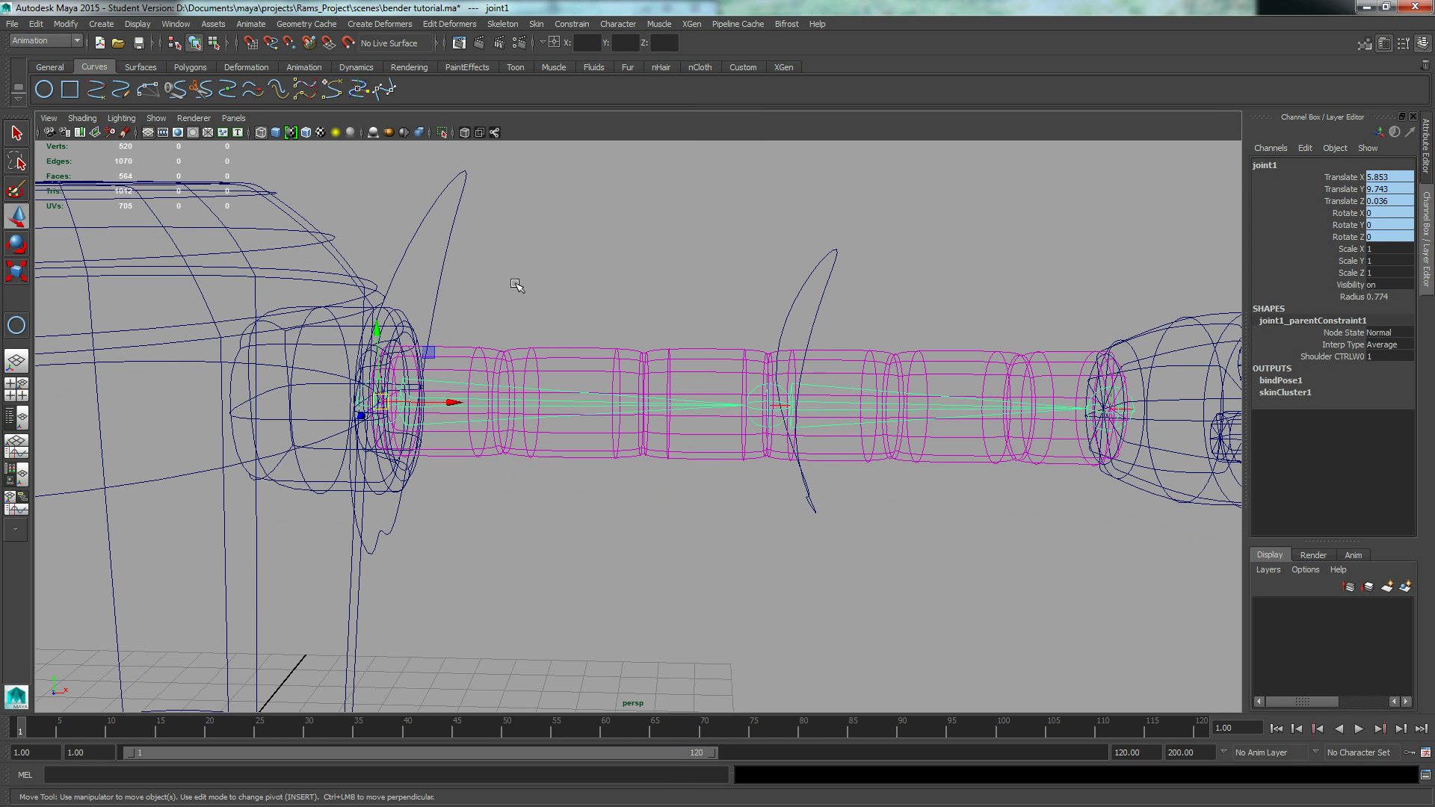
key(5)
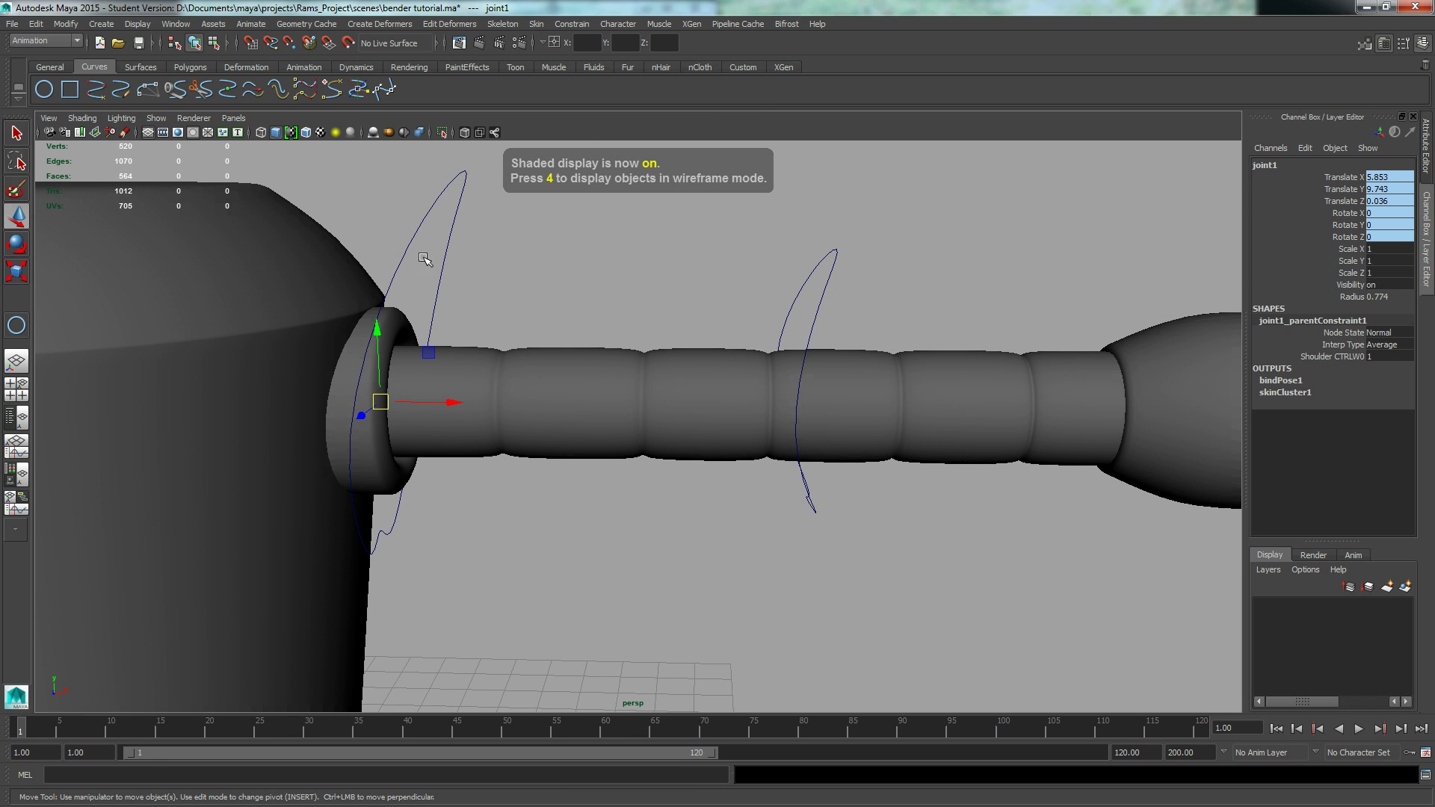
Step: Test the skin bind by rotating Shoulder_CTRL about 6 degrees around Z, and reset its Rotate Z to 0
click(420, 249)
key(e)
drag(414, 345, 984, 379)
scroll(805, 388, down, 3)
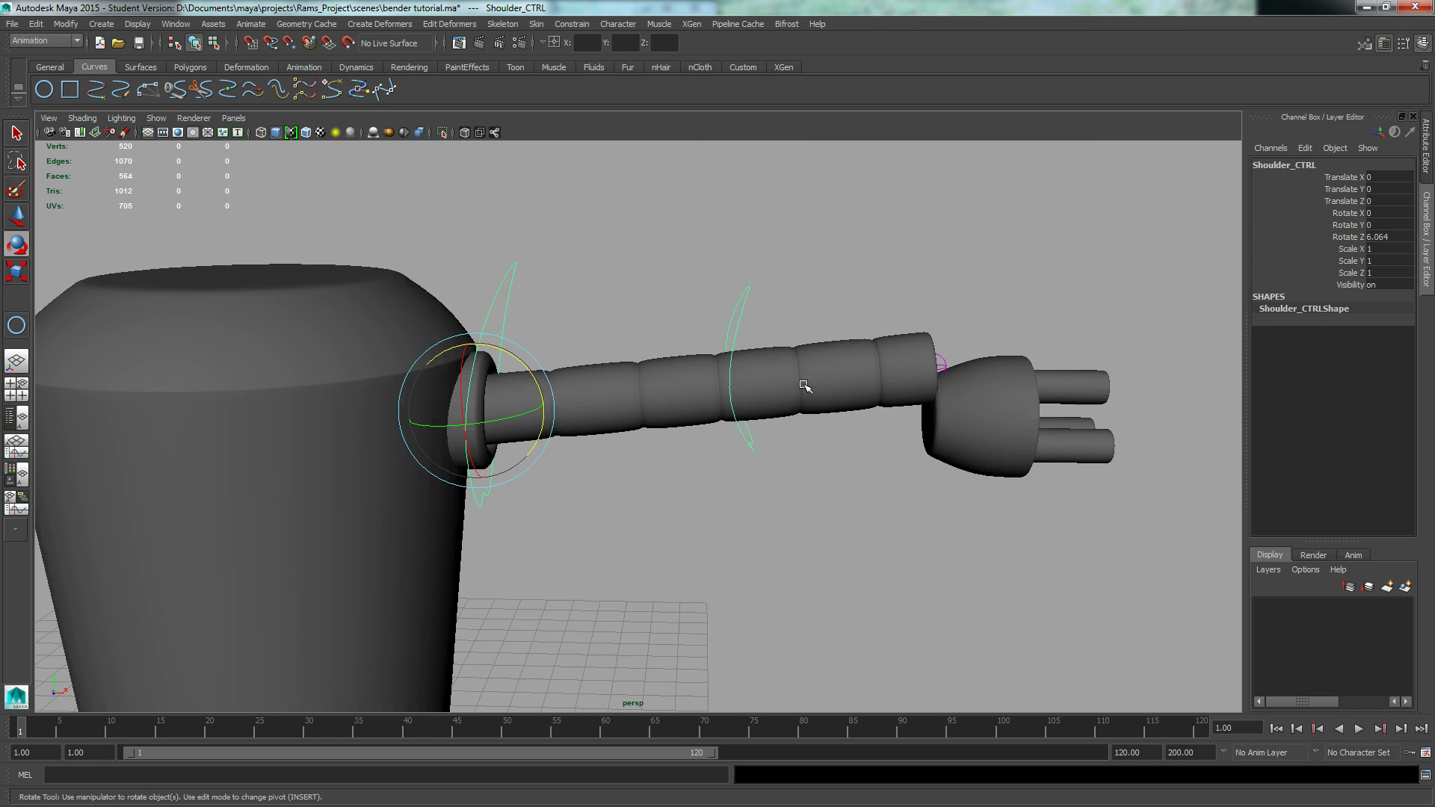
alt+drag(804, 388, 849, 446)
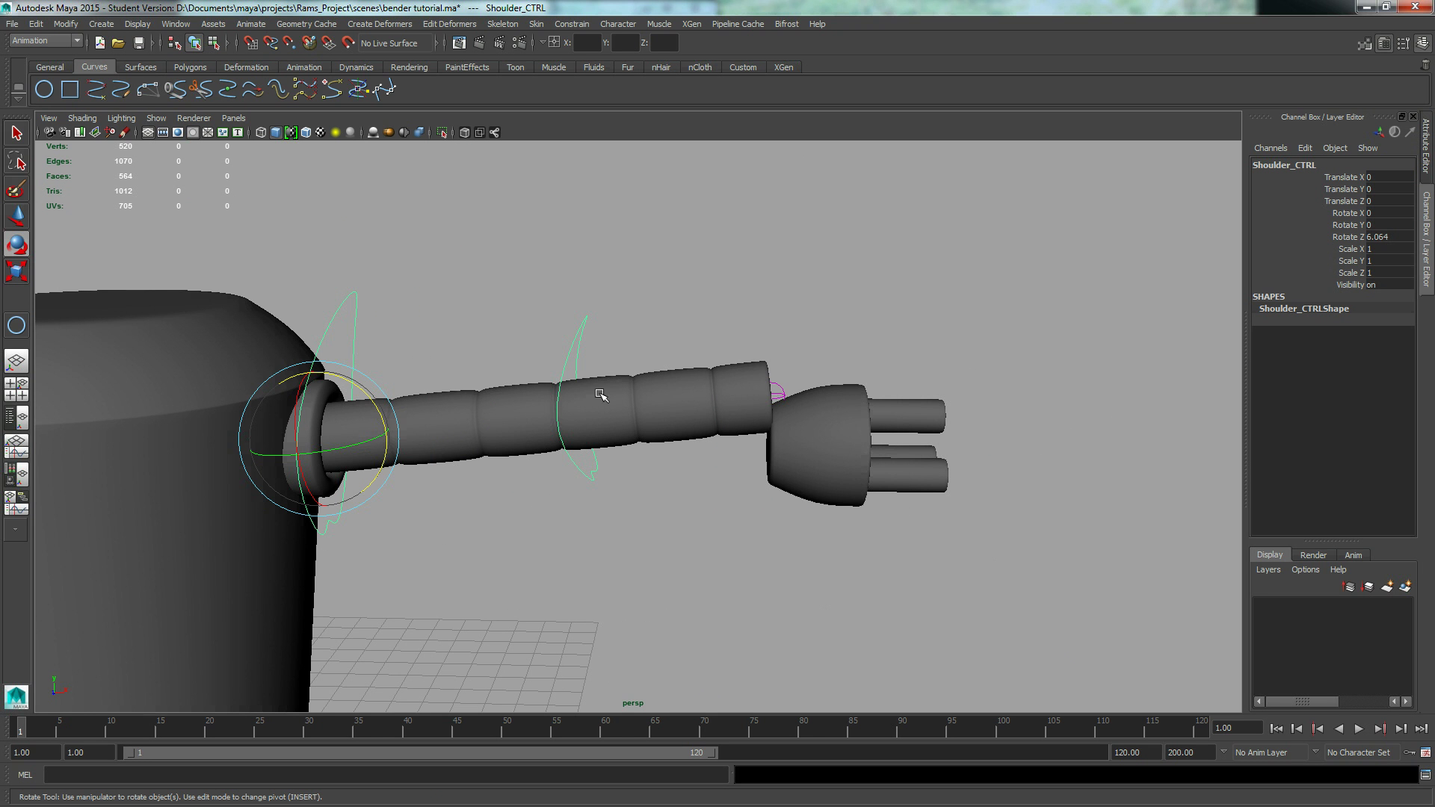
scroll(558, 452, down, 3)
alt+drag(557, 452, 252, 434)
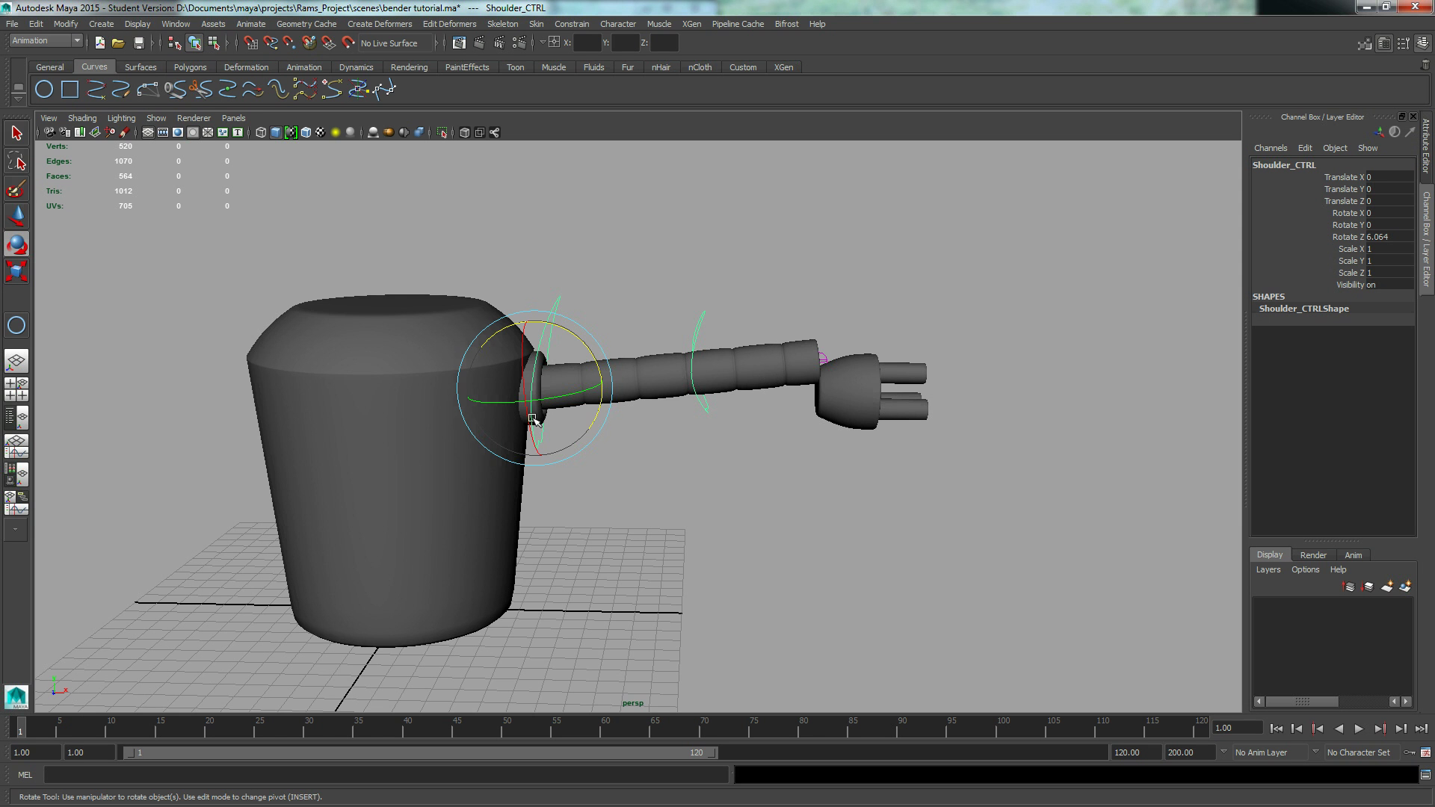
scroll(762, 419, up, 5)
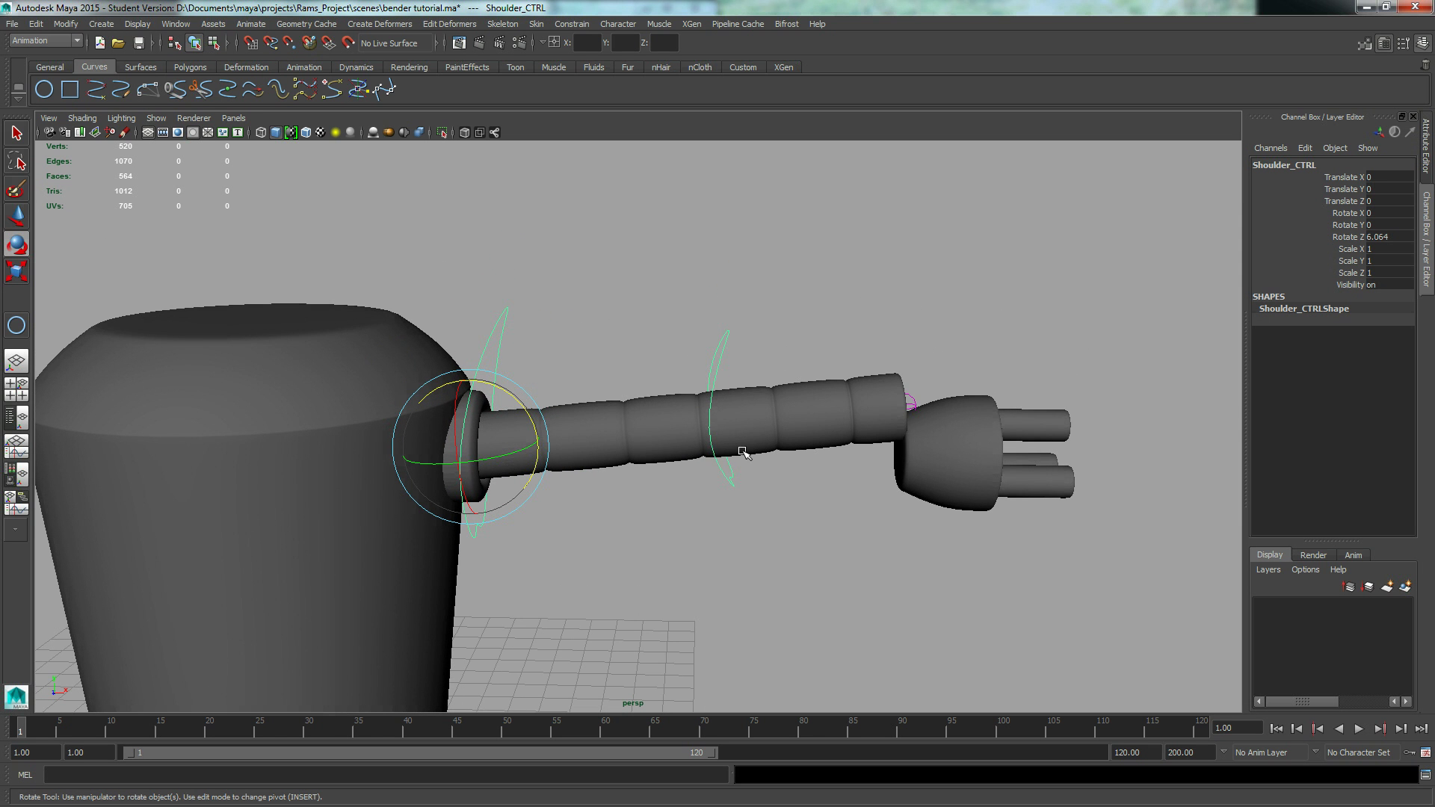
double_click(1380, 237)
key(Return)
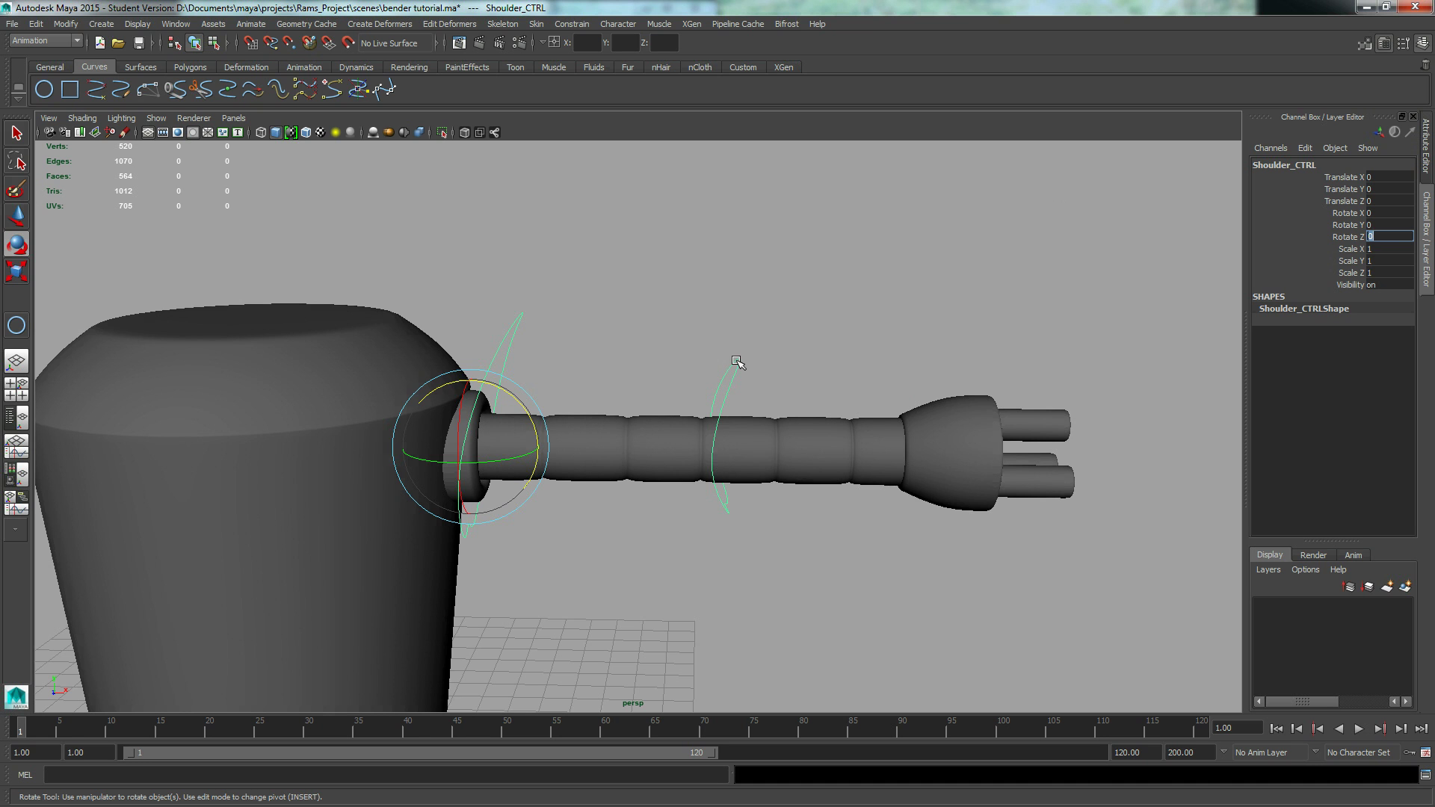
Step: Test-move Elbow_CTRL about 1.2 units toward the shoulder to see the arm mesh deform, and undo the move
drag(706, 317, 755, 375)
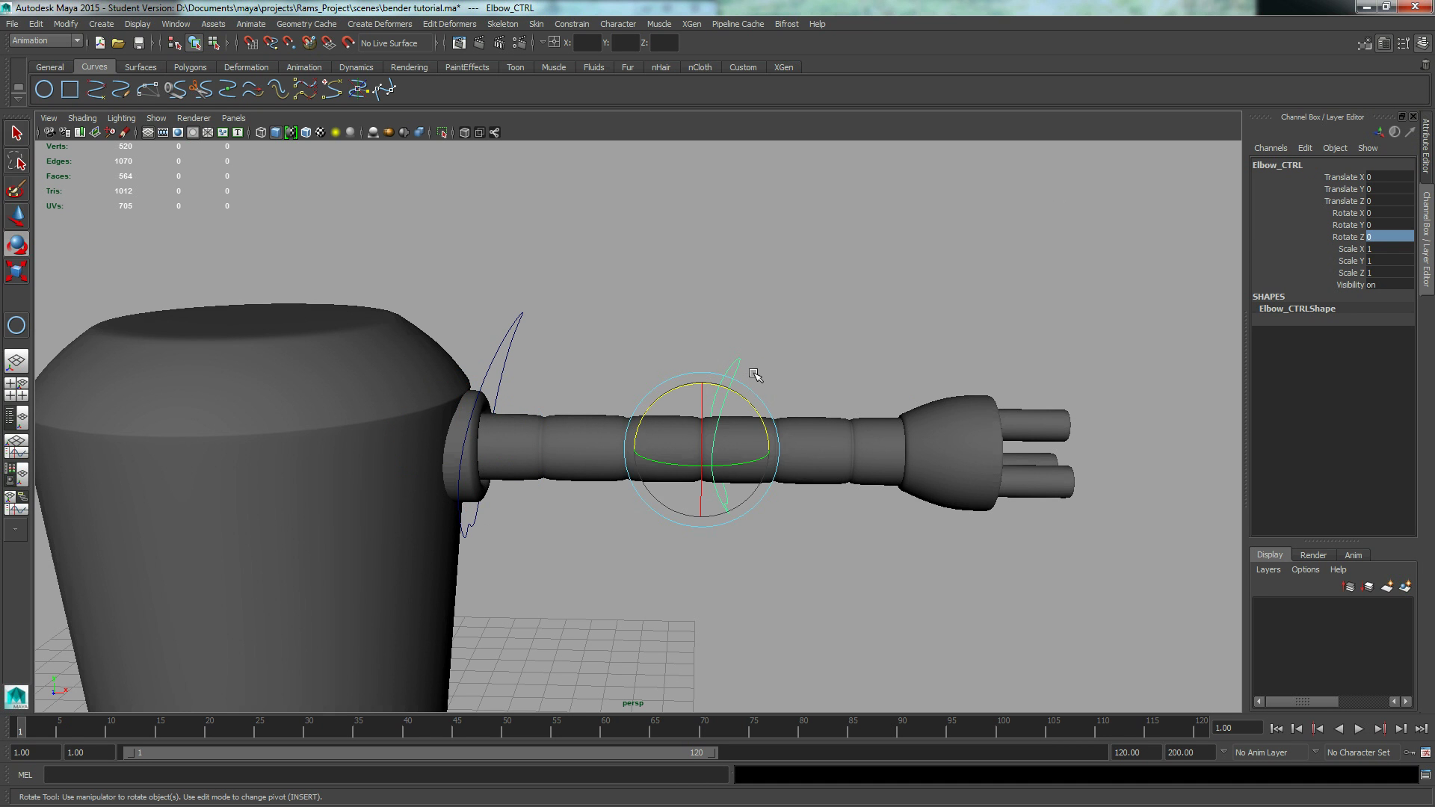
key(w)
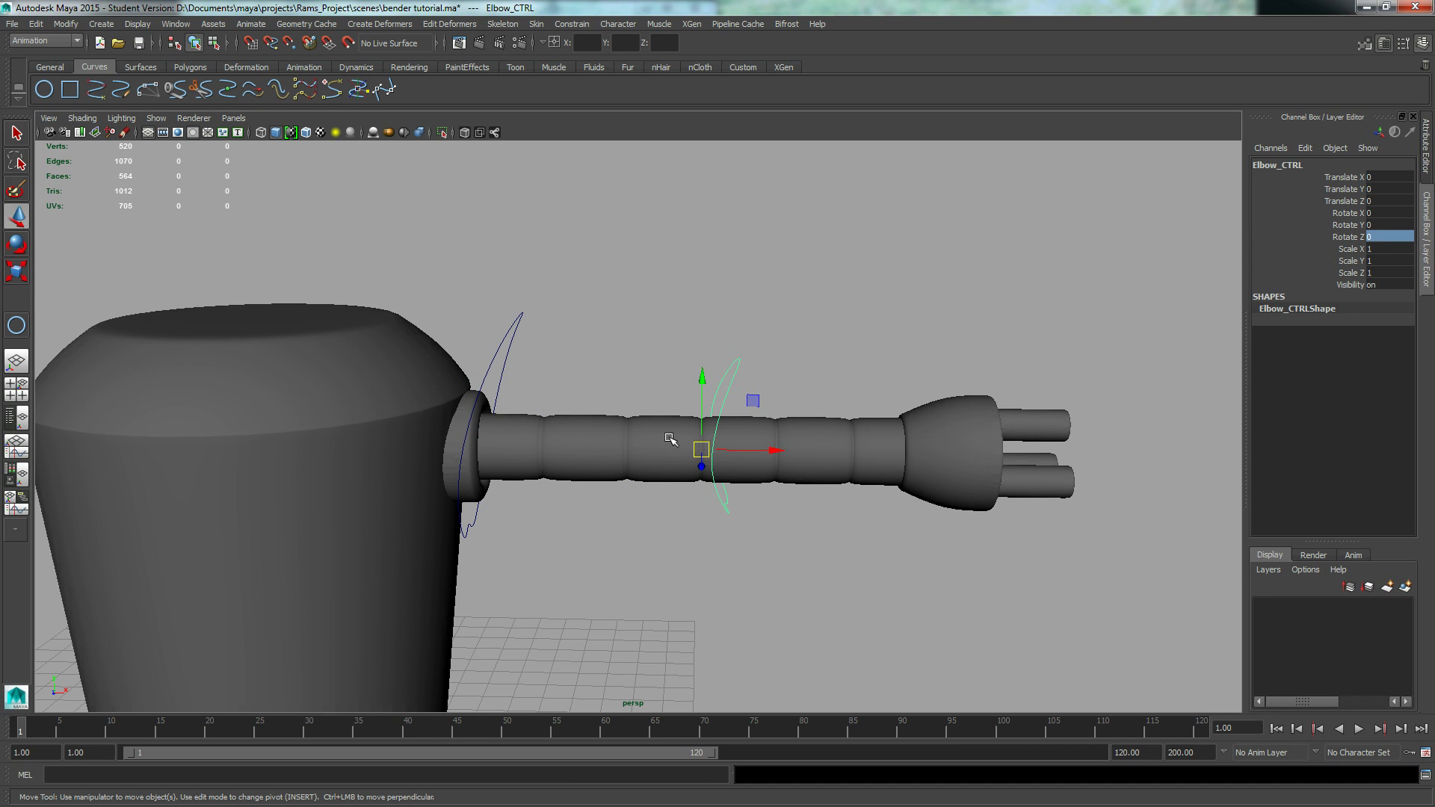
drag(701, 449, 658, 441)
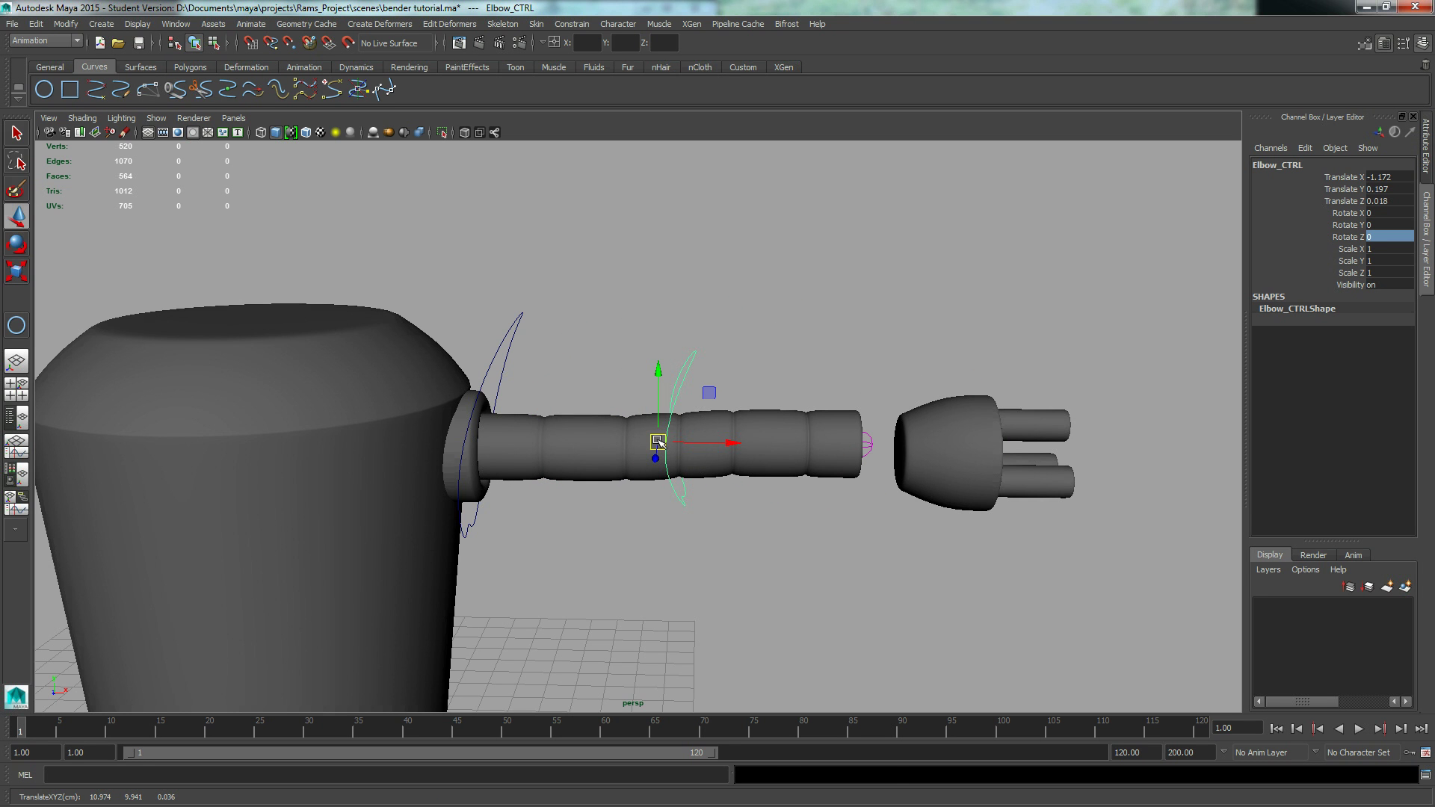
key(ctrl+z)
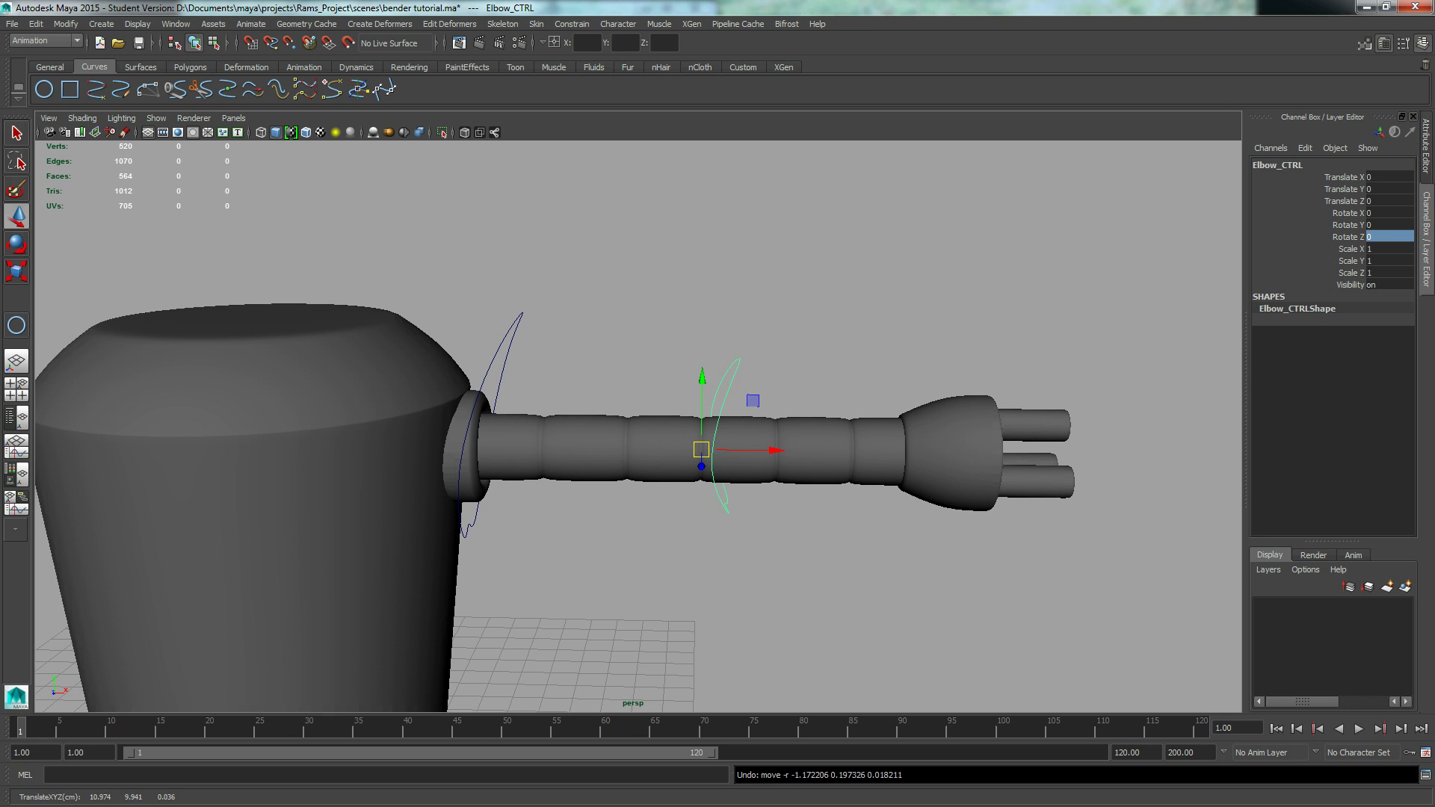
Step: Switch to the browser, search Google Images for "elbow joint", view the labelled elbow diagram at full size, and return to Maya
key(alt+Tab)
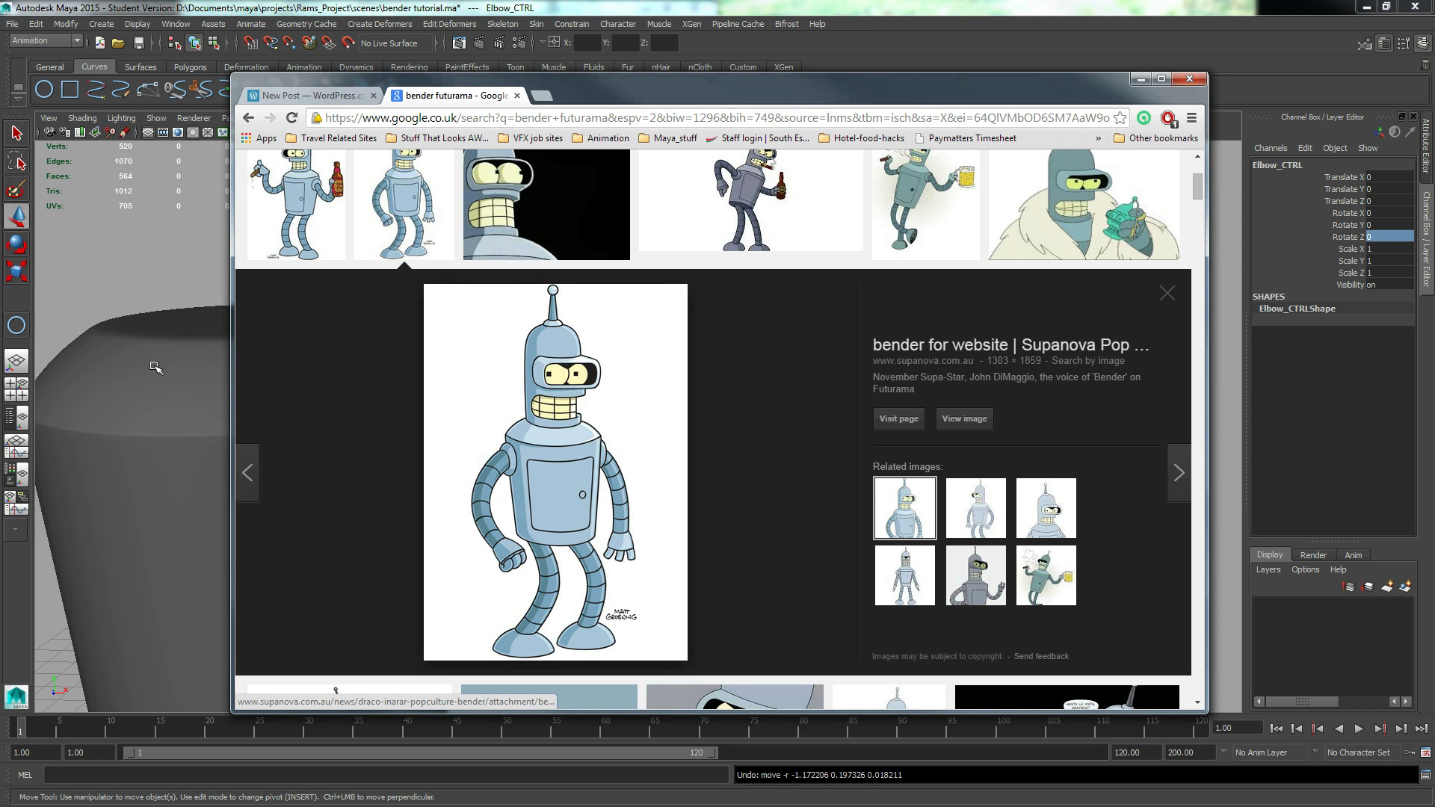
click(423, 118)
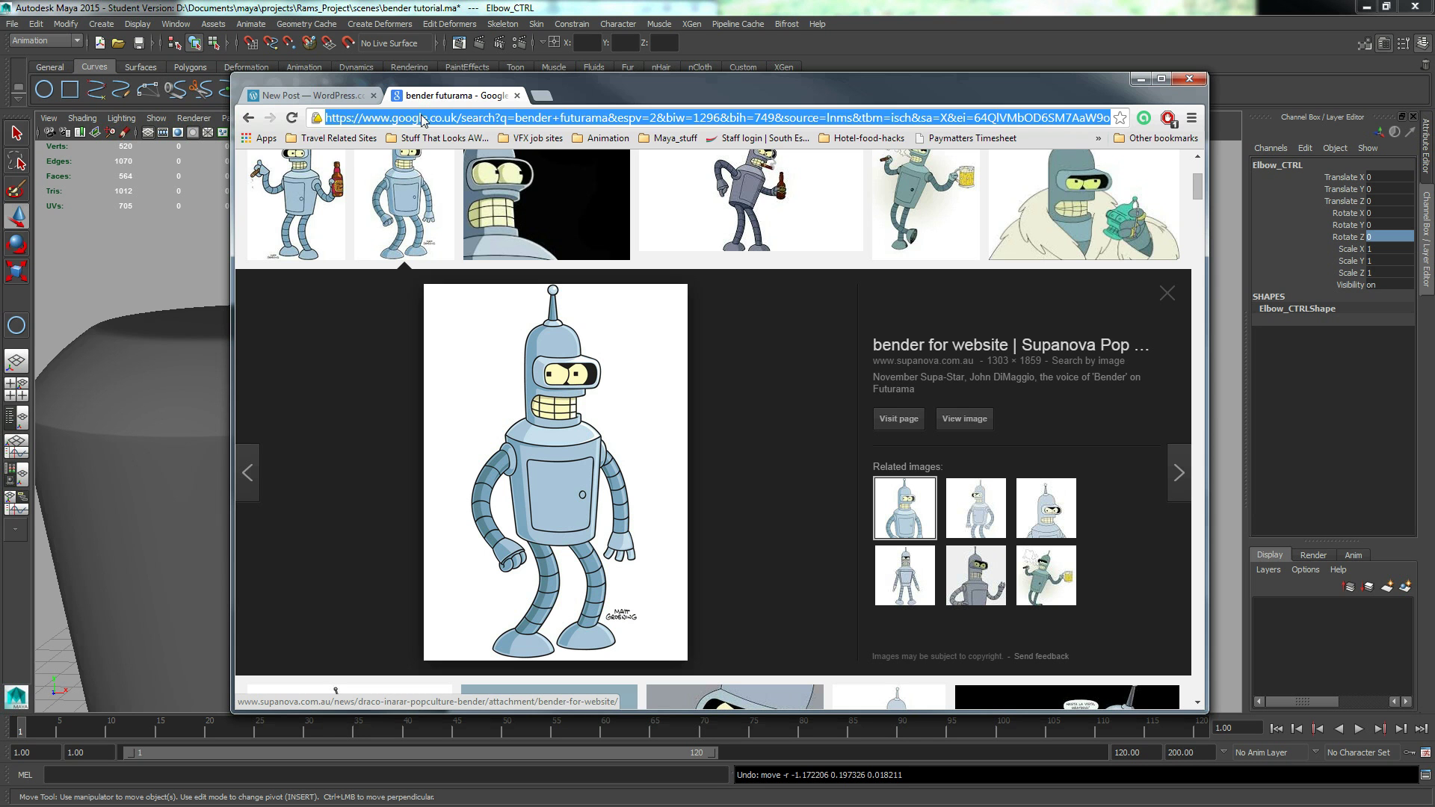
text(elbow join)
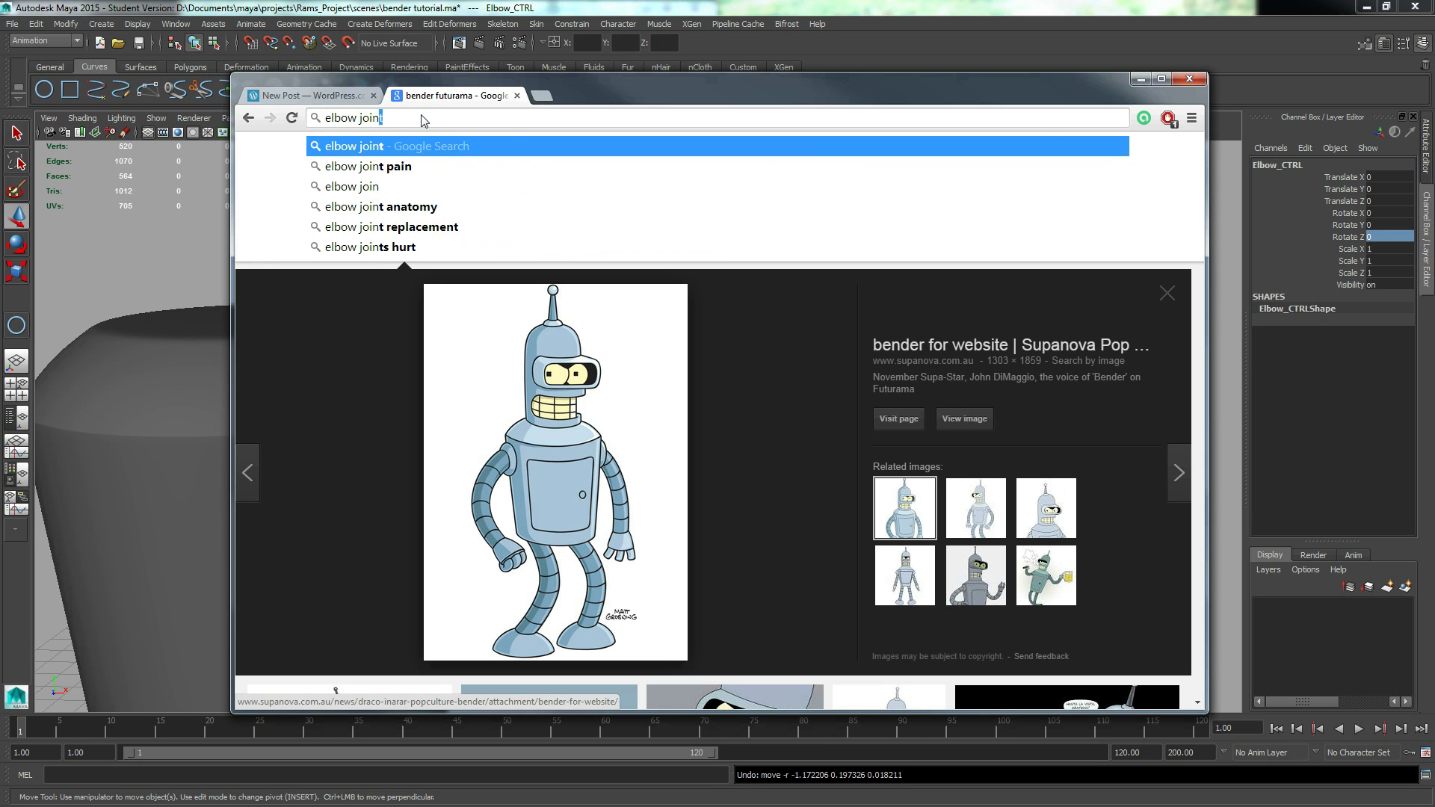
text(t)
key(Return)
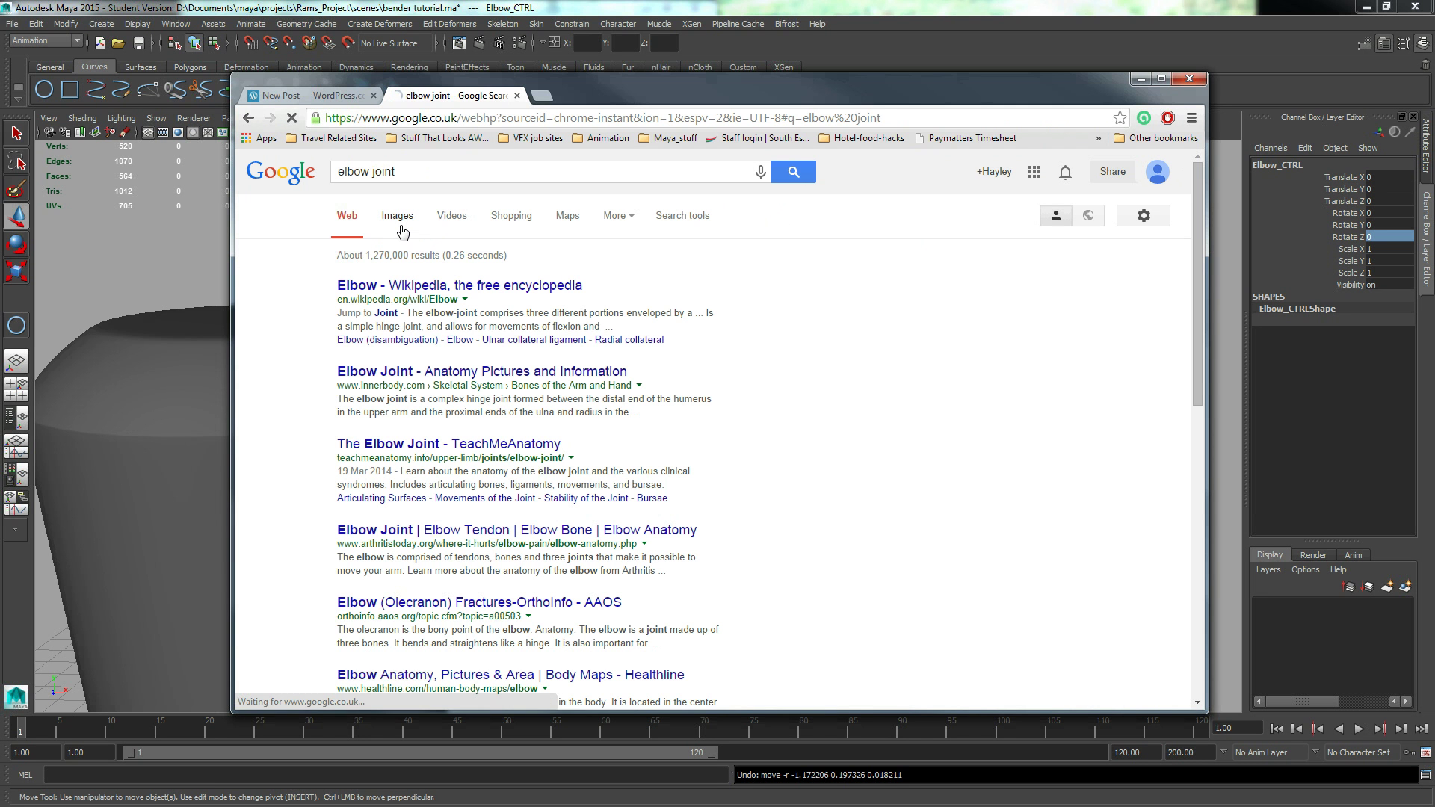
click(399, 216)
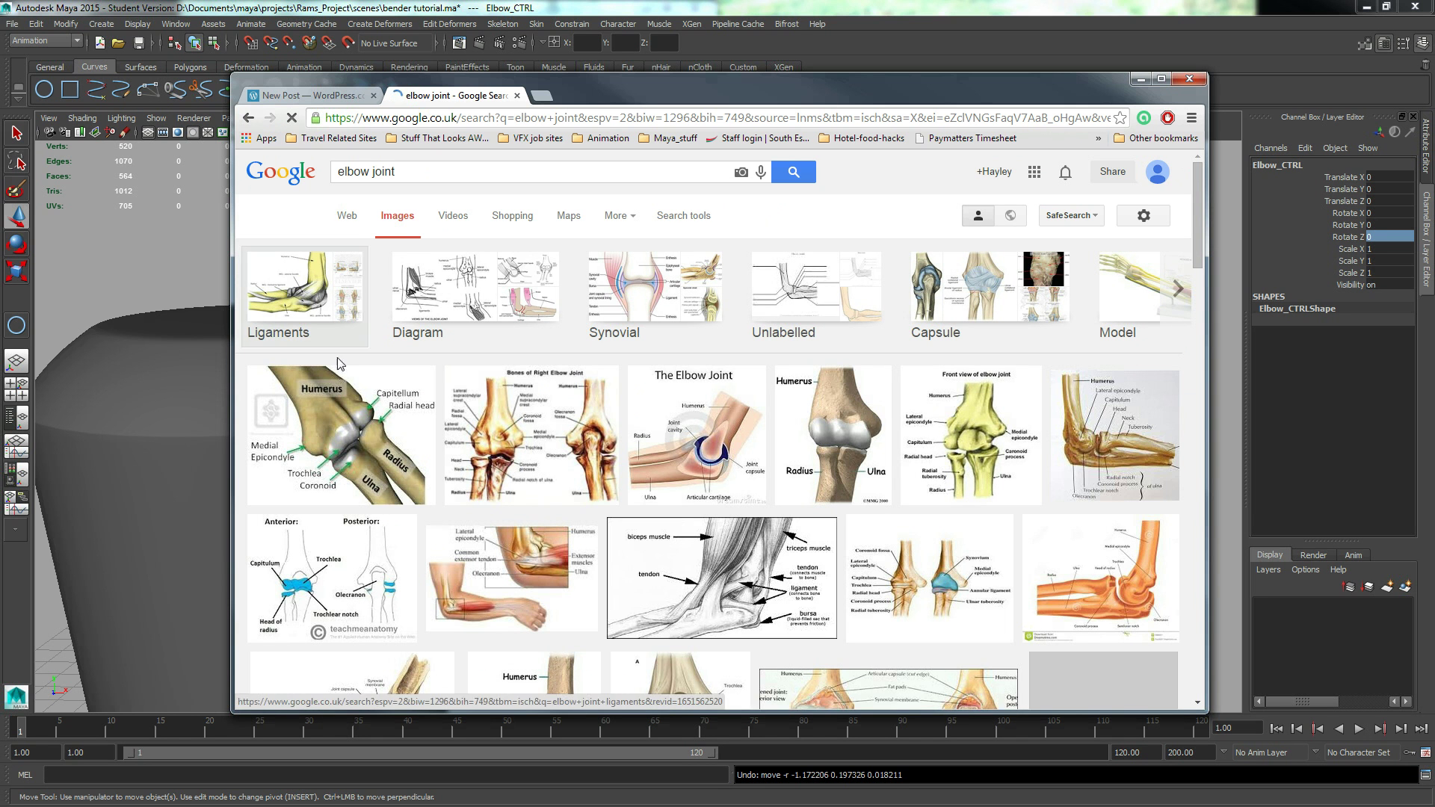
click(732, 448)
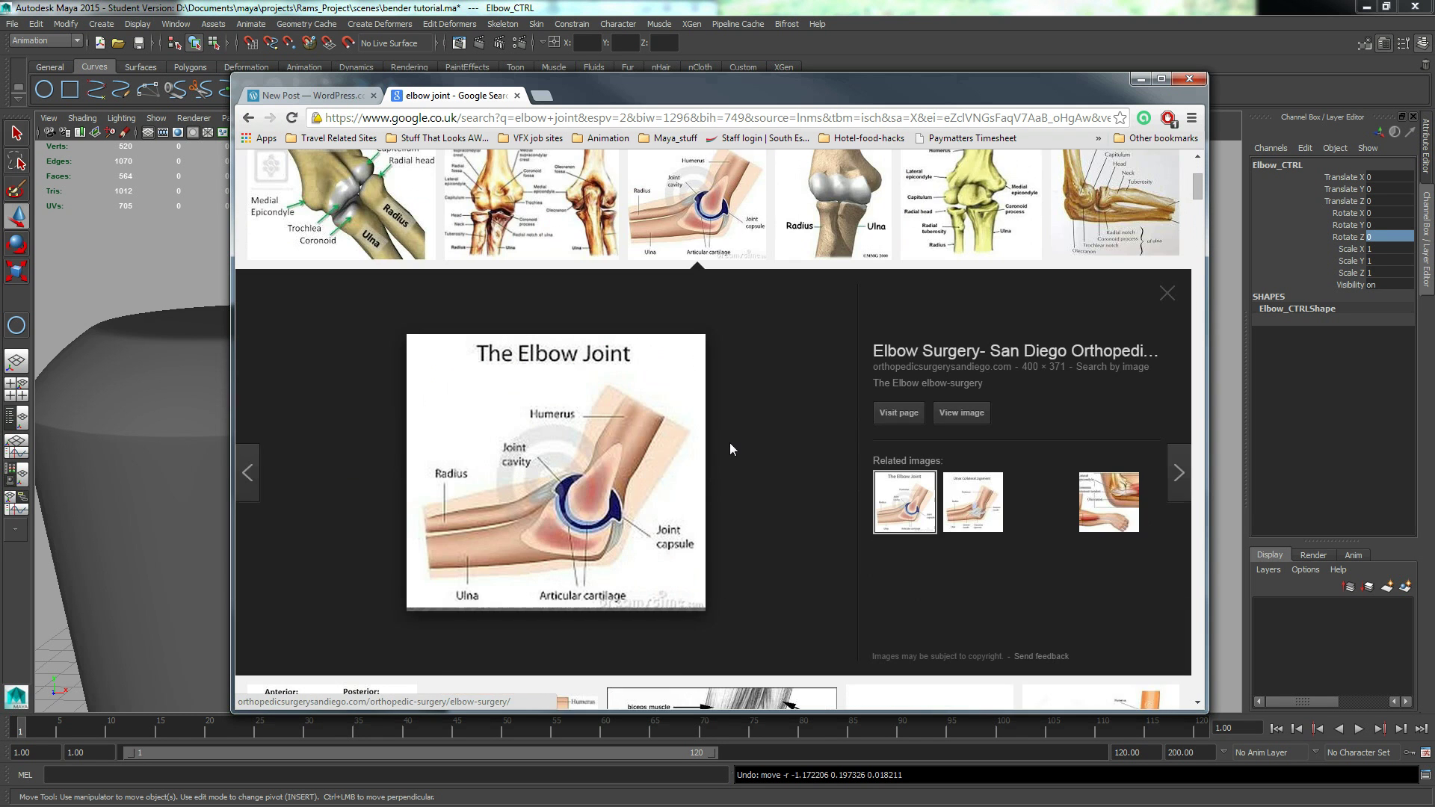
click(965, 412)
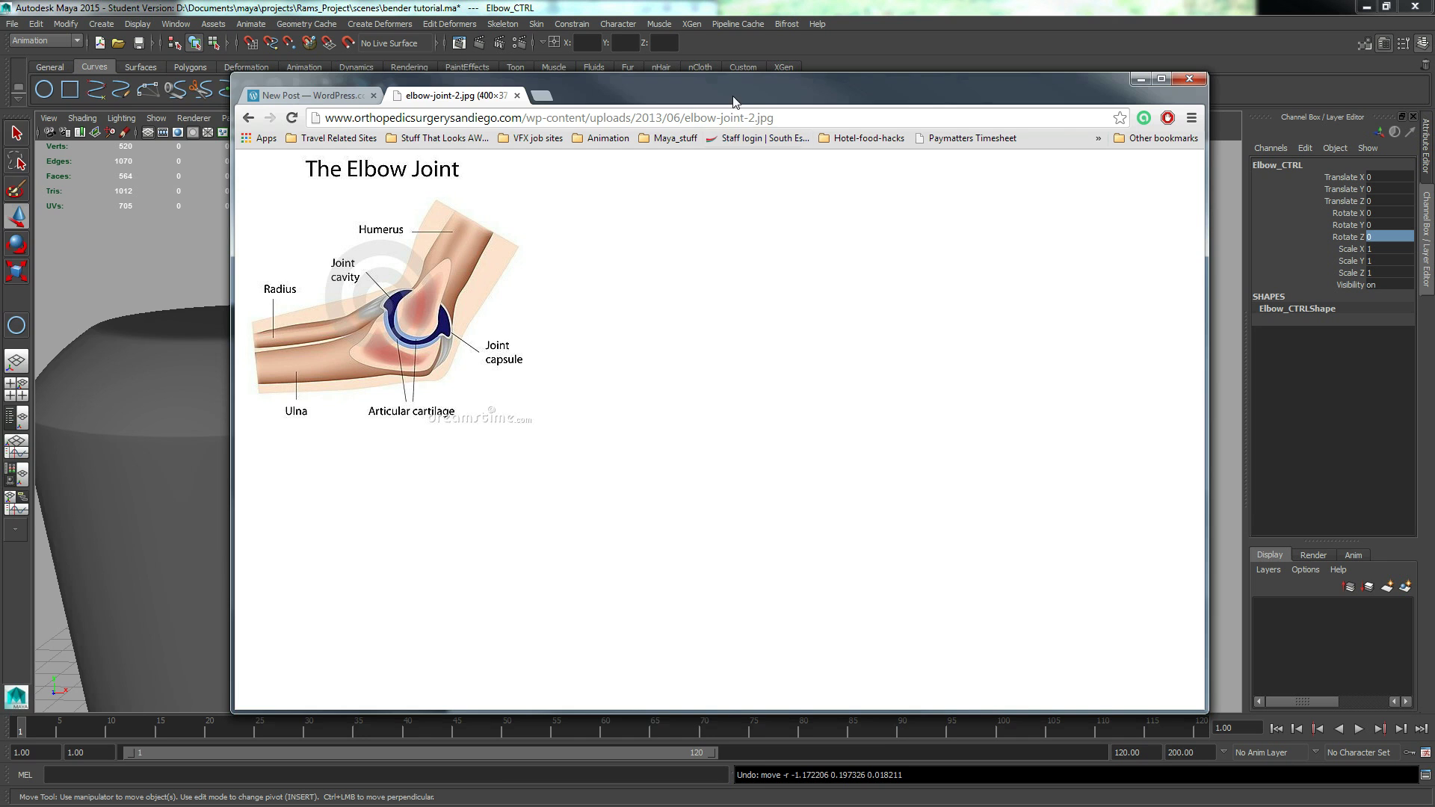
drag(758, 92, 0, 144)
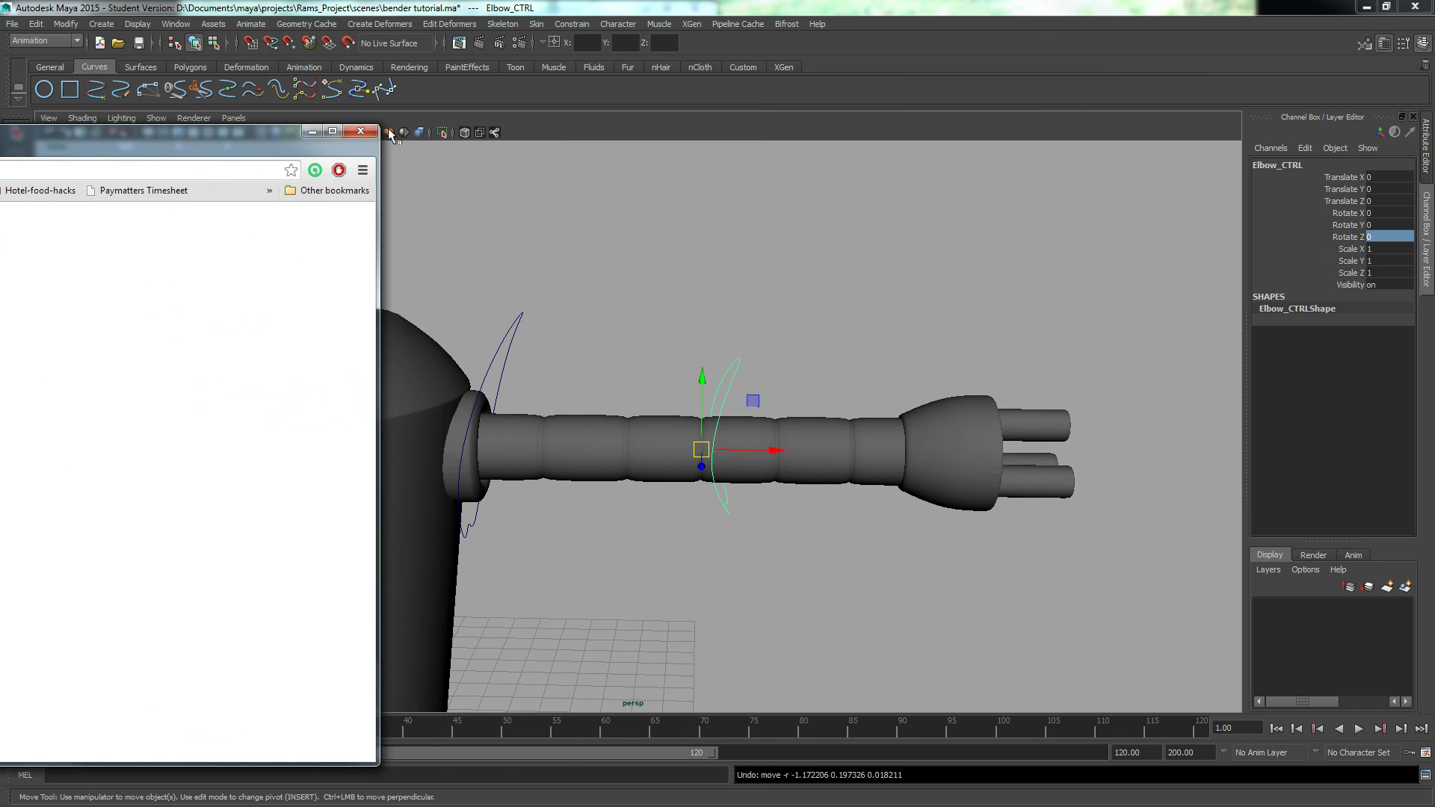
click(312, 132)
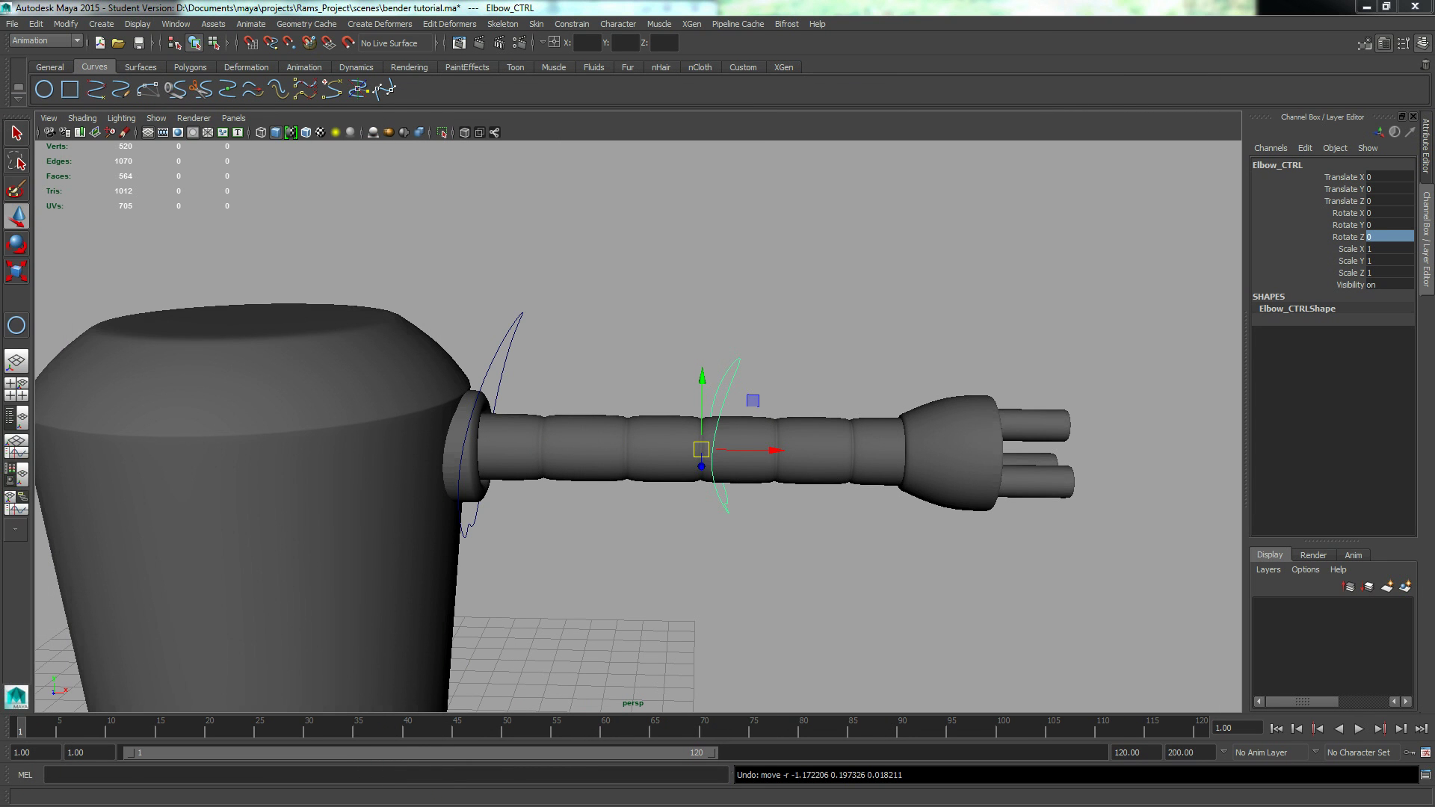
Step: Test-bend the arm by rotating Elbow_CTRL around Z, undo the trial move, and reset Rotate Z to 0
scroll(1196, 467, up, 5)
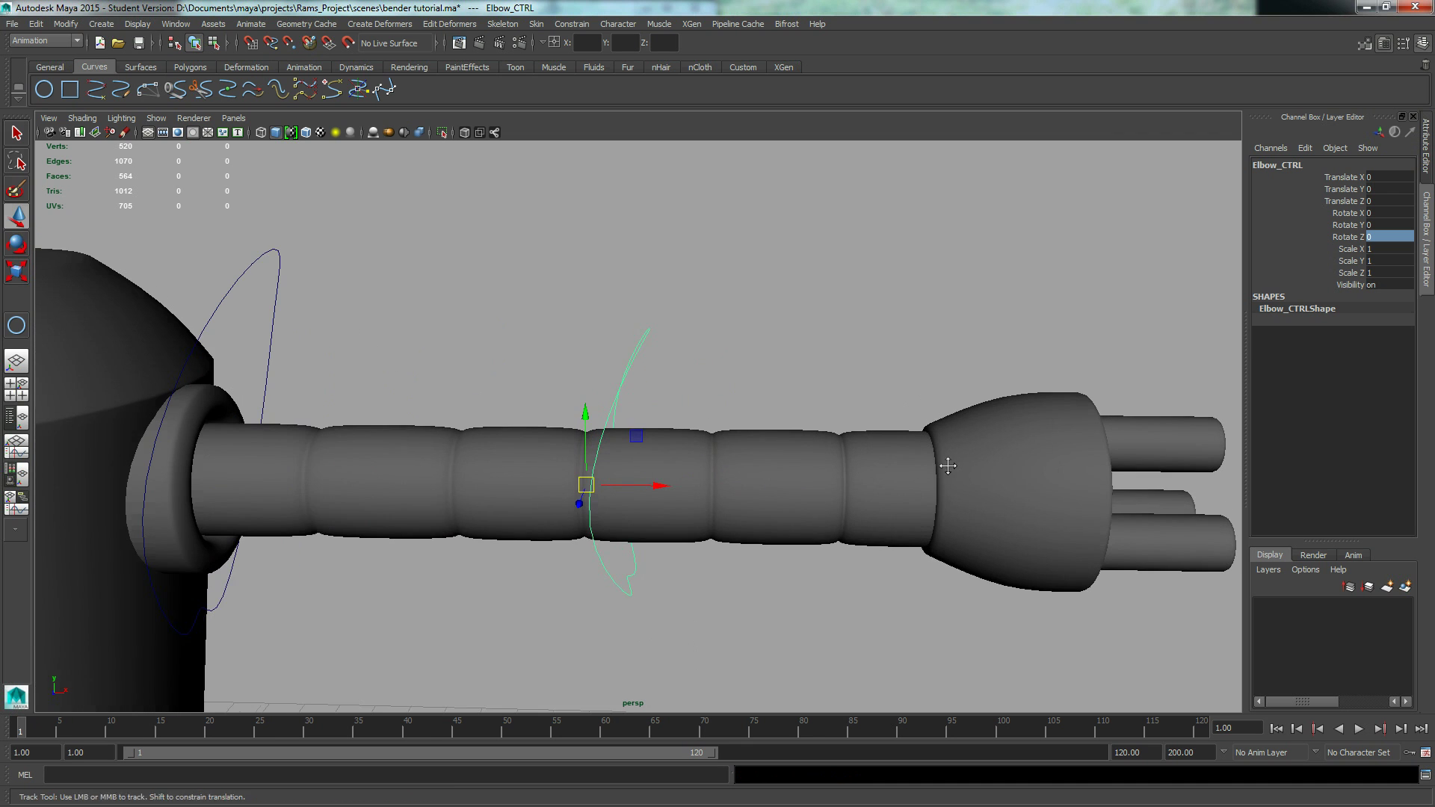
alt+middle_drag(952, 480, 947, 432)
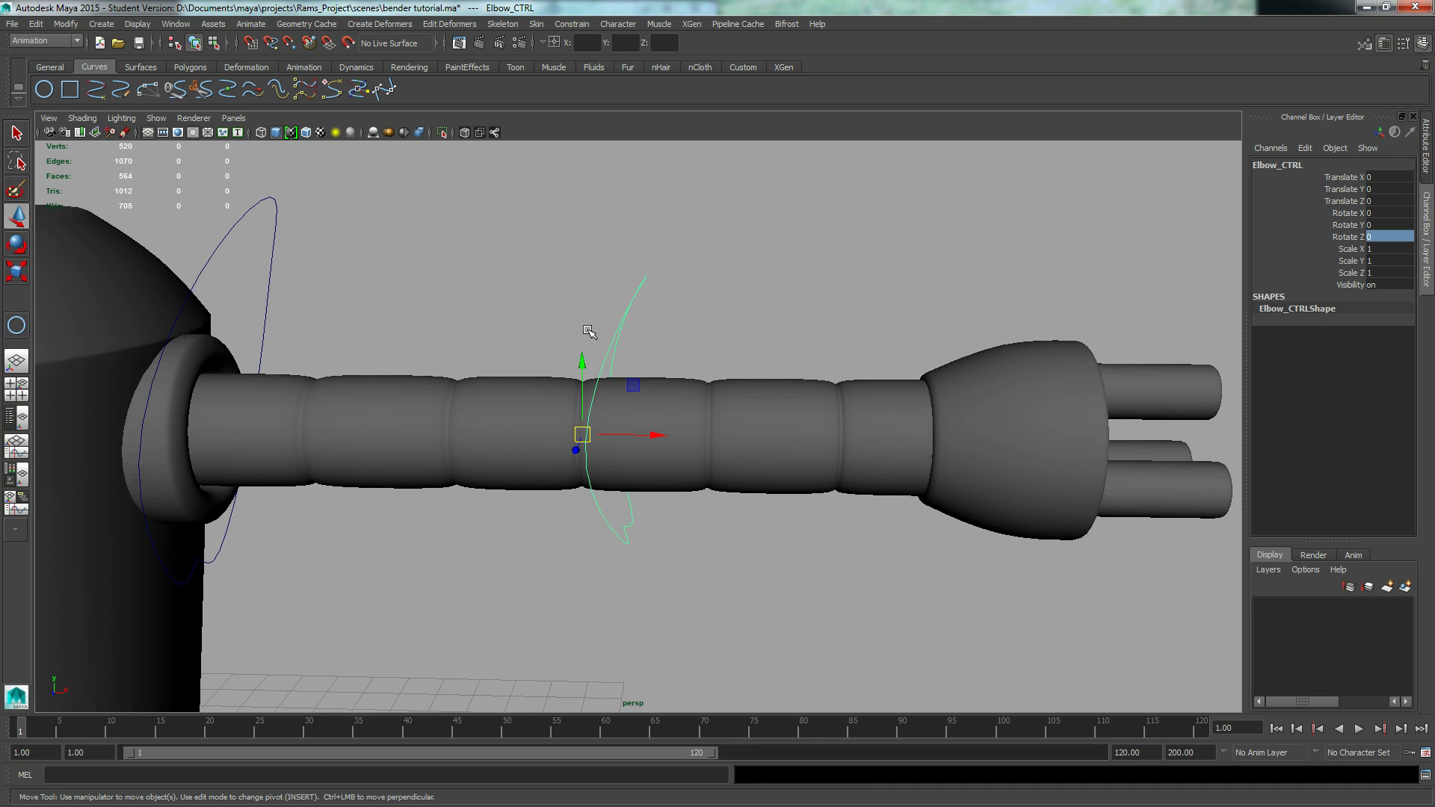
key(e)
drag(609, 377, 526, 368)
key(w)
key(ctrl+z)
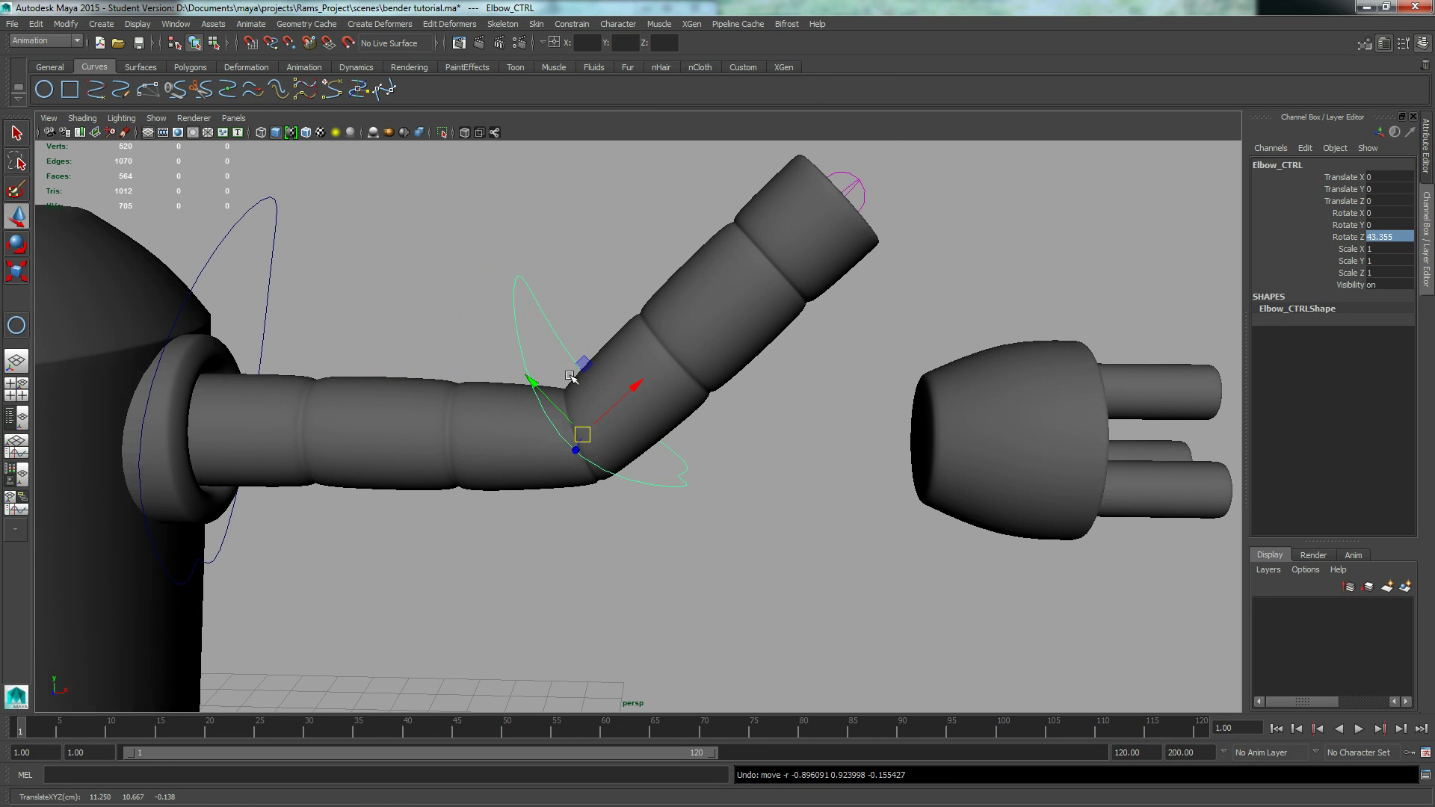
key(e)
drag(596, 372, 594, 406)
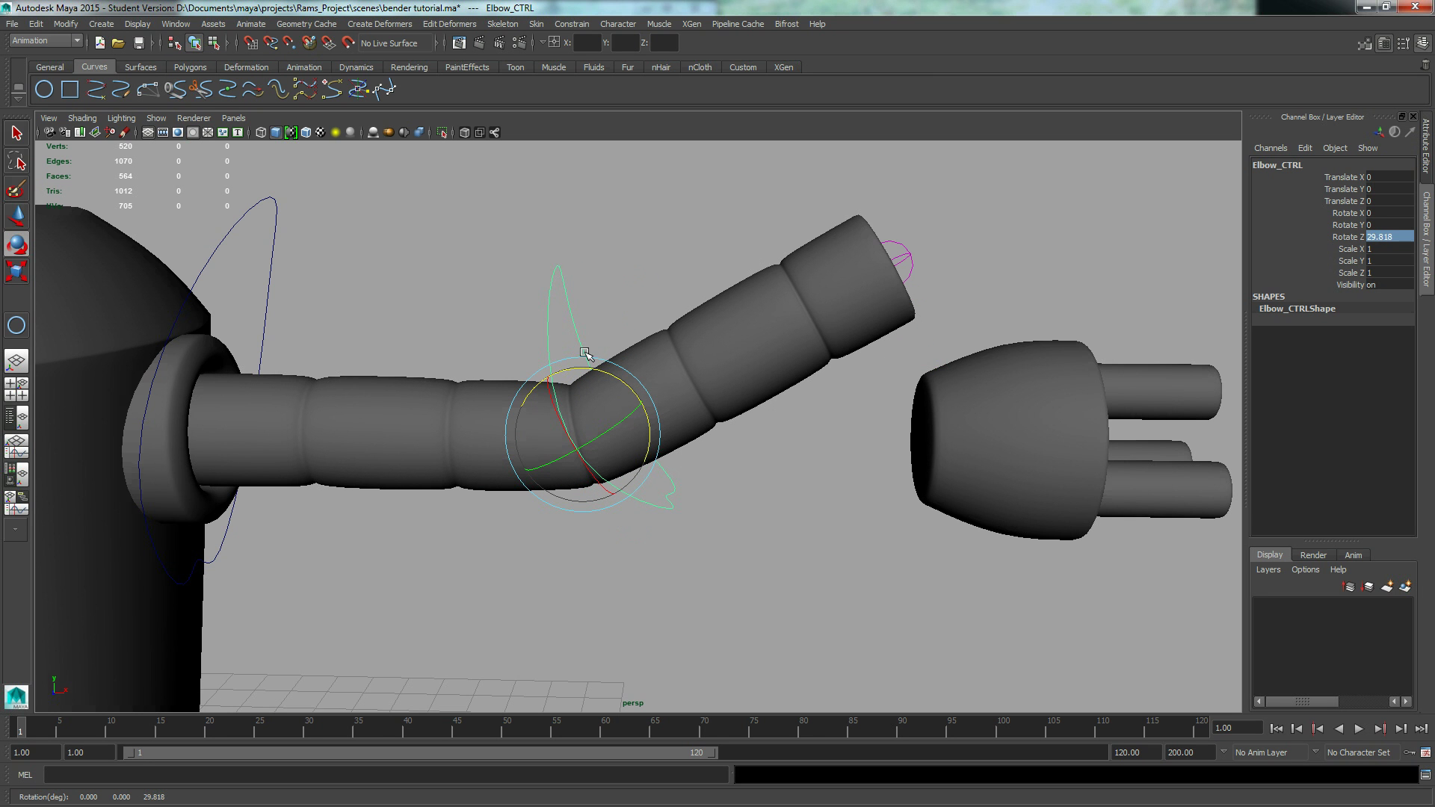
click(1385, 237)
text(0)
key(Return)
Step: Lock the Translate and Scale X, Y and Z channels of Elbow_CTRL, and check its Move manipulator
mouse_move(1350, 181)
mouse_down()
mouse_move(1355, 263)
mouse_move(1357, 208)
mouse_up()
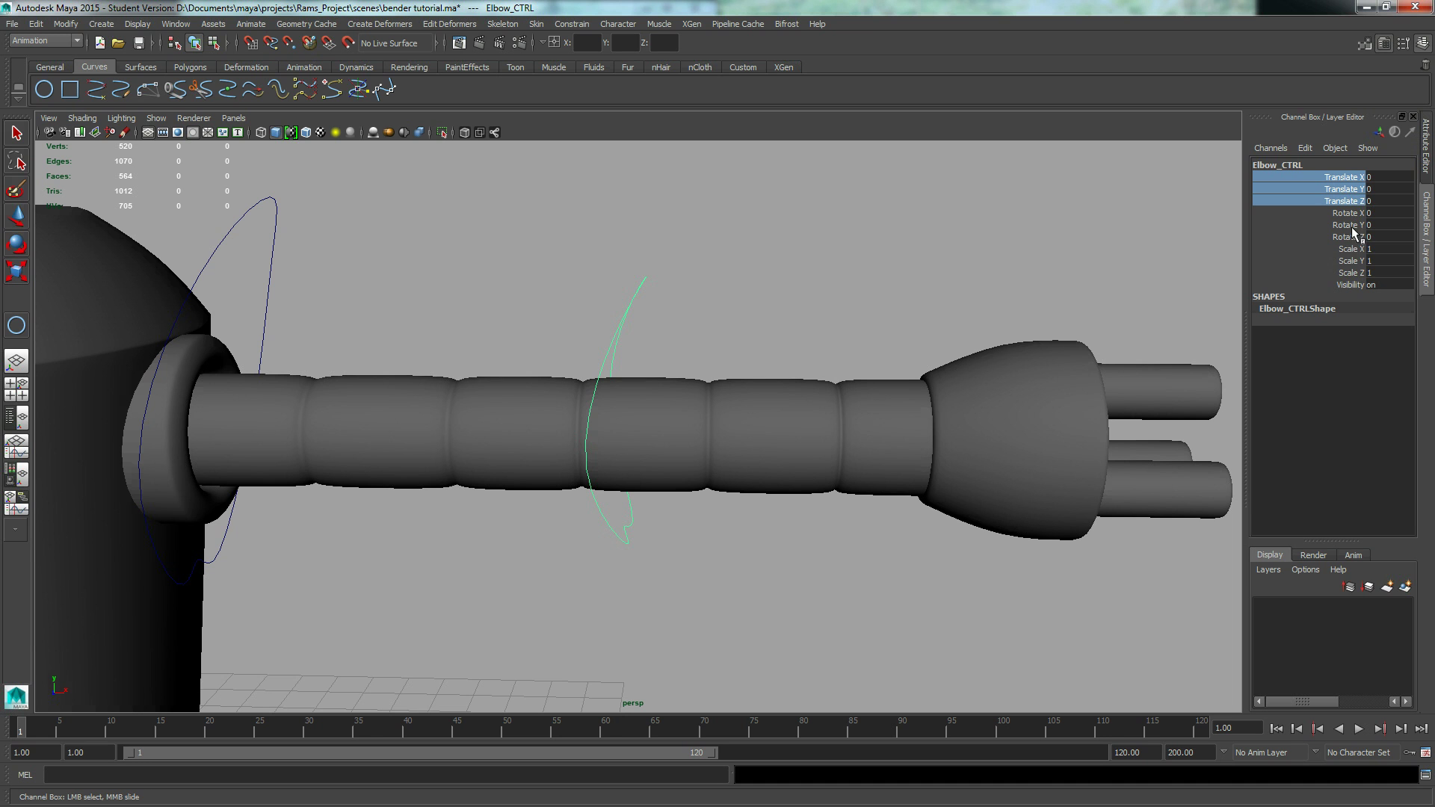
ctrl+drag(1355, 253, 1355, 276)
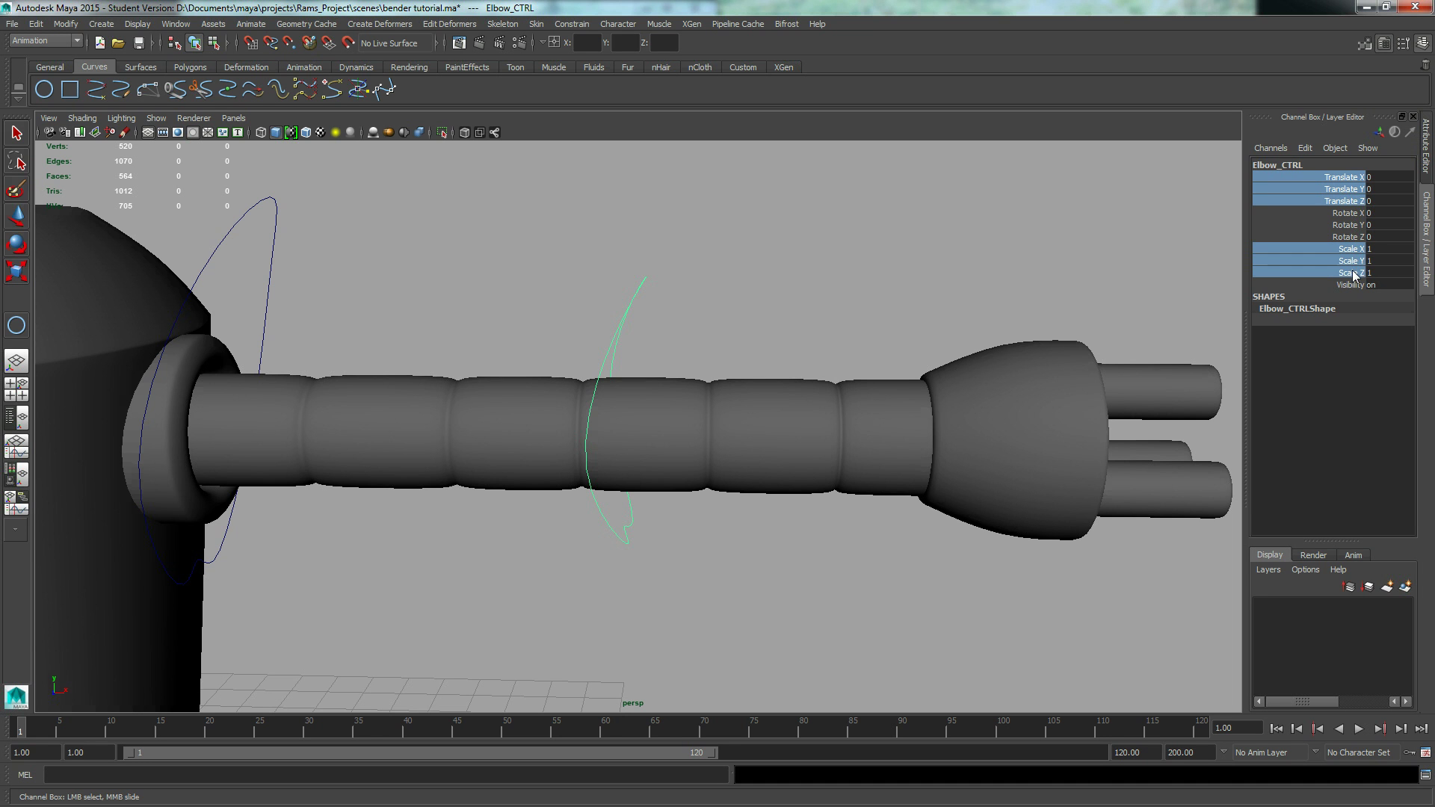
right_click(1345, 198)
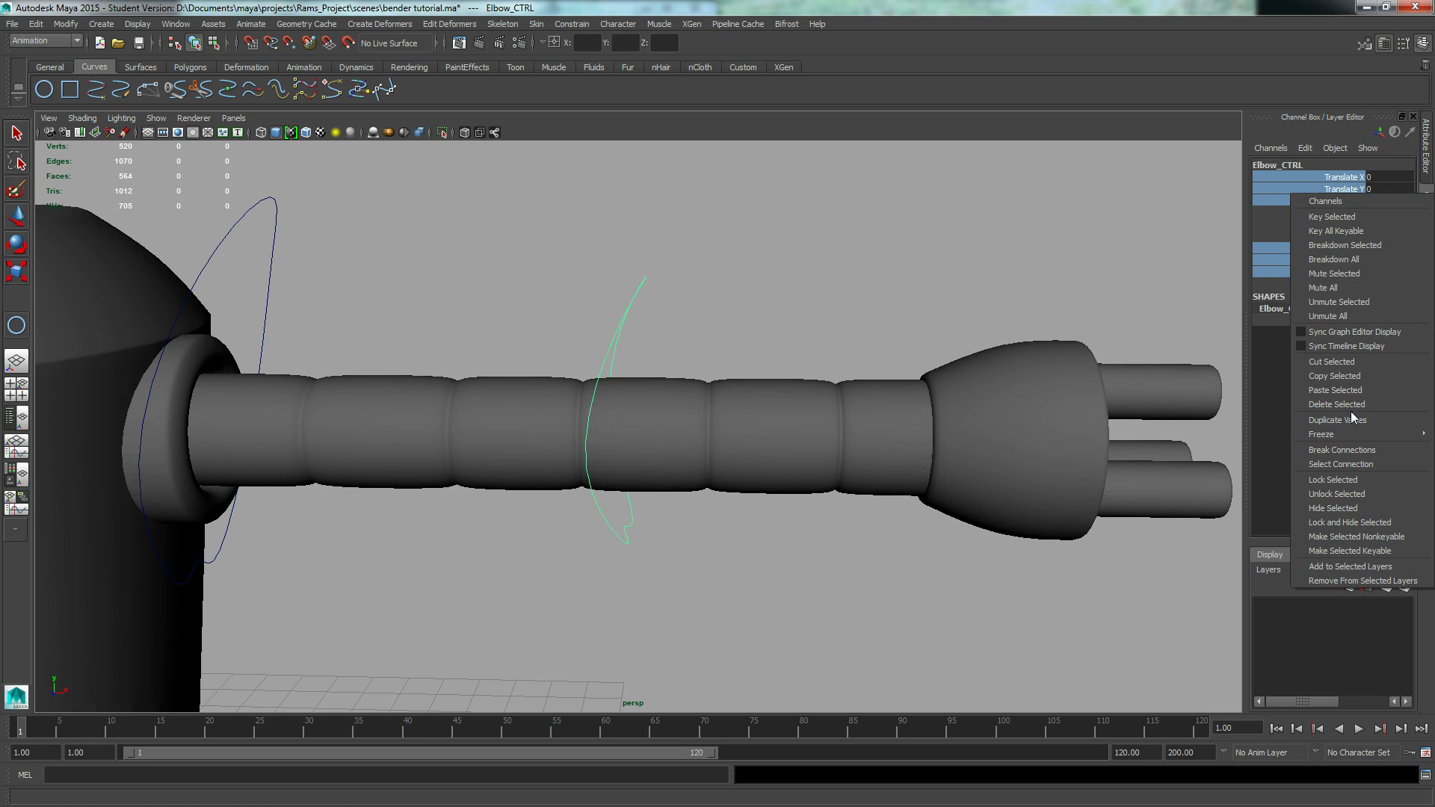
click(1350, 475)
key(e)
click(1138, 249)
click(639, 316)
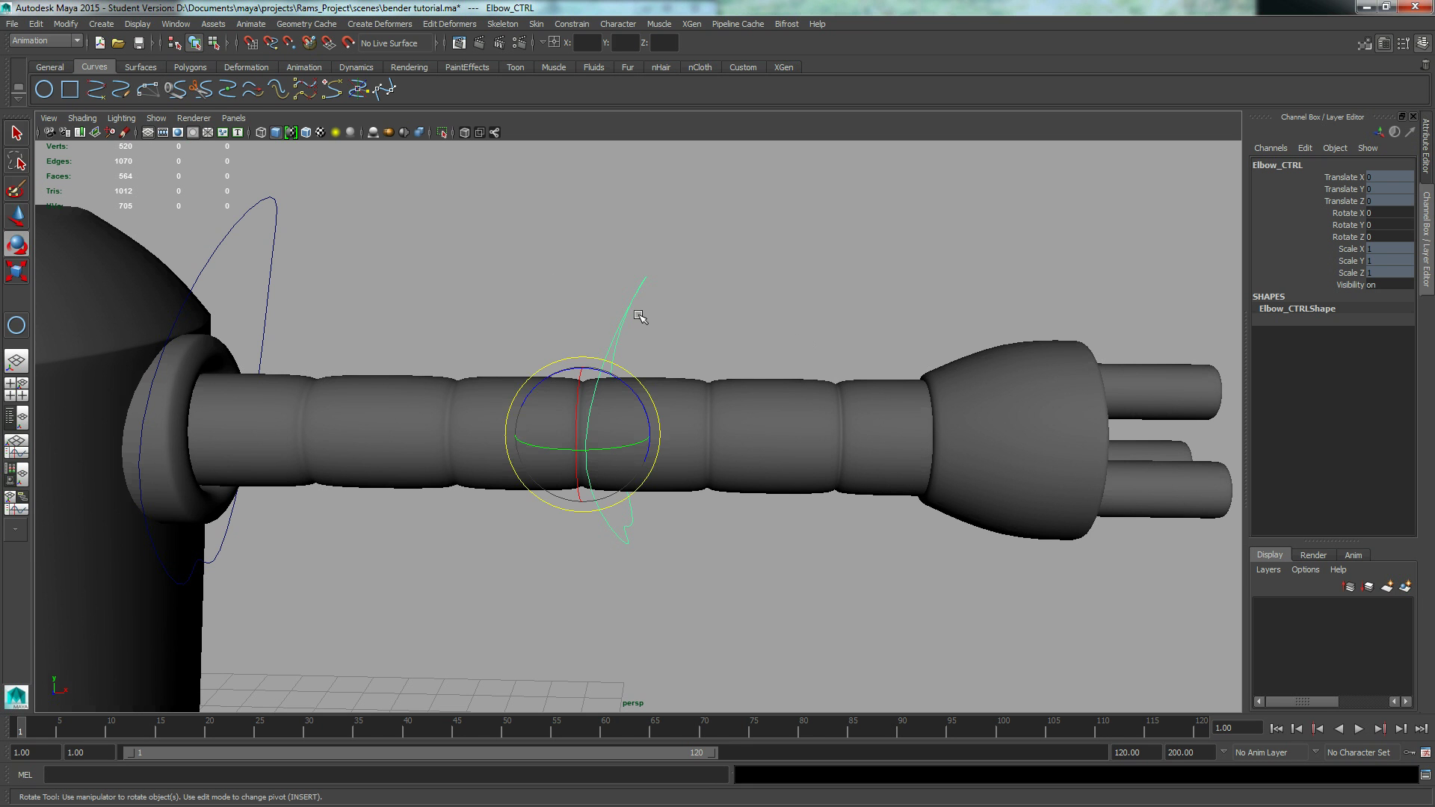
key(w)
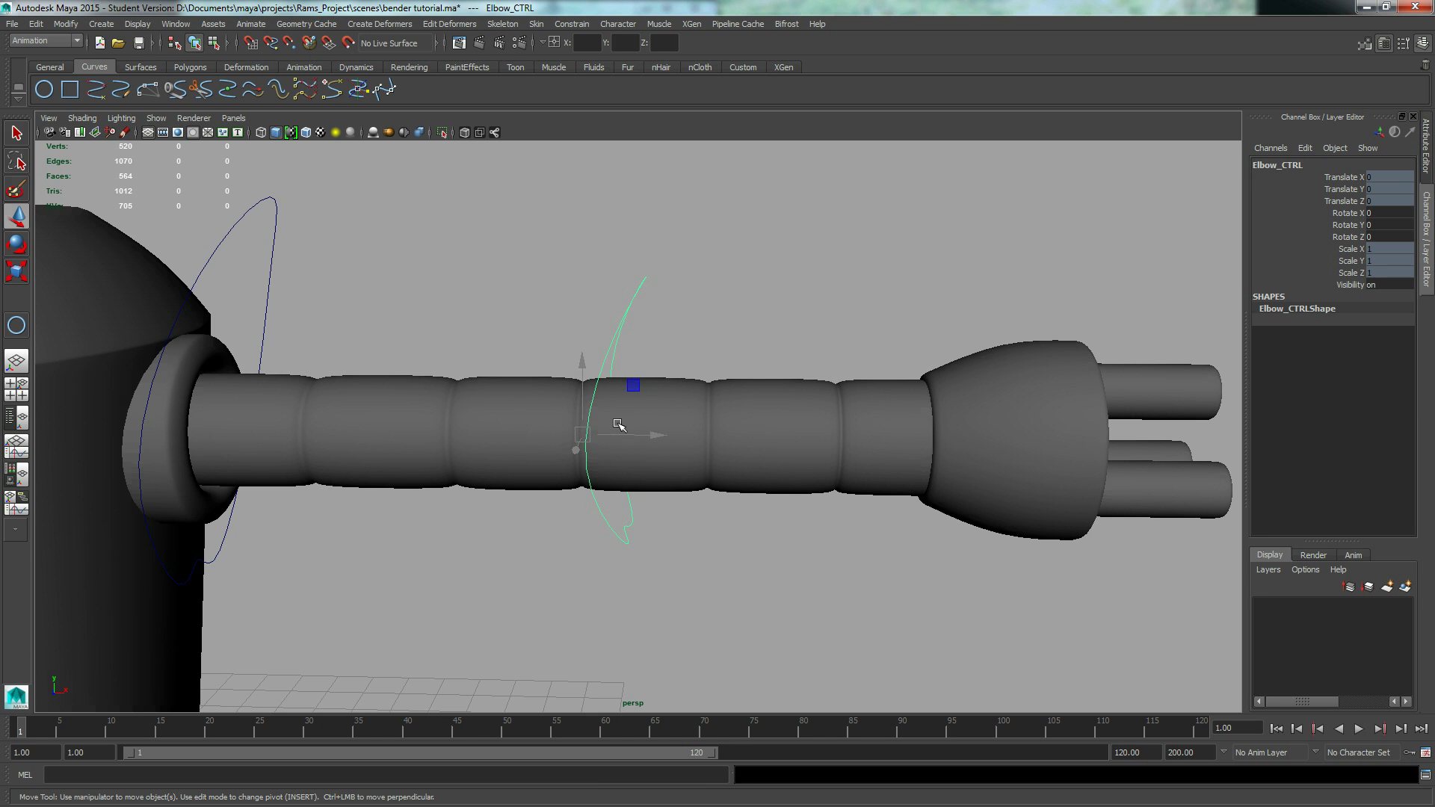
Step: Inspect the elbow joint inside the arm in wireframe display, and select Elbow_CTRL
click(581, 430)
click(641, 315)
click(619, 433)
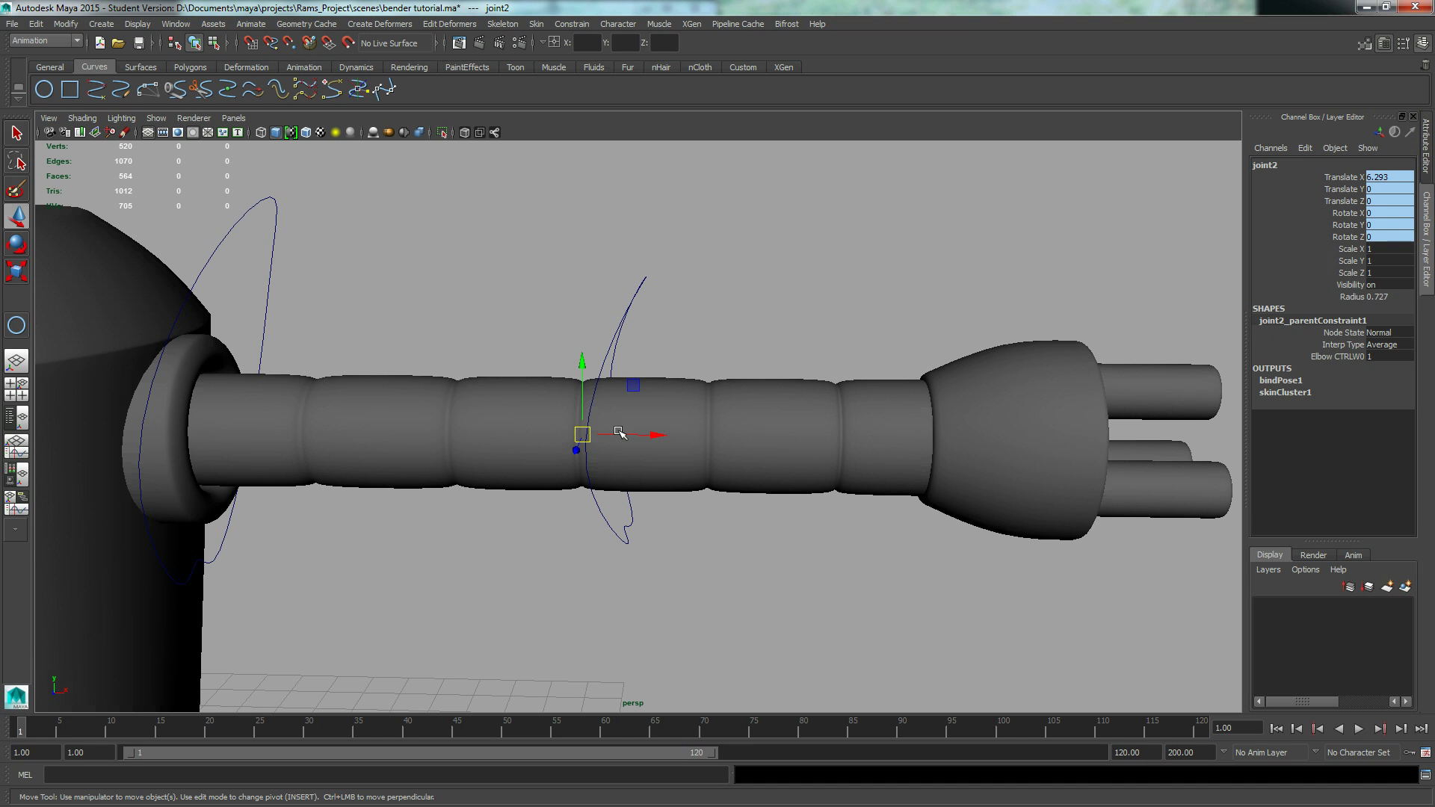
alt+middle_drag(352, 311, 423, 299)
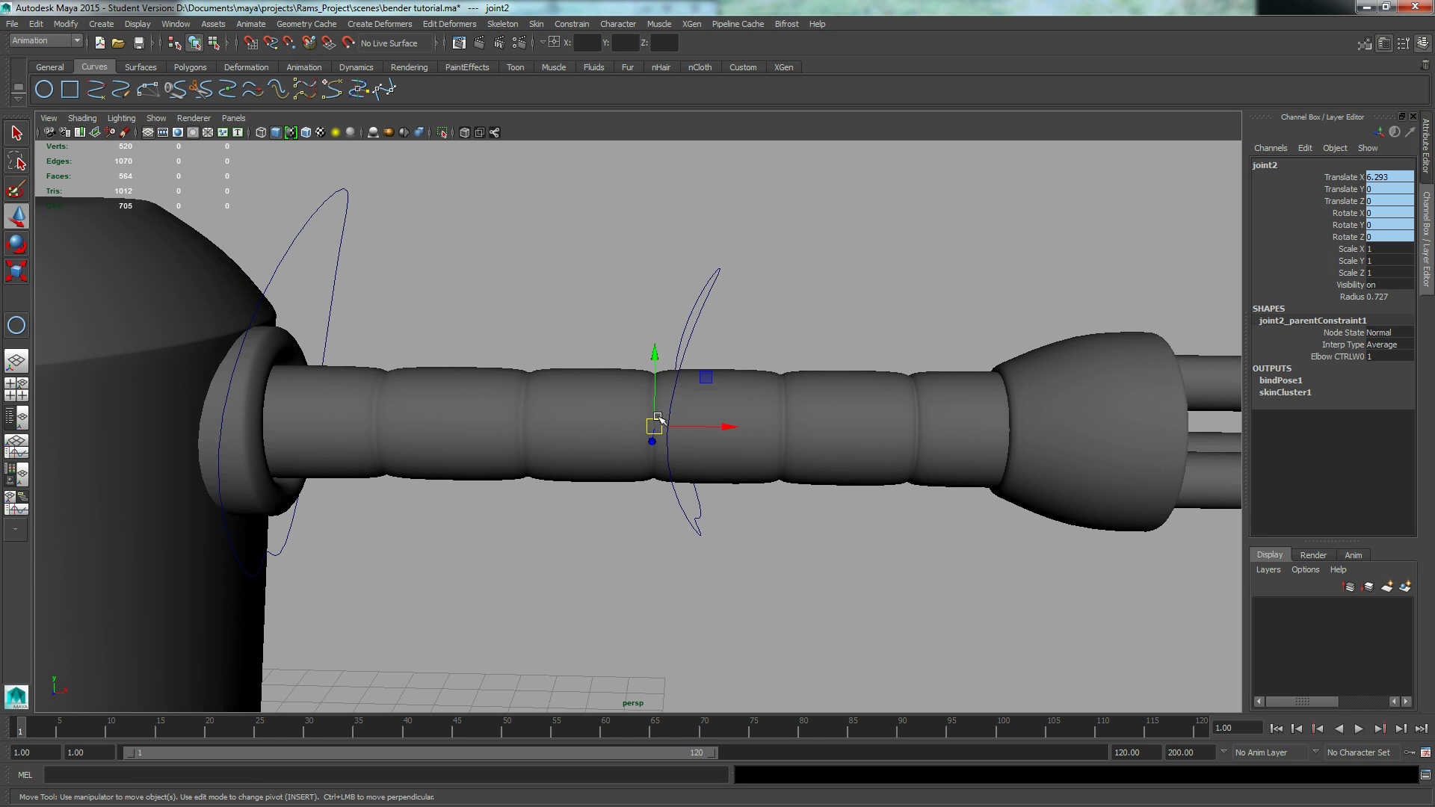
key(4)
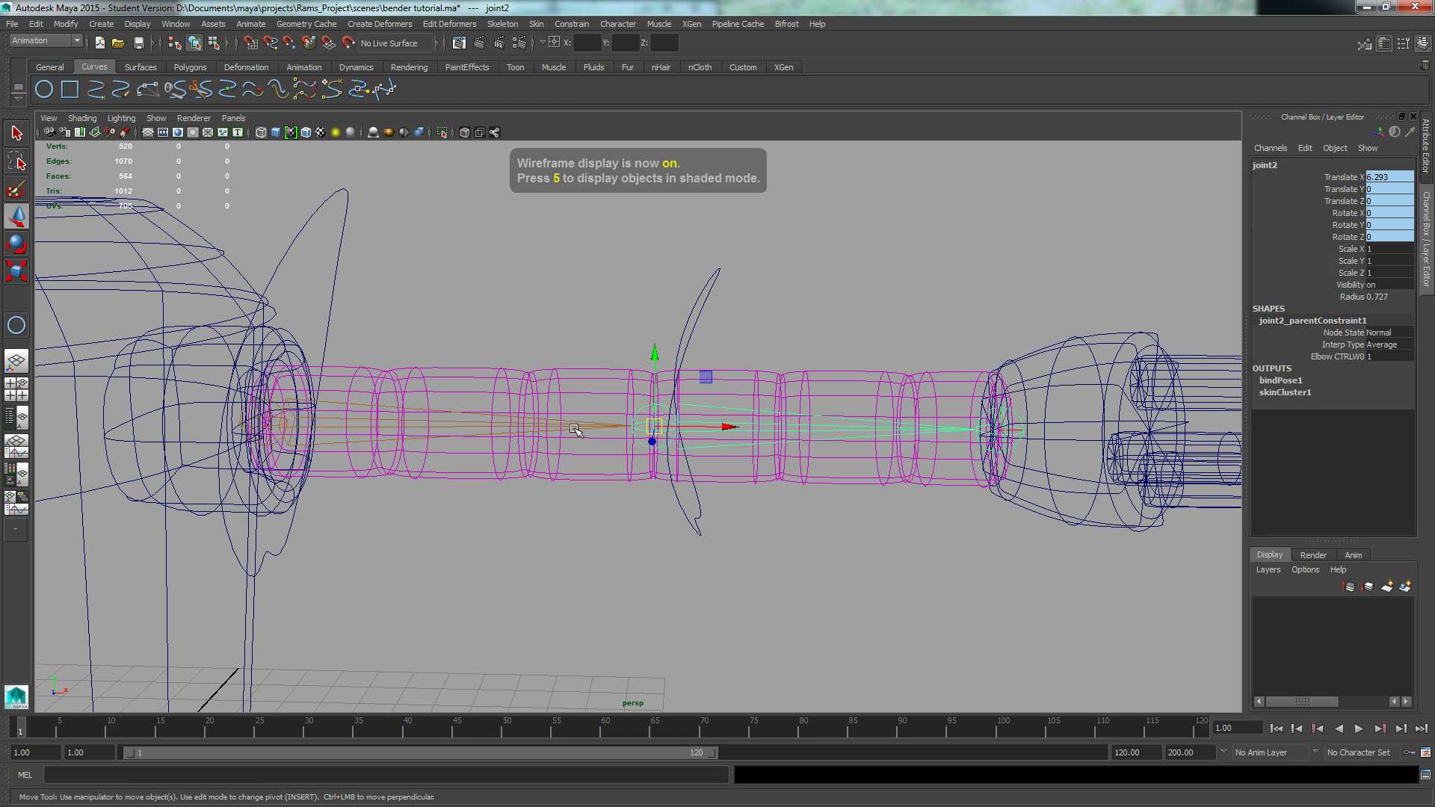
drag(696, 262, 759, 290)
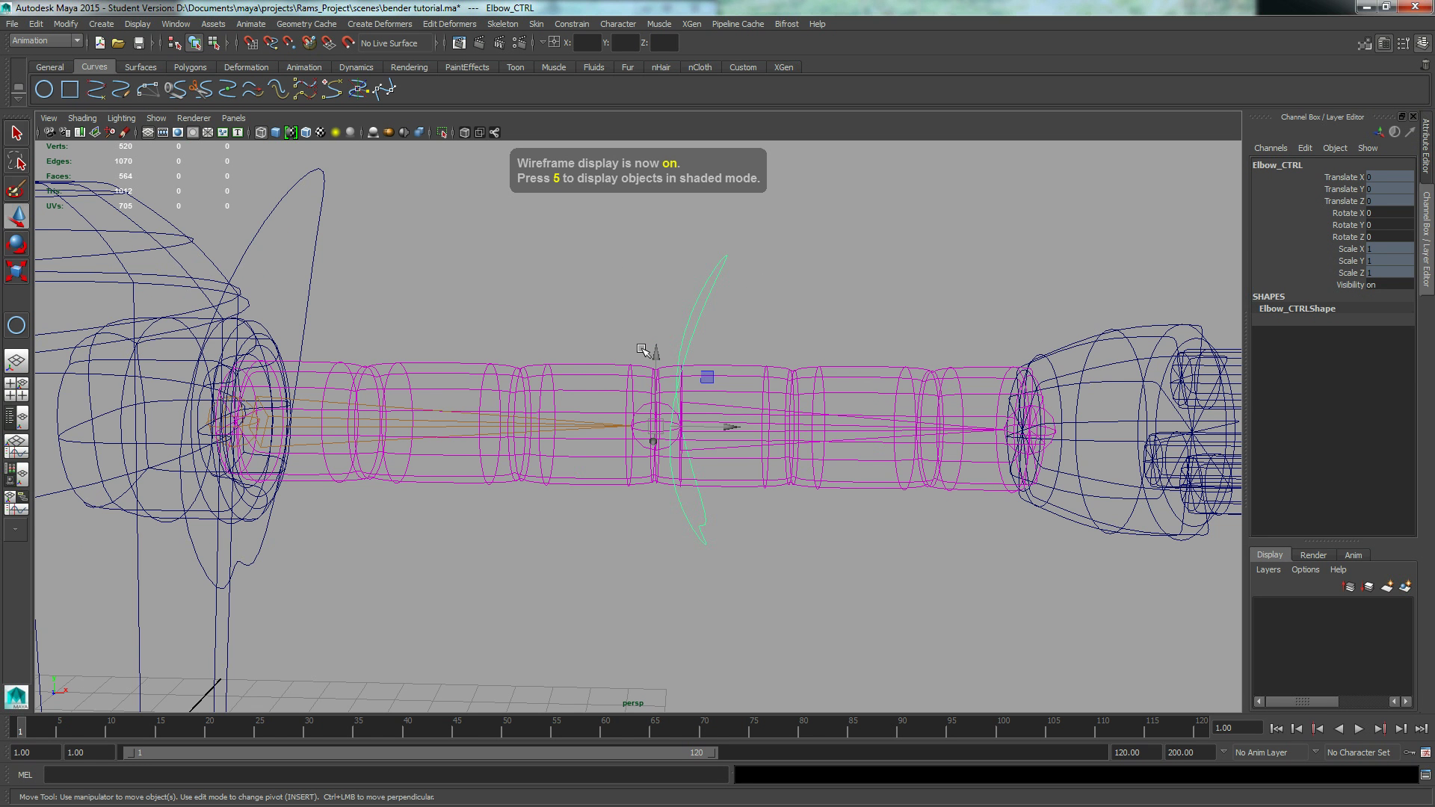
Step: Lock the Translate and Scale X, Y and Z channels of Shoulder_CTRL, clear the selection and return to shaded display
alt+drag(562, 375, 341, 174)
click(371, 233)
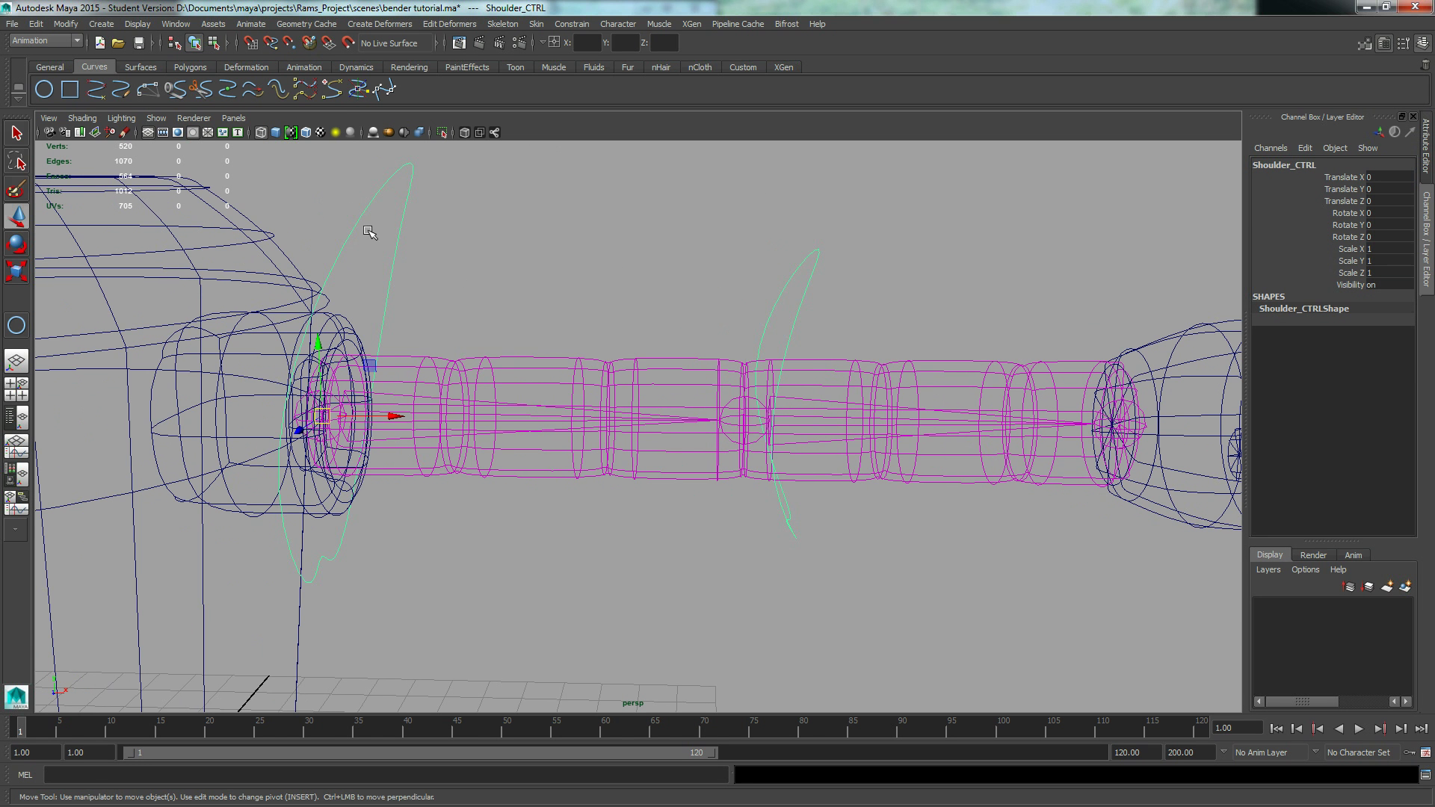
alt+drag(616, 282, 576, 307)
drag(1340, 179, 1343, 199)
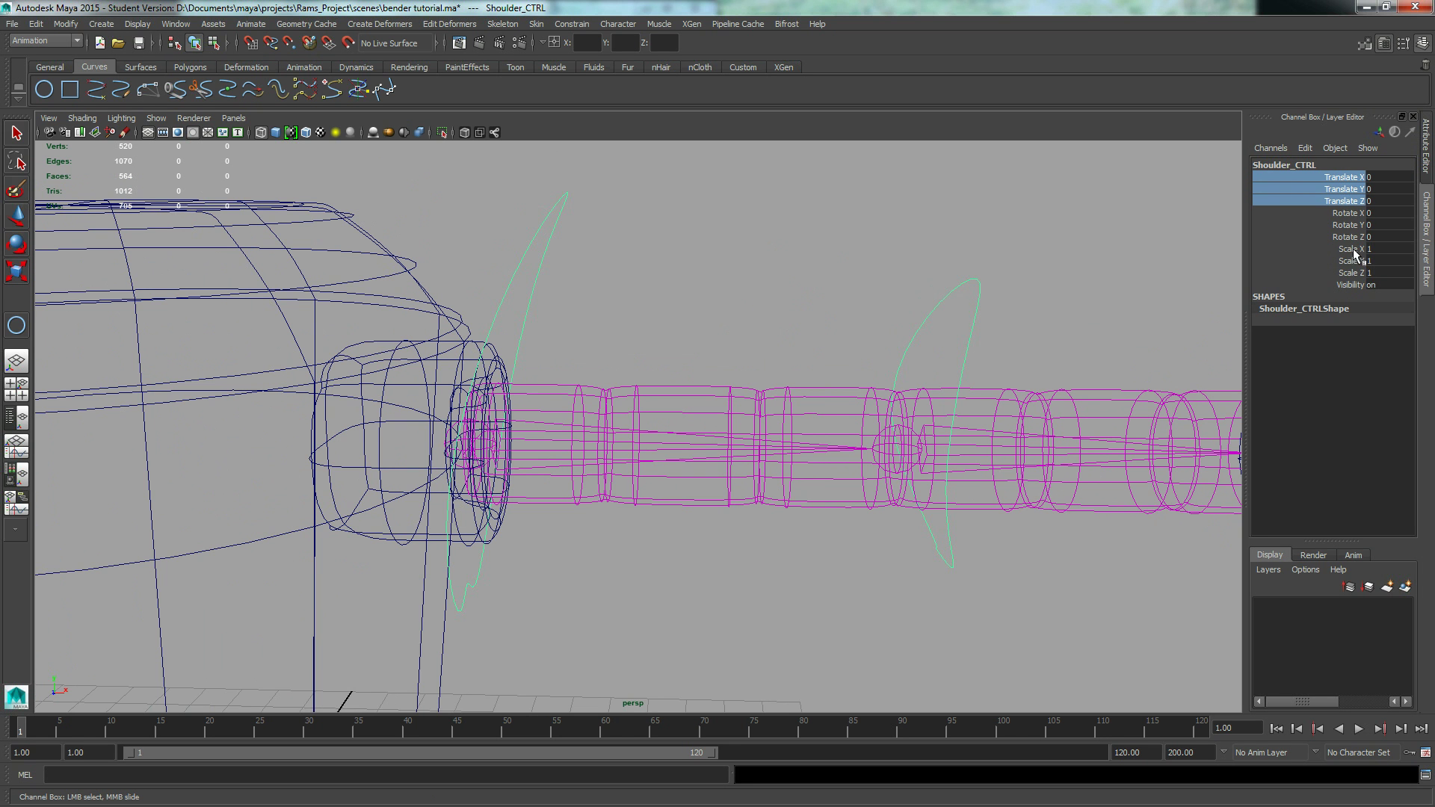
ctrl+drag(1353, 253, 1355, 275)
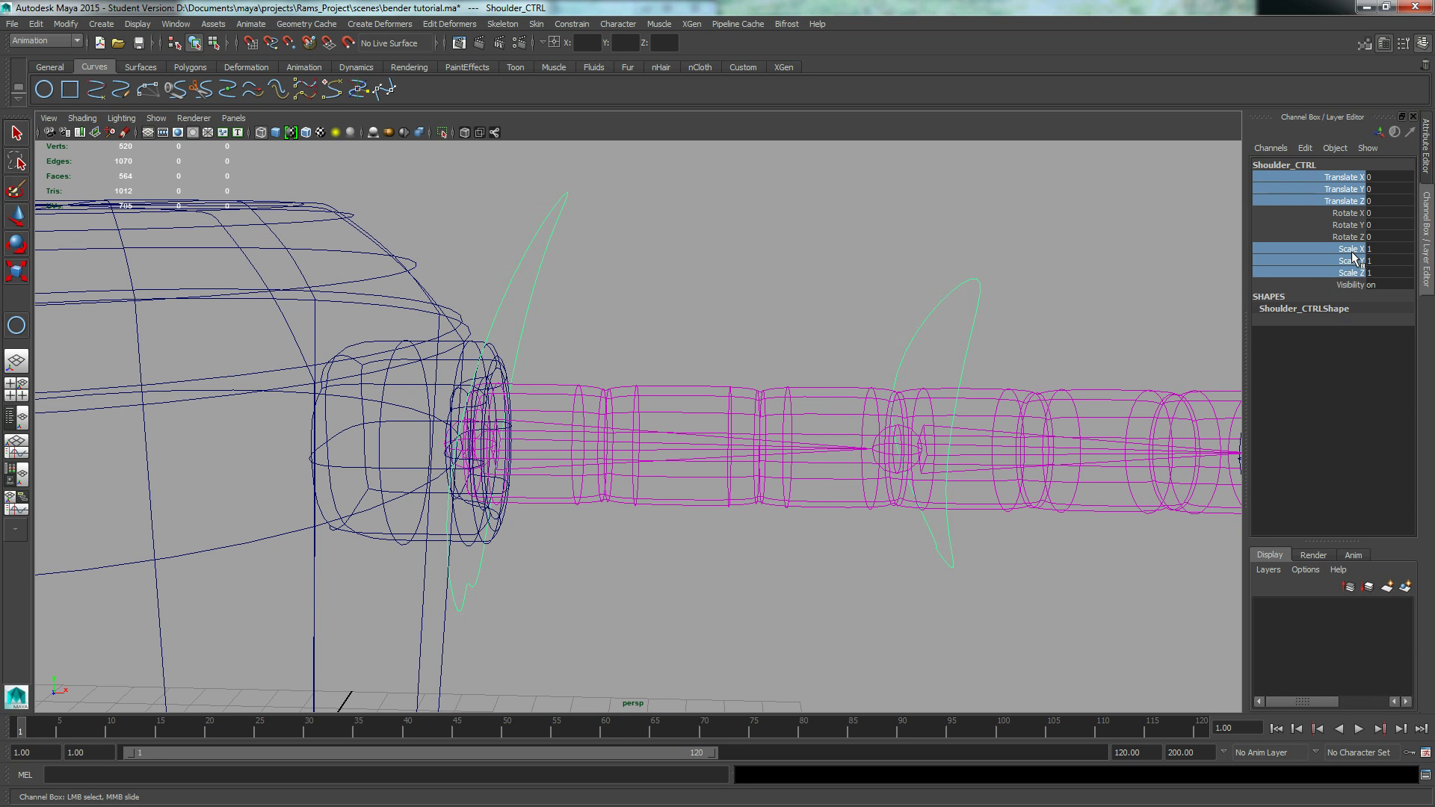
right_click(1352, 257)
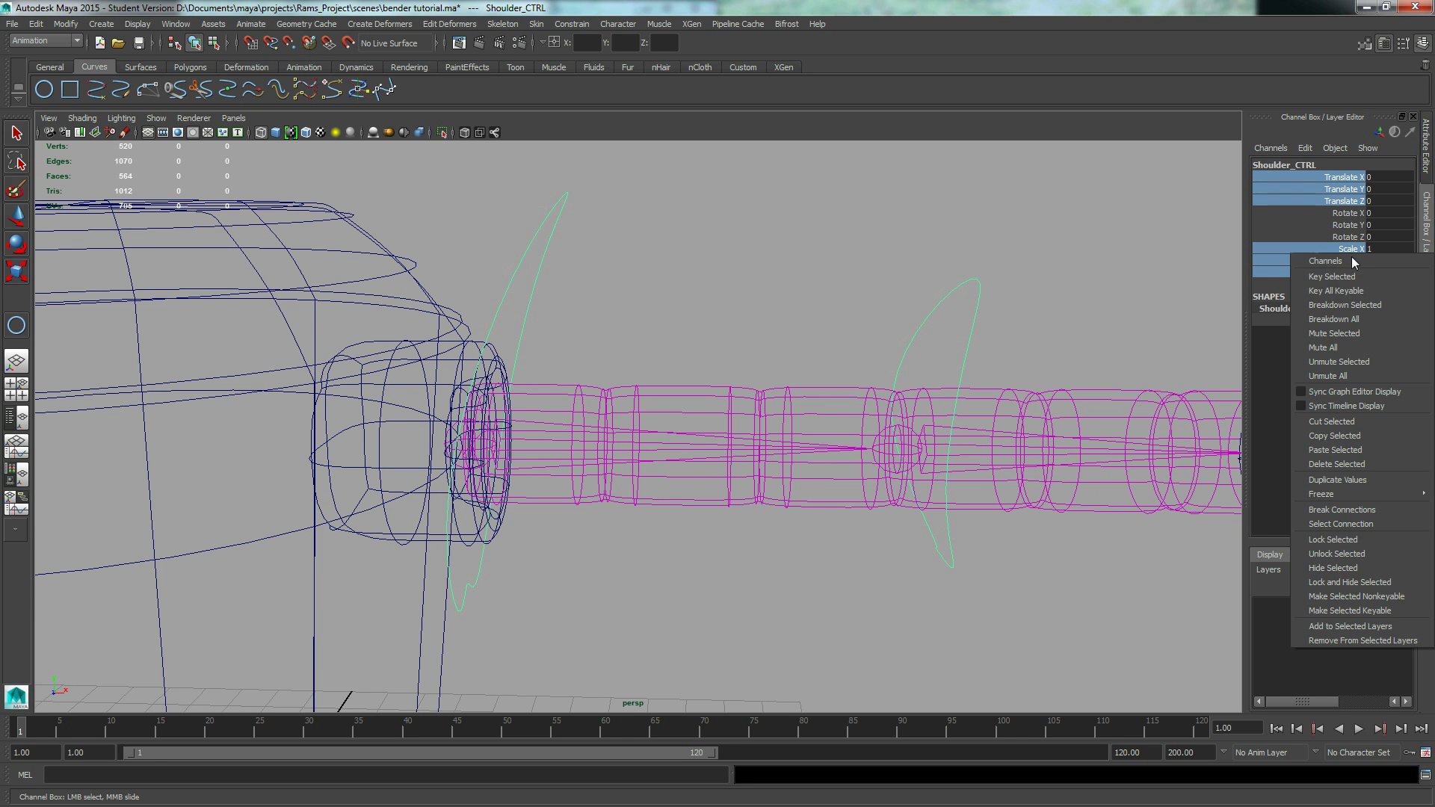
click(1343, 540)
click(734, 298)
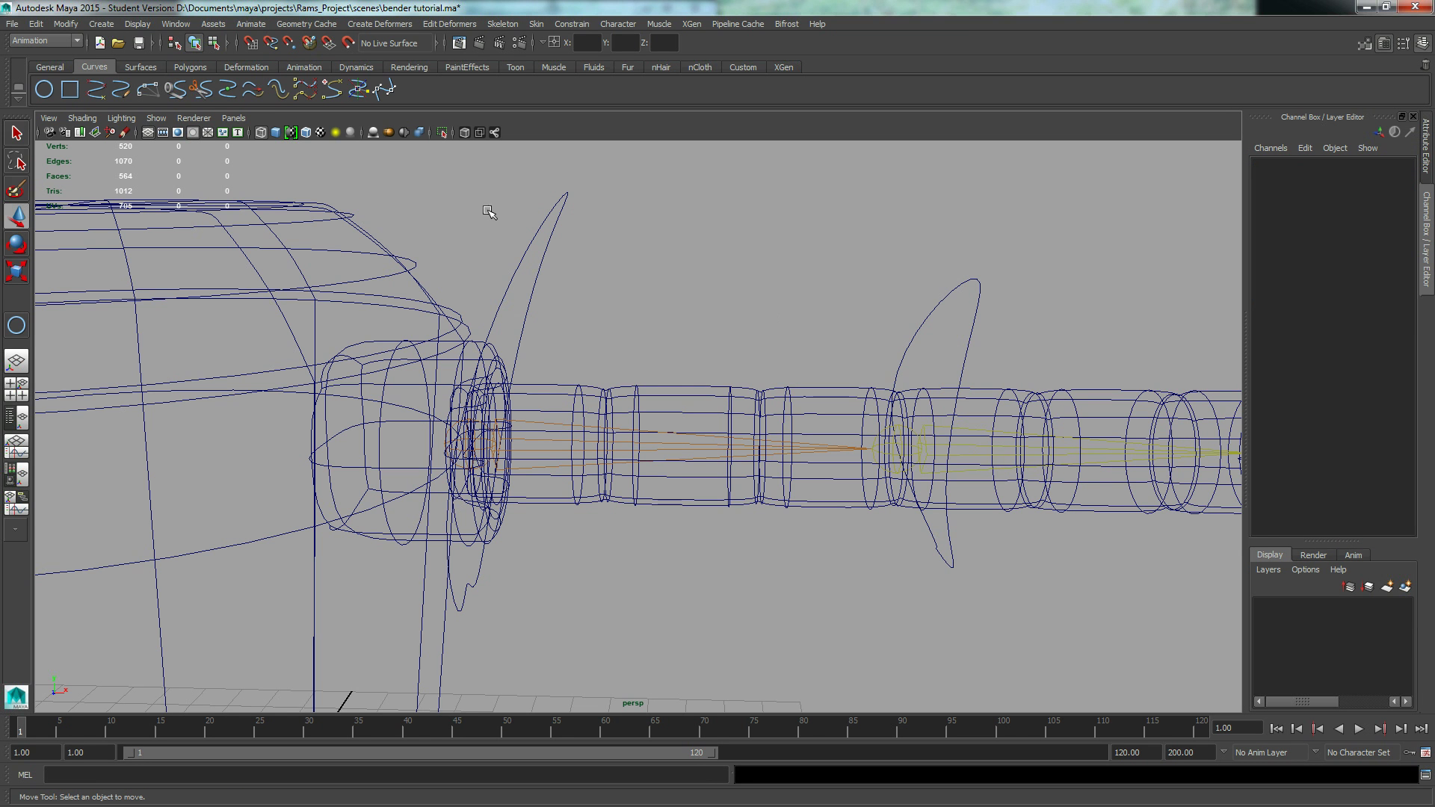
key(5)
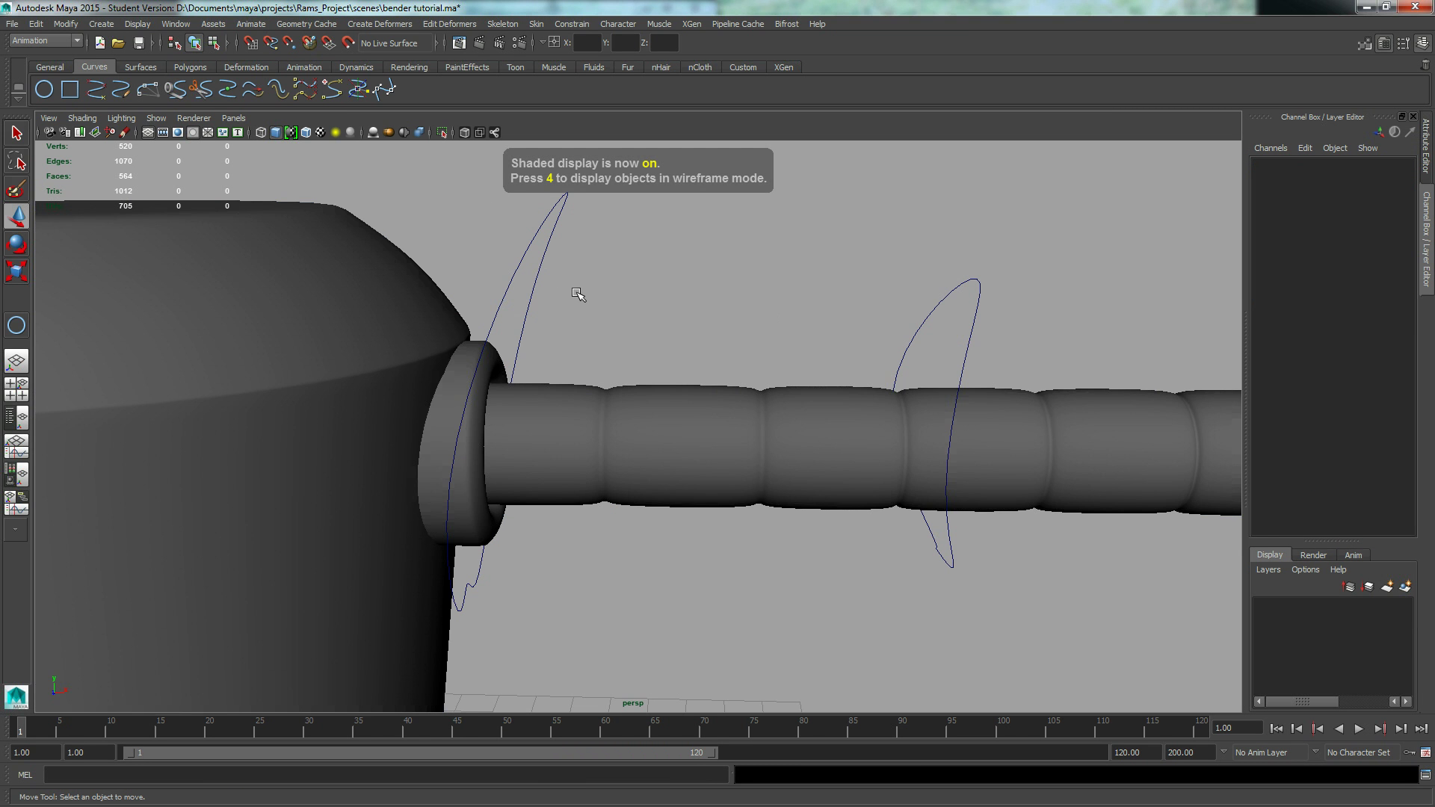
Step: Test the shoulder by rotating Shoulder_CTRL around Z to about -20 degrees and back up to about 13 degrees
alt+drag(634, 275, 614, 315)
mouse_move(715, 295)
alt+mouse_down()
mouse_move(711, 311)
mouse_move(655, 311)
alt+mouse_up()
key(e)
drag(559, 430, 712, 561)
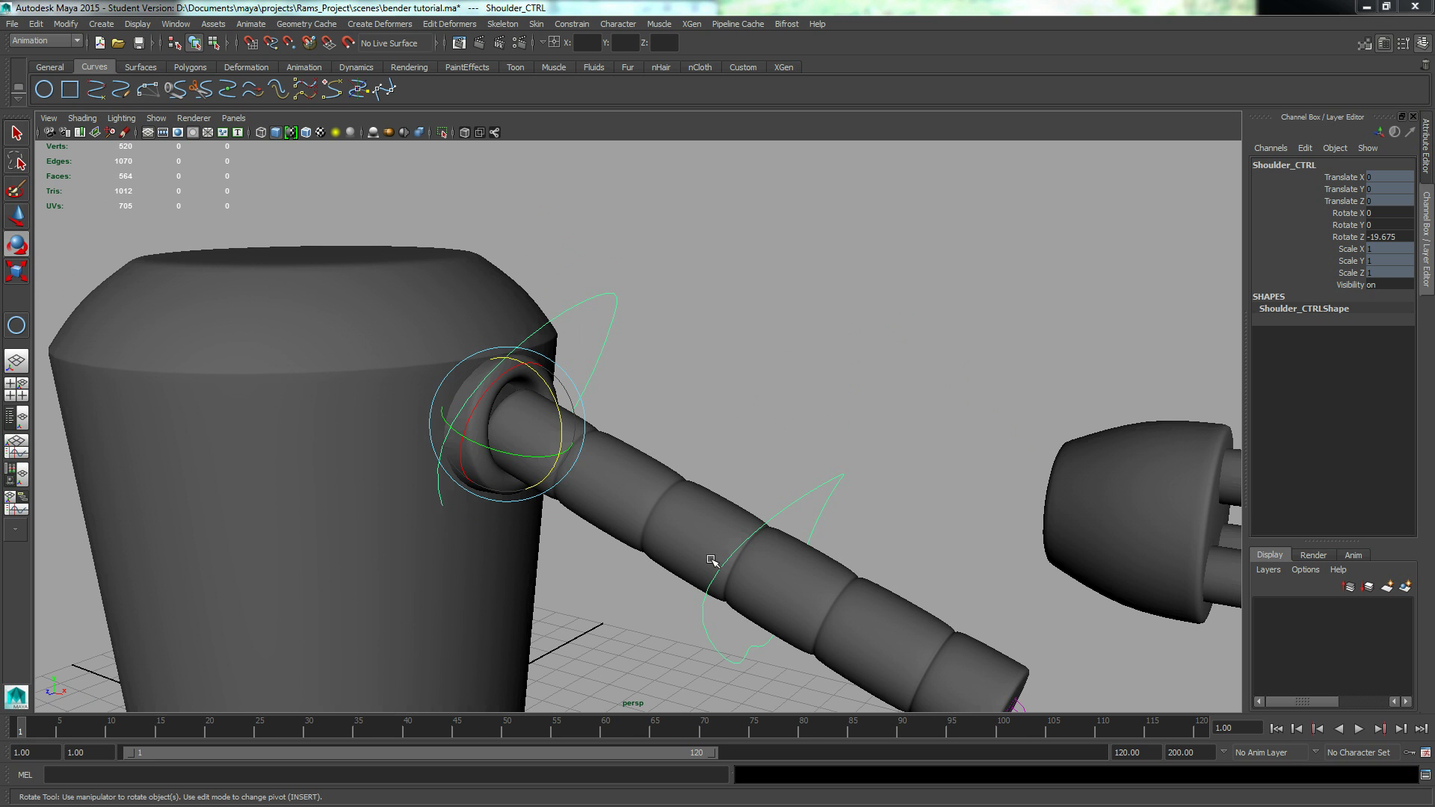
alt+drag(391, 523, 516, 347)
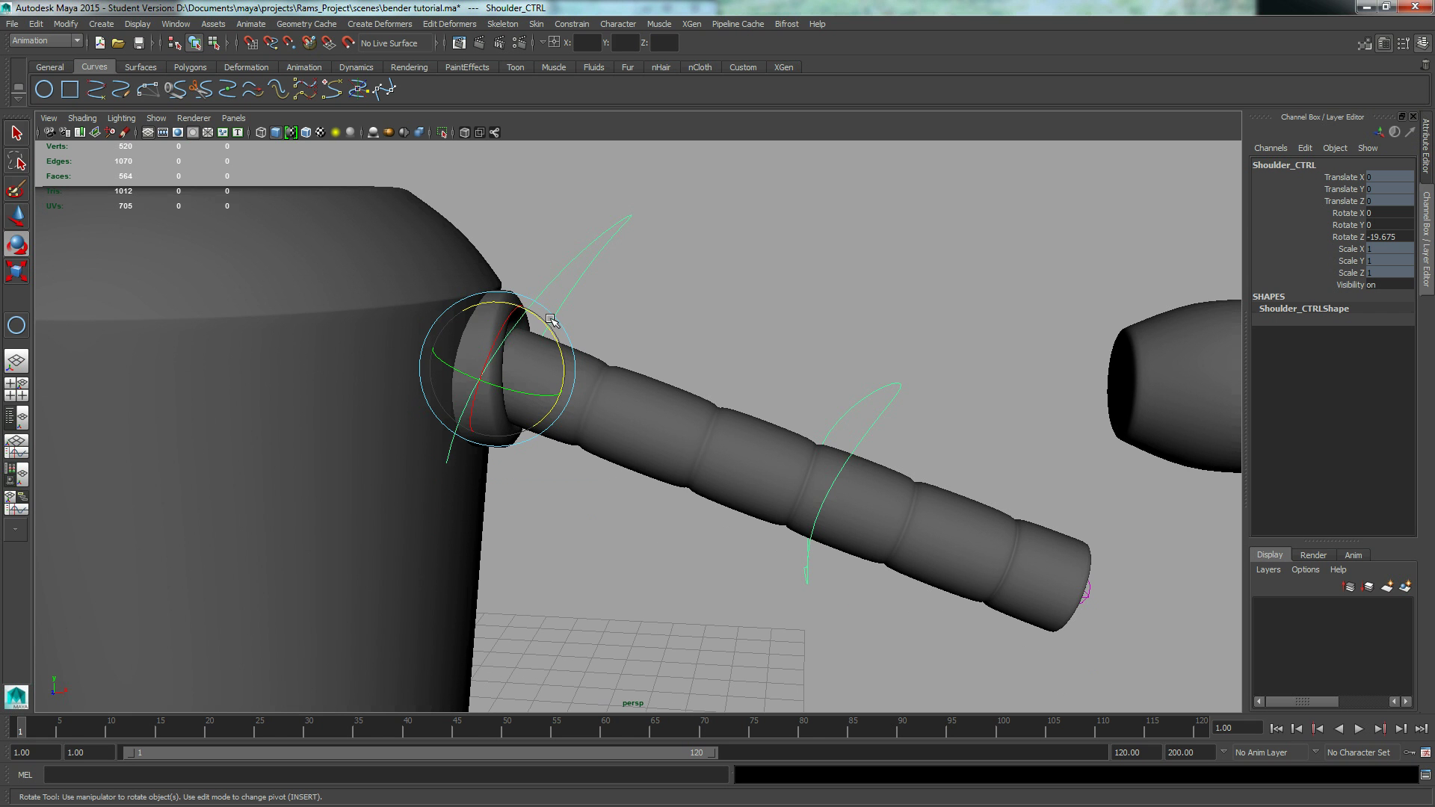
drag(543, 320, 516, 272)
Step: Test-bend the forearm upward by freely rotating Elbow_CTRL
click(825, 227)
alt+drag(826, 227, 843, 403)
drag(796, 339, 698, 345)
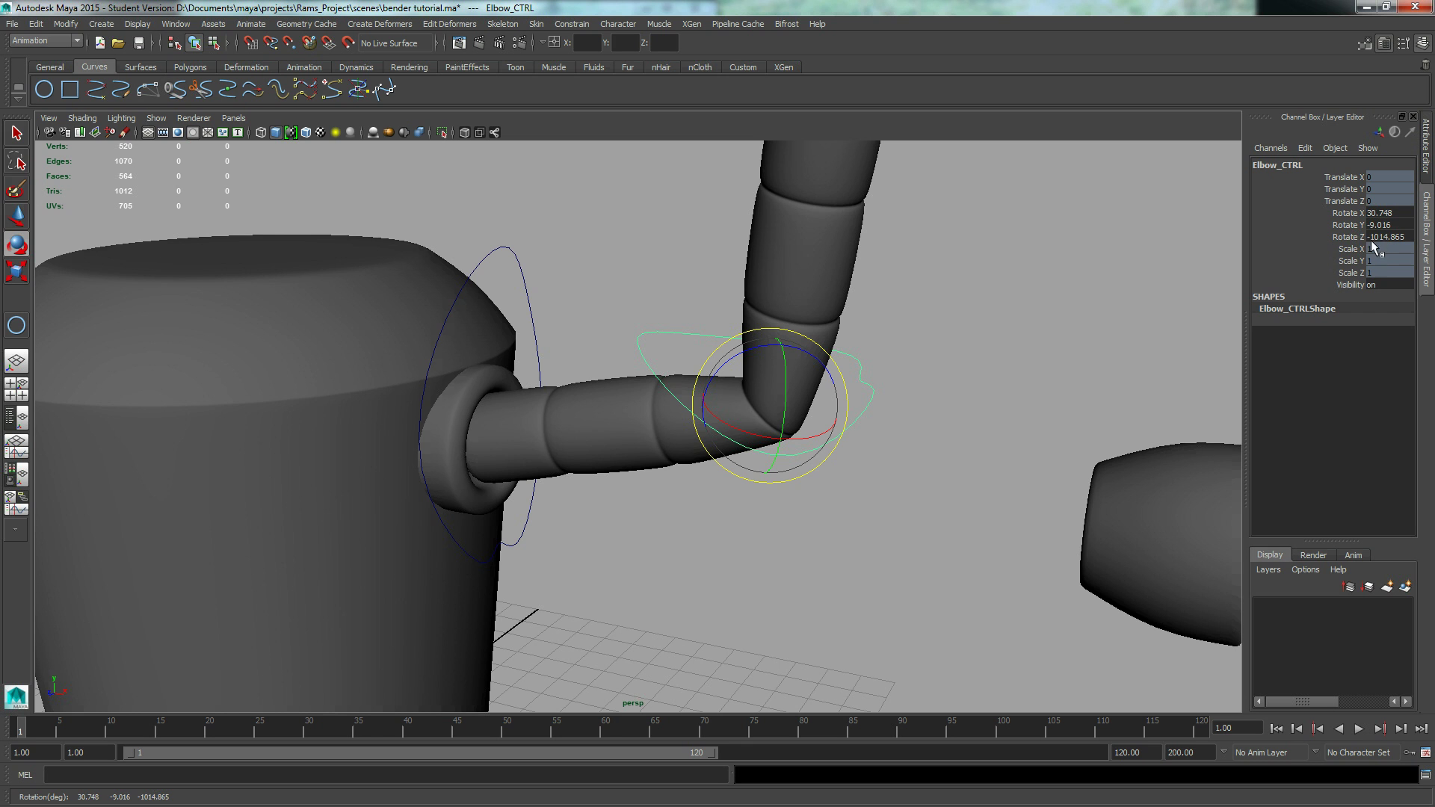
alt+drag(604, 323, 628, 311)
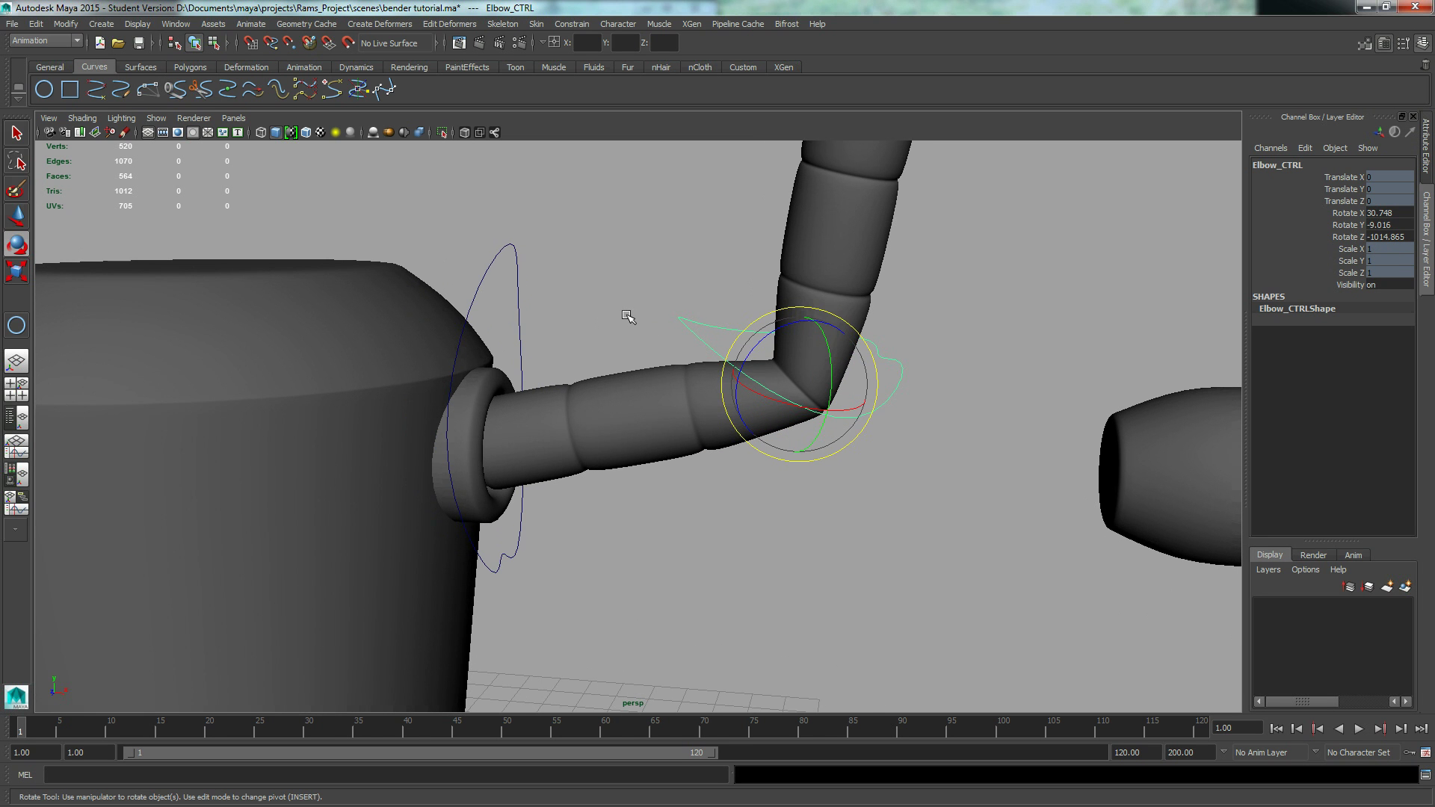
Step: Reset Rotate X, Y and Z of both Shoulder_CTRL and Elbow_CTRL to 0
click(521, 288)
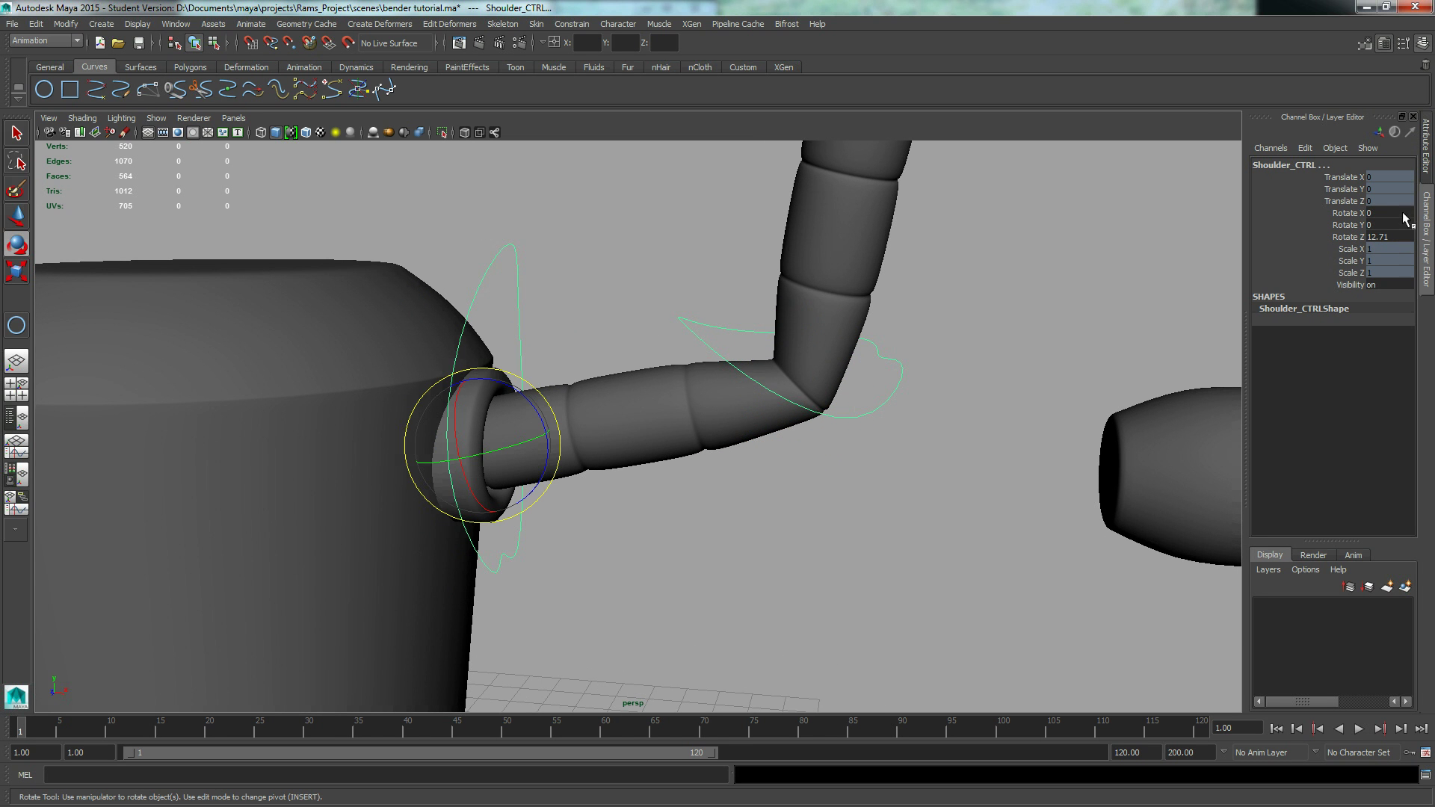
drag(1404, 213, 1405, 237)
text(0)
key(Return)
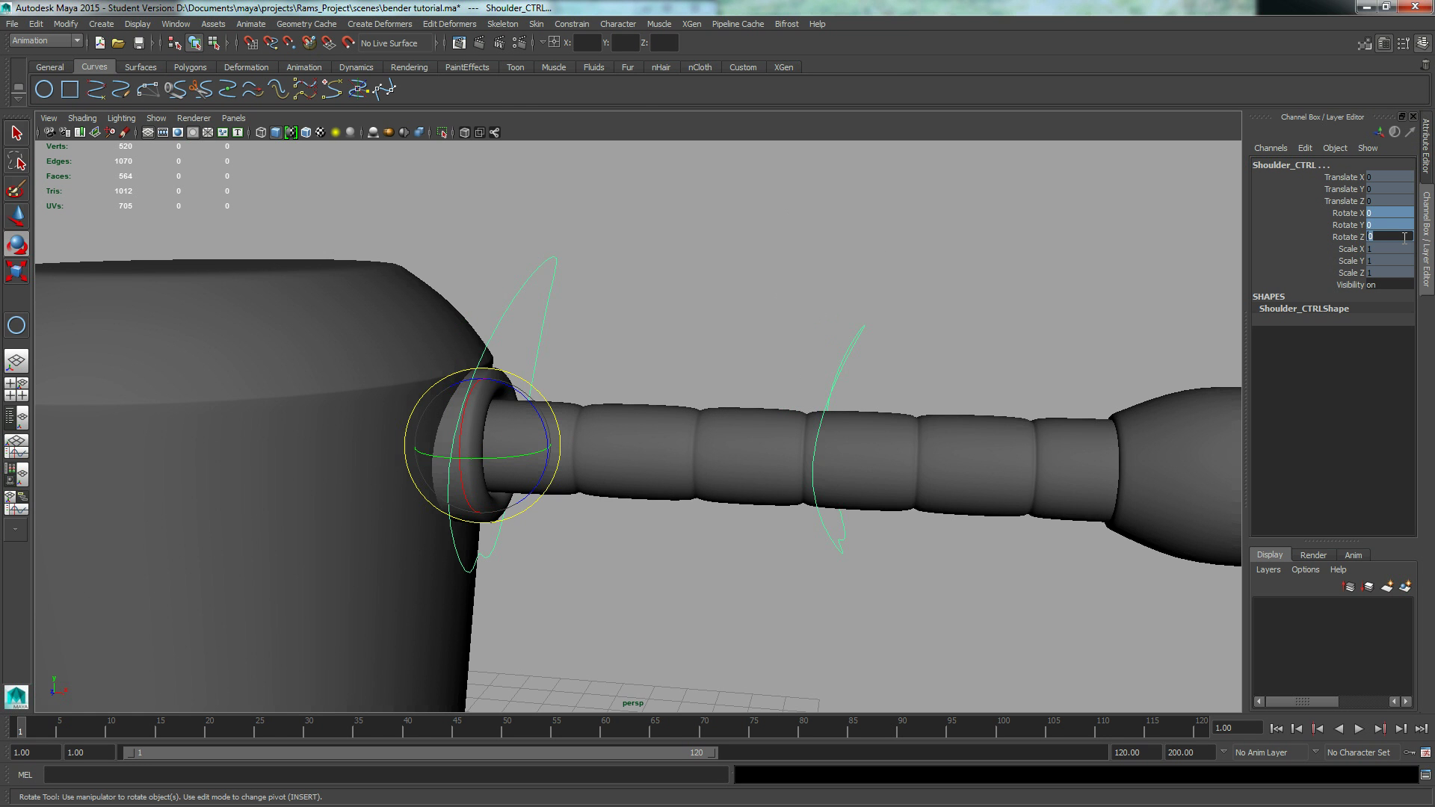
Step: Examine the straightened arm, its shoulder ring and the body from the front and the opposite side
alt+right_drag(970, 298, 845, 301)
alt+drag(846, 301, 619, 311)
alt+right_drag(618, 311, 707, 310)
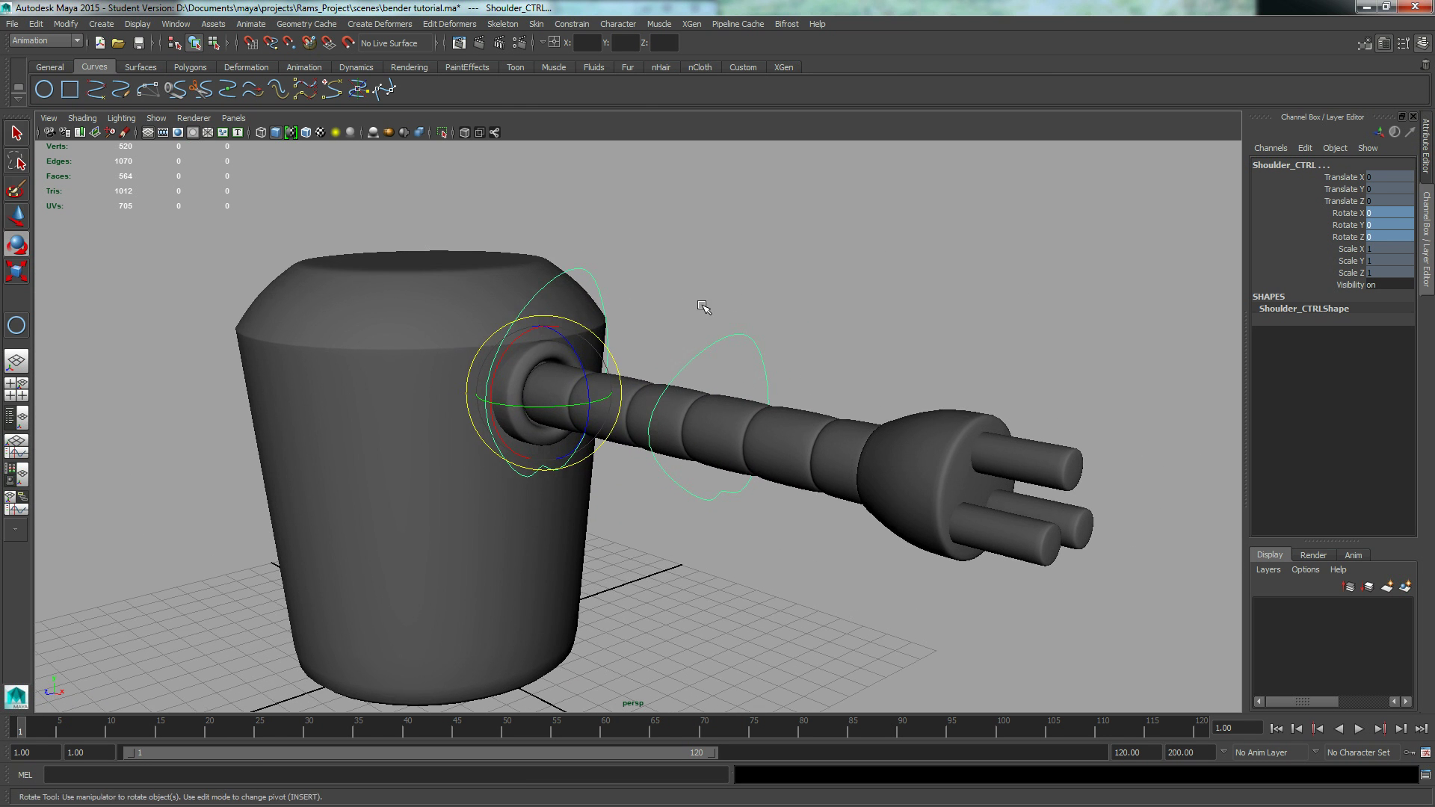
alt+drag(509, 417, 561, 440)
scroll(542, 433, up, 1)
scroll(527, 423, up, 1)
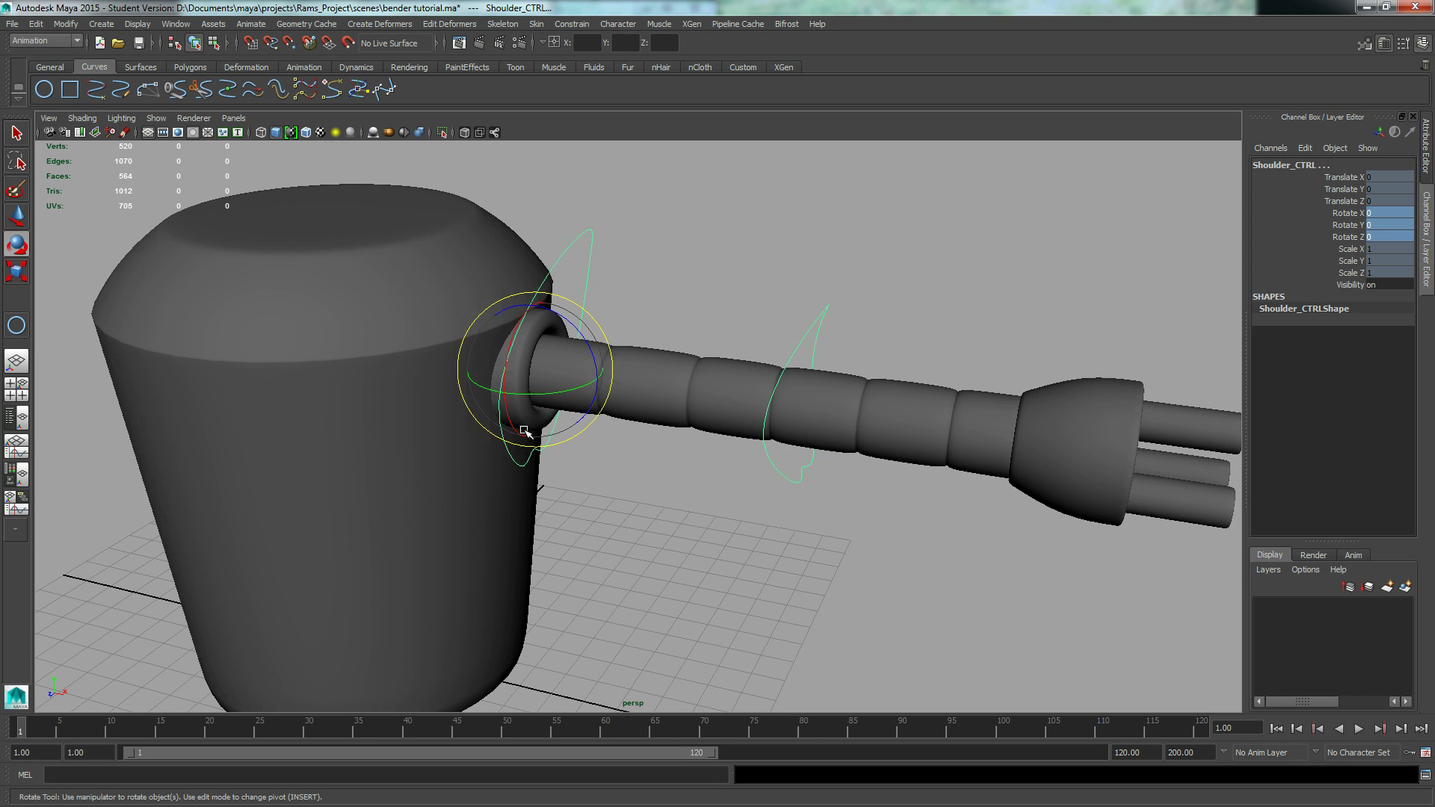
alt+middle_drag(710, 456, 648, 464)
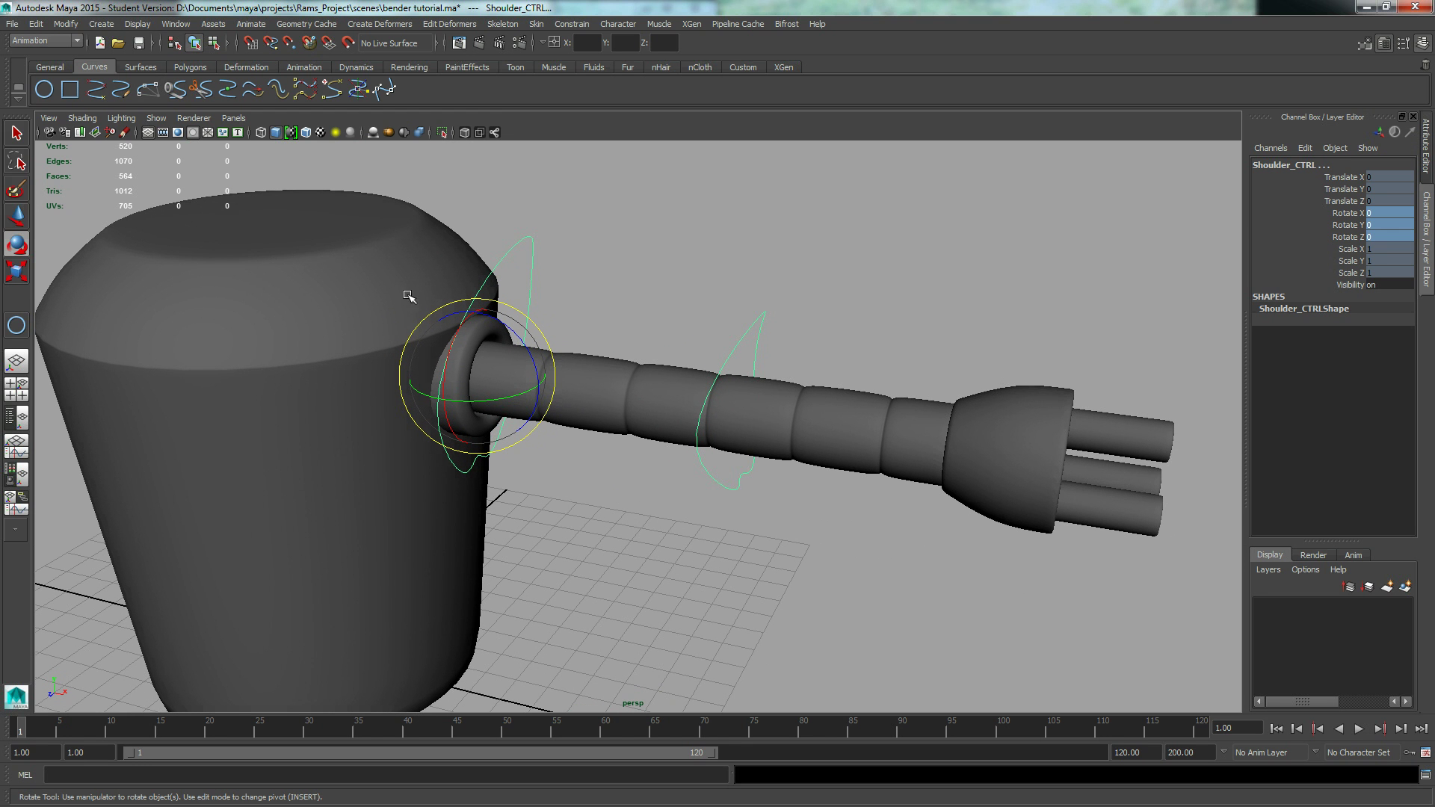
alt+drag(429, 498, 410, 468)
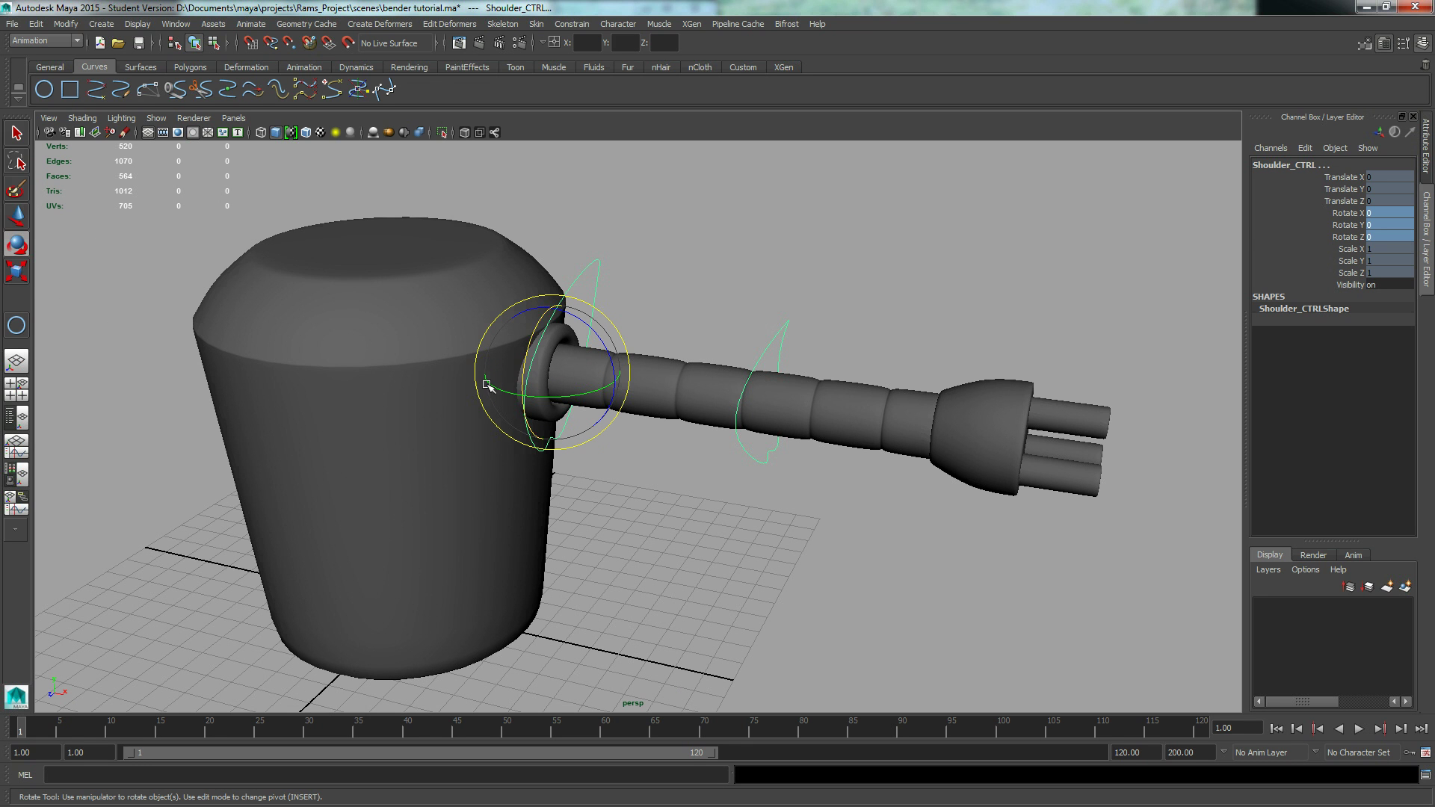
alt+drag(687, 419, 459, 397)
scroll(459, 397, up, 5)
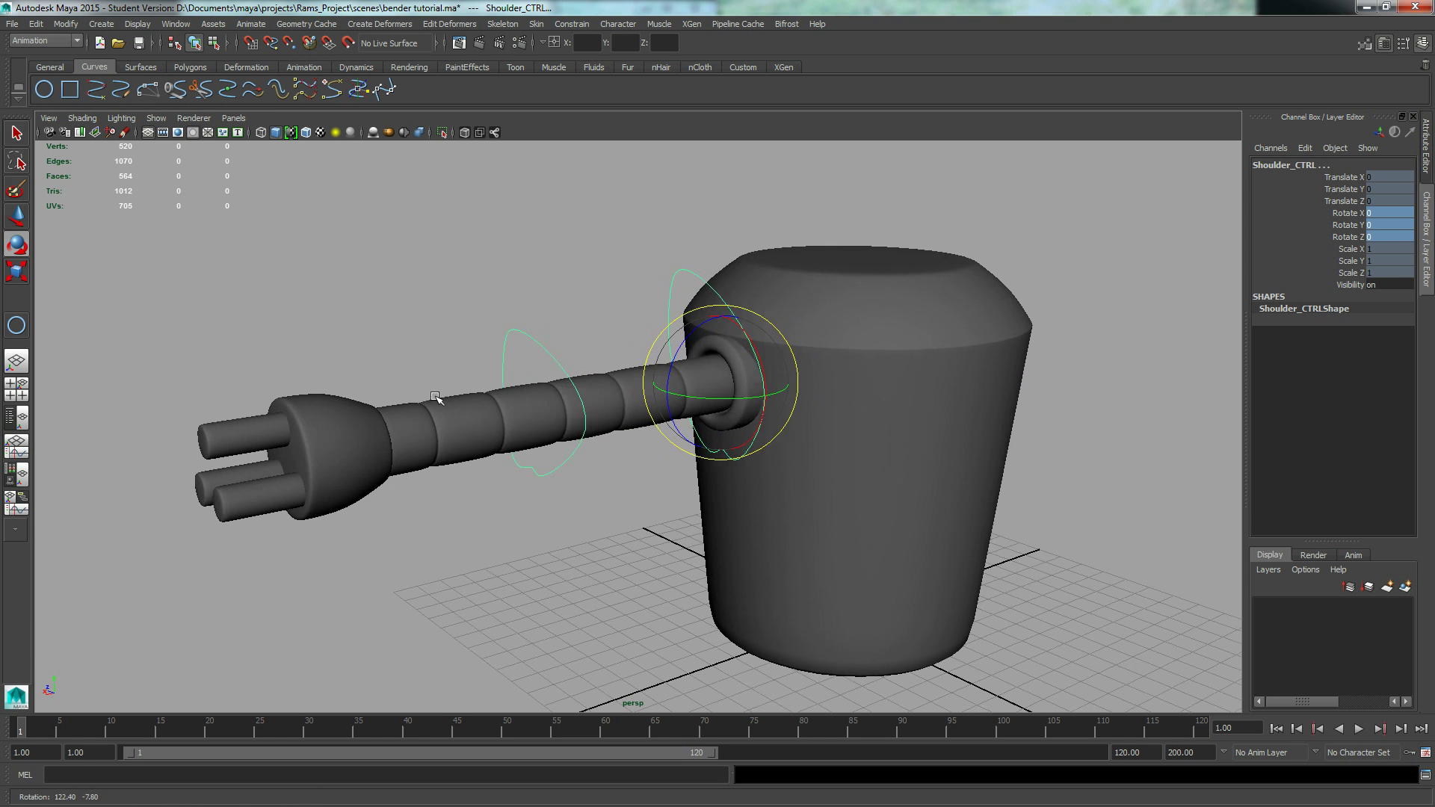
alt+drag(456, 384, 481, 386)
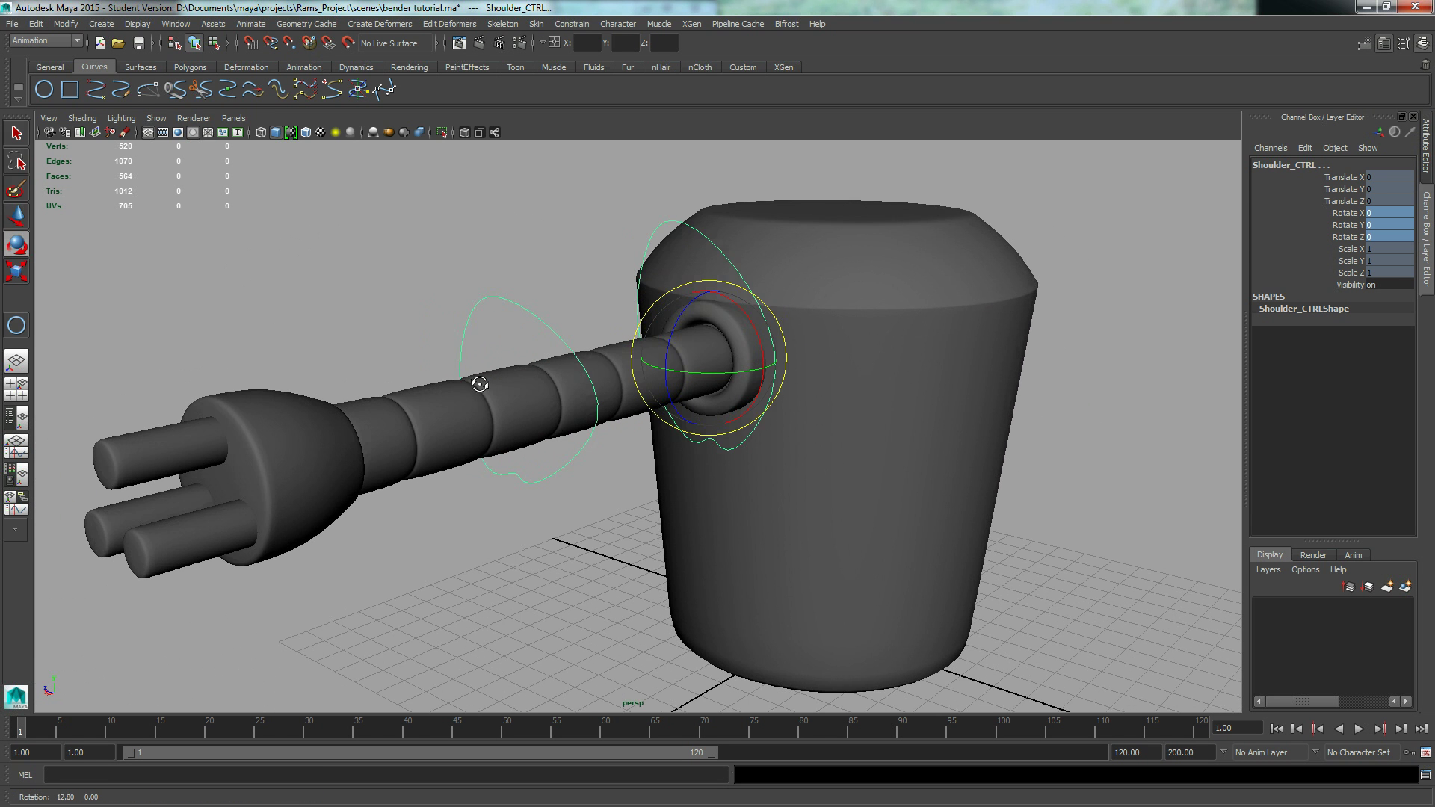